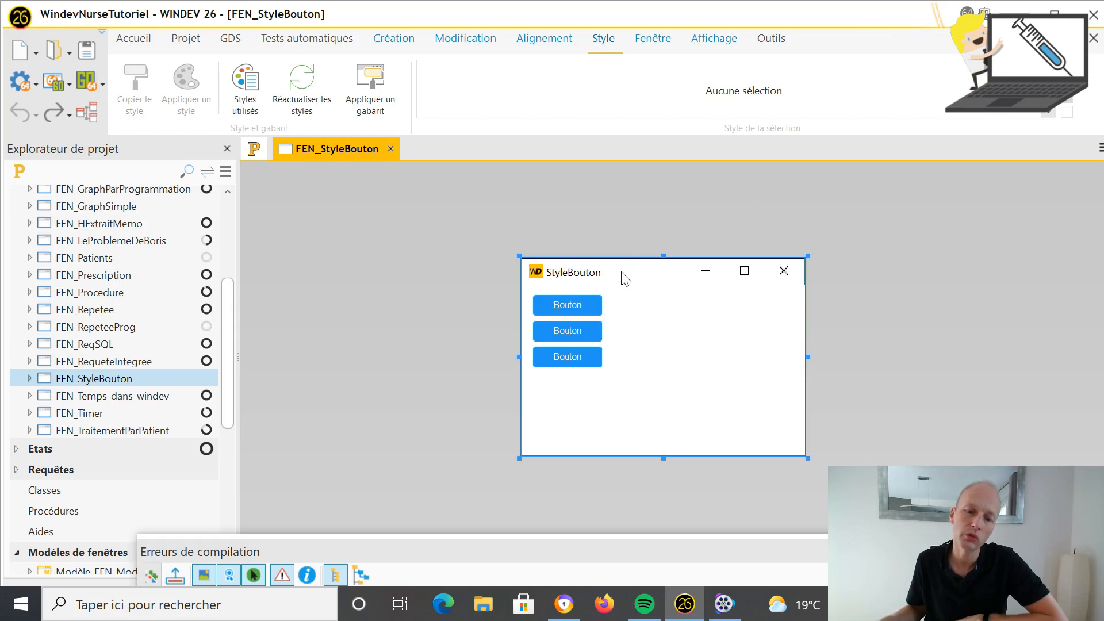
# Set the label (Libellé) font colour of the first button to Orange for all states
pyautogui.moveTo(624, 279); pyautogui.dragTo(428, 202)
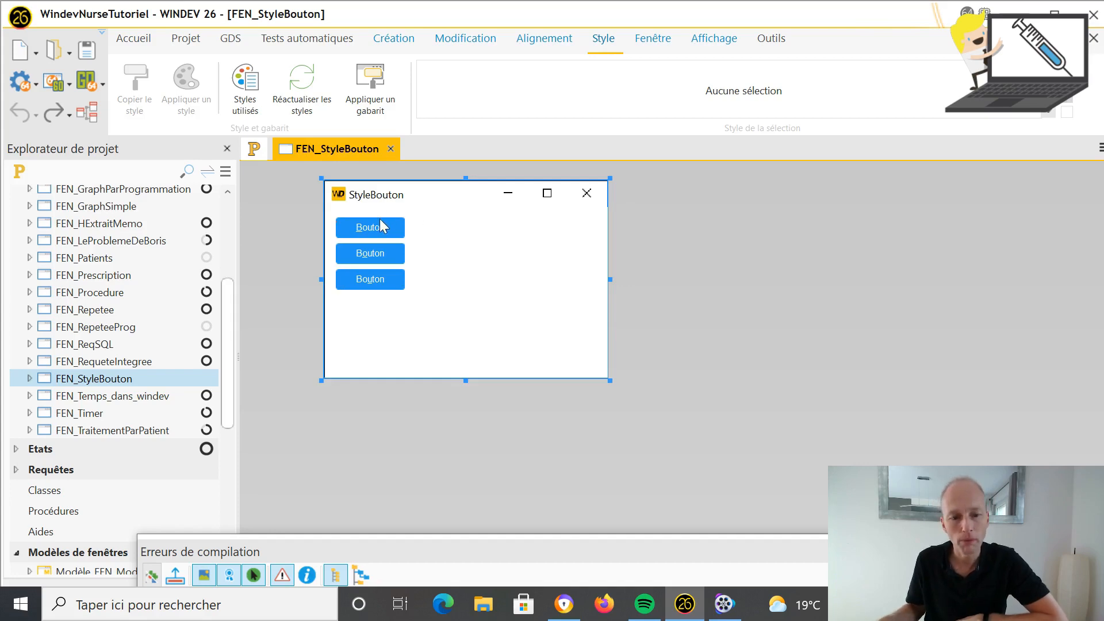
pyautogui.click(392, 226)
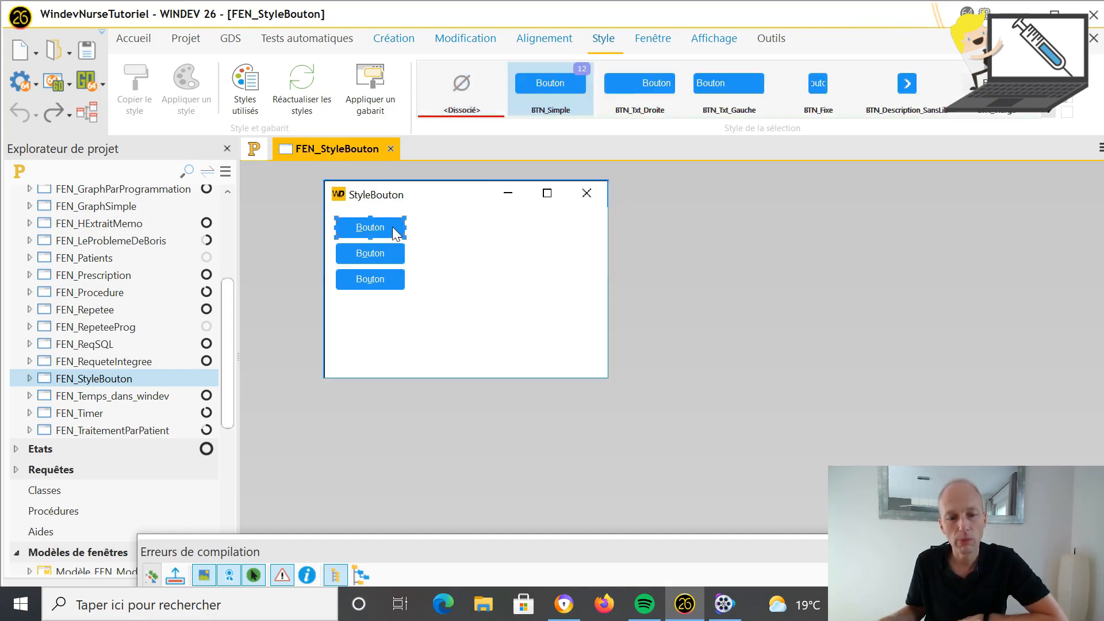
pyautogui.rightClick(392, 227)
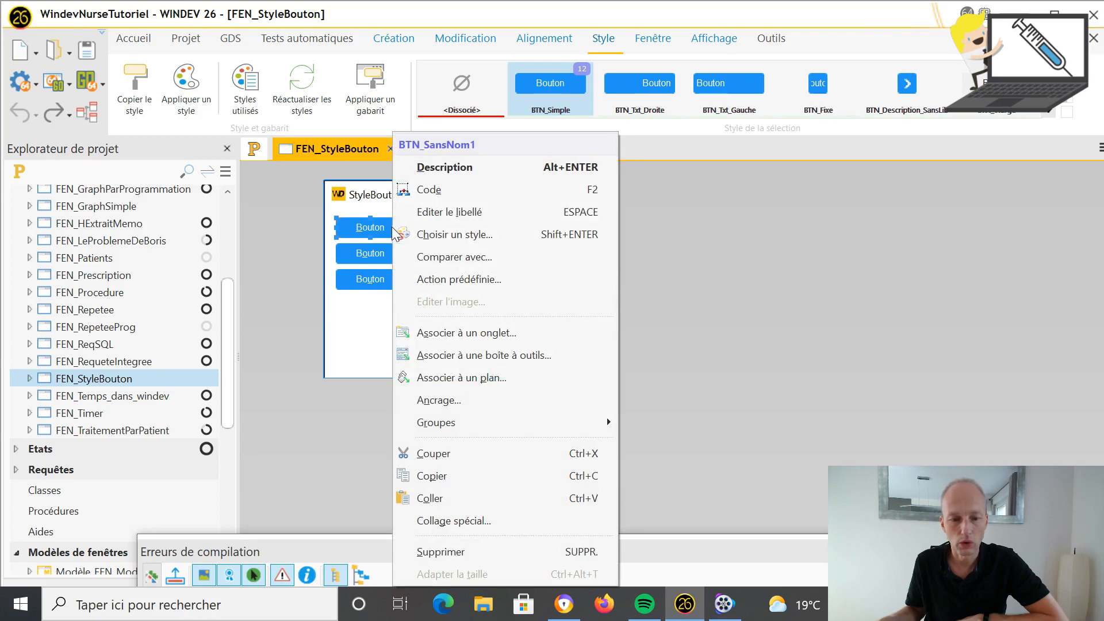
pyautogui.click(440, 169)
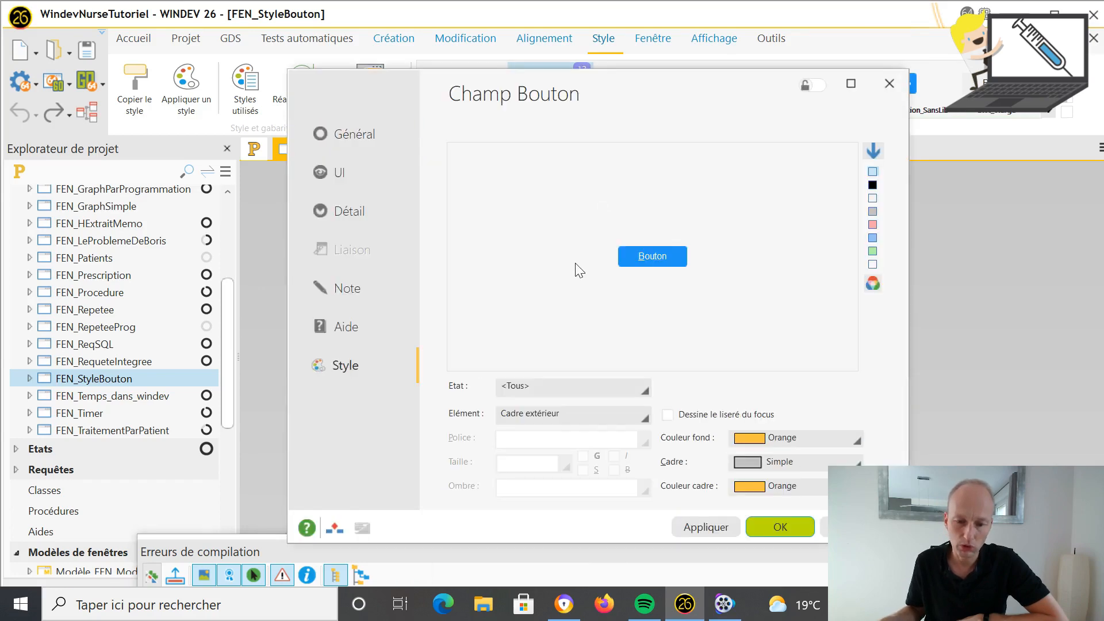
pyautogui.click(639, 387)
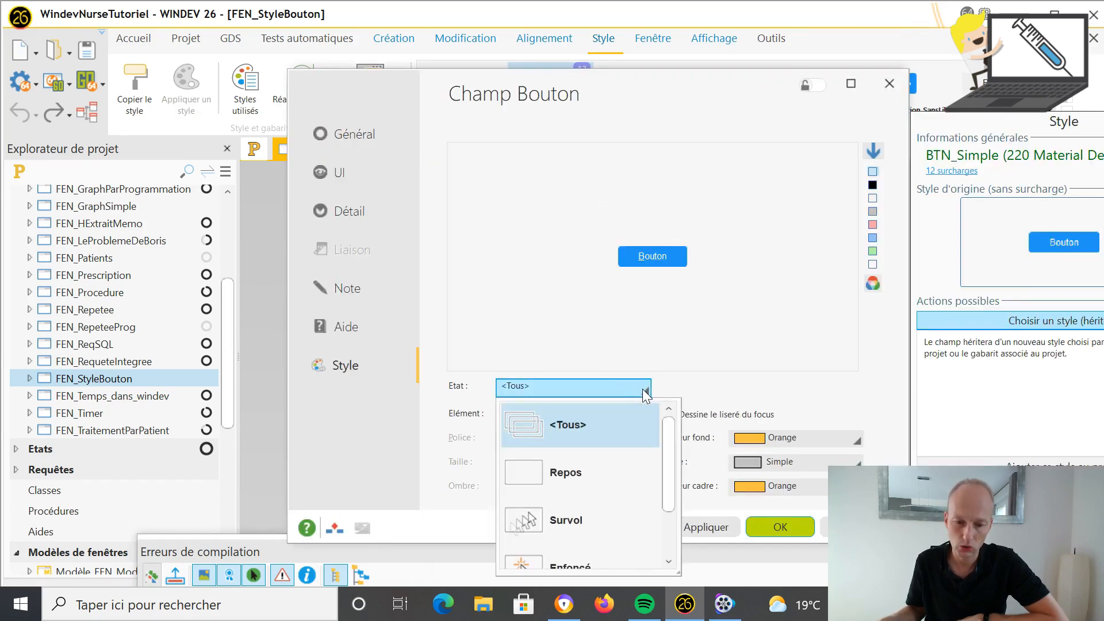
pyautogui.click(643, 389)
pyautogui.click(645, 413)
pyautogui.click(569, 449)
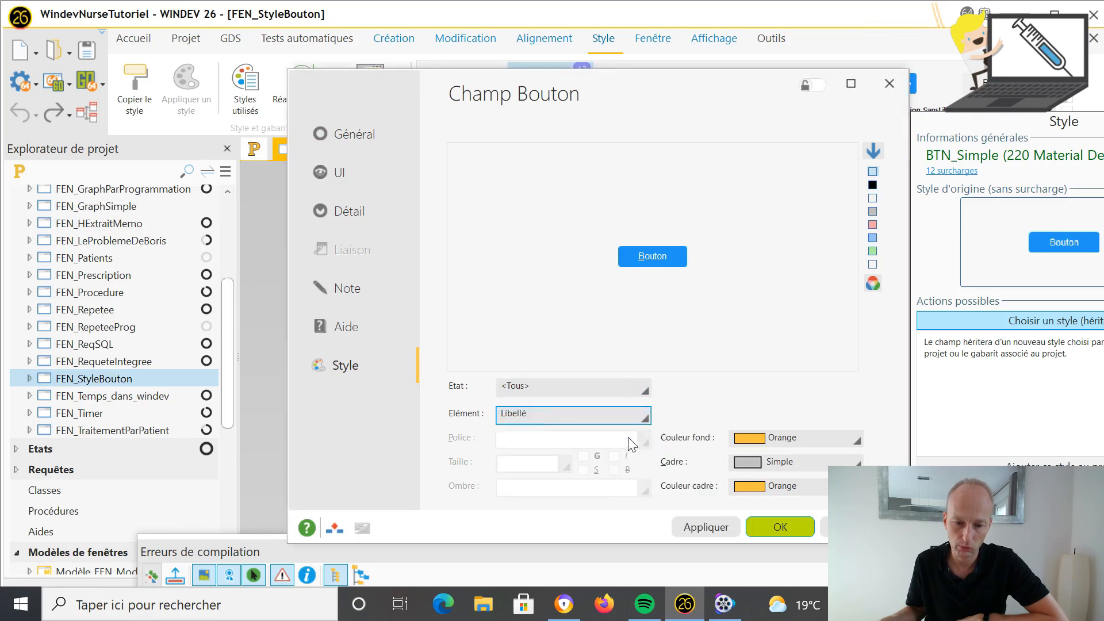
pyautogui.click(858, 437)
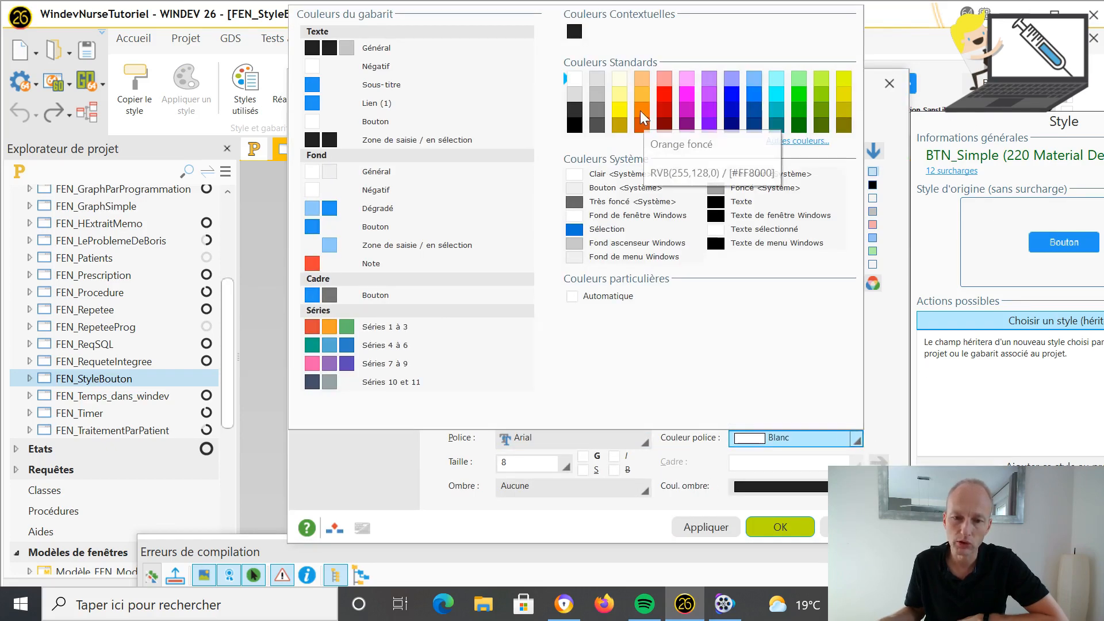
pyautogui.click(640, 93)
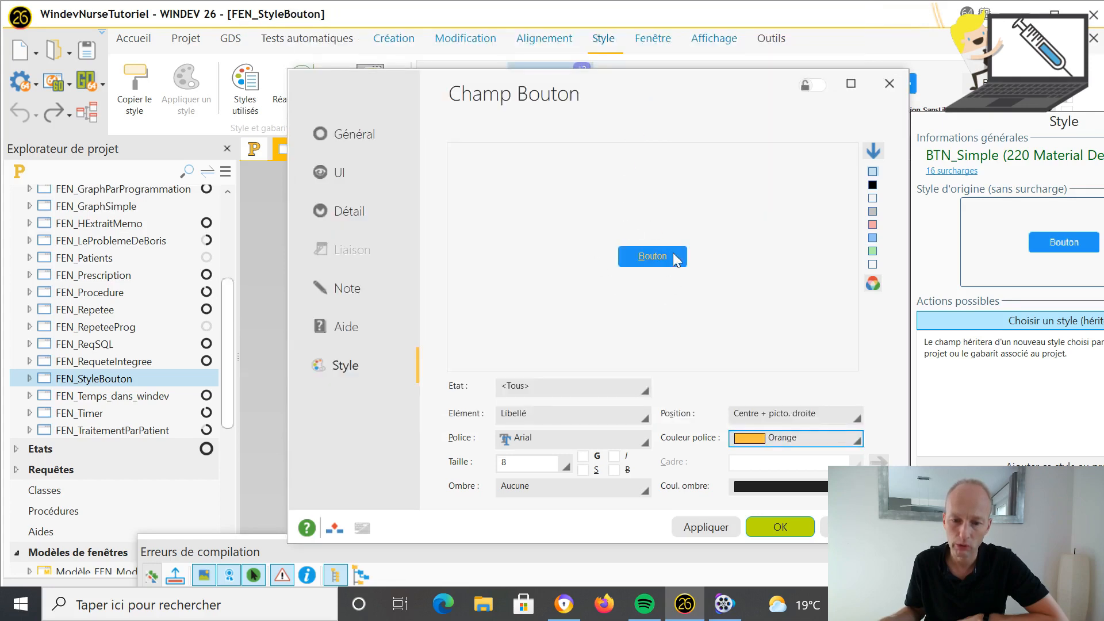
pyautogui.click(783, 527)
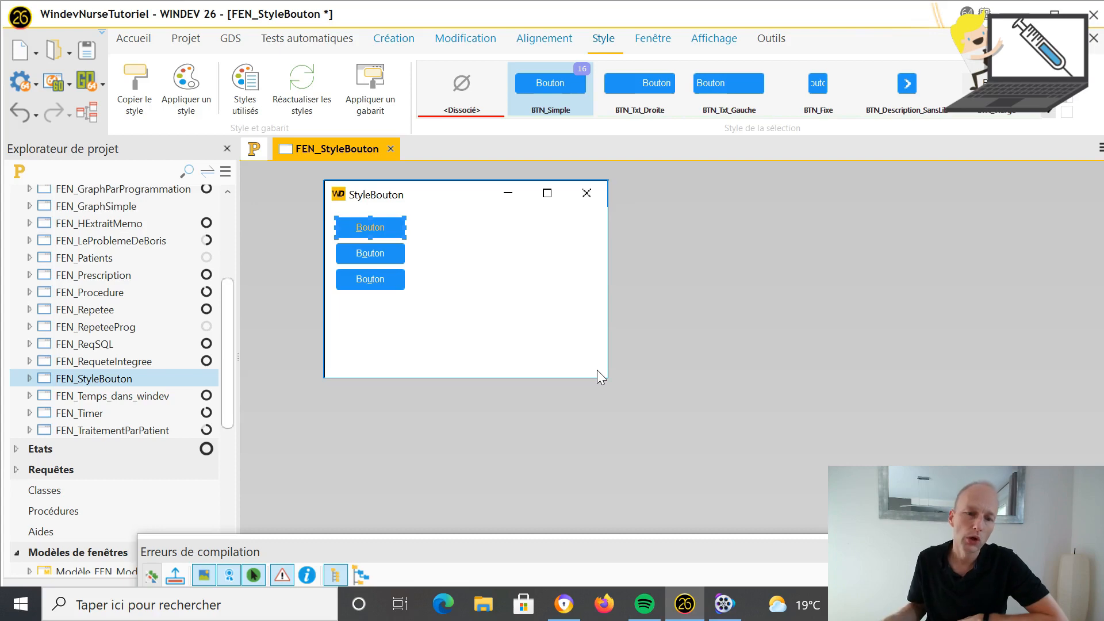
# Replay the last style modification on the second button
pyautogui.click(129, 42)
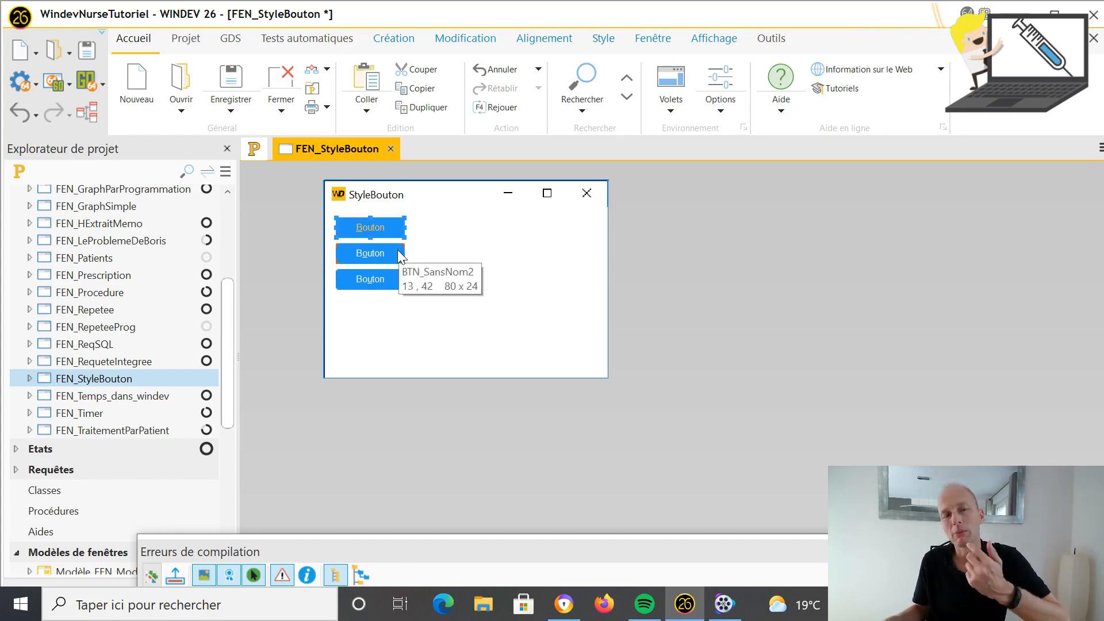
pyautogui.click(380, 253)
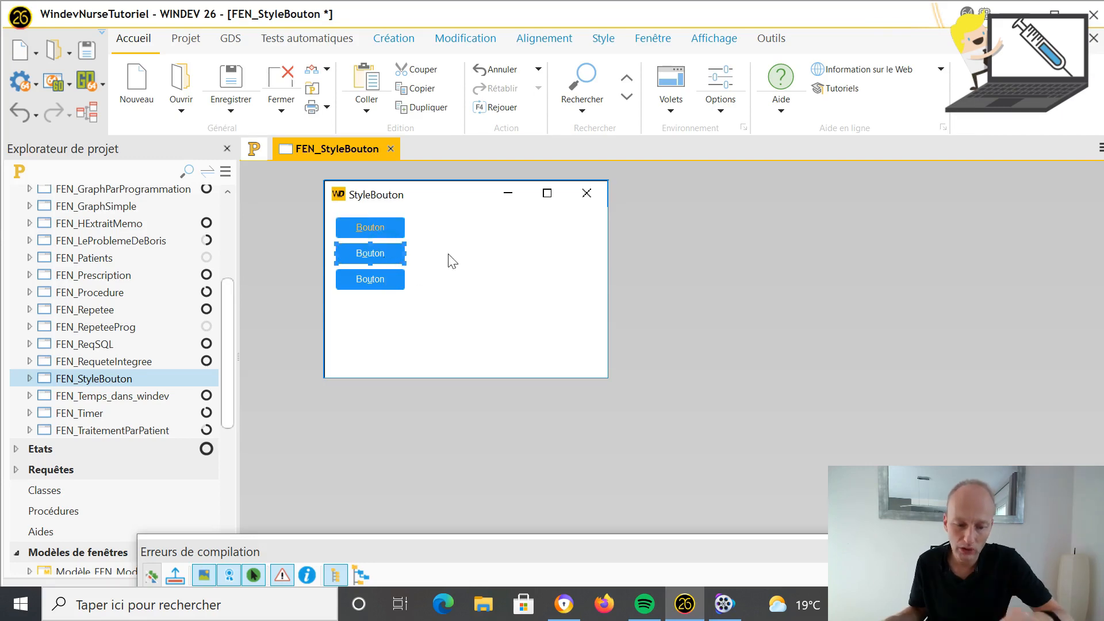
pyautogui.press('F4')
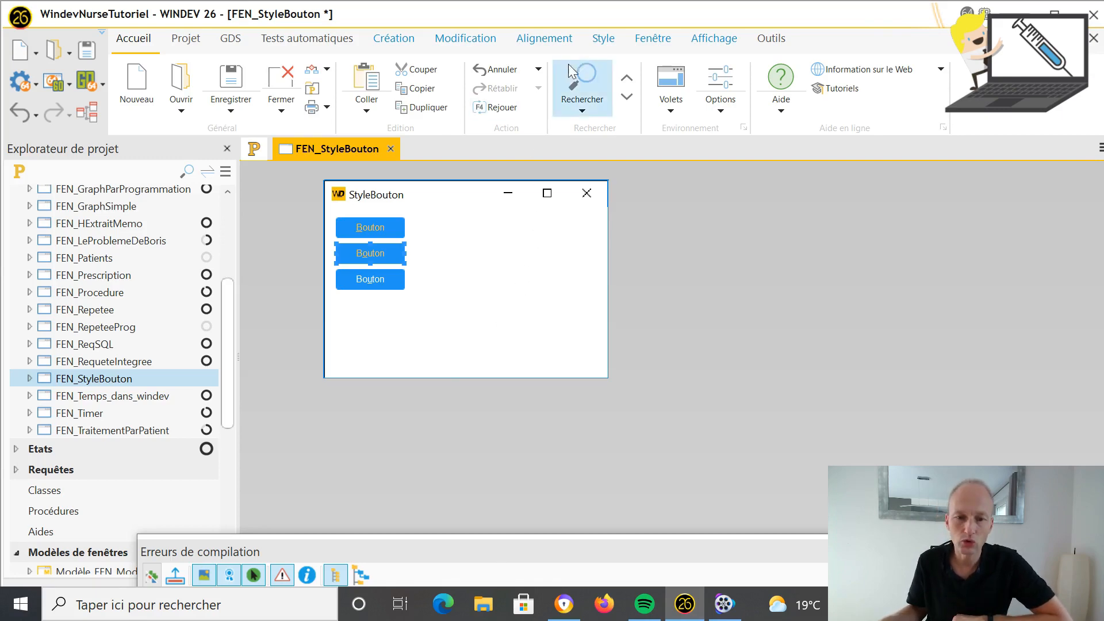
# Copy the second button's style onto the third button
pyautogui.click(601, 39)
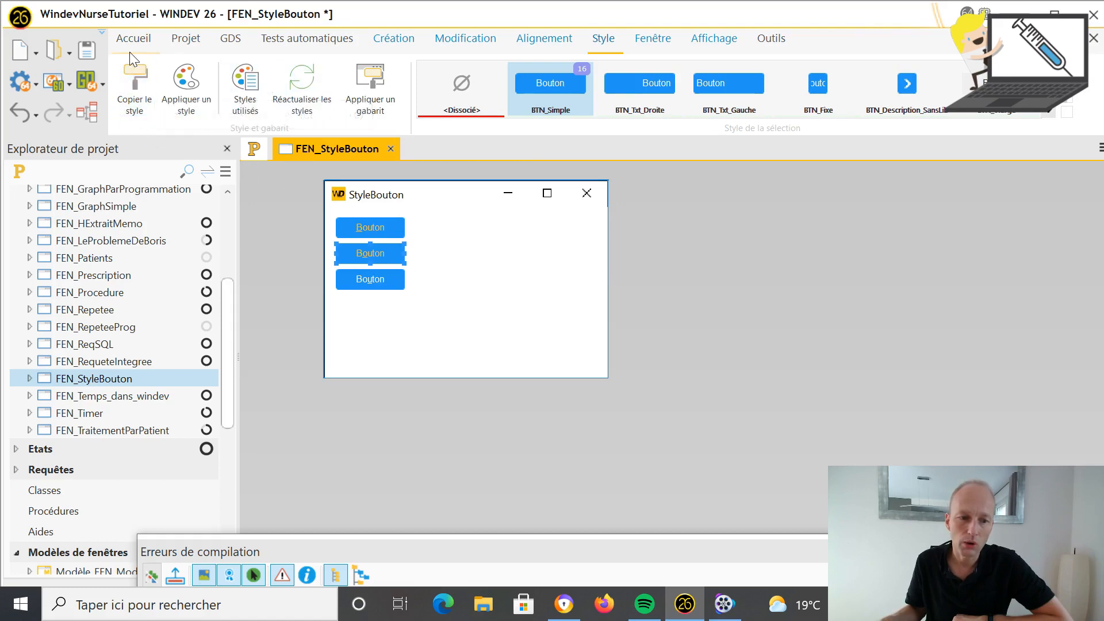
pyautogui.click(130, 76)
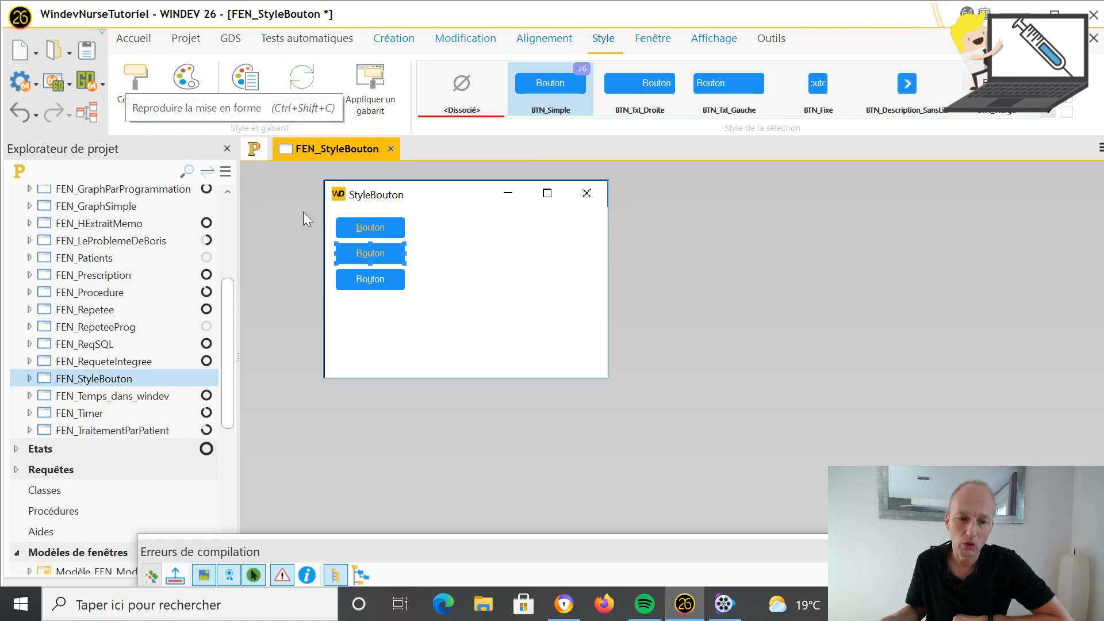
pyautogui.click(456, 283)
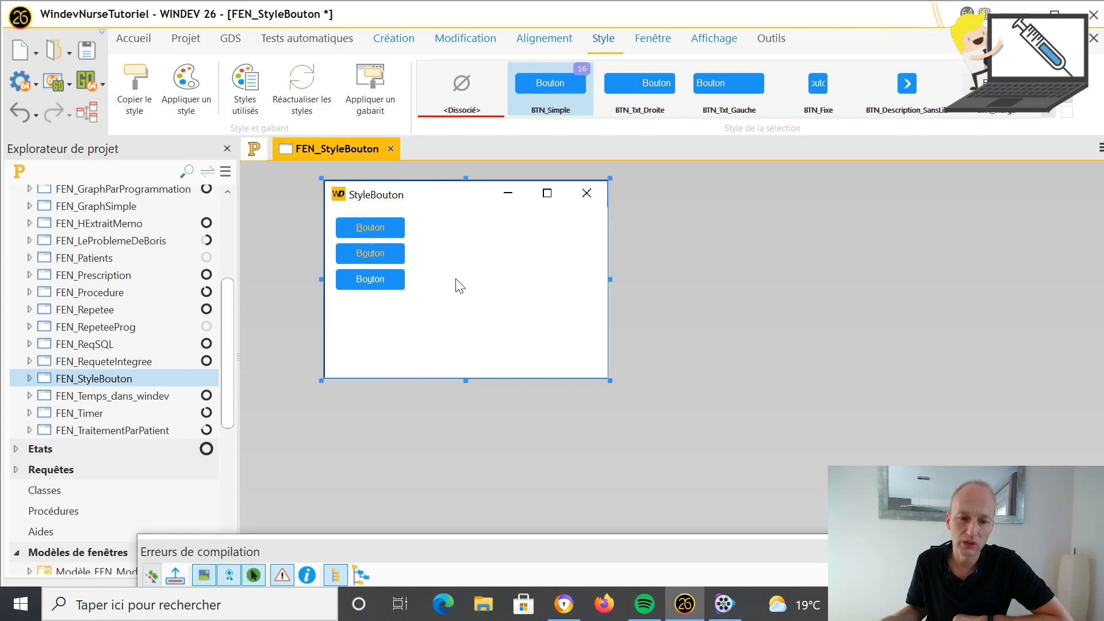
pyautogui.click(391, 257)
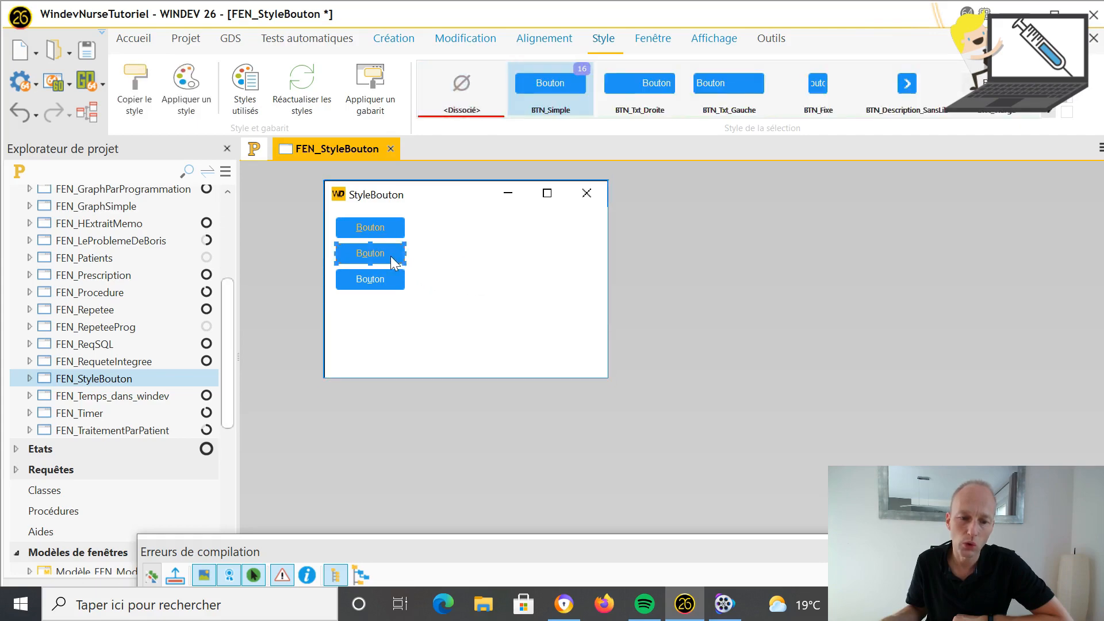
pyautogui.click(130, 81)
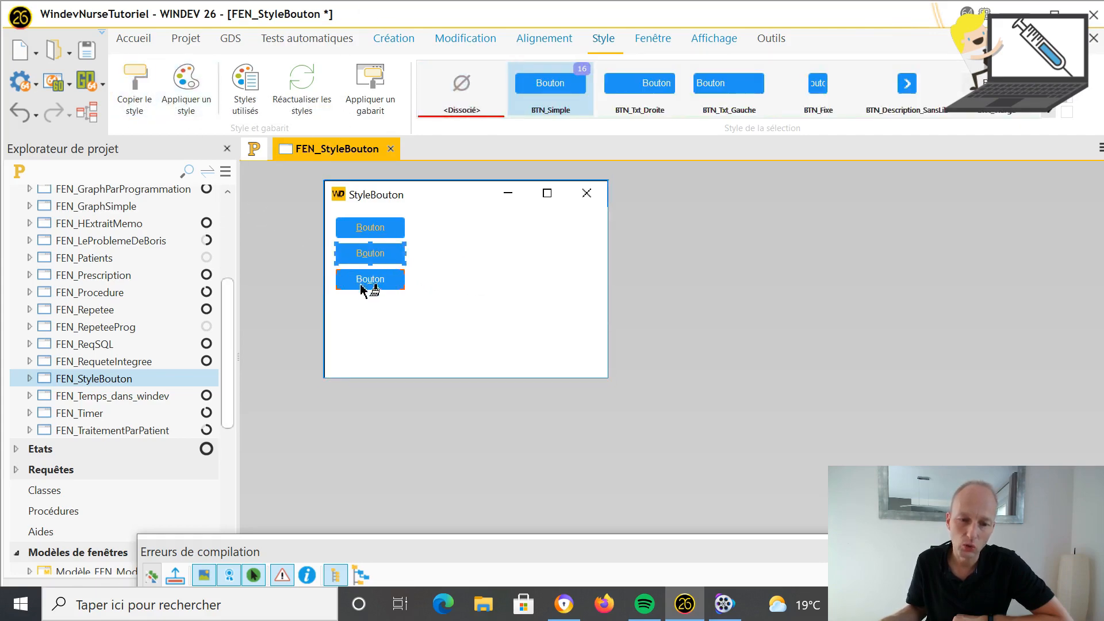
pyautogui.click(384, 282)
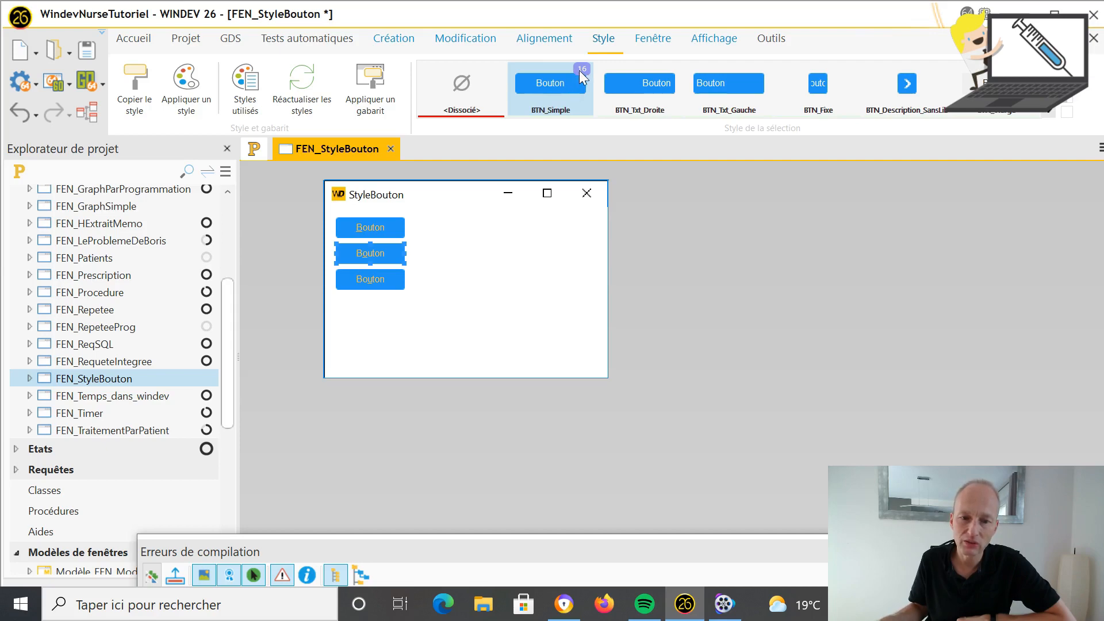
# Browse the 220 Material Design Blue button styles available for the second button
pyautogui.click(1050, 112)
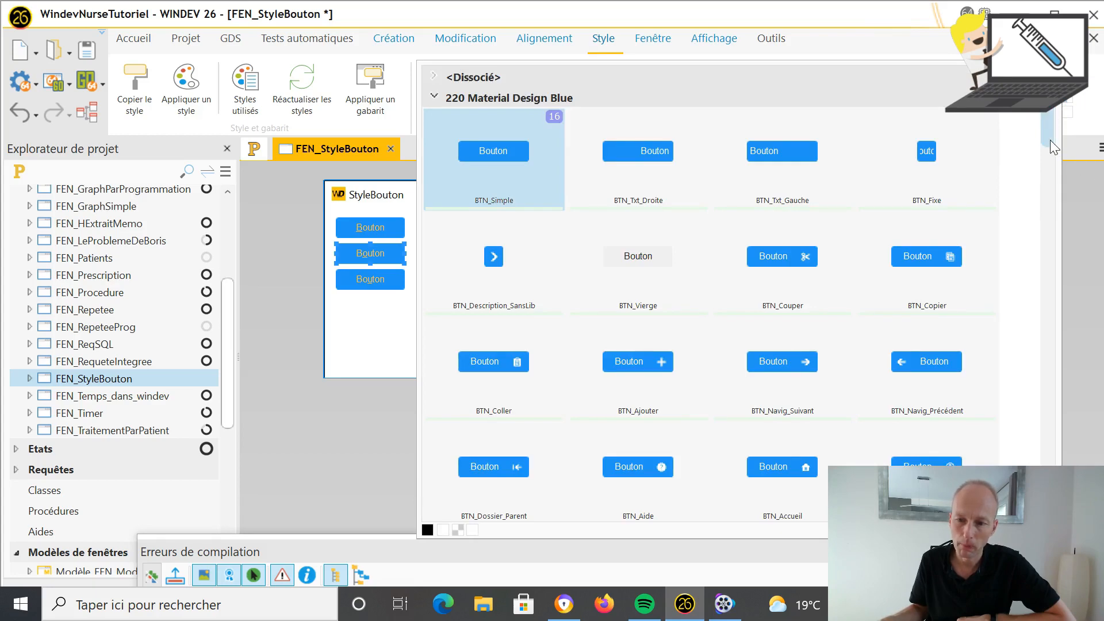
pyautogui.moveTo(1050, 140); pyautogui.dragTo(1044, 282)
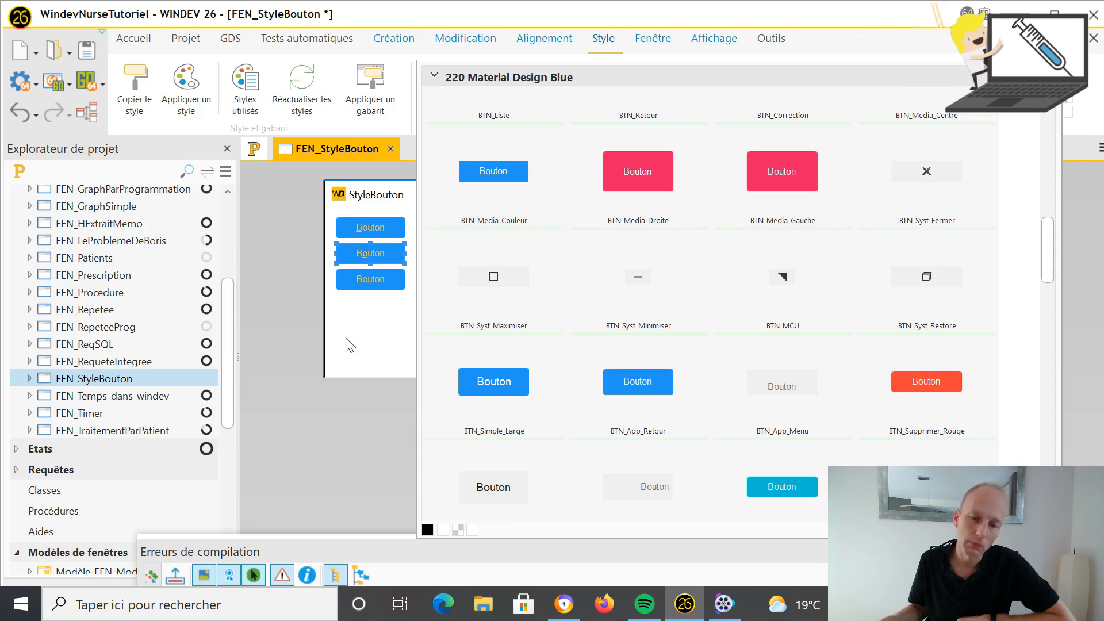
pyautogui.click(397, 332)
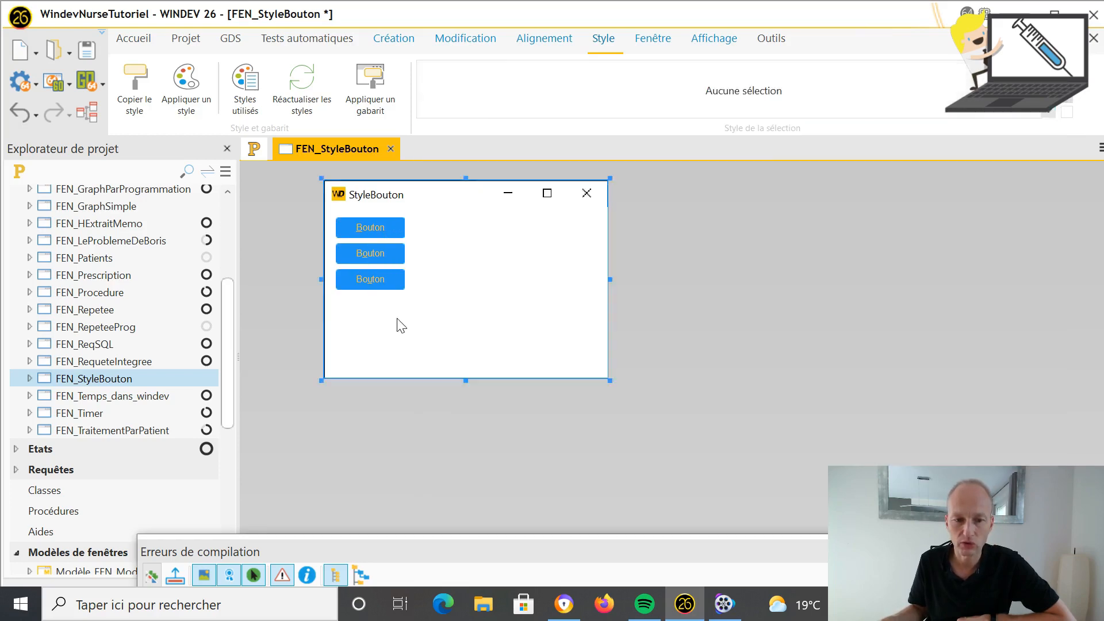
pyautogui.moveTo(440, 281); pyautogui.dragTo(356, 233)
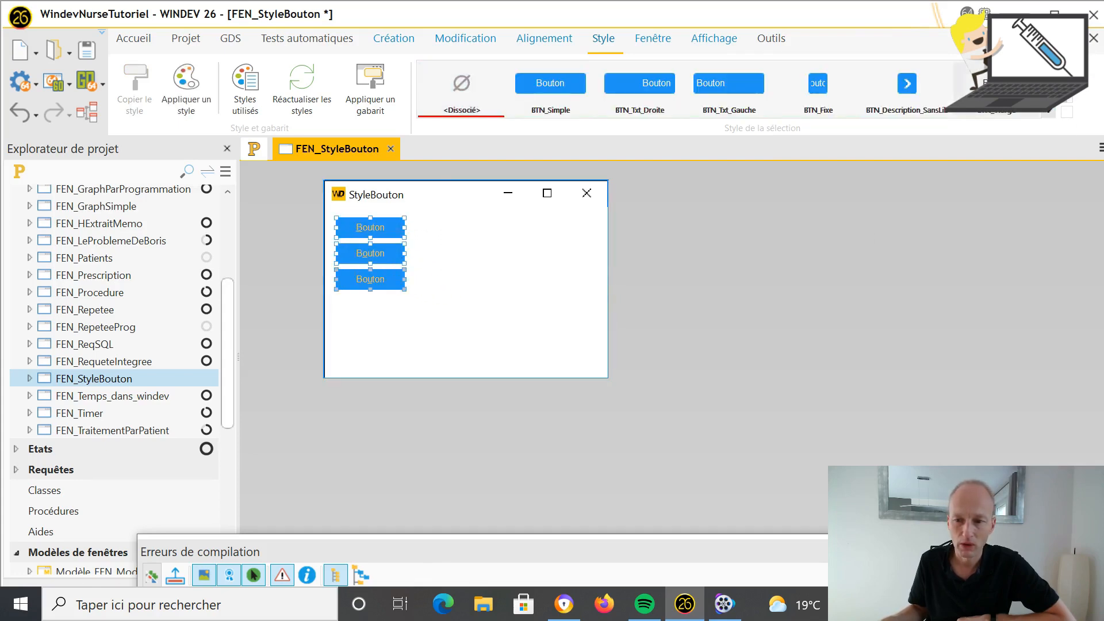
pyautogui.click(1053, 114)
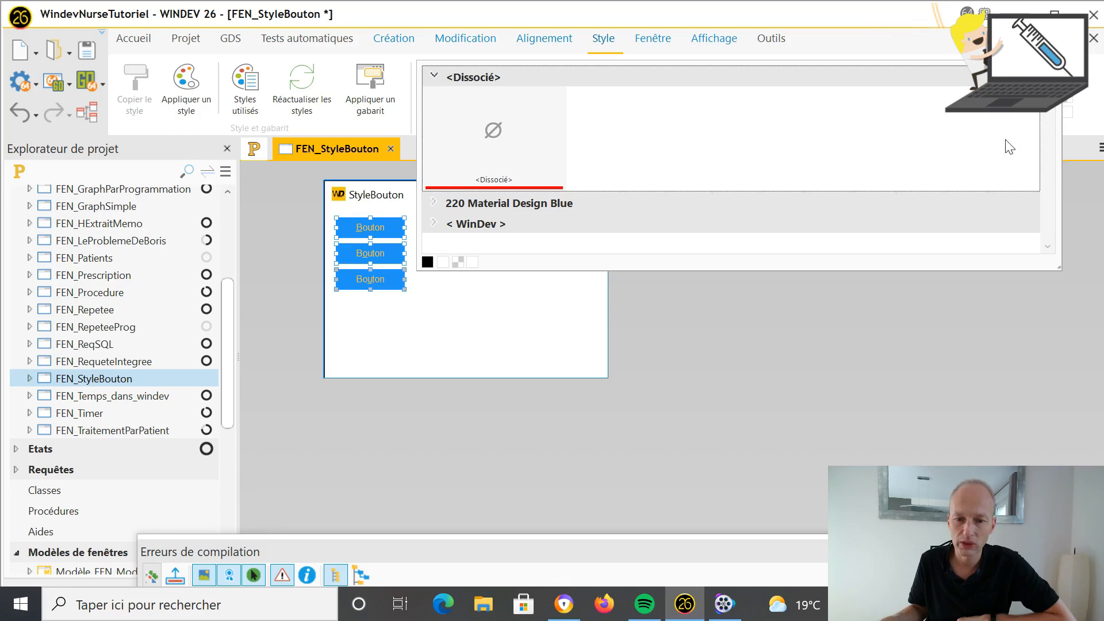
pyautogui.click(425, 313)
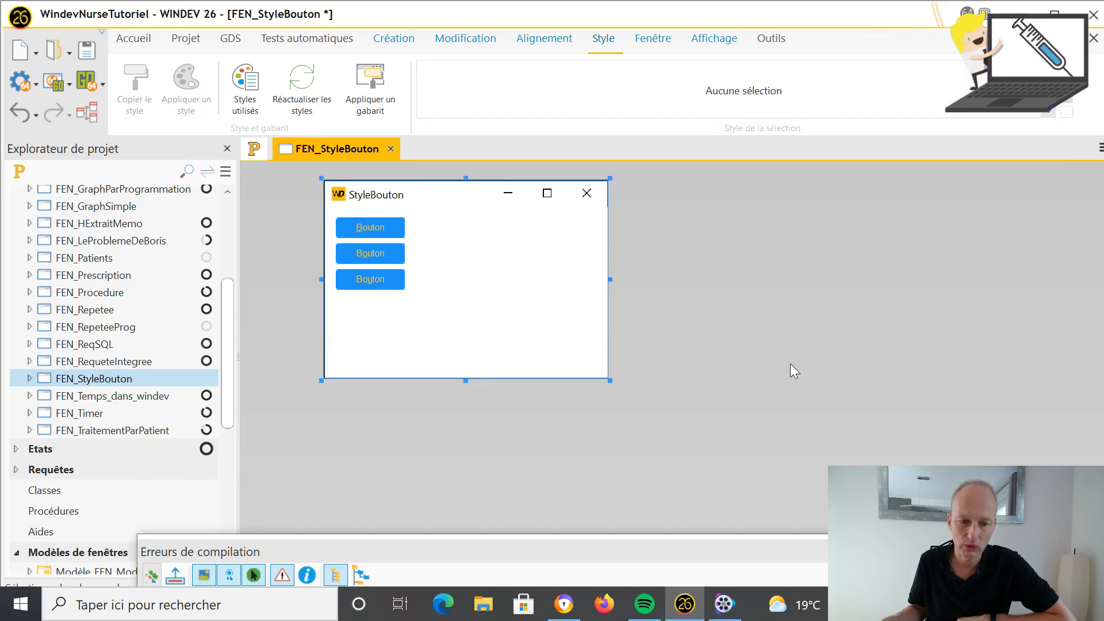
pyautogui.click(736, 321)
pyautogui.click(370, 280)
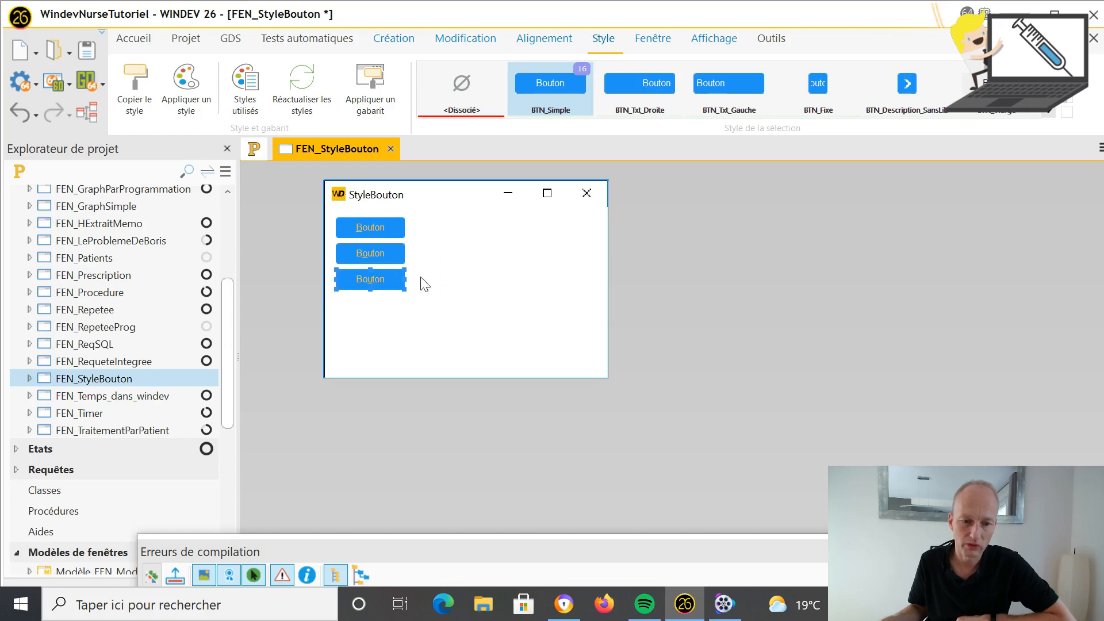
pyautogui.keyDown('ctrl'); pyautogui.click(368, 223); pyautogui.keyUp('ctrl')
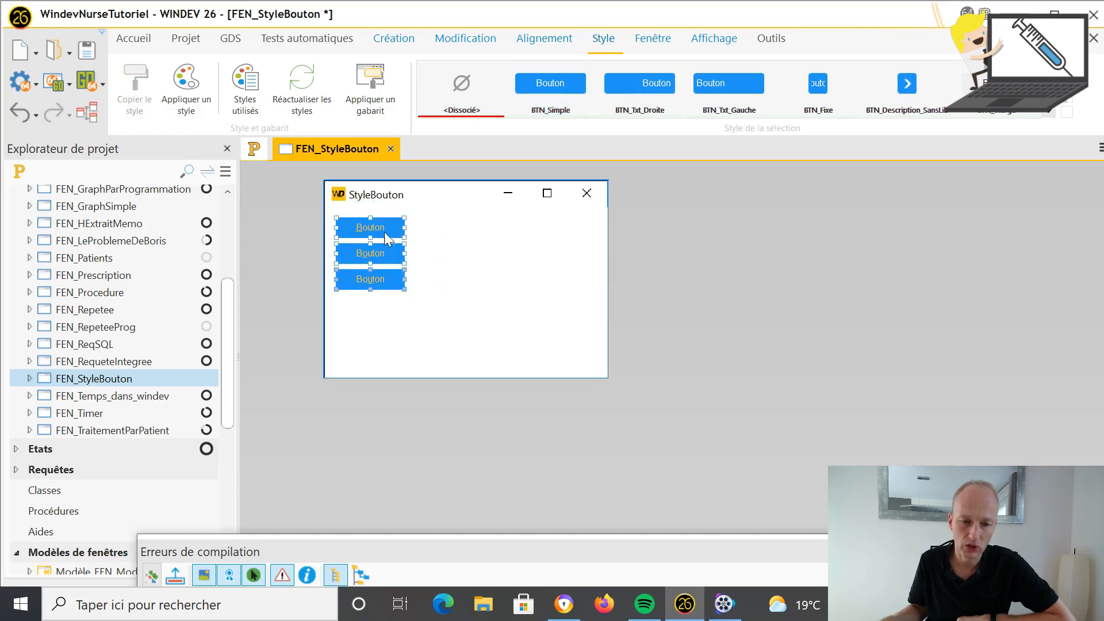
pyautogui.click(1045, 116)
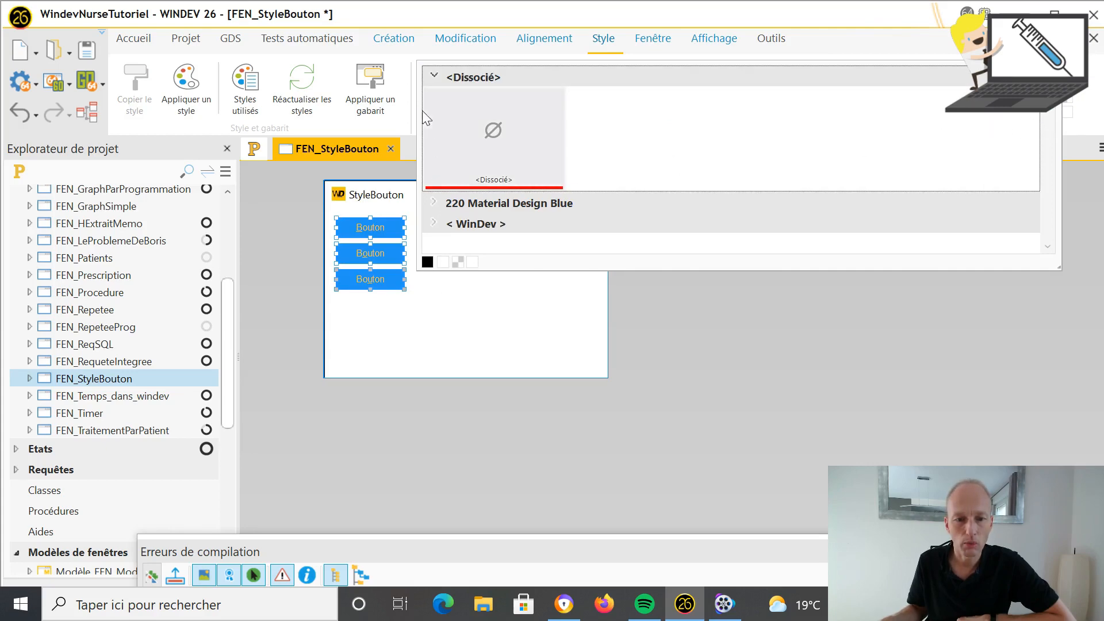
pyautogui.click(351, 192)
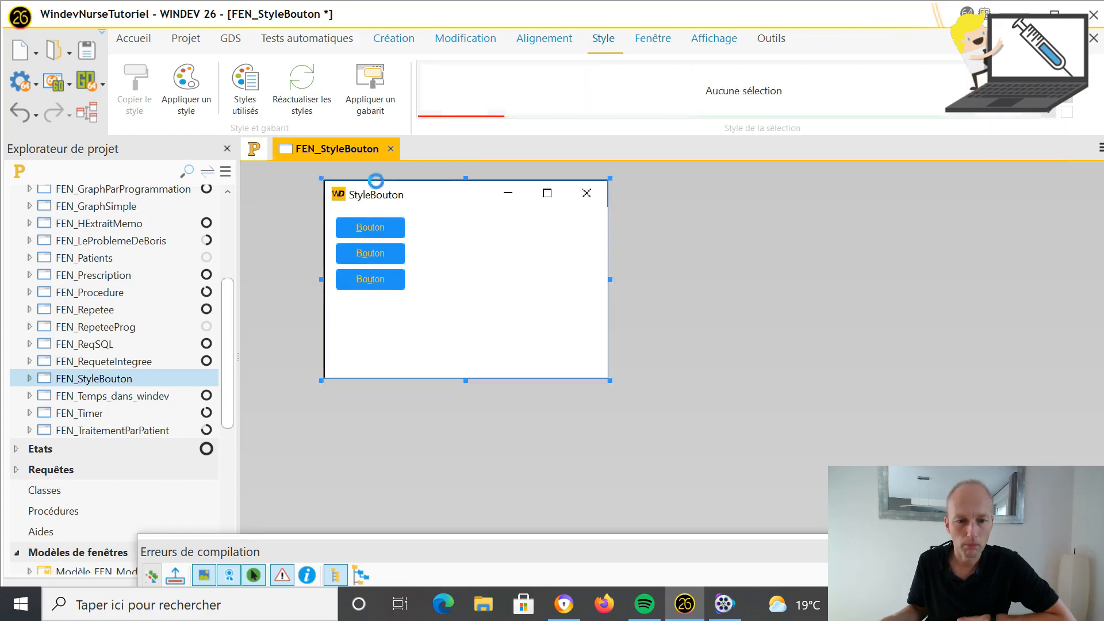
# Apply the BTN_Supprimer_Rouge style from 220 Material Design Blue to all three buttons at once
pyautogui.click(399, 277)
pyautogui.keyDown('ctrl'); pyautogui.click(389, 250); pyautogui.keyUp('ctrl')
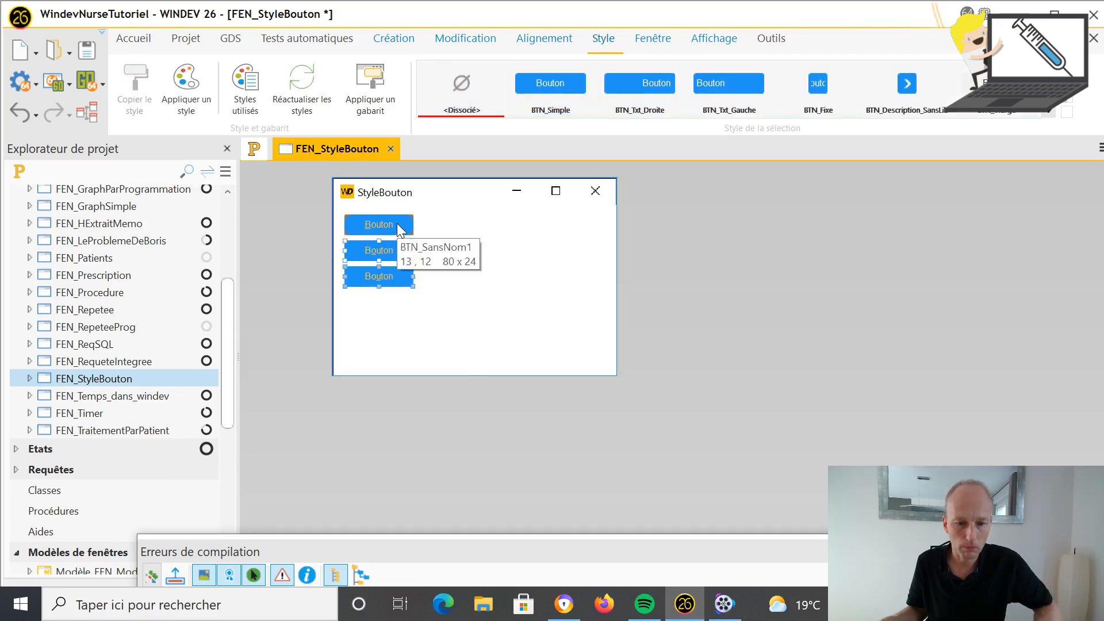
pyautogui.keyDown('ctrl'); pyautogui.click(398, 224); pyautogui.keyUp('ctrl')
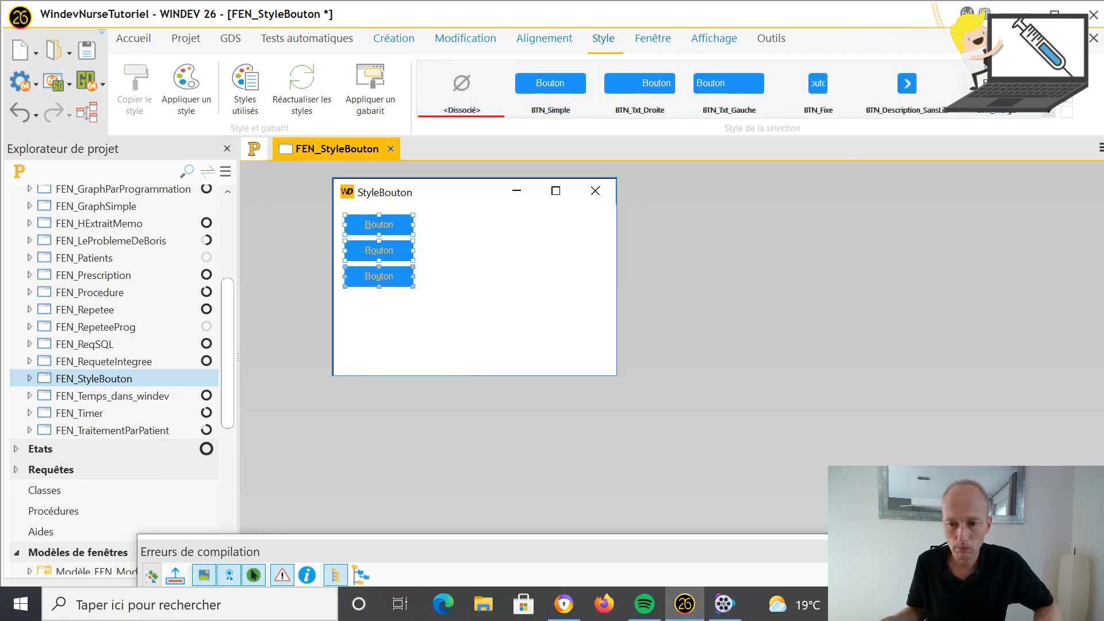
pyautogui.click(1053, 116)
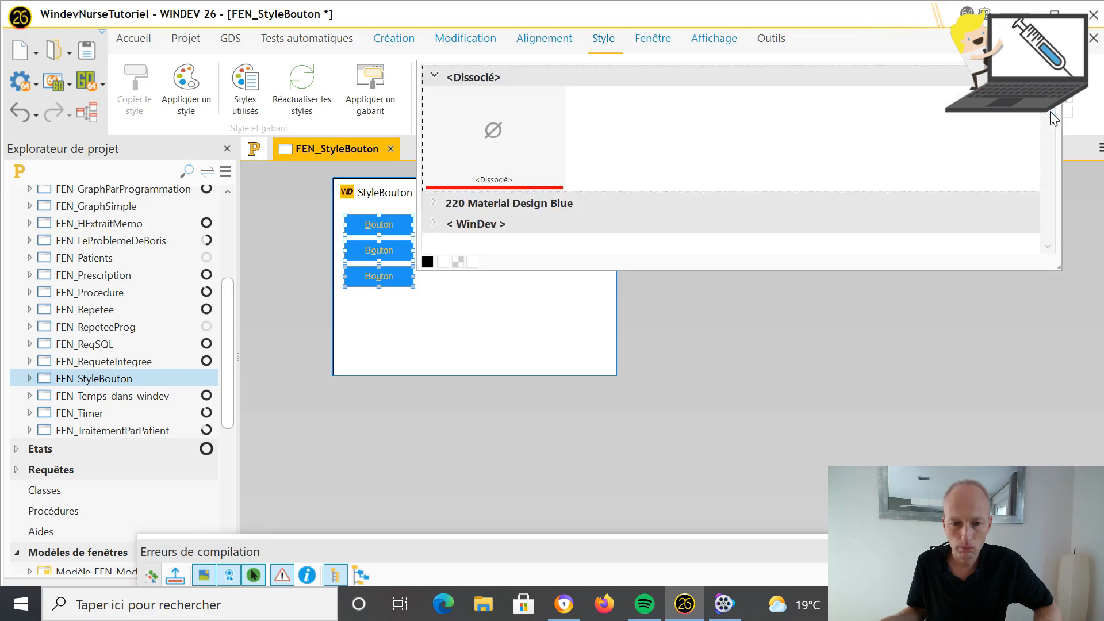
pyautogui.click(434, 203)
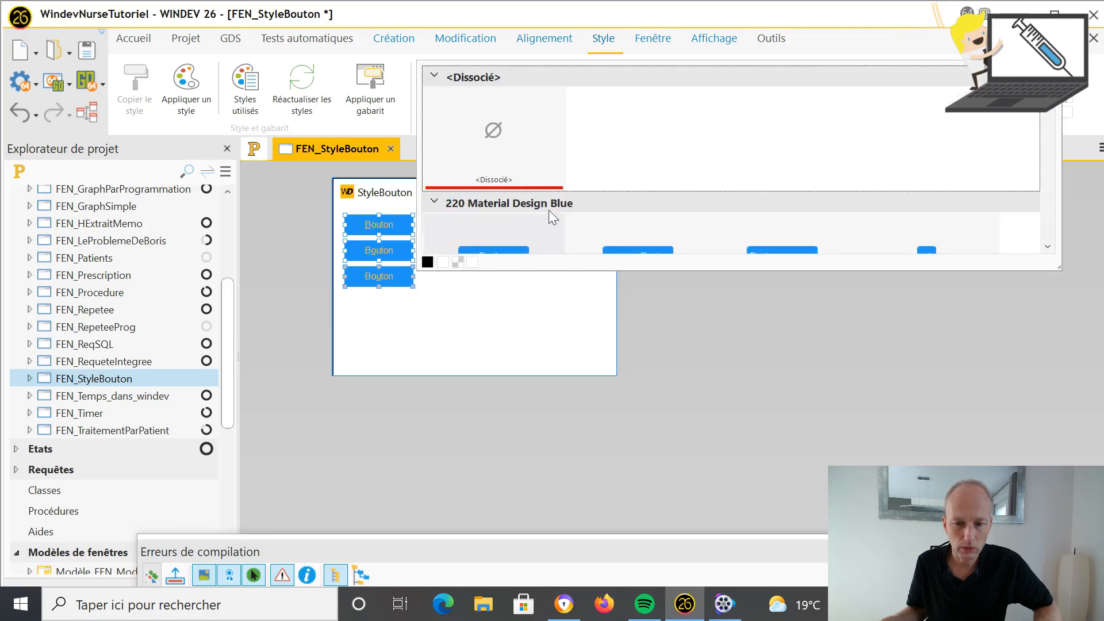
pyautogui.scroll(-1, 1052, 244)
pyautogui.scroll(-5, 1053, 246)
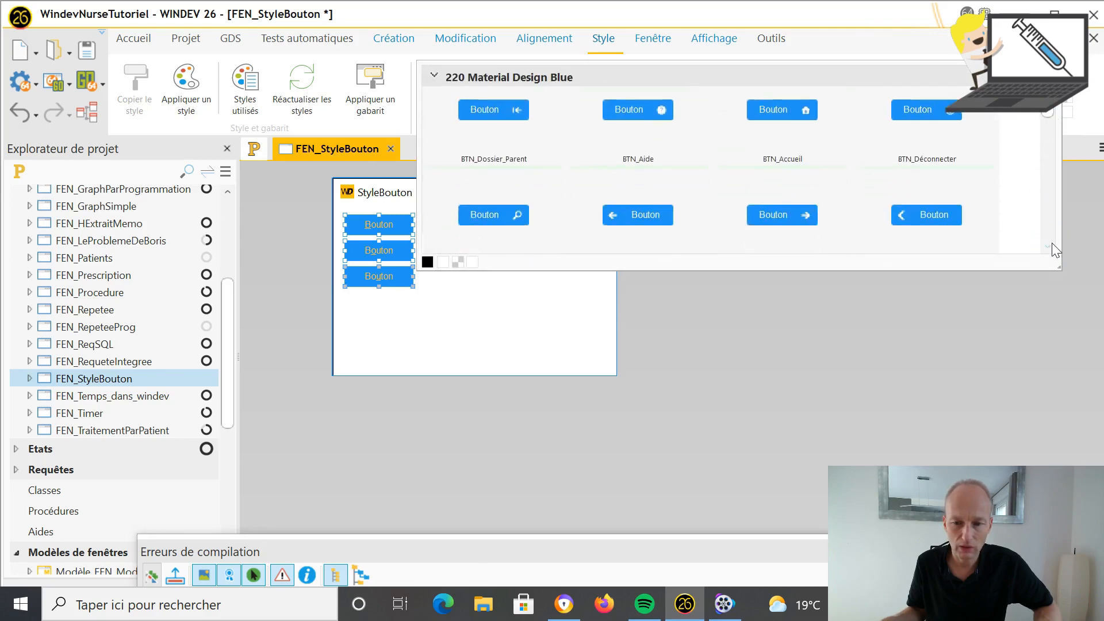
pyautogui.scroll(-4, 1054, 249)
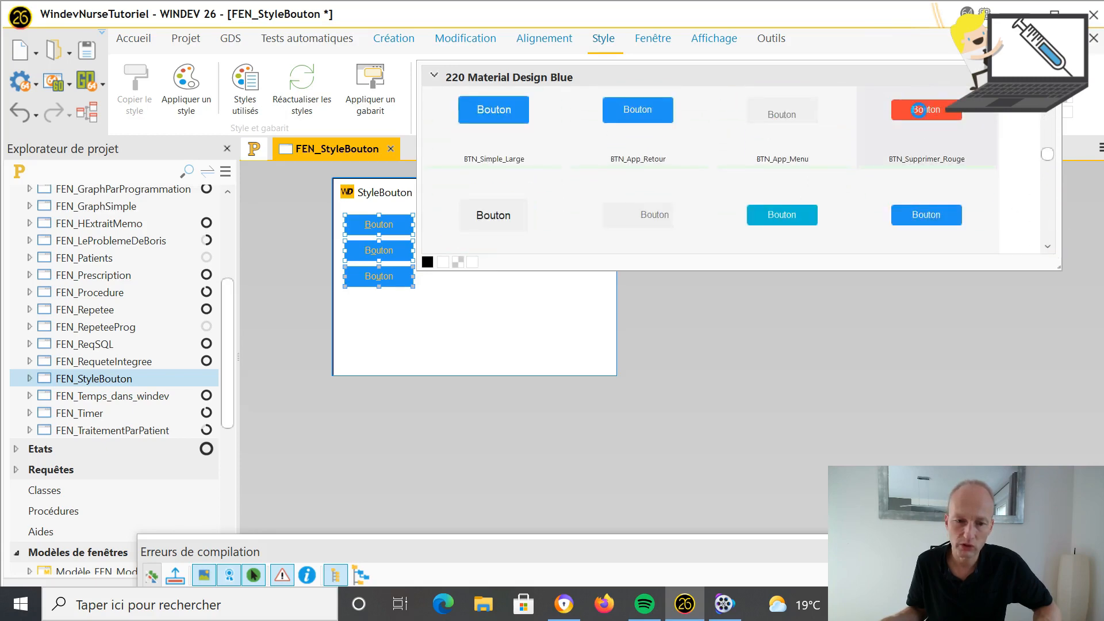
pyautogui.click(918, 110)
pyautogui.click(555, 300)
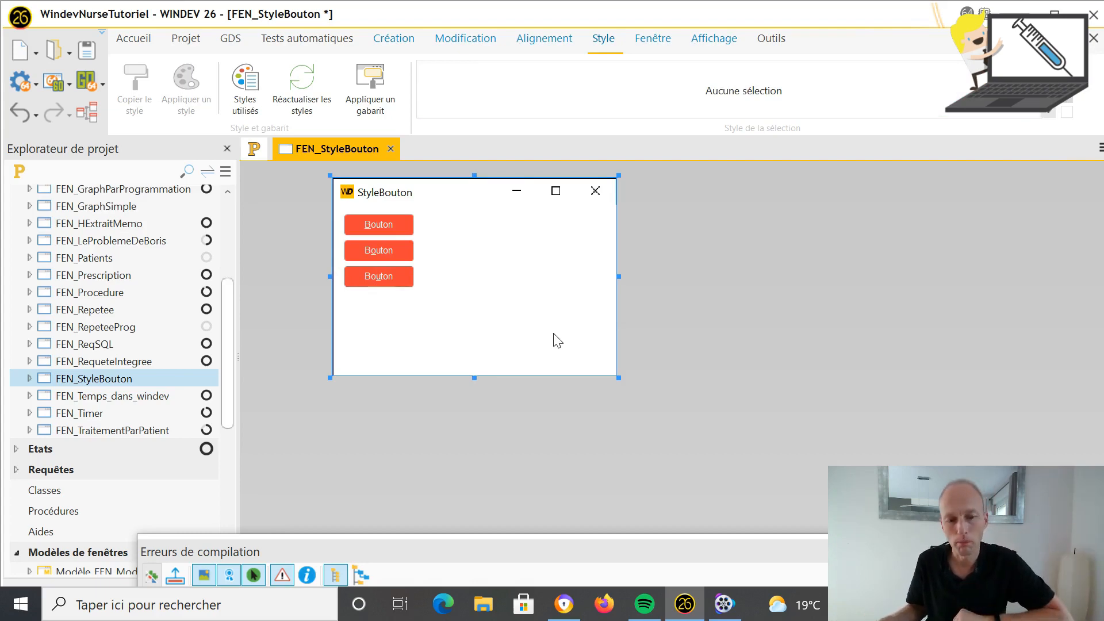
# Browse the 220 Material Design Blue button styles available for the first button without choosing one
pyautogui.click(391, 223)
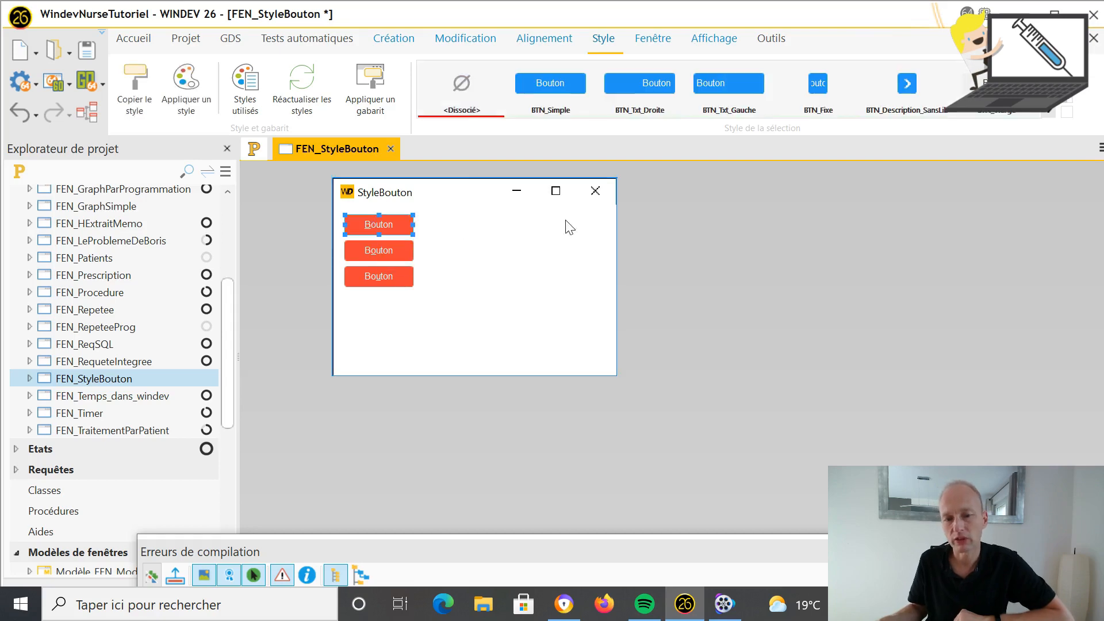
pyautogui.click(1054, 115)
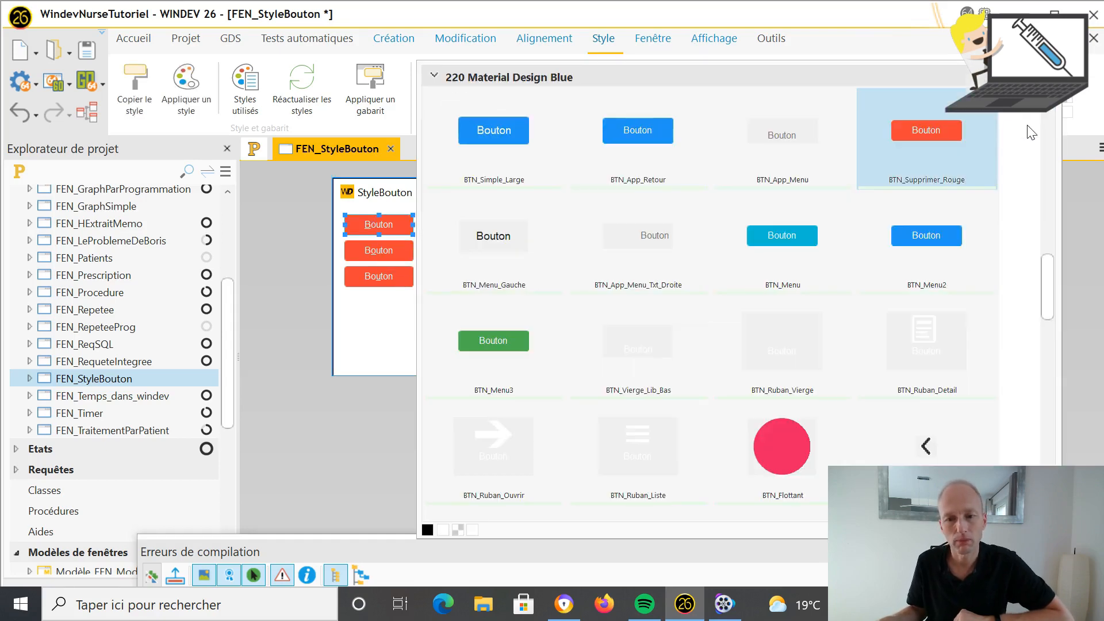
pyautogui.moveTo(1050, 288); pyautogui.dragTo(1048, 184)
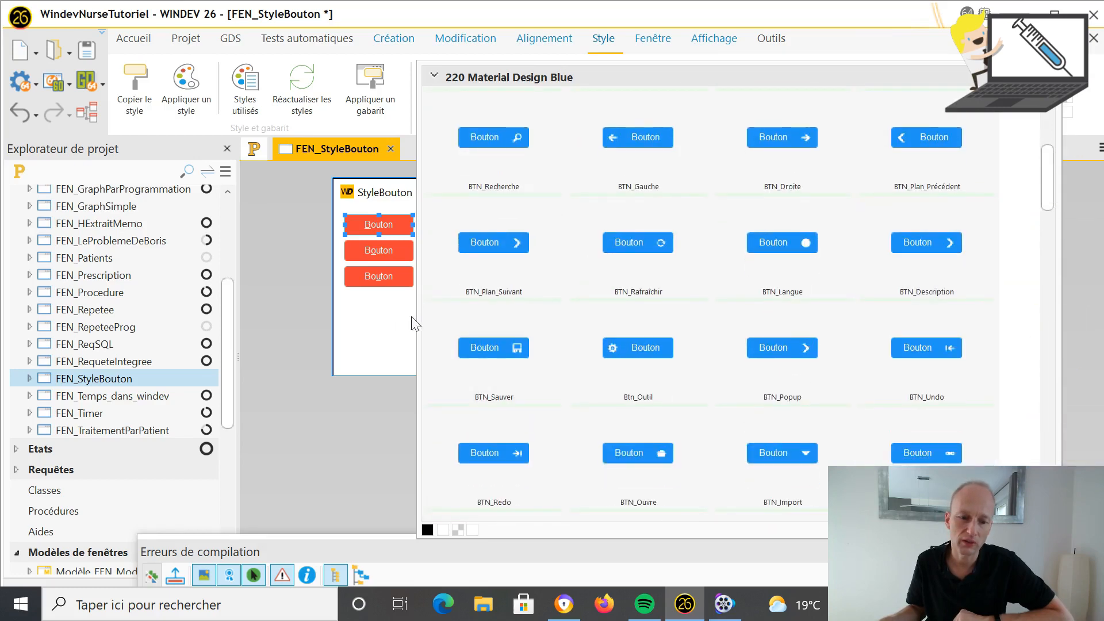
pyautogui.click(382, 327)
pyautogui.click(447, 297)
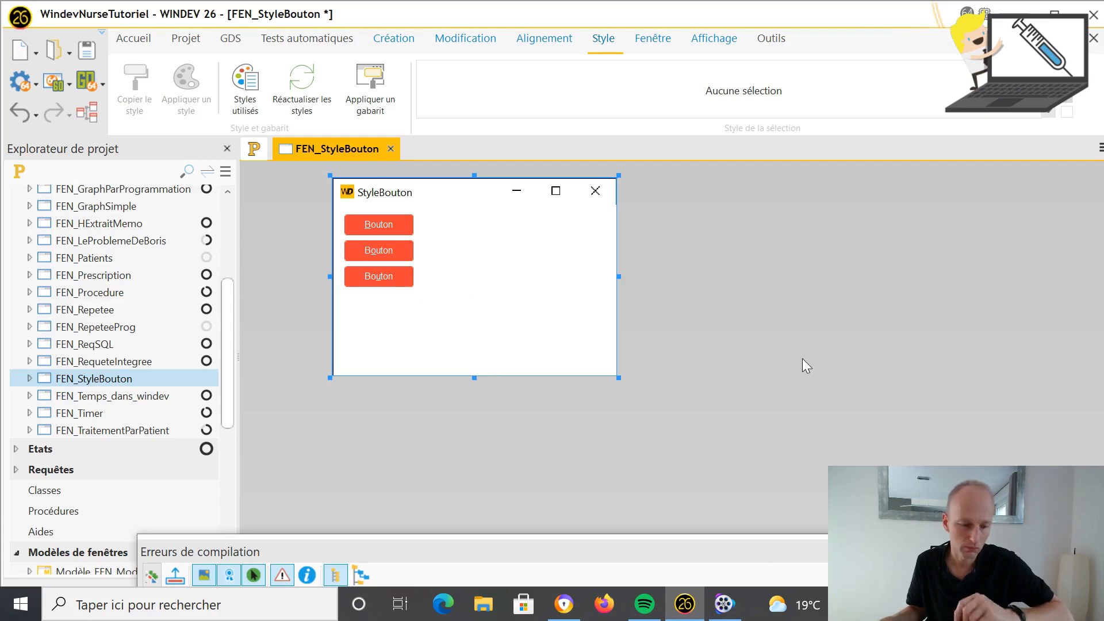
# Apply the green BTN_Menu3 style from 220 Material Design Blue to all three buttons at once
pyautogui.click(403, 283)
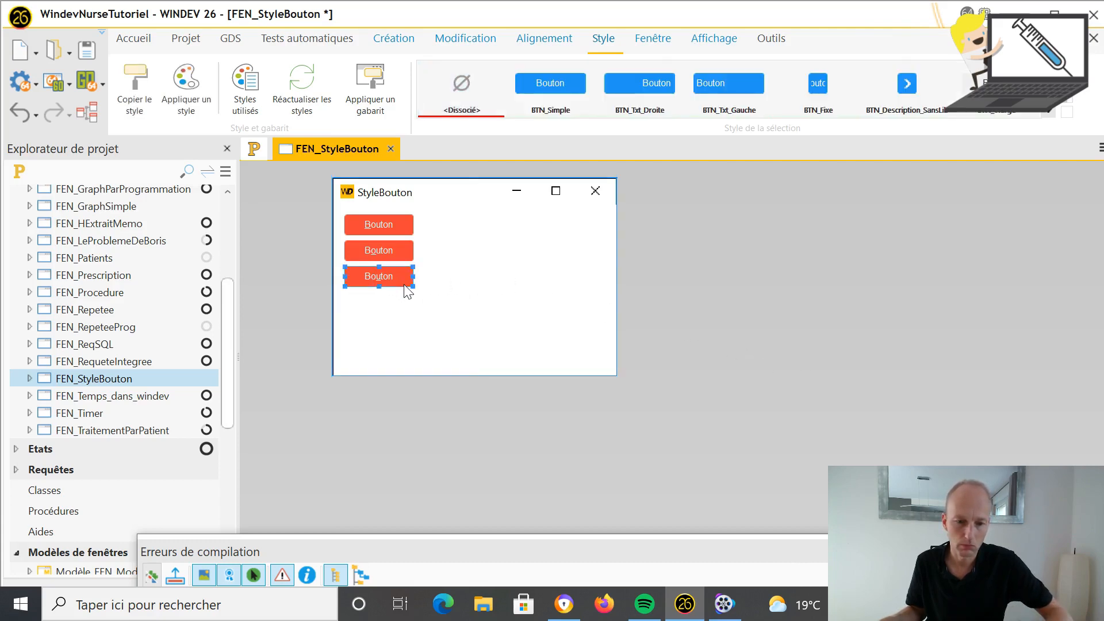
pyautogui.keyDown('ctrl'); pyautogui.click(398, 247); pyautogui.keyUp('ctrl')
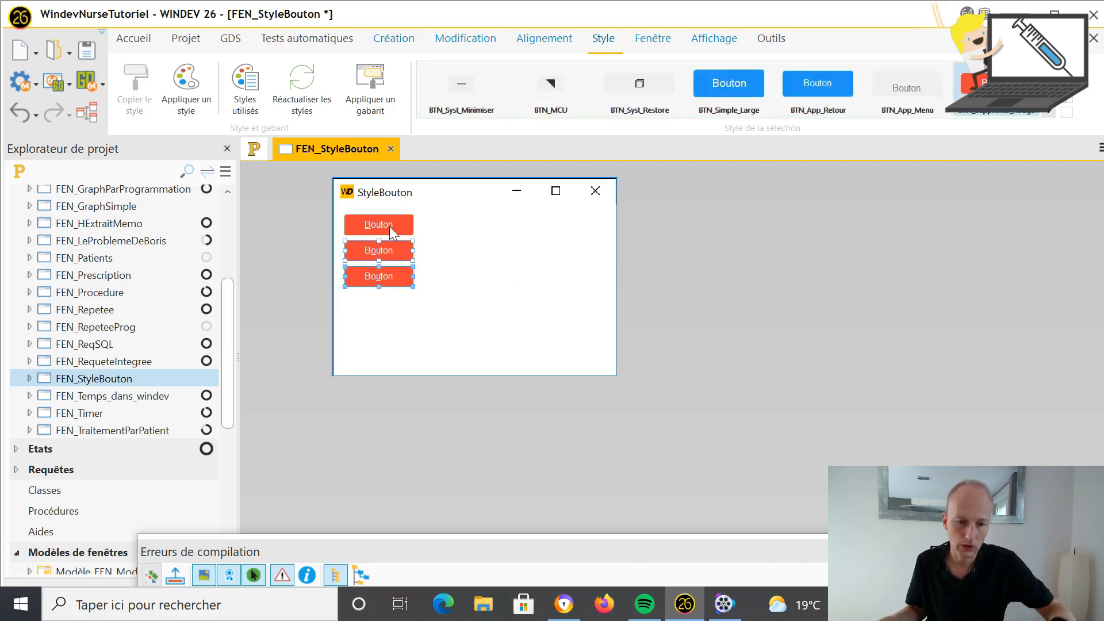
pyautogui.keyDown('ctrl'); pyautogui.click(389, 223); pyautogui.keyUp('ctrl')
pyautogui.rightClick(389, 222)
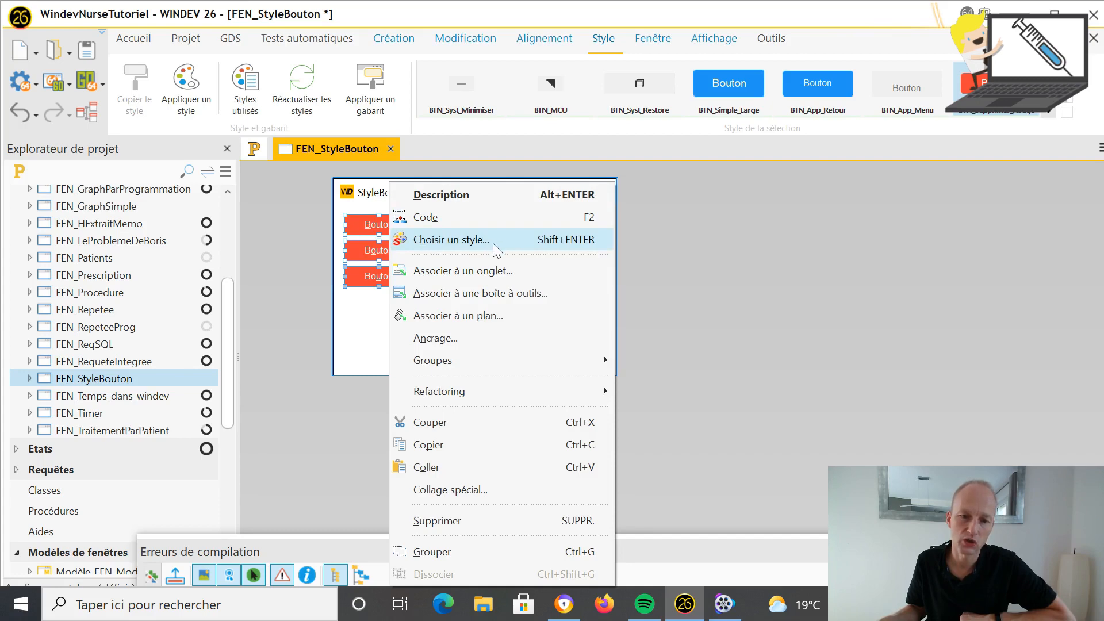
pyautogui.click(560, 241)
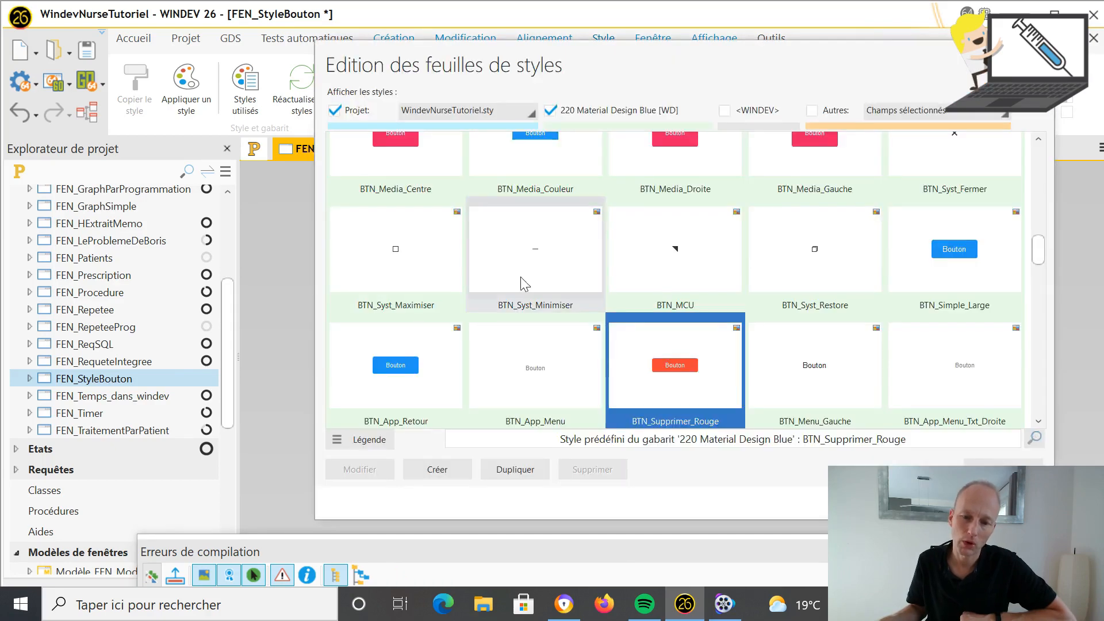
pyautogui.moveTo(1039, 256); pyautogui.dragTo(1041, 278)
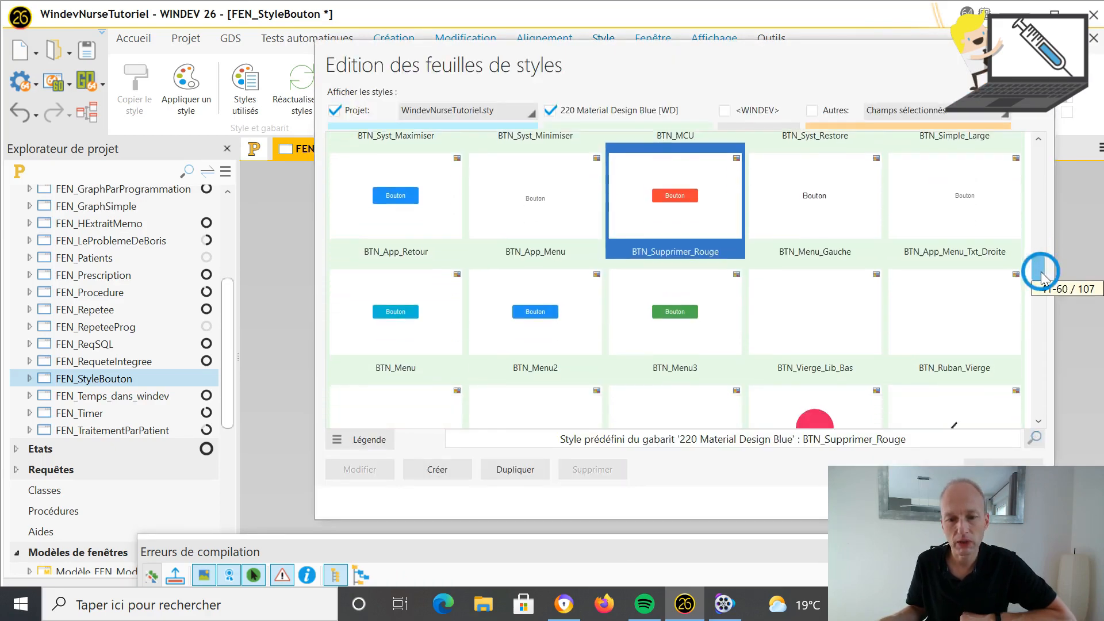
pyautogui.click(713, 250)
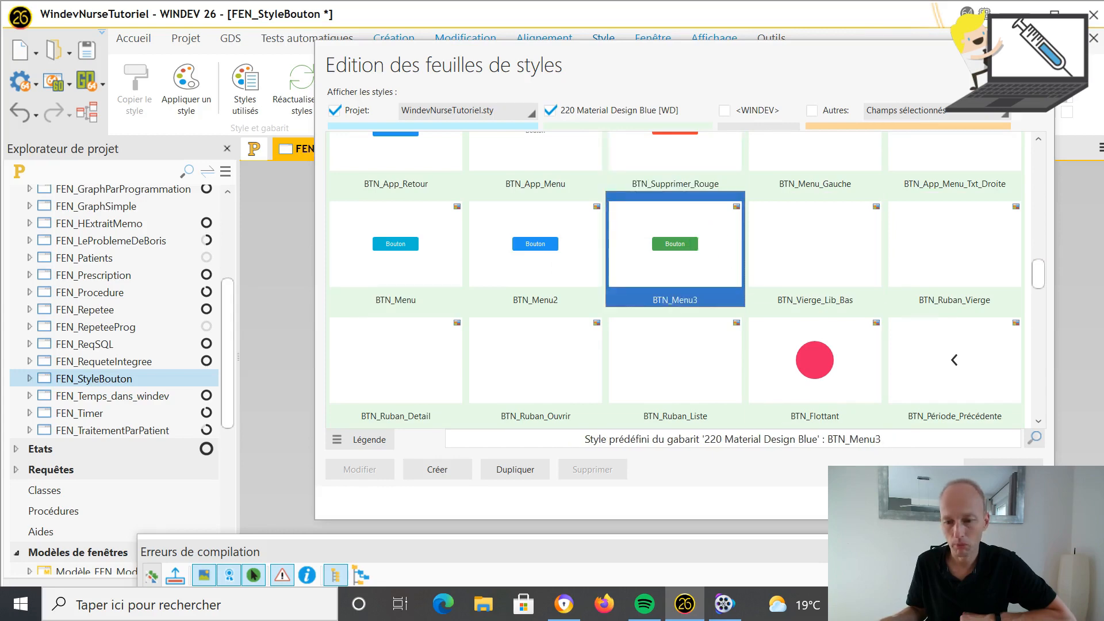
pyautogui.click(932, 504)
pyautogui.click(550, 317)
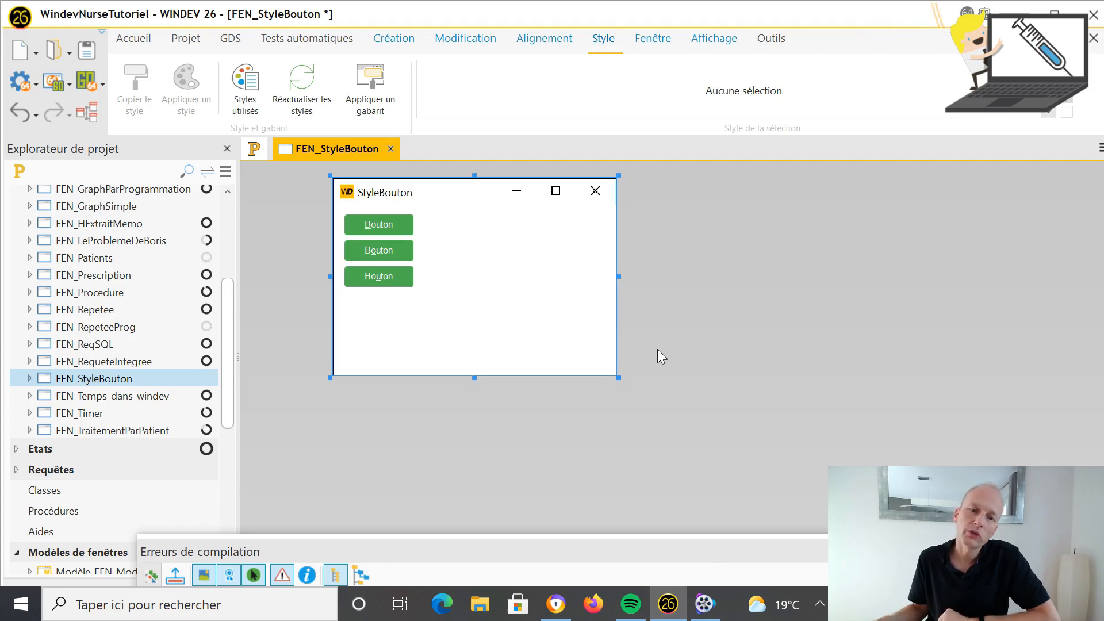
# Create a new custom button style in the project's style sheet, starting from the third button's style selection
pyautogui.click(395, 283)
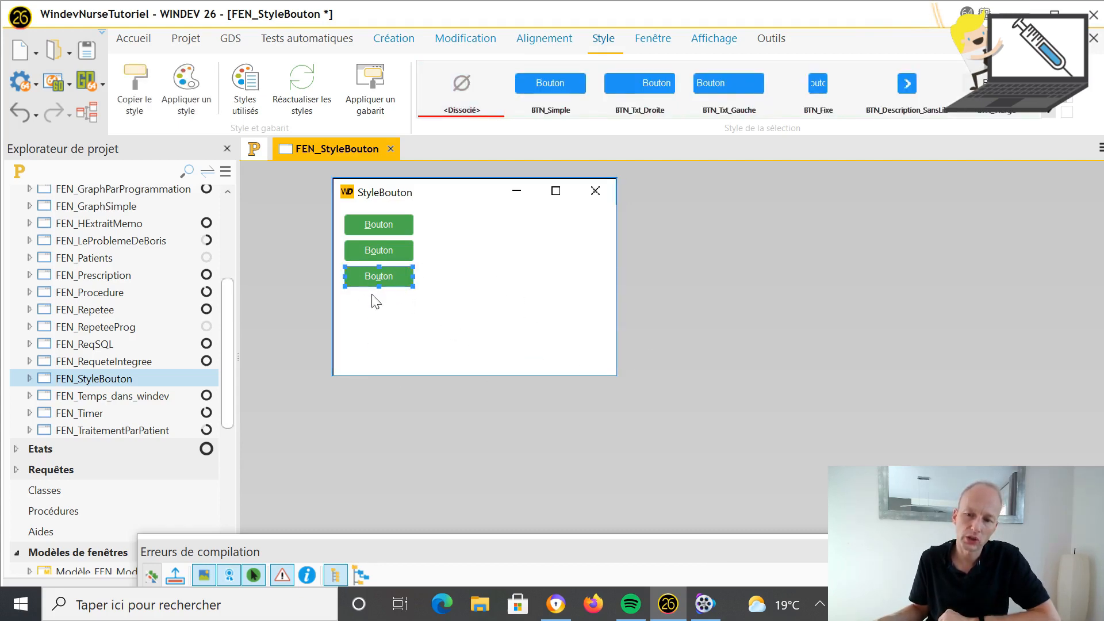
pyautogui.rightClick(390, 283)
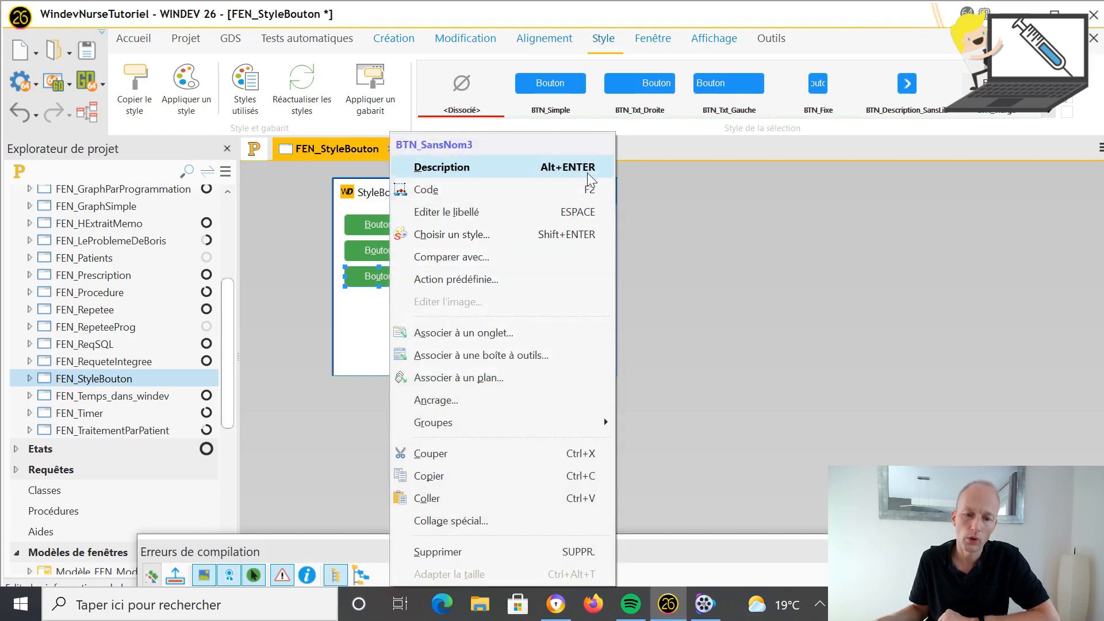
pyautogui.click(543, 233)
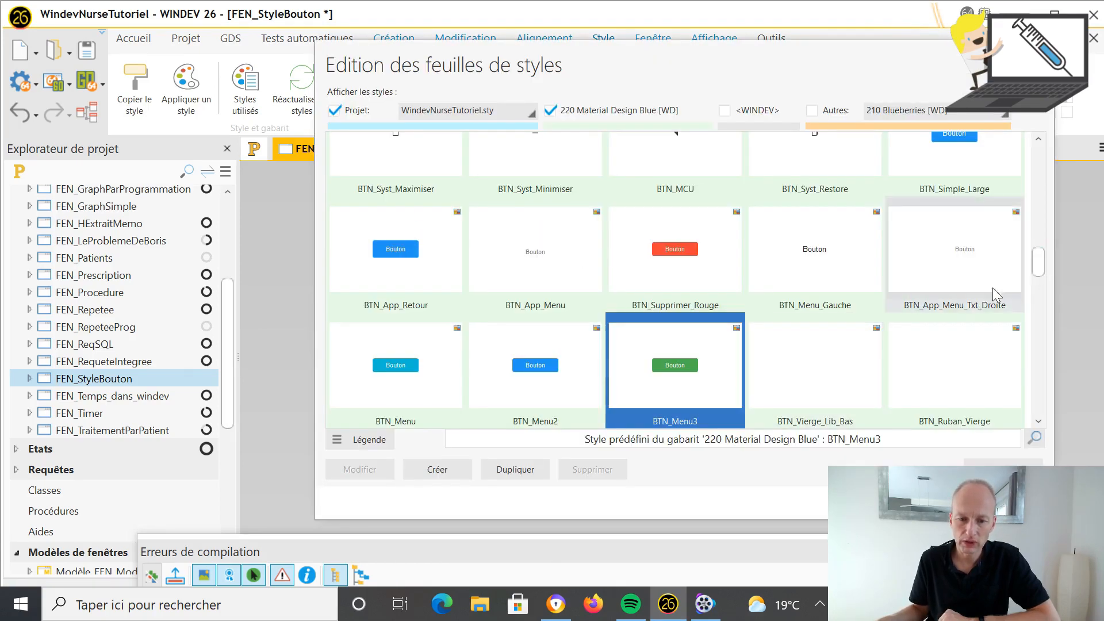
pyautogui.click(446, 478)
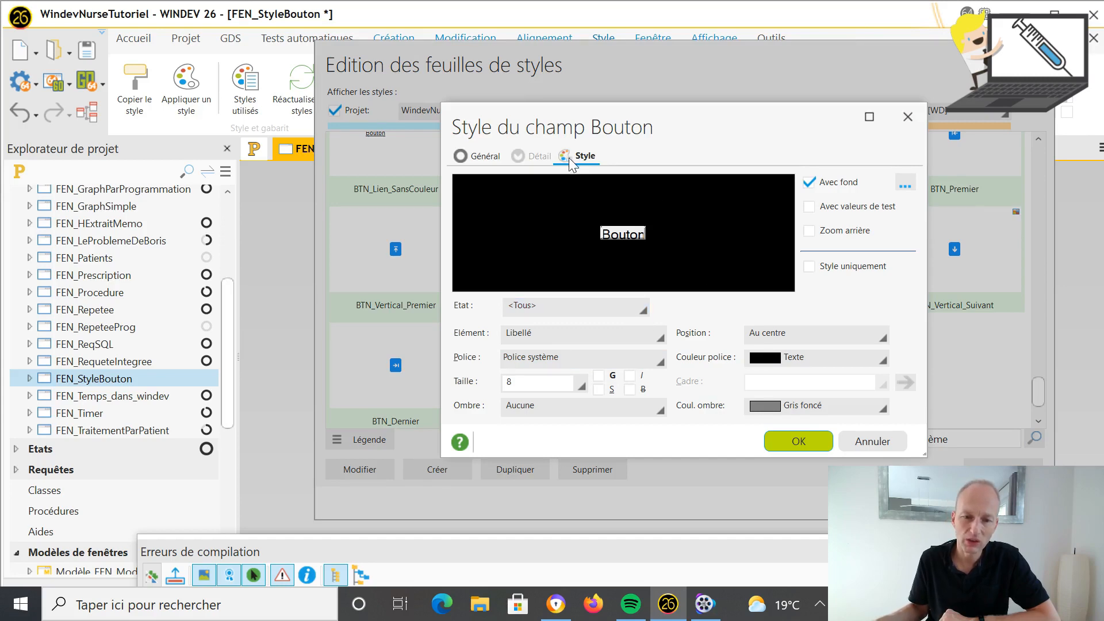
# Set the new style's label (Libellé) to size 11, font colour Rouge demi-teinte and shadow colour Jaune
pyautogui.click(664, 337)
pyautogui.click(664, 337)
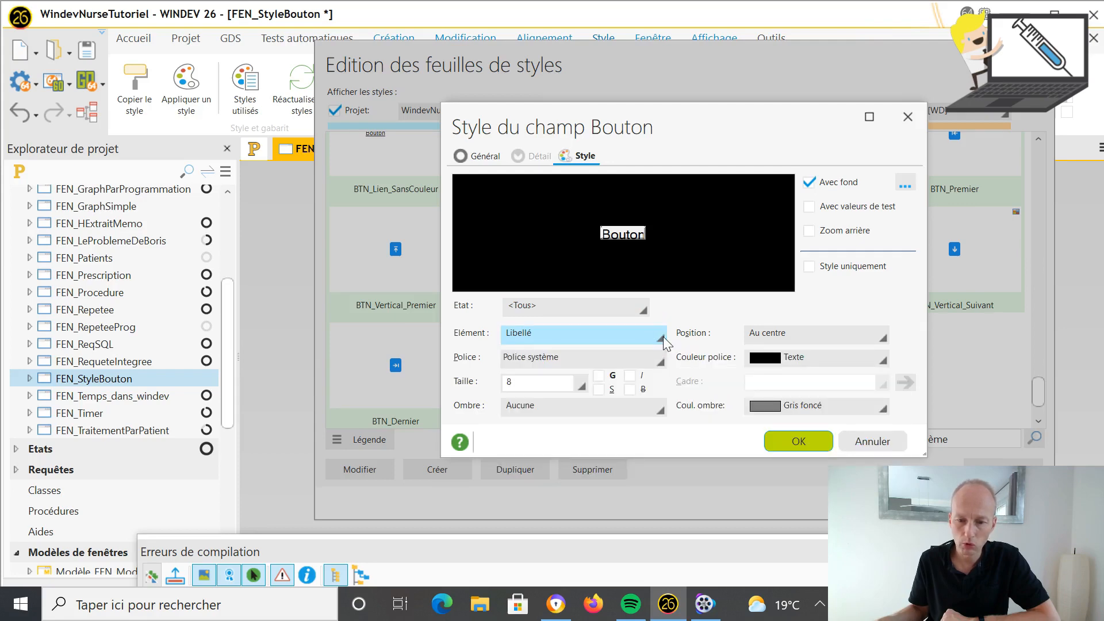
pyautogui.click(583, 384)
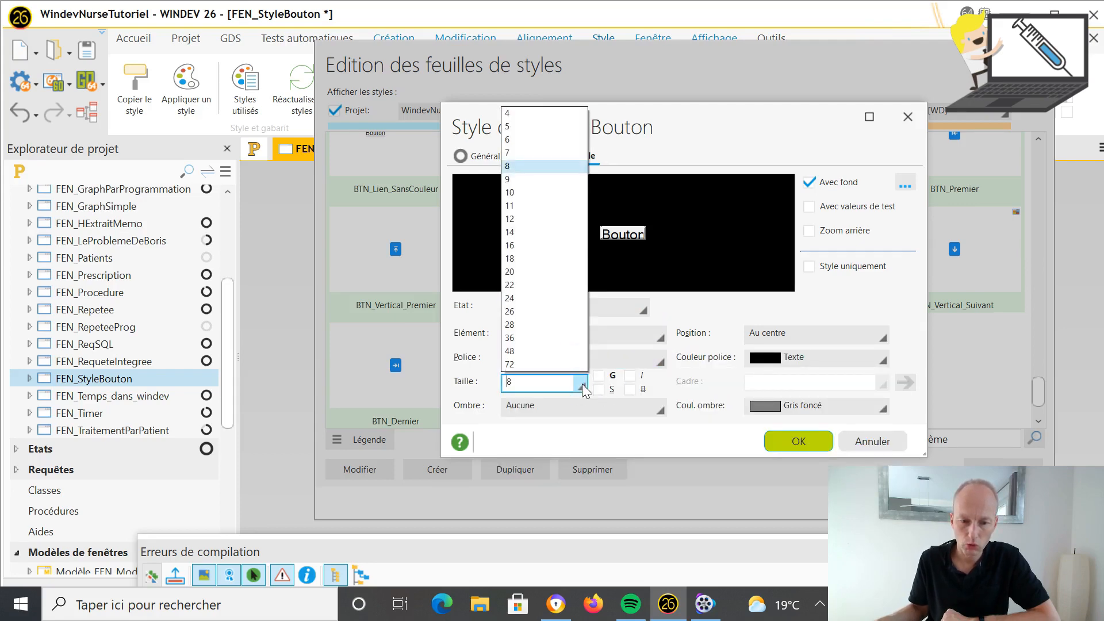
pyautogui.click(547, 205)
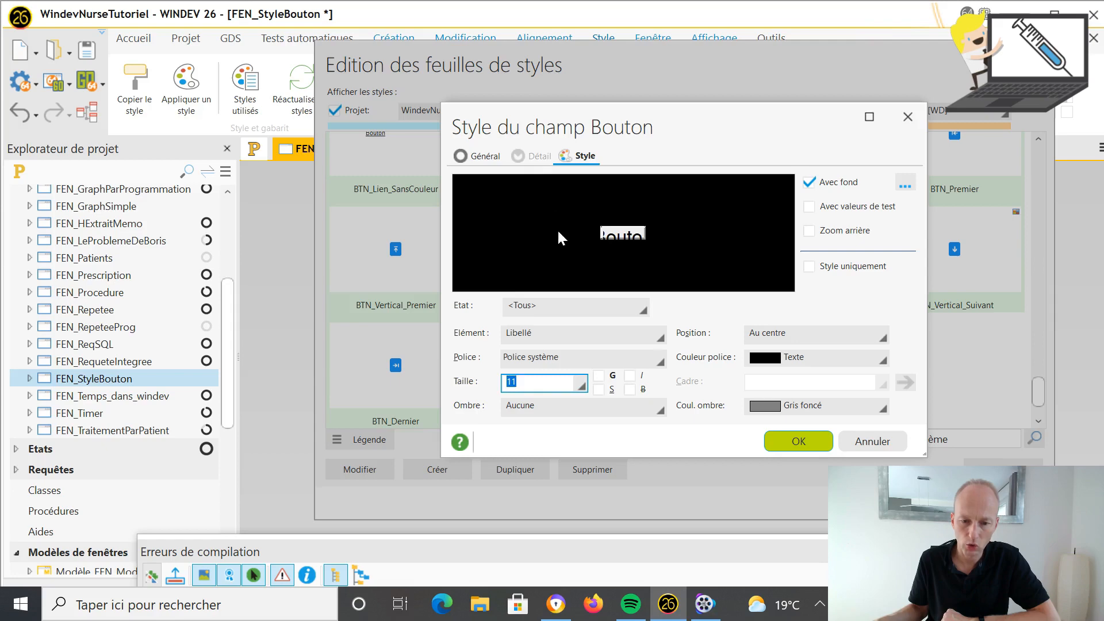
pyautogui.click(880, 362)
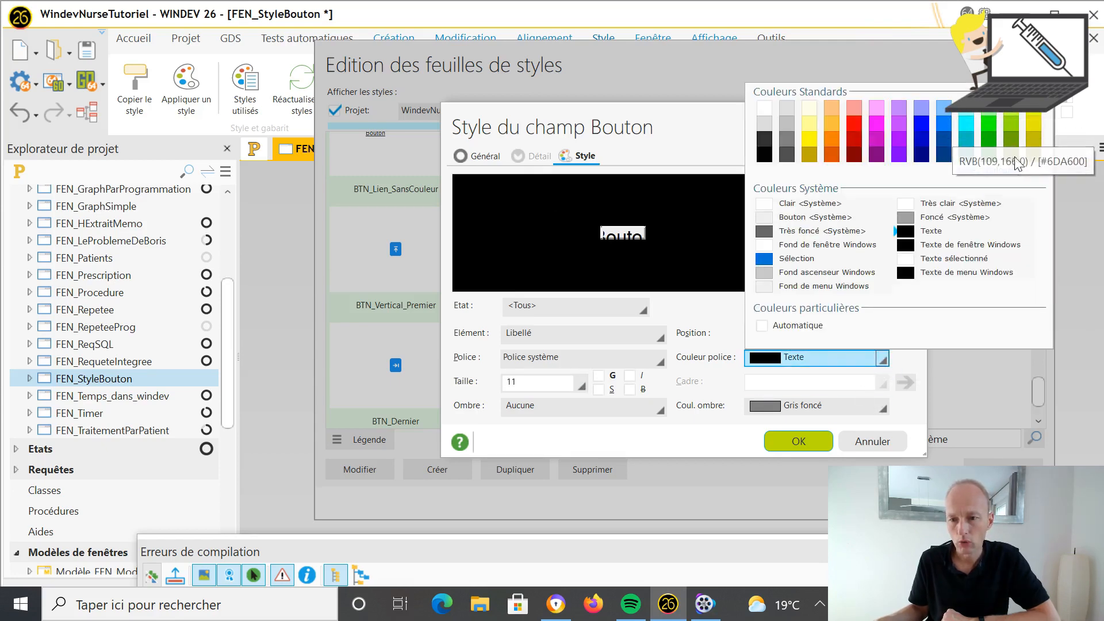
pyautogui.click(856, 142)
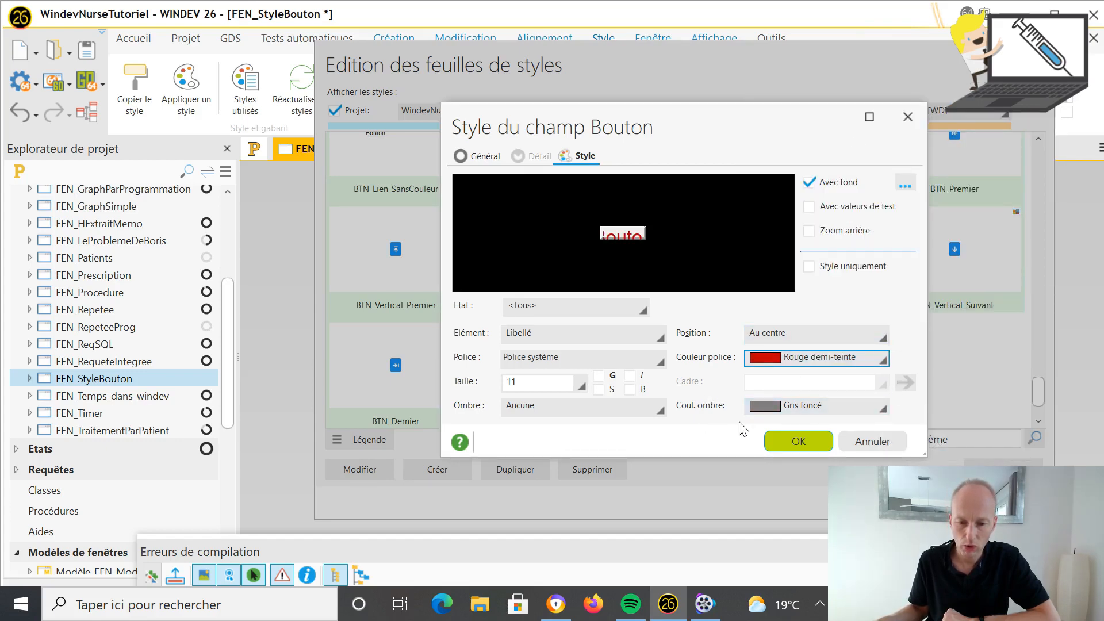
pyautogui.click(883, 408)
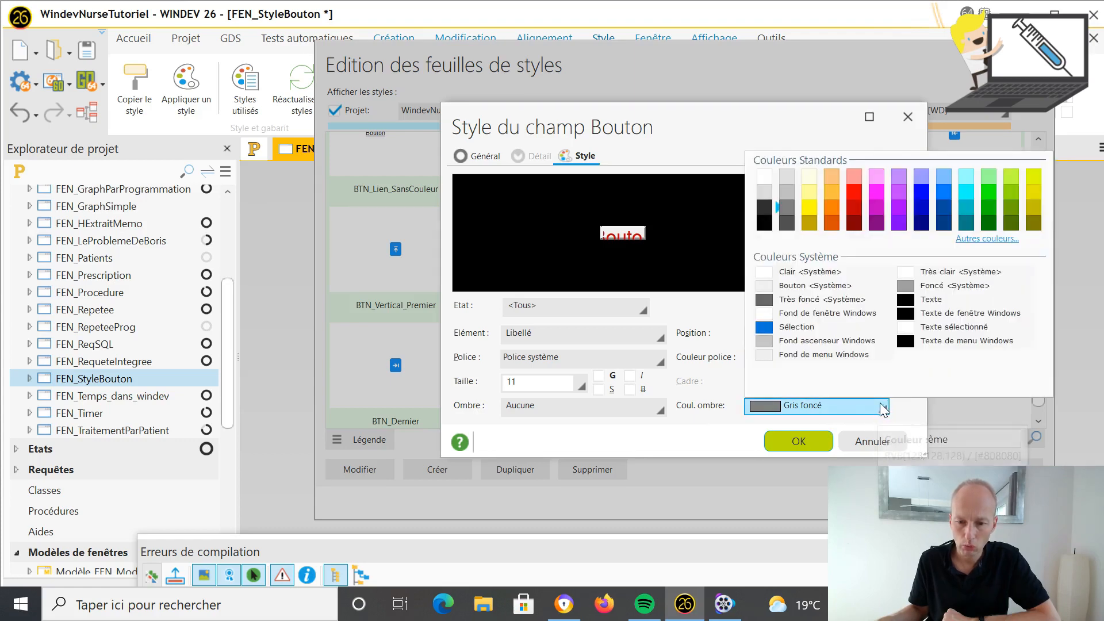
pyautogui.click(810, 208)
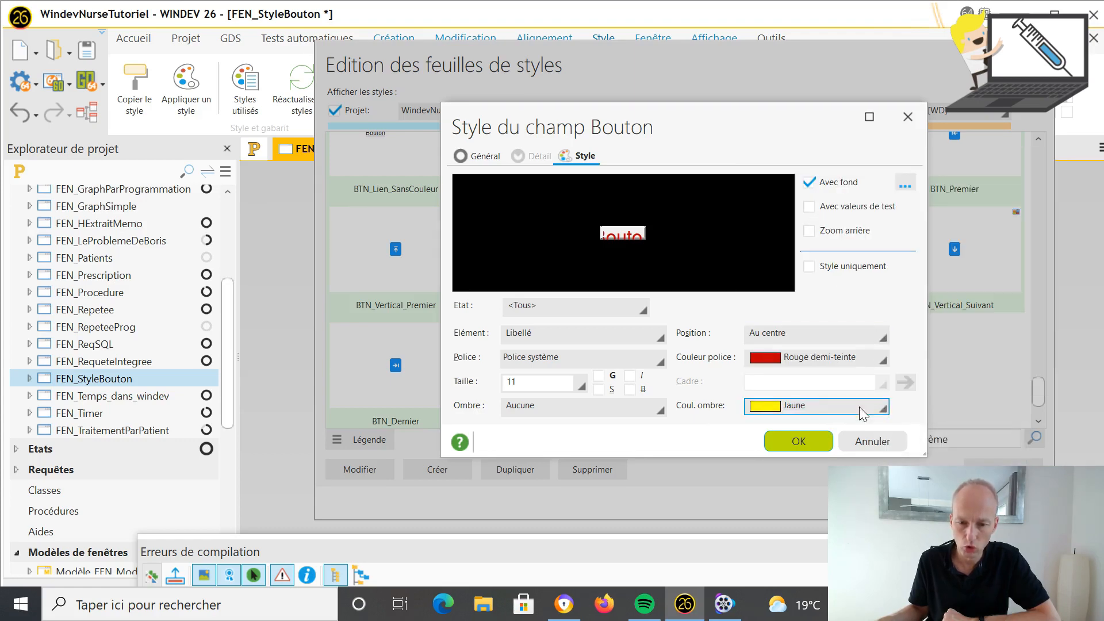
# Give the new style's outer frame (Cadre extérieur) a light blue background and a #0080FF blue frame colour, then validate the style
pyautogui.click(662, 337)
pyautogui.click(747, 369)
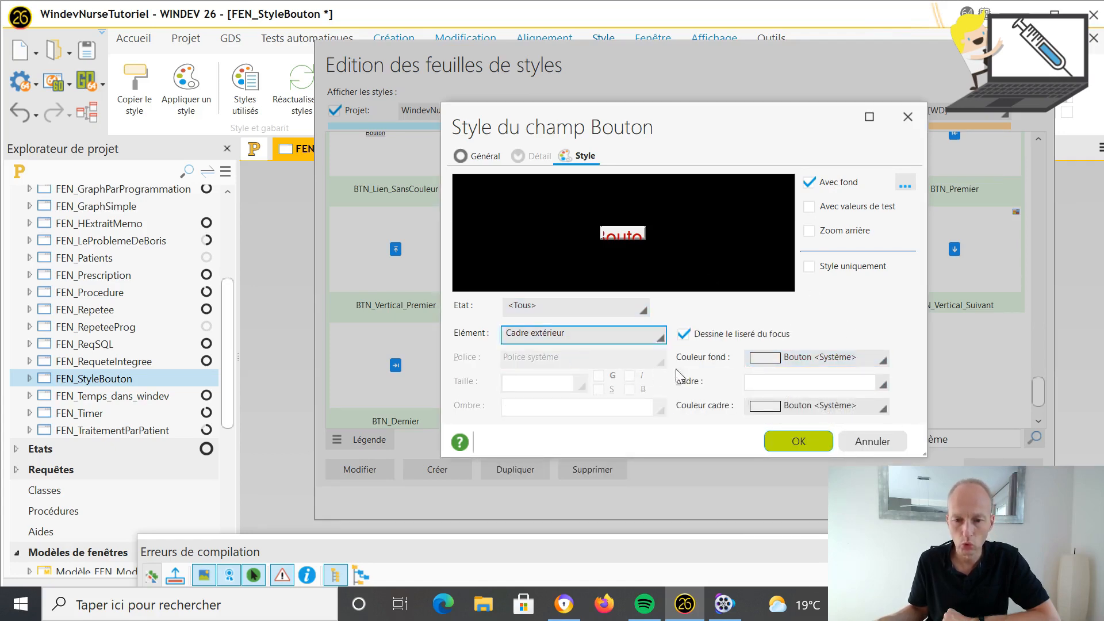
pyautogui.click(884, 360)
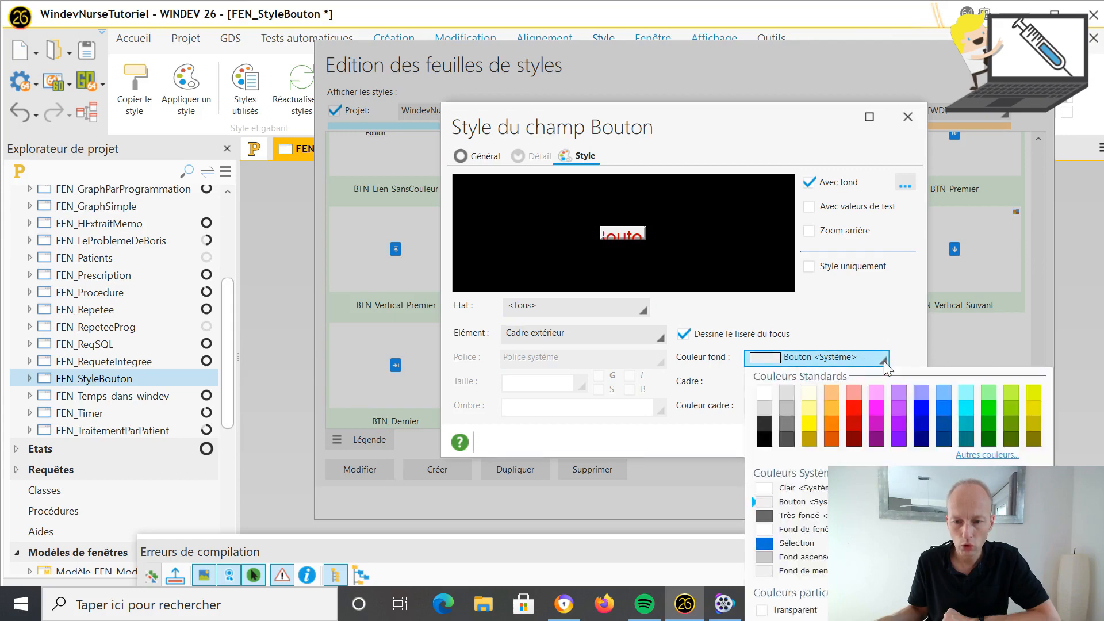
pyautogui.click(947, 391)
pyautogui.click(883, 408)
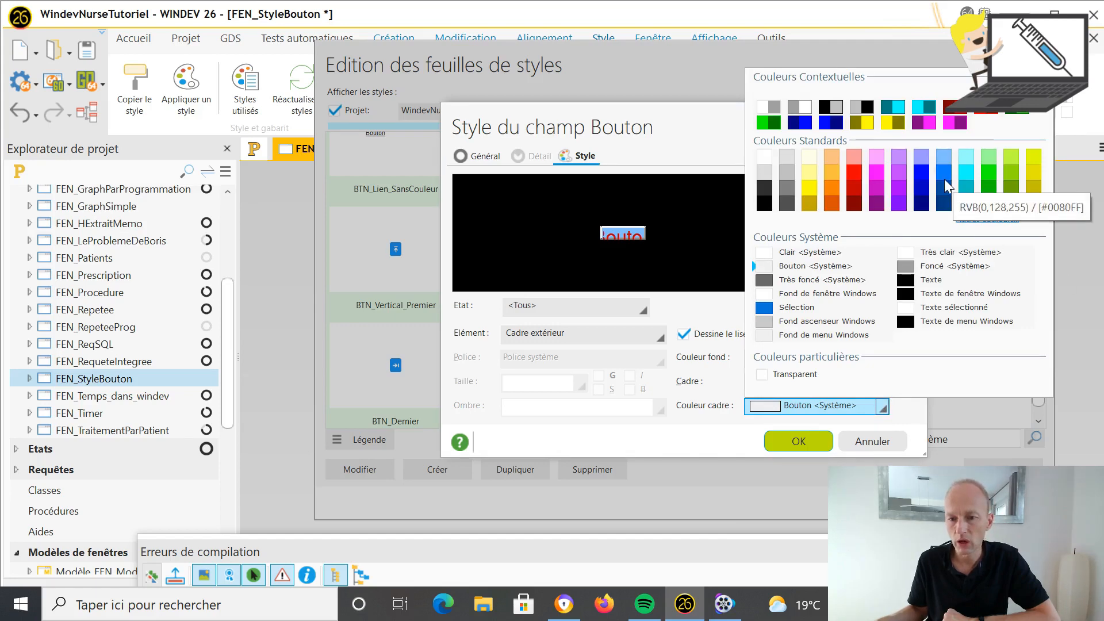
pyautogui.click(945, 179)
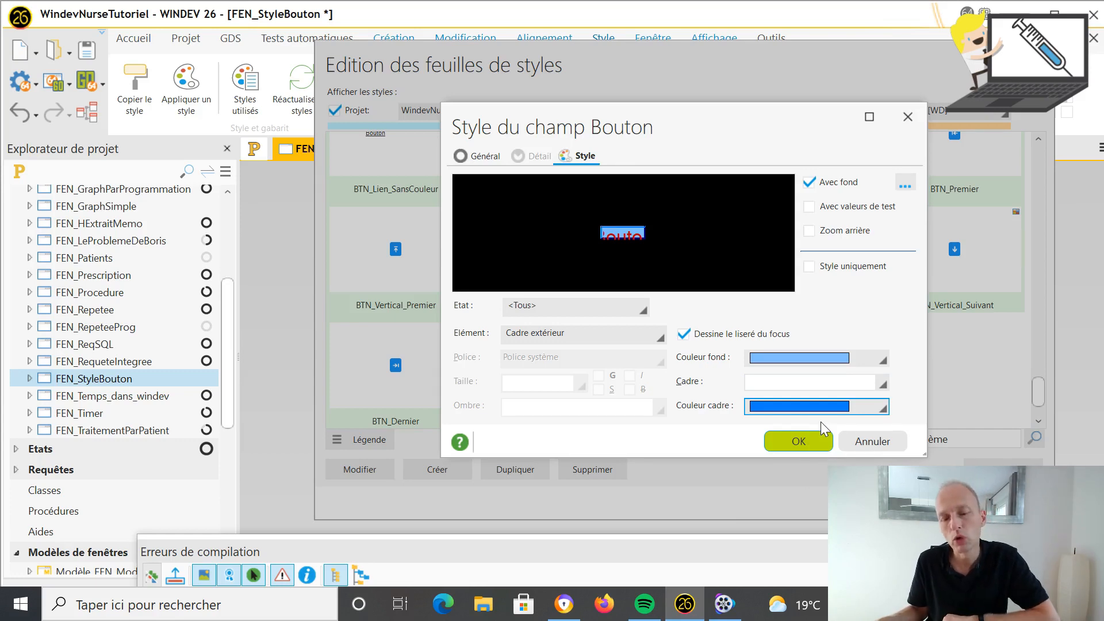
pyautogui.click(799, 441)
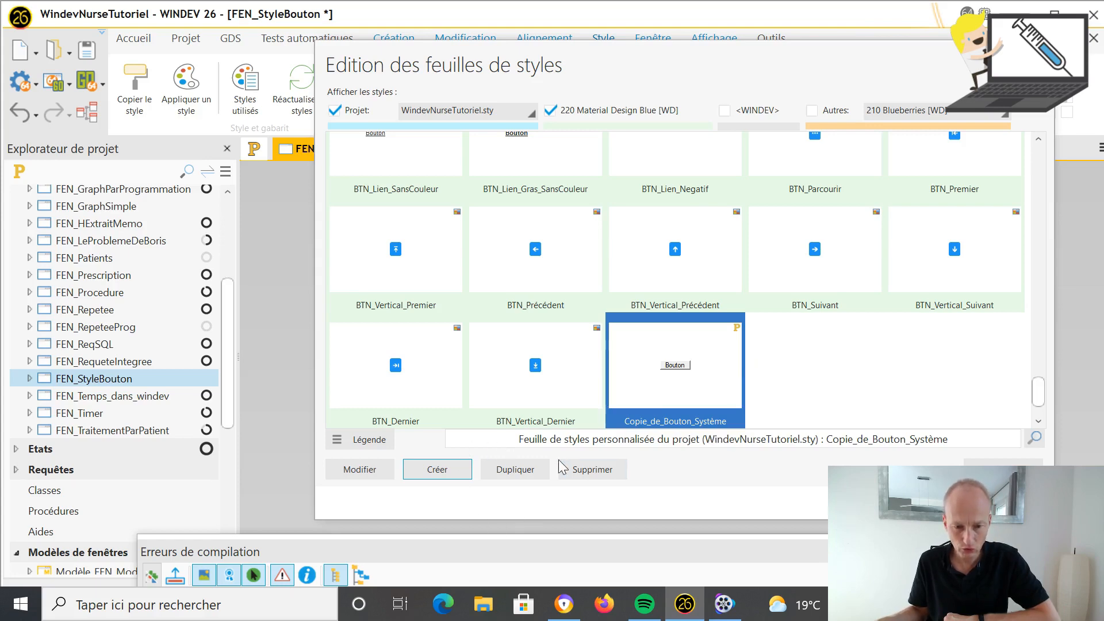
# Rename the new custom button style as MonStyleAMoi
pyautogui.click(384, 476)
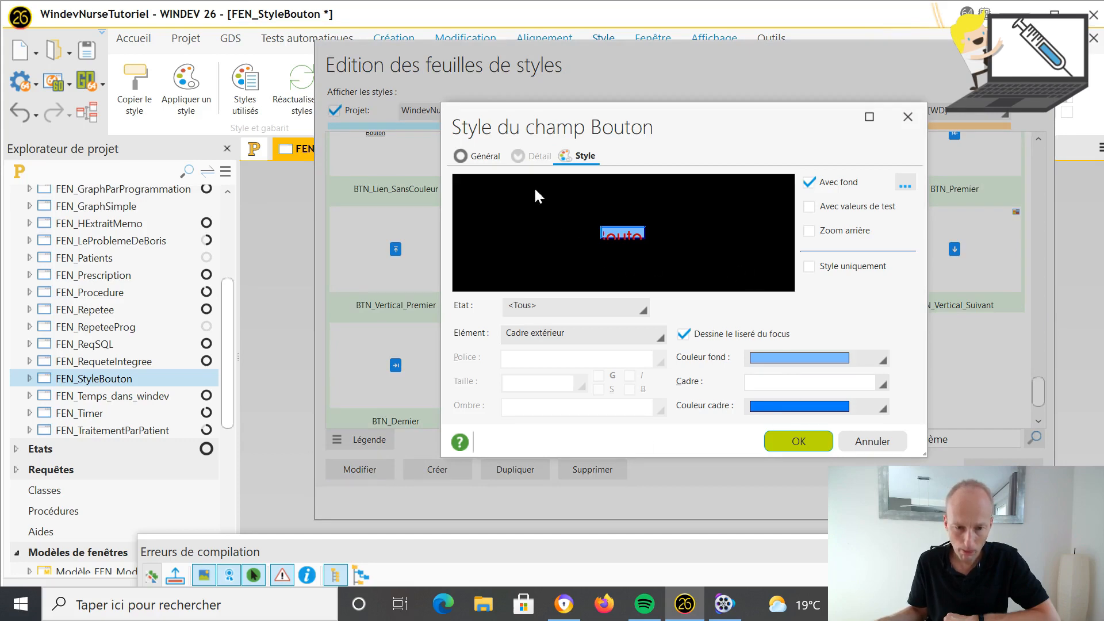
pyautogui.click(485, 156)
pyautogui.click(610, 183)
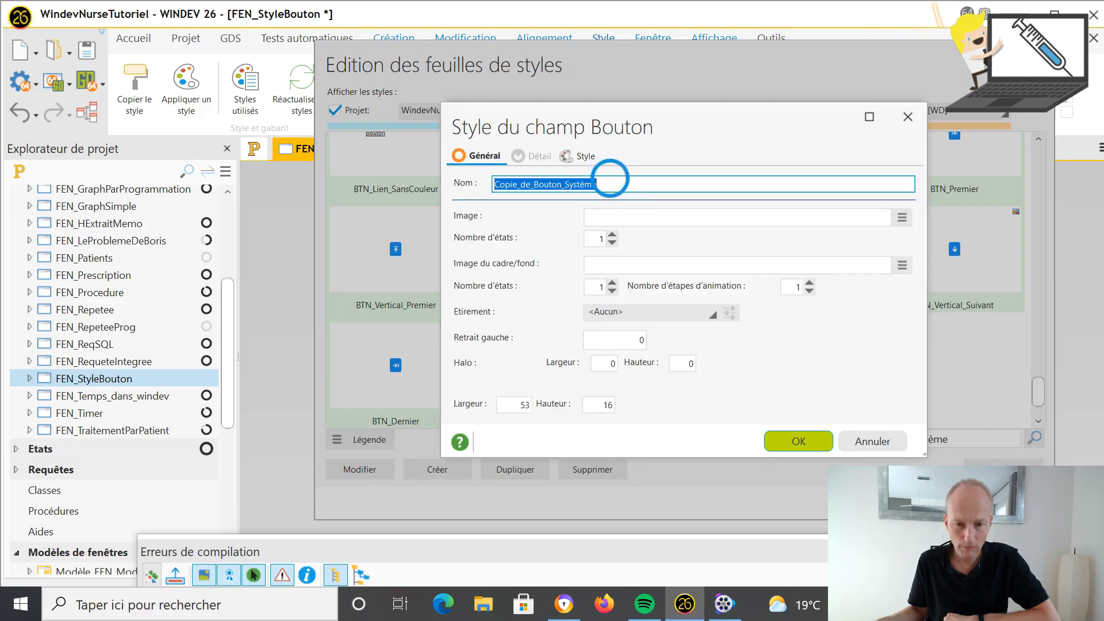
pyautogui.write('Mo')
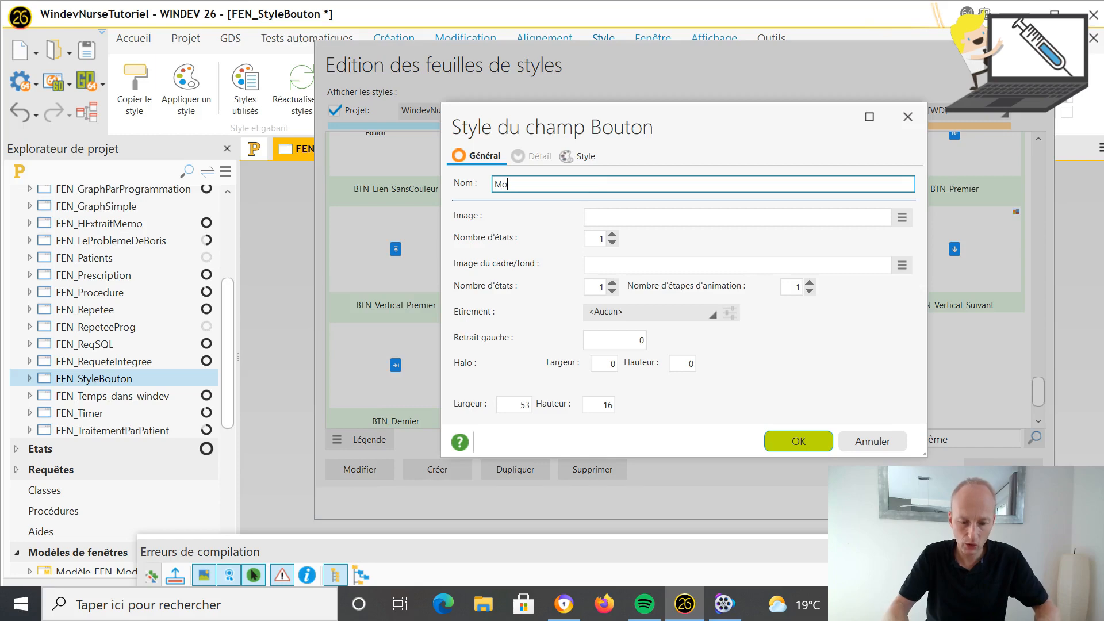
pyautogui.write('nStyleAMoi')
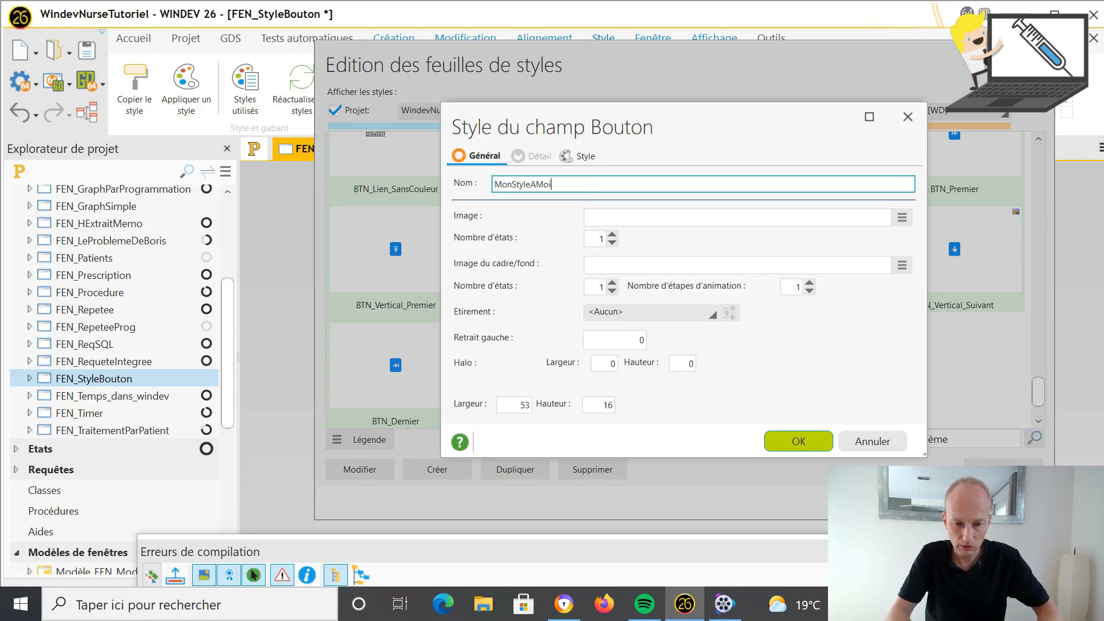
pyautogui.click(811, 442)
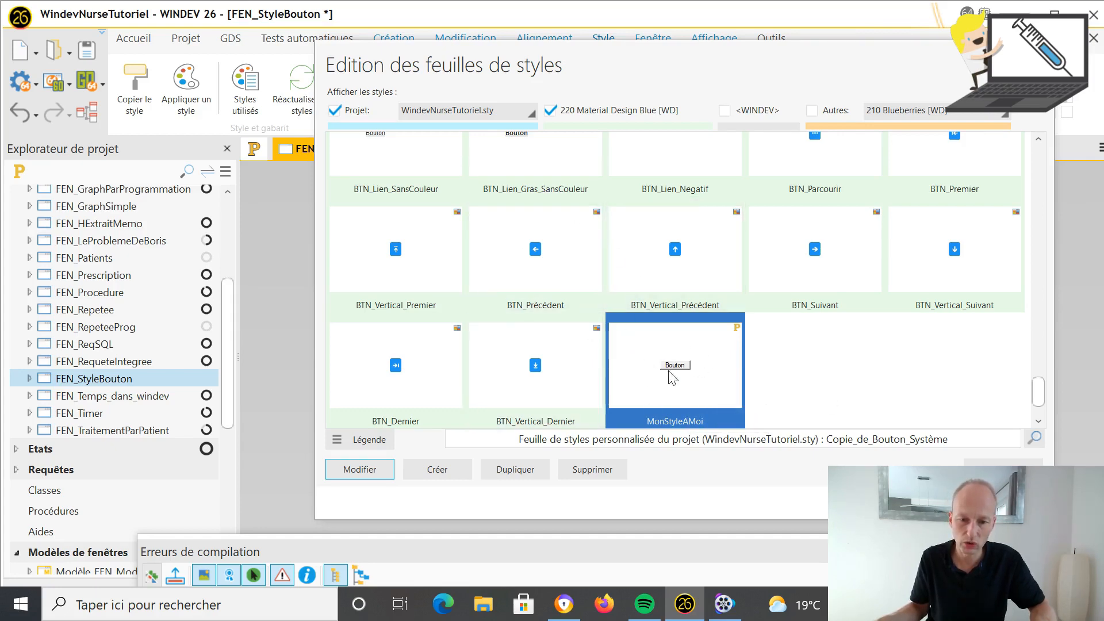
# Apply the MonStyleAMoi style to the third button
pyautogui.click(1008, 503)
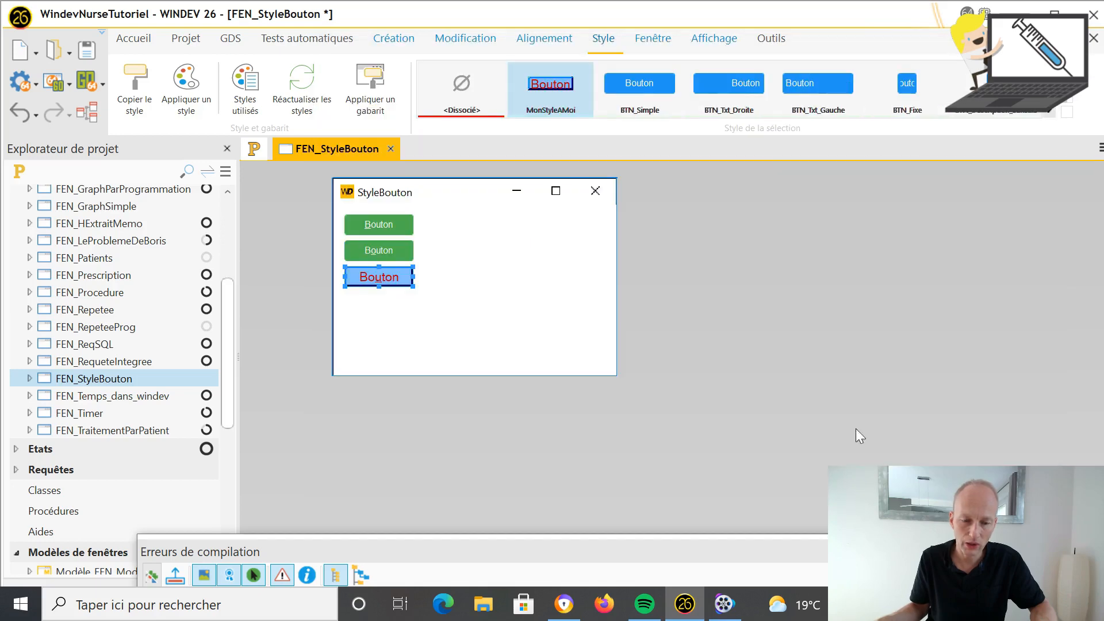
pyautogui.click(437, 304)
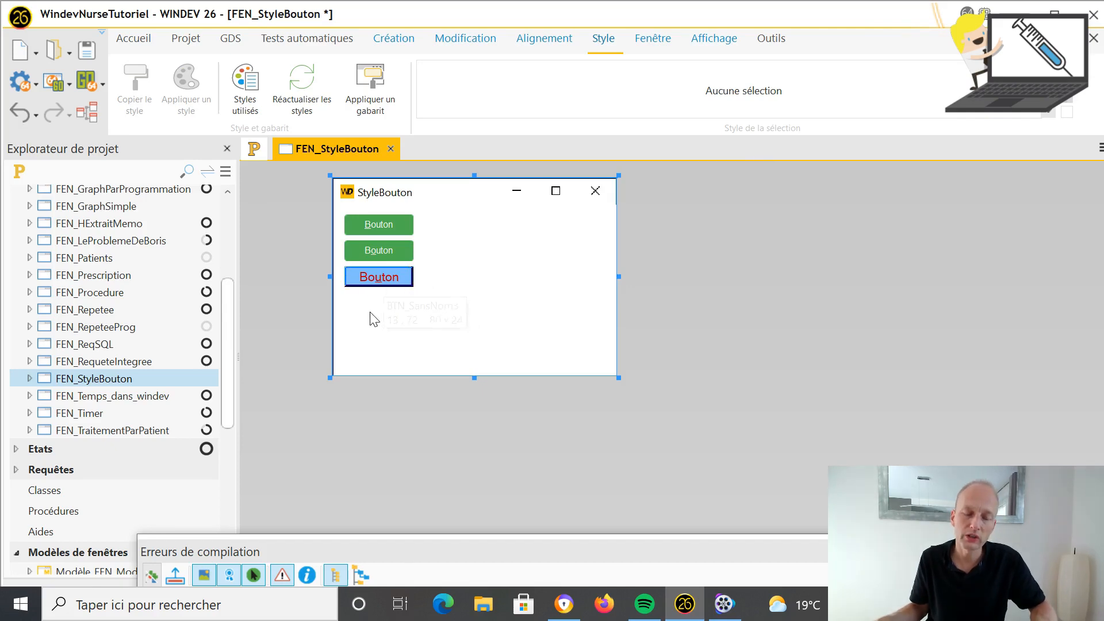
pyautogui.click(404, 278)
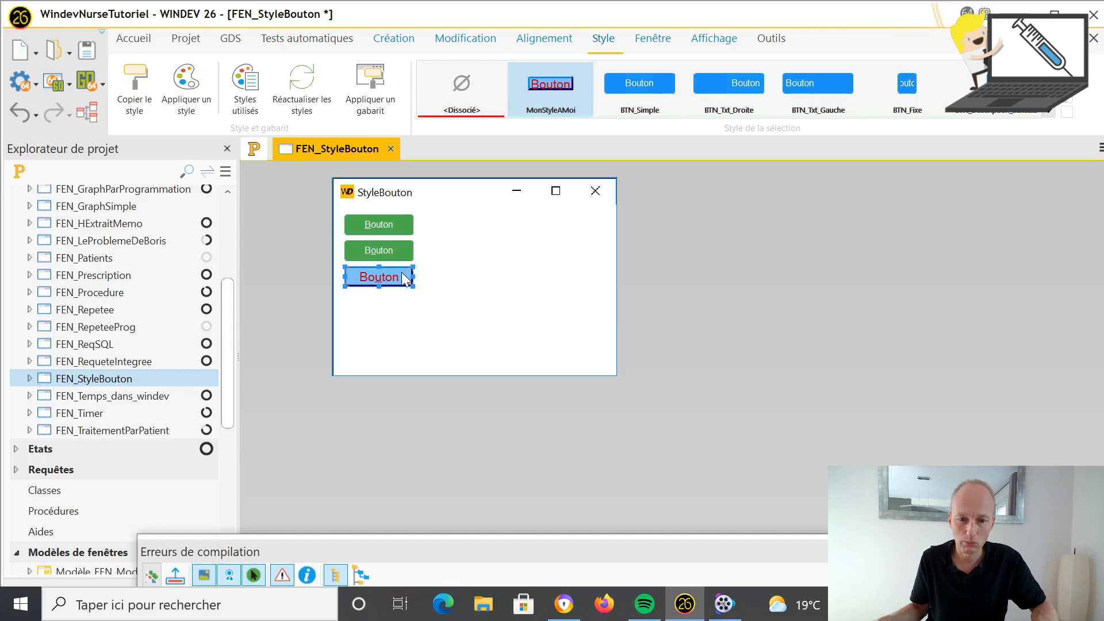
# Open the style sheets for the third button and hide the 220 Material Design Blue styles, leaving only the project's styles
pyautogui.rightClick(402, 273)
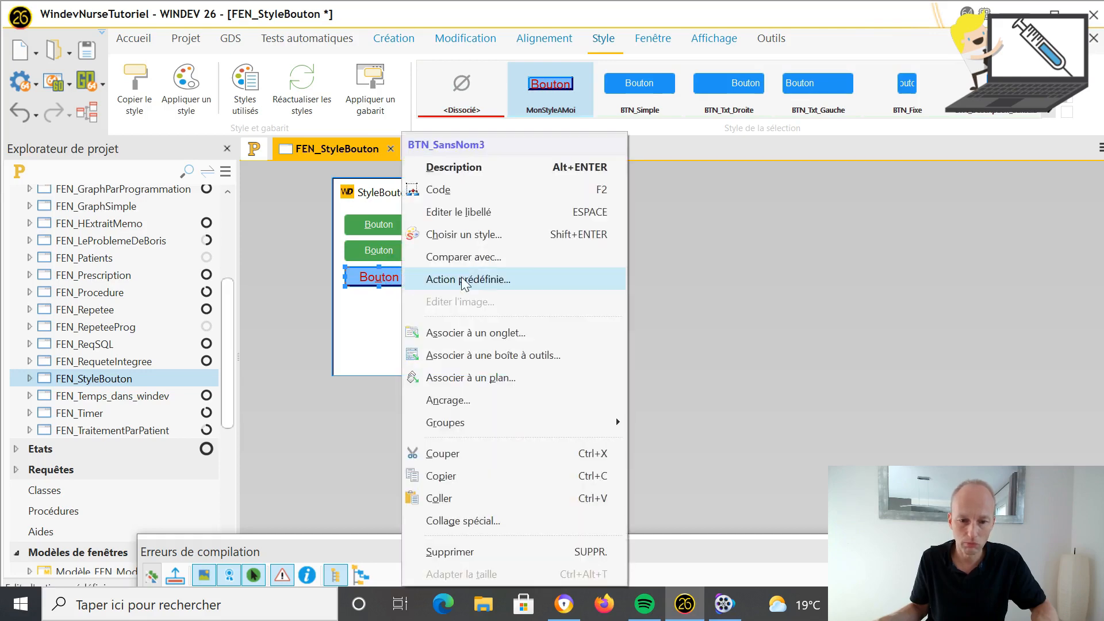
pyautogui.click(508, 234)
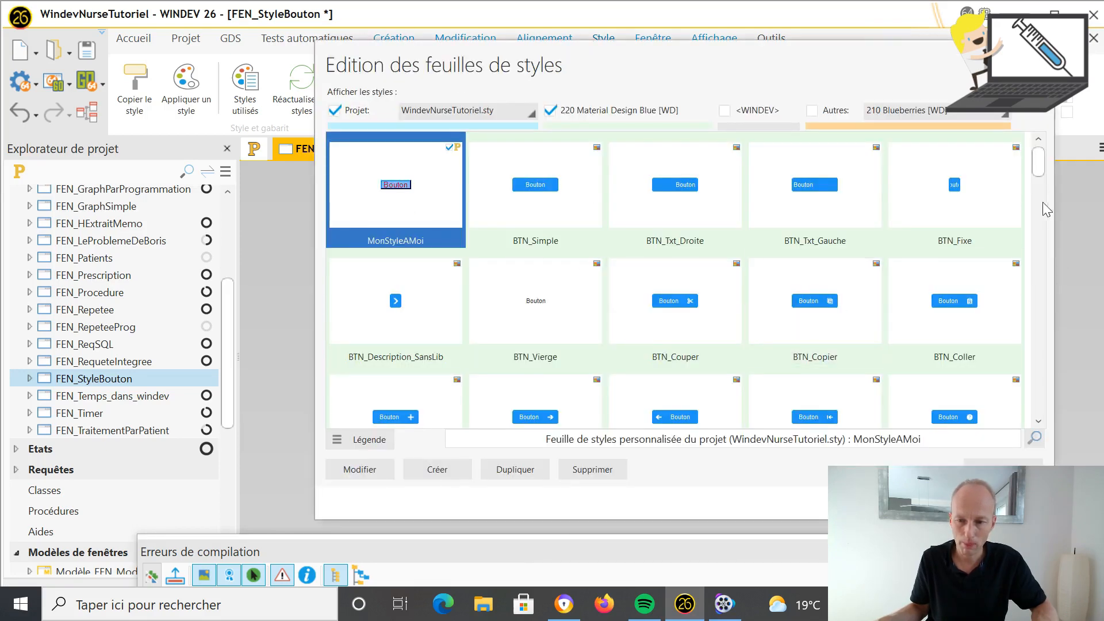
pyautogui.moveTo(1039, 166)
pyautogui.mouseDown()
pyautogui.moveTo(1039, 246)
pyautogui.moveTo(1020, 306)
pyautogui.moveTo(1033, 148)
pyautogui.moveTo(1040, 202)
pyautogui.moveTo(1049, 151)
pyautogui.mouseUp()
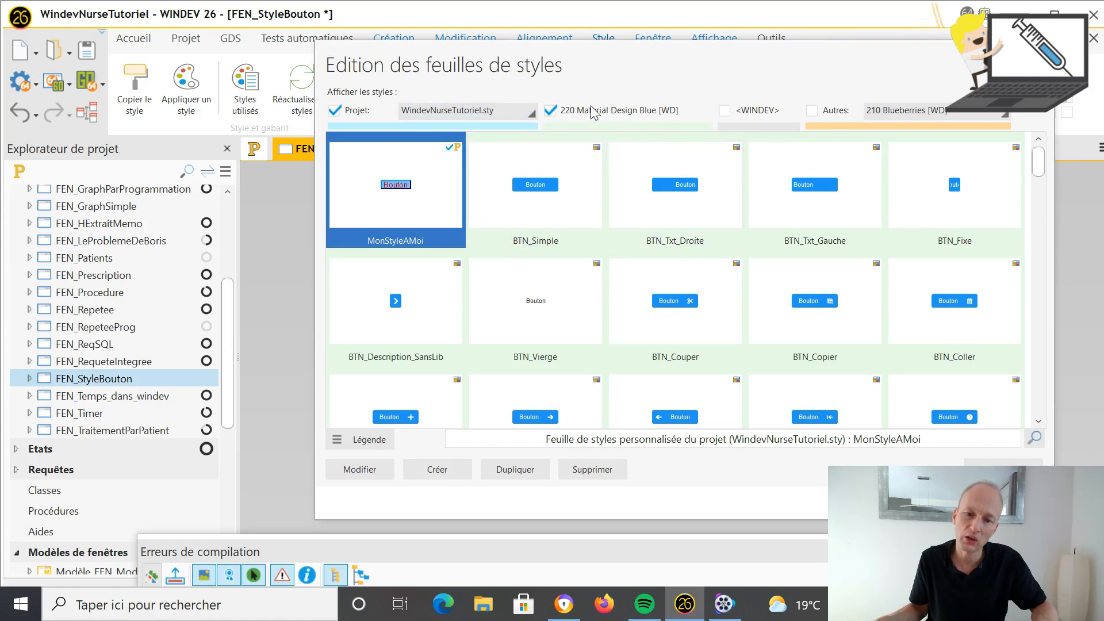
pyautogui.click(550, 110)
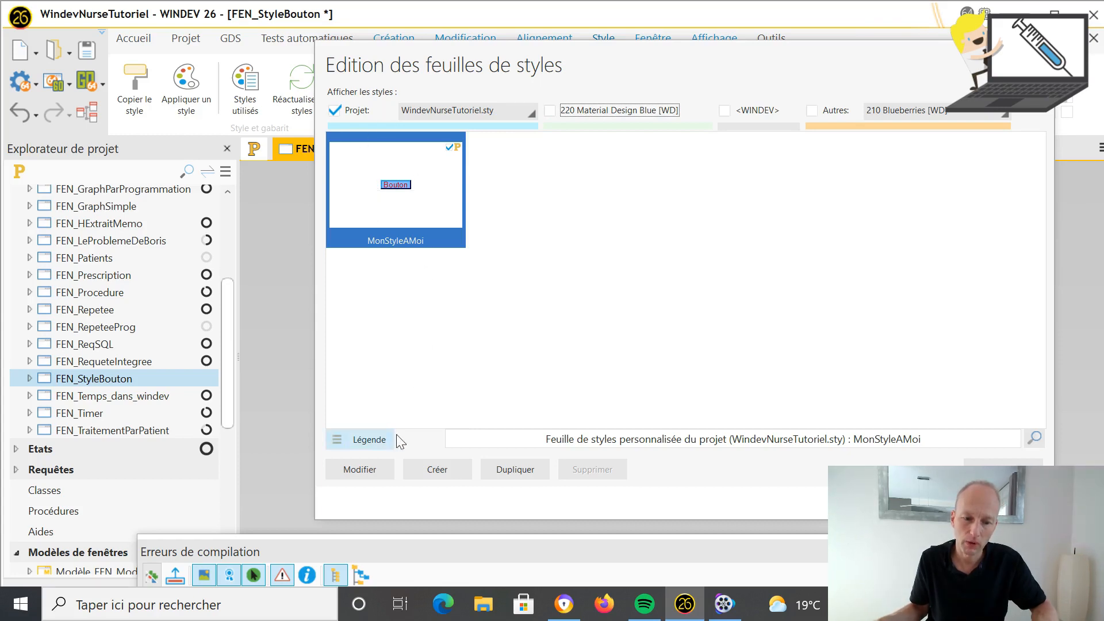
# Set the outer frame (Cadre extérieur) background colour of MonStyleAMoi to Jaune and validate the changed style
pyautogui.click(376, 468)
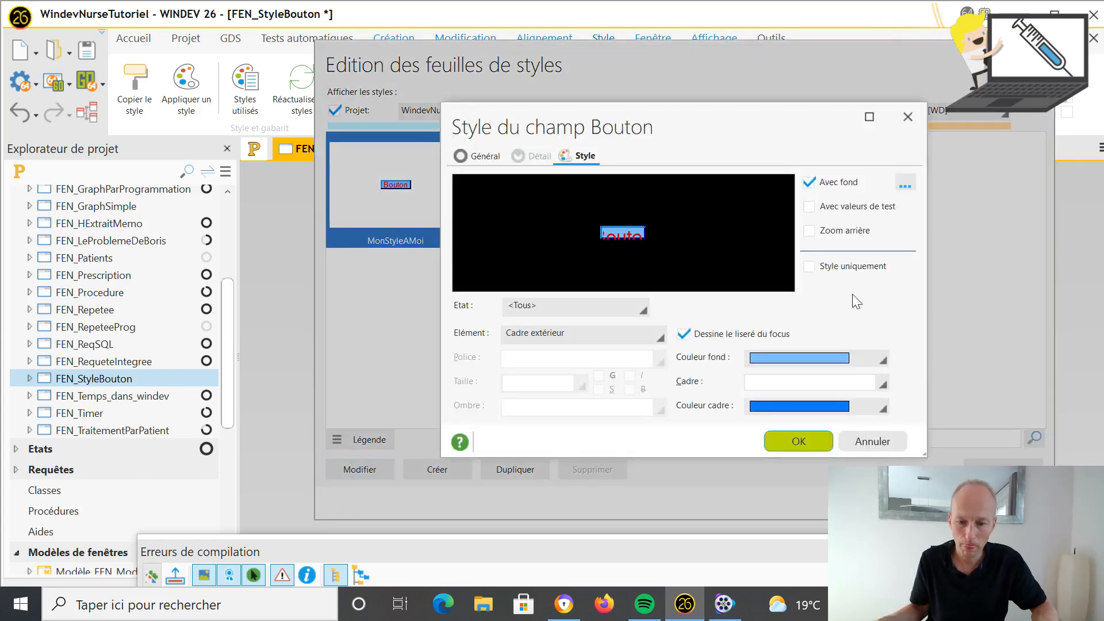
pyautogui.click(883, 362)
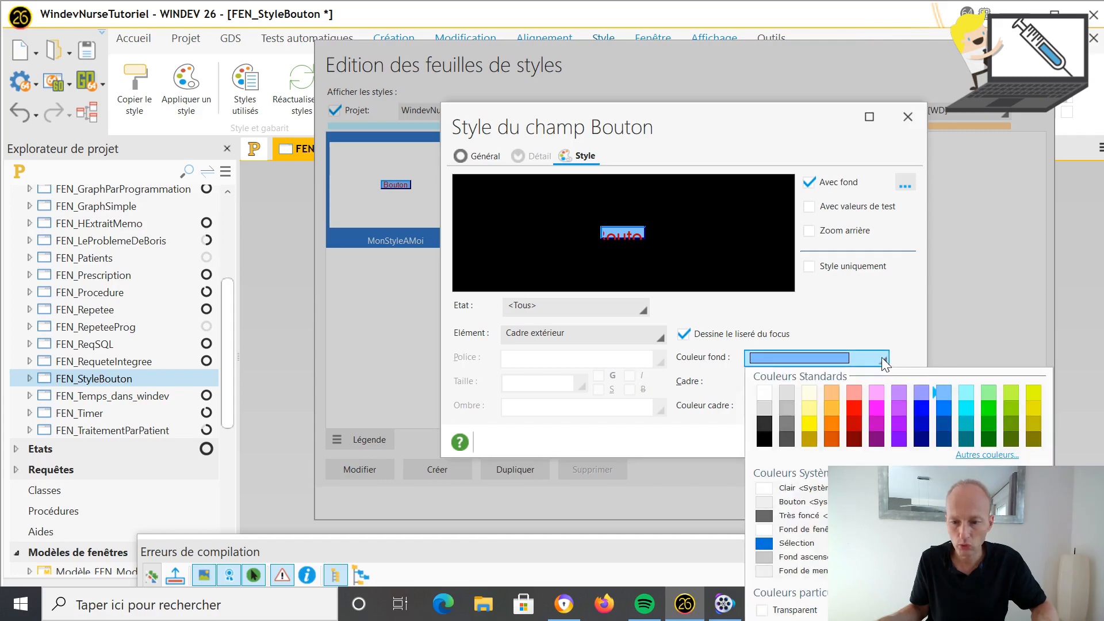
pyautogui.click(877, 405)
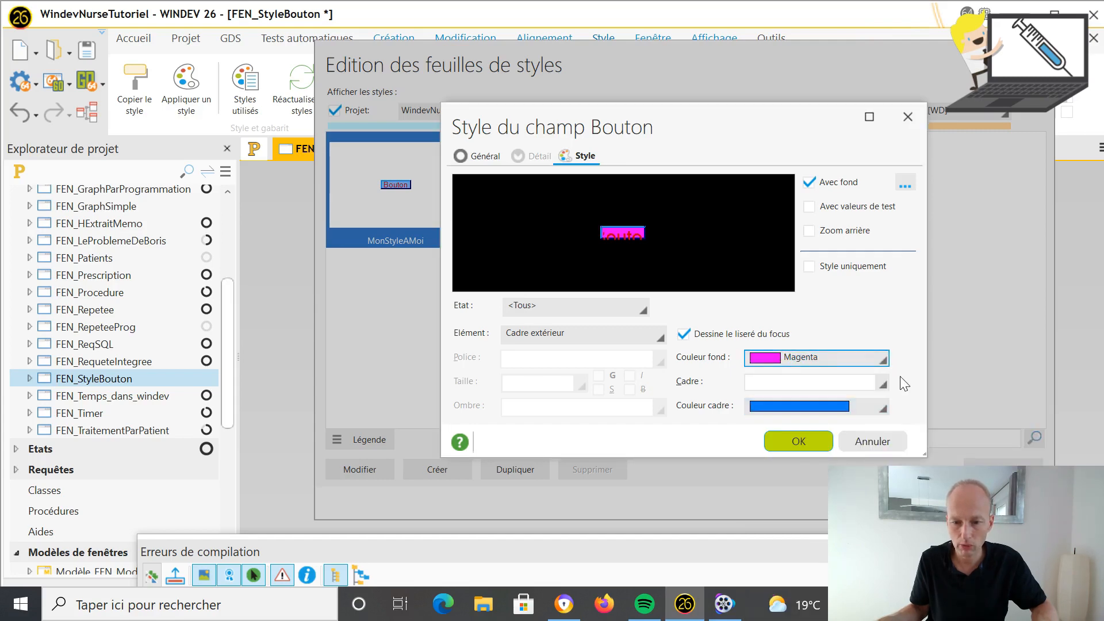
pyautogui.click(881, 358)
pyautogui.click(809, 422)
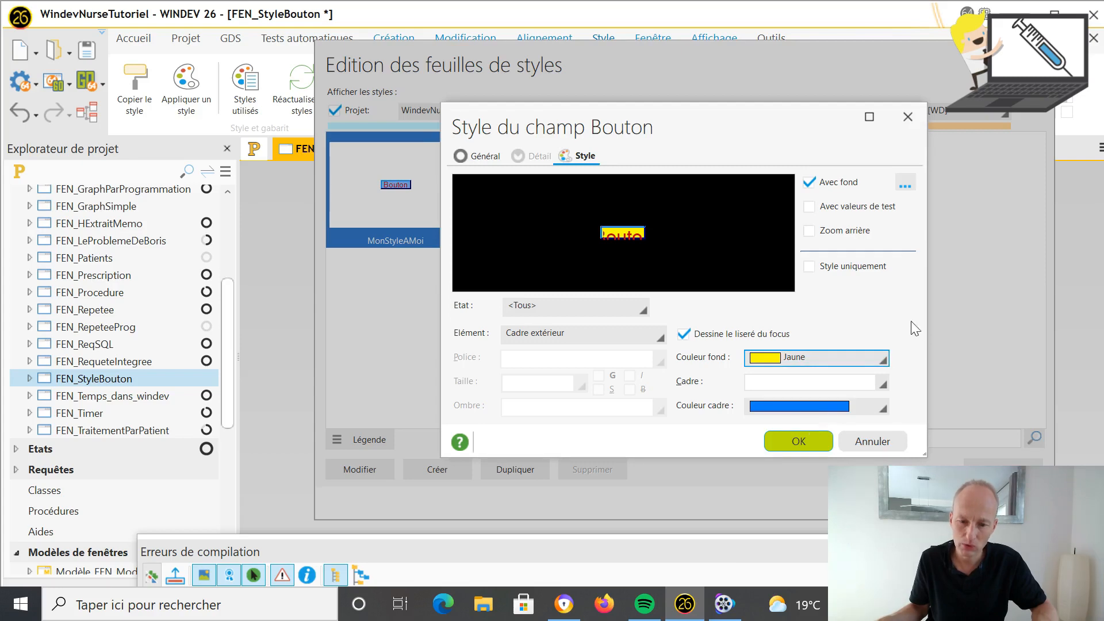
pyautogui.click(795, 444)
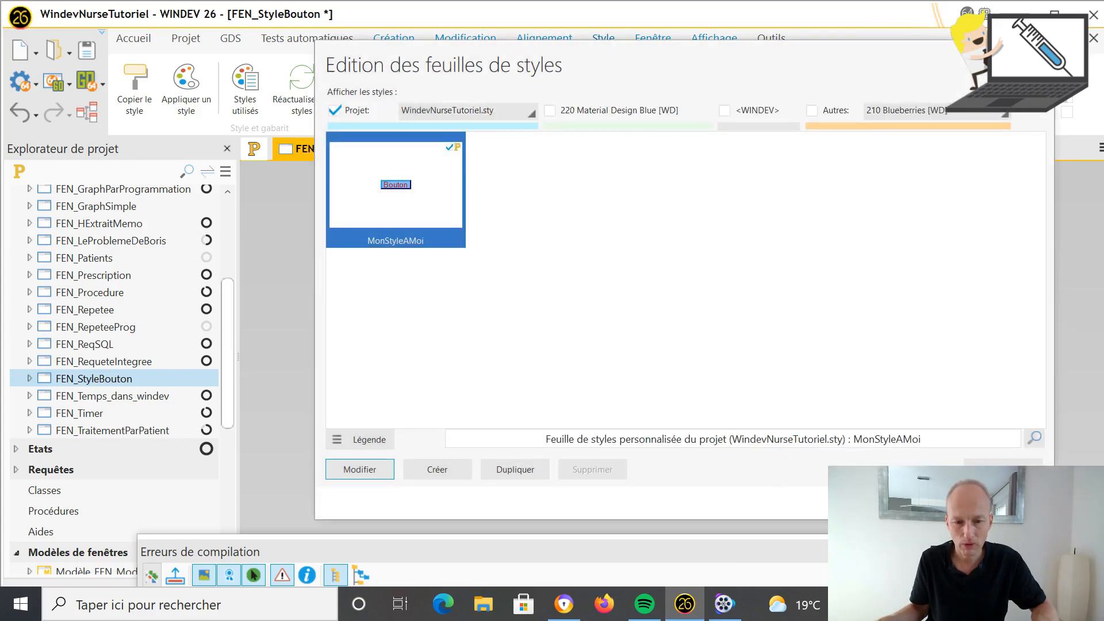
pyautogui.click(1009, 503)
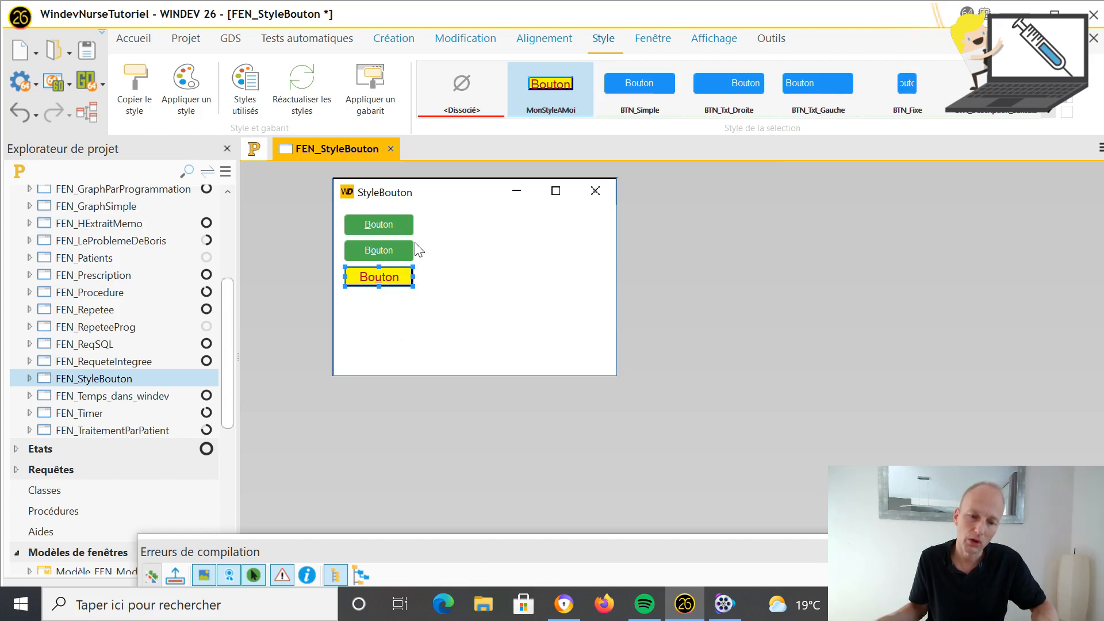
# Apply the MonStyleAMoi style to the first and second buttons together
pyautogui.click(402, 250)
pyautogui.rightClick(402, 249)
pyautogui.click(388, 230)
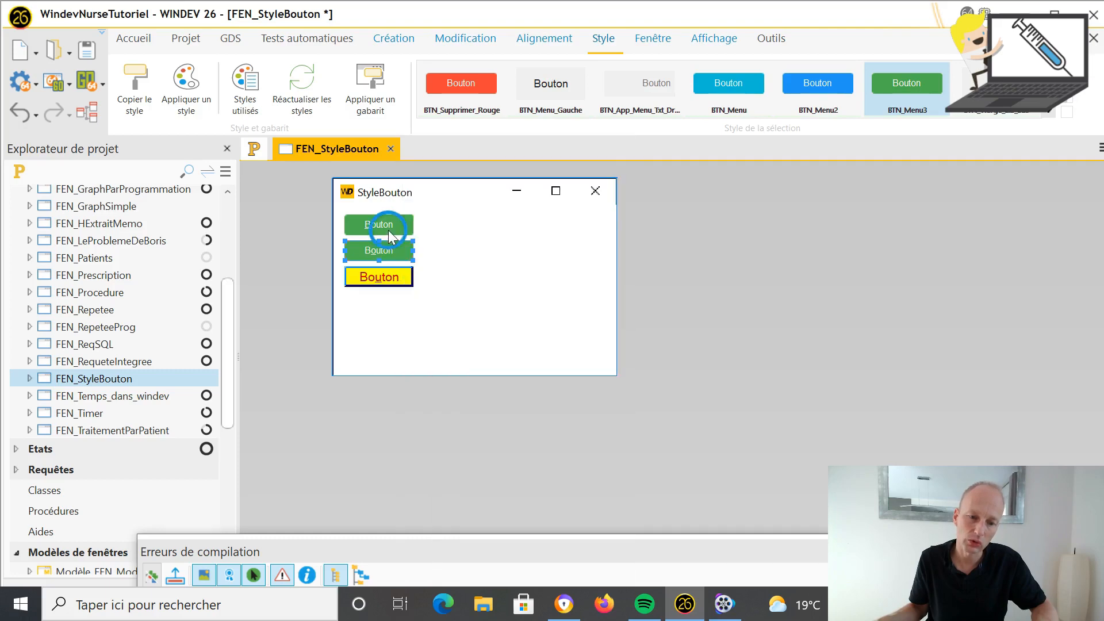
pyautogui.keyDown('ctrl'); pyautogui.click(396, 250); pyautogui.keyUp('ctrl')
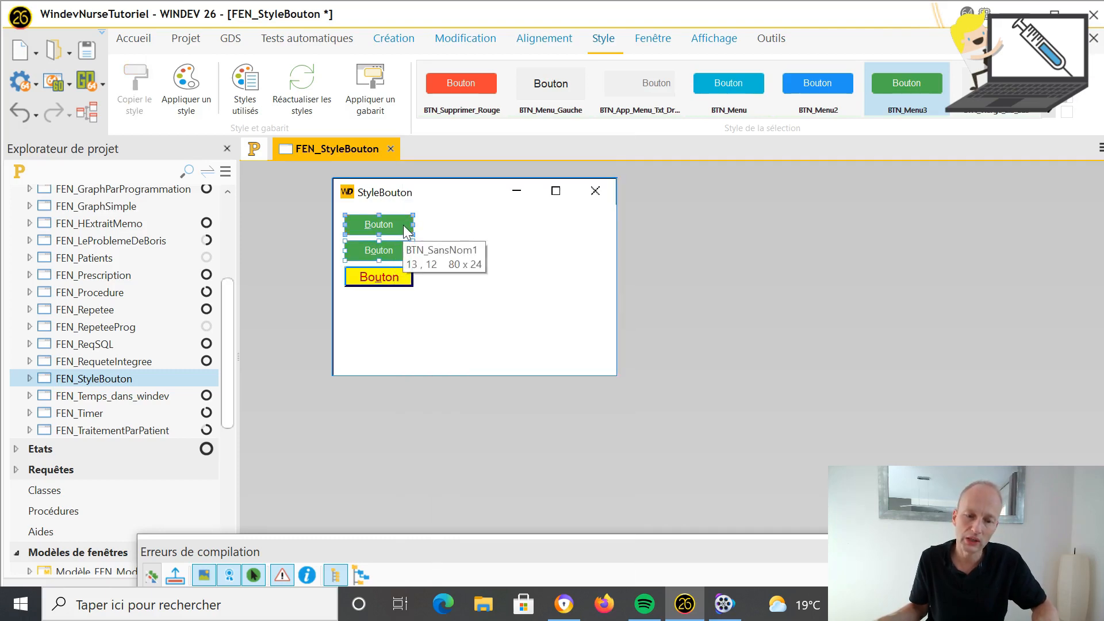
pyautogui.rightClick(403, 226)
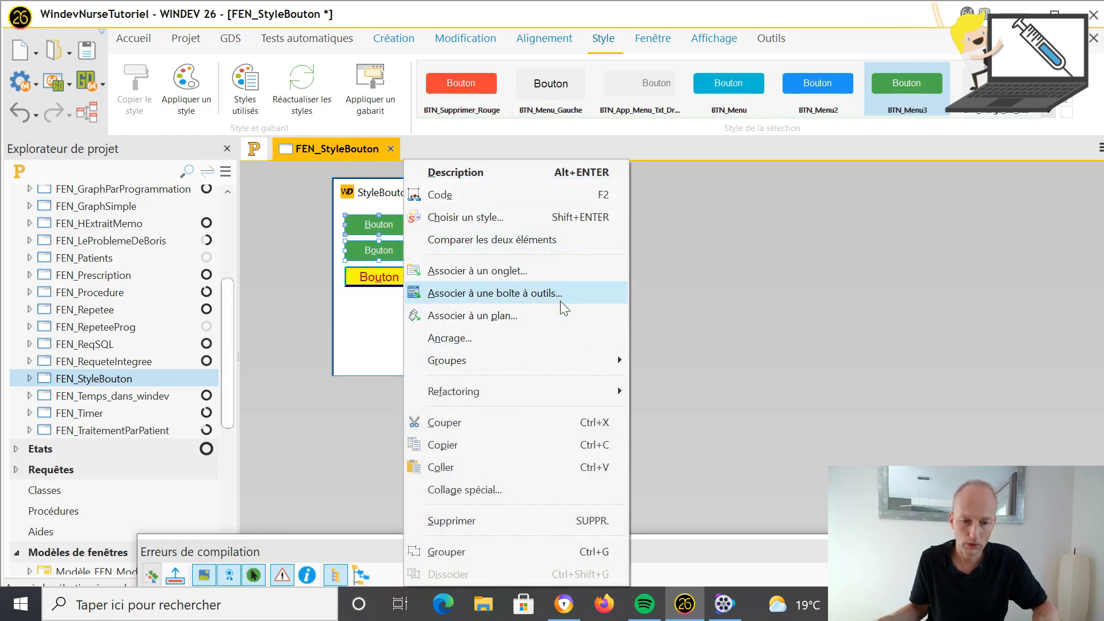
pyautogui.click(587, 218)
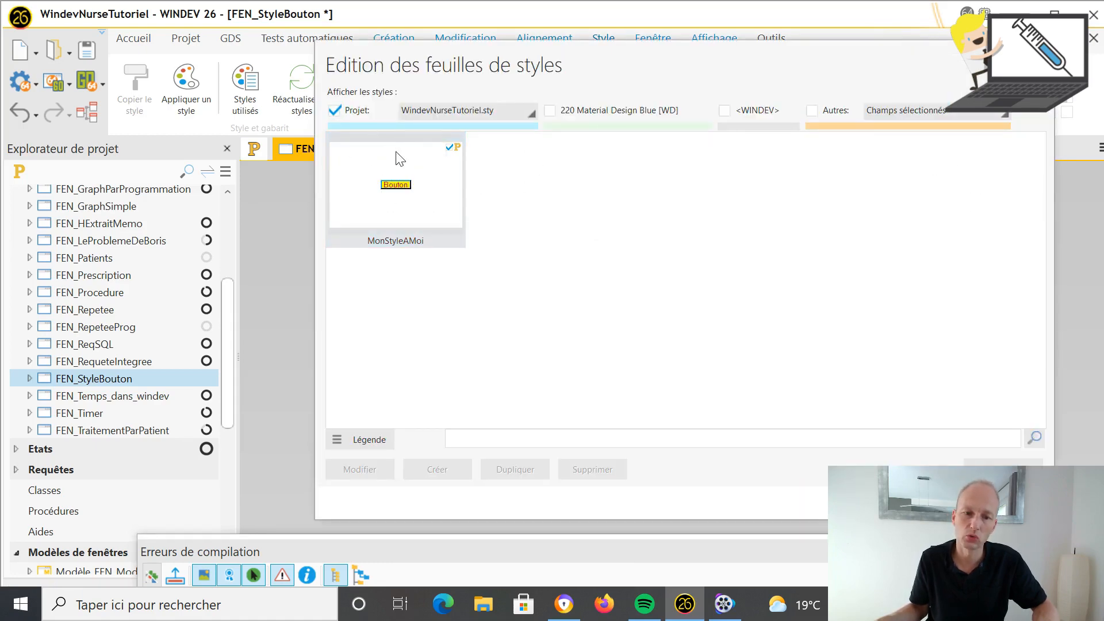
pyautogui.click(550, 111)
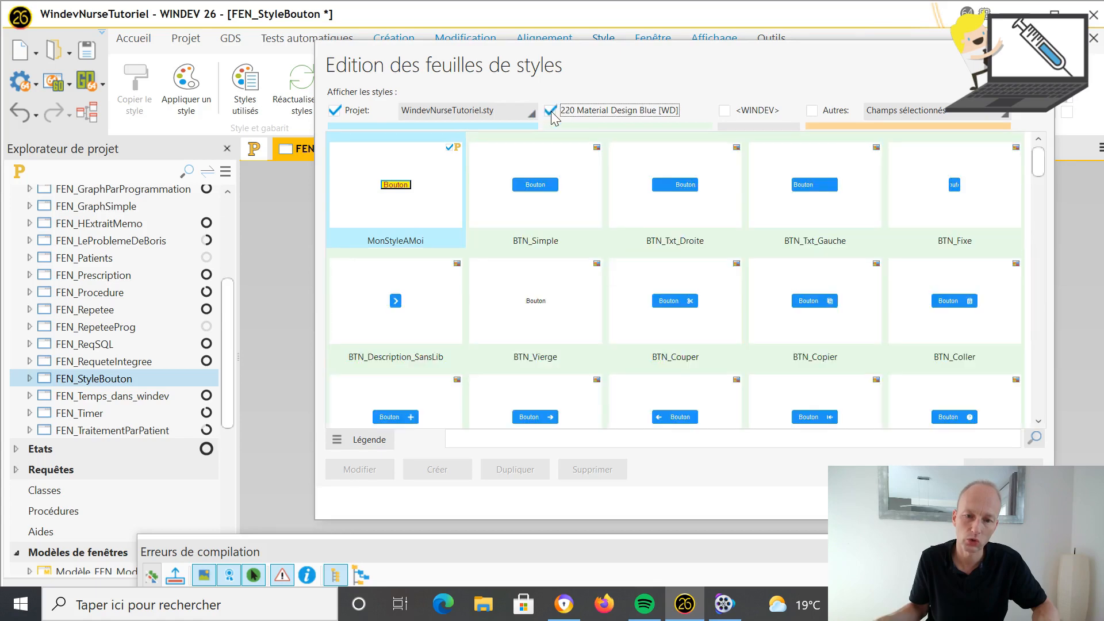
pyautogui.click(551, 111)
pyautogui.click(463, 201)
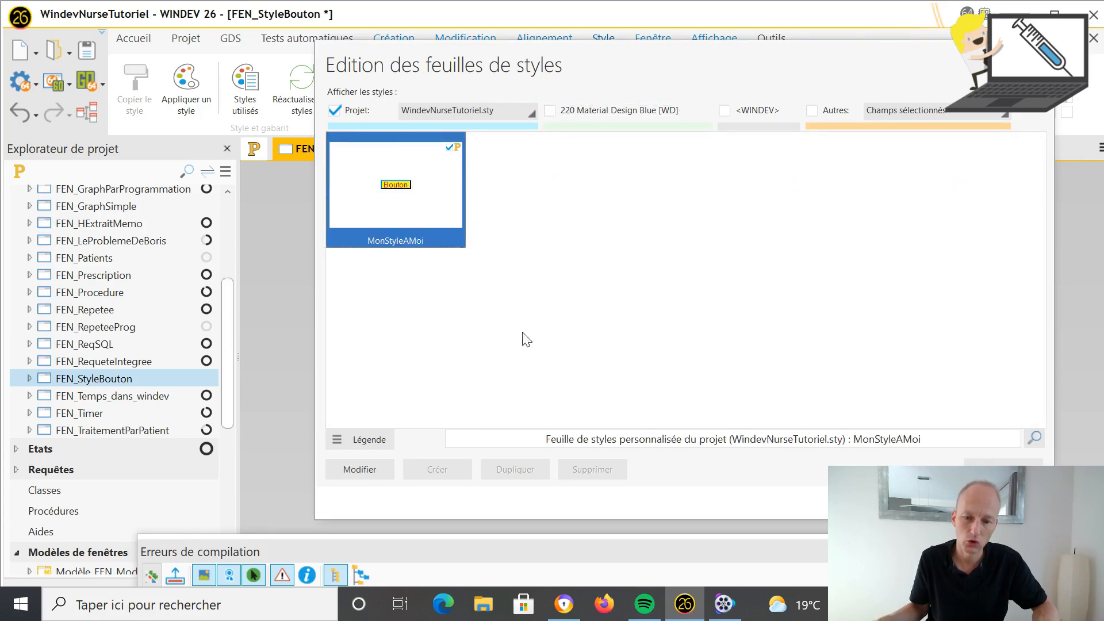
pyautogui.click(929, 503)
# Enlarge the StyleBouton window in both width and height
pyautogui.click(524, 306)
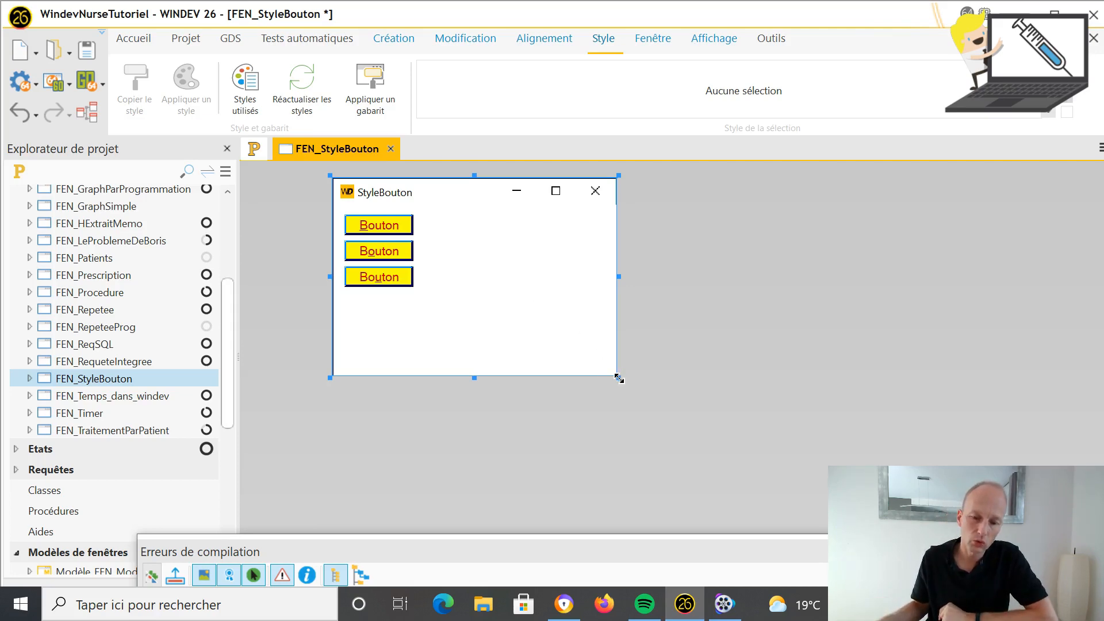
pyautogui.moveTo(619, 379); pyautogui.dragTo(802, 514)
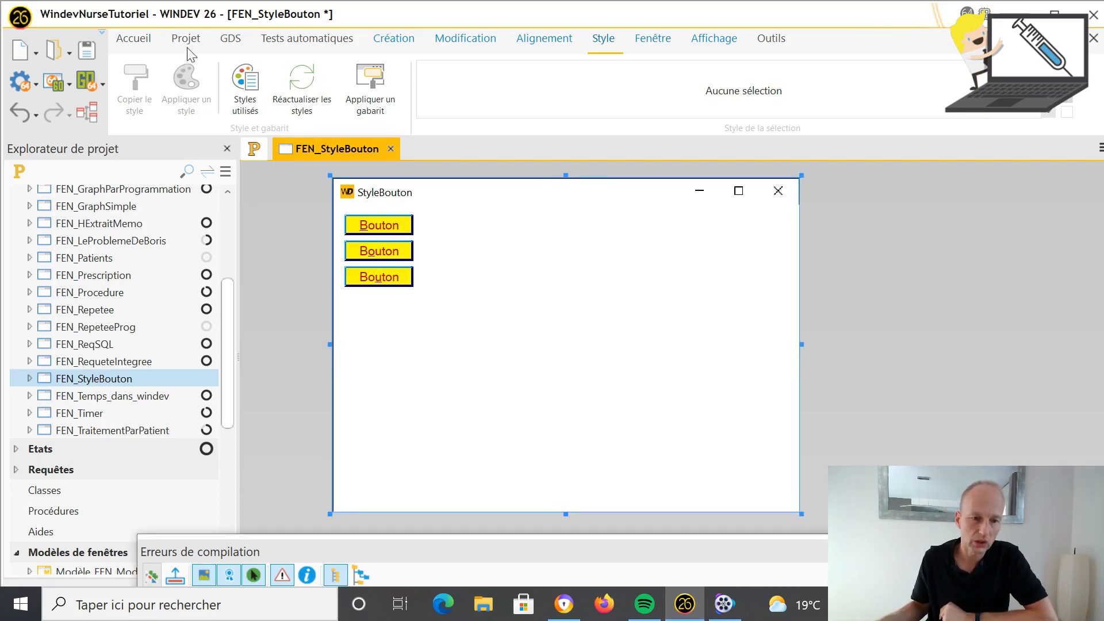
pyautogui.click(389, 41)
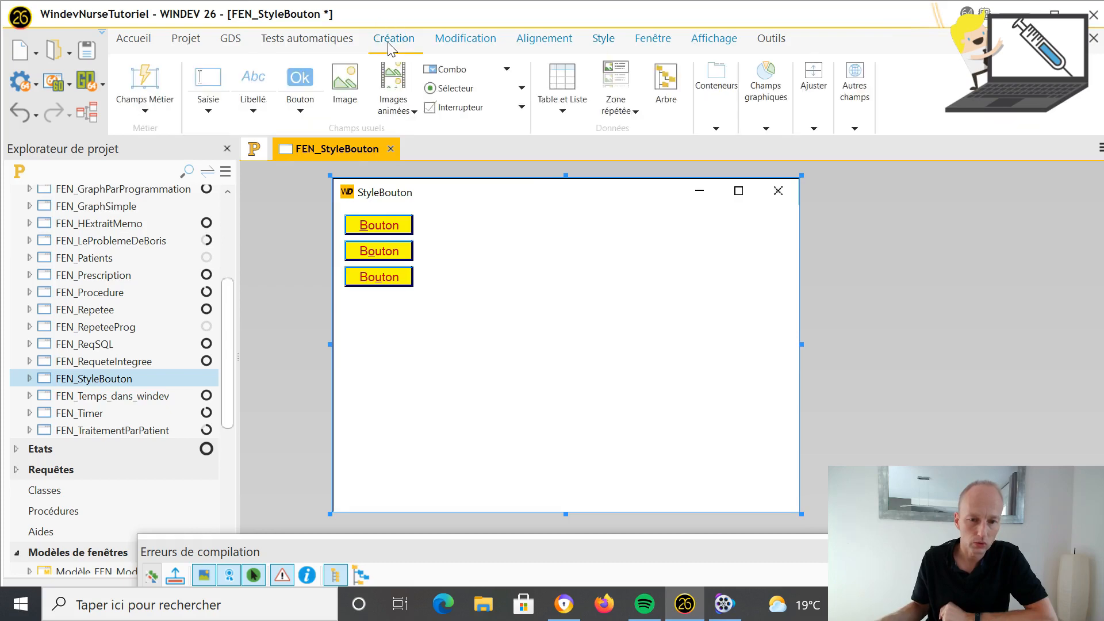
# Open FEN_Demarrage and show the style sheets for its patients table, including the 220 Material Design Blue styles
pyautogui.moveTo(226, 292); pyautogui.dragTo(236, 224)
pyautogui.doubleClick(119, 304)
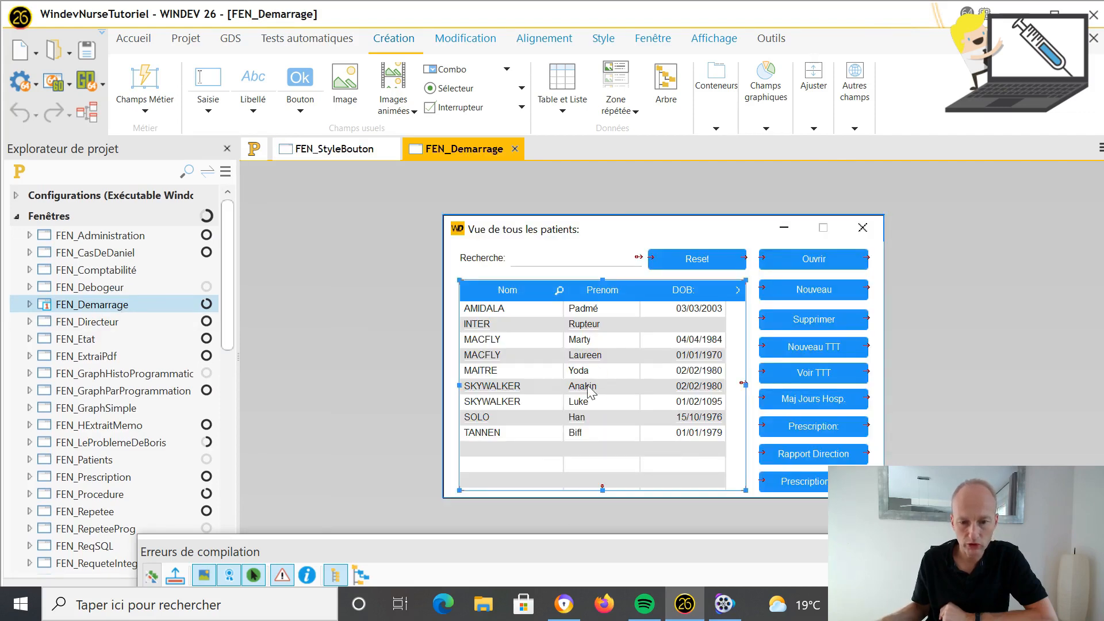
pyautogui.rightClick(589, 387)
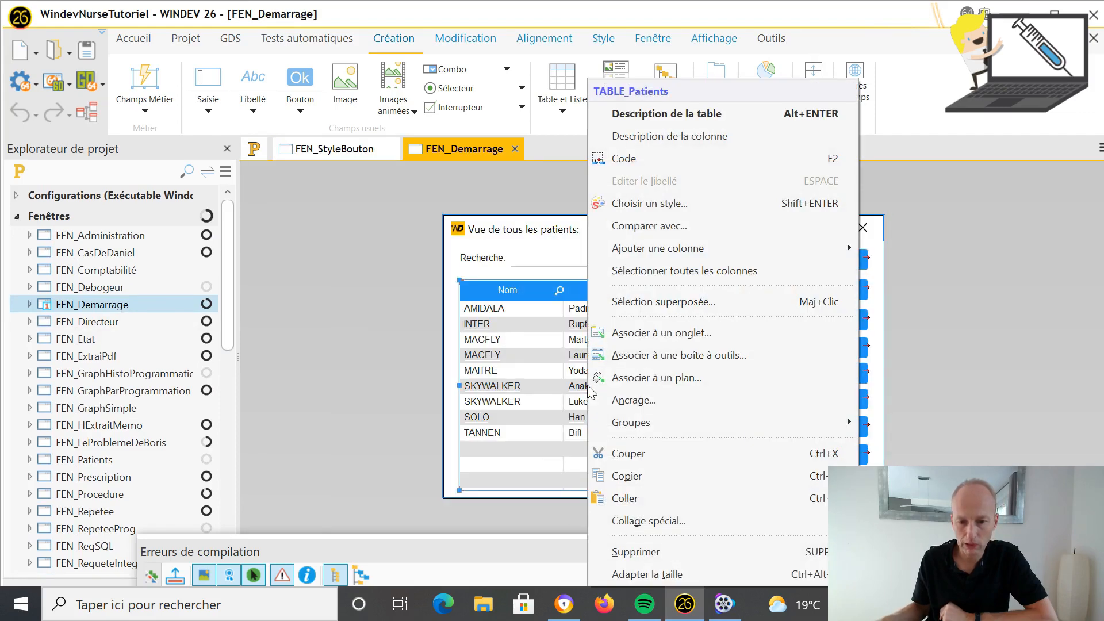
pyautogui.click(761, 204)
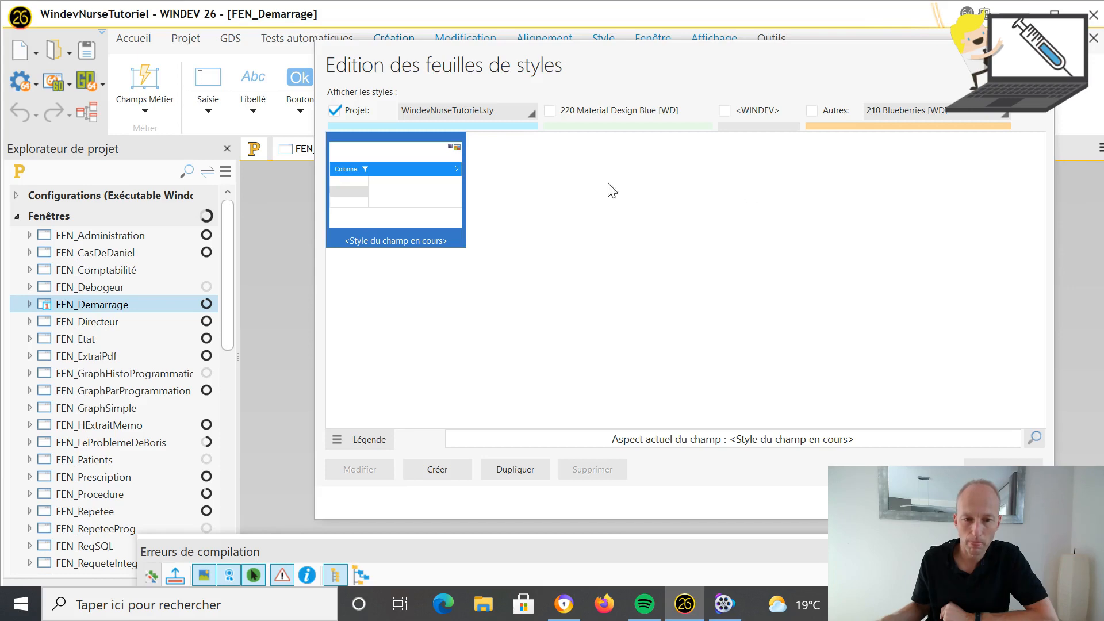
pyautogui.click(549, 110)
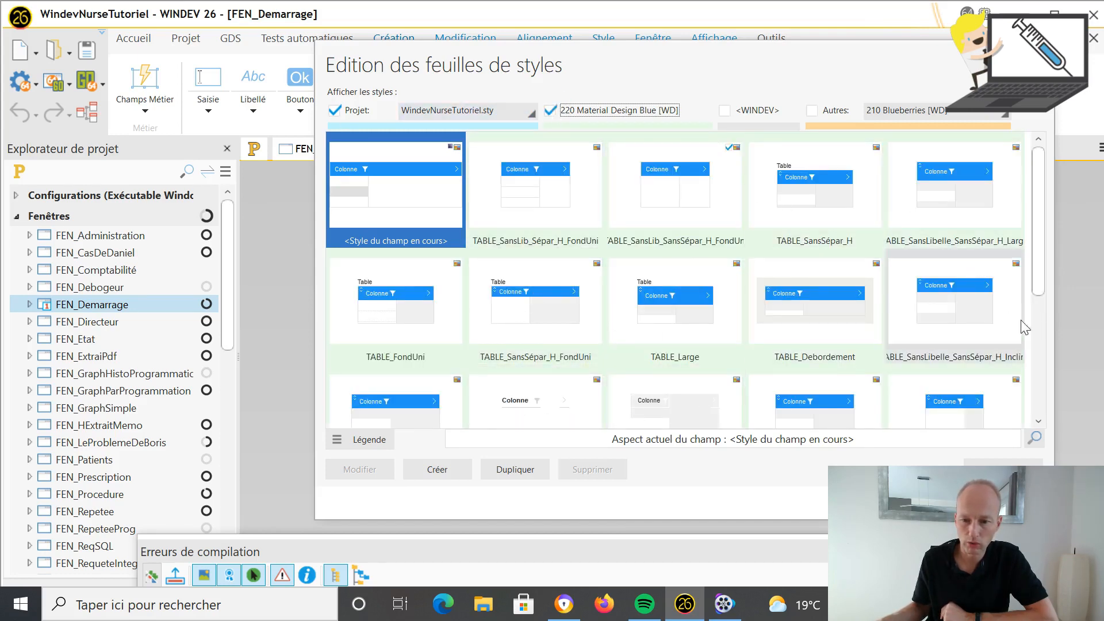
# Try a new table style whose outer frame has a Rouge pastel background and a Magenta demi-teinte frame colour
pyautogui.click(447, 467)
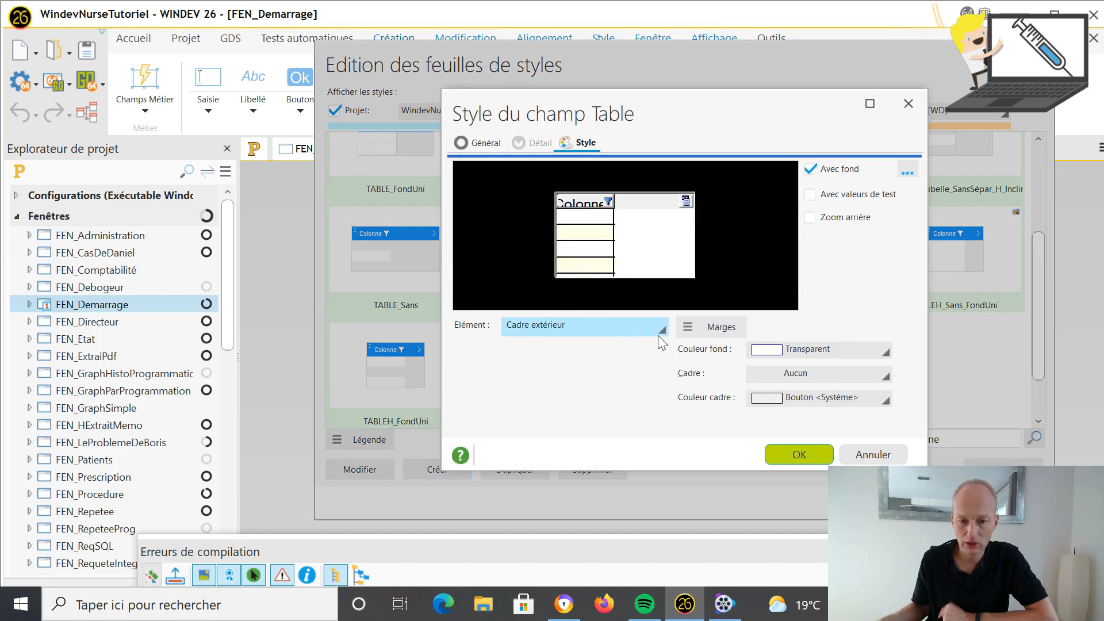
pyautogui.click(886, 352)
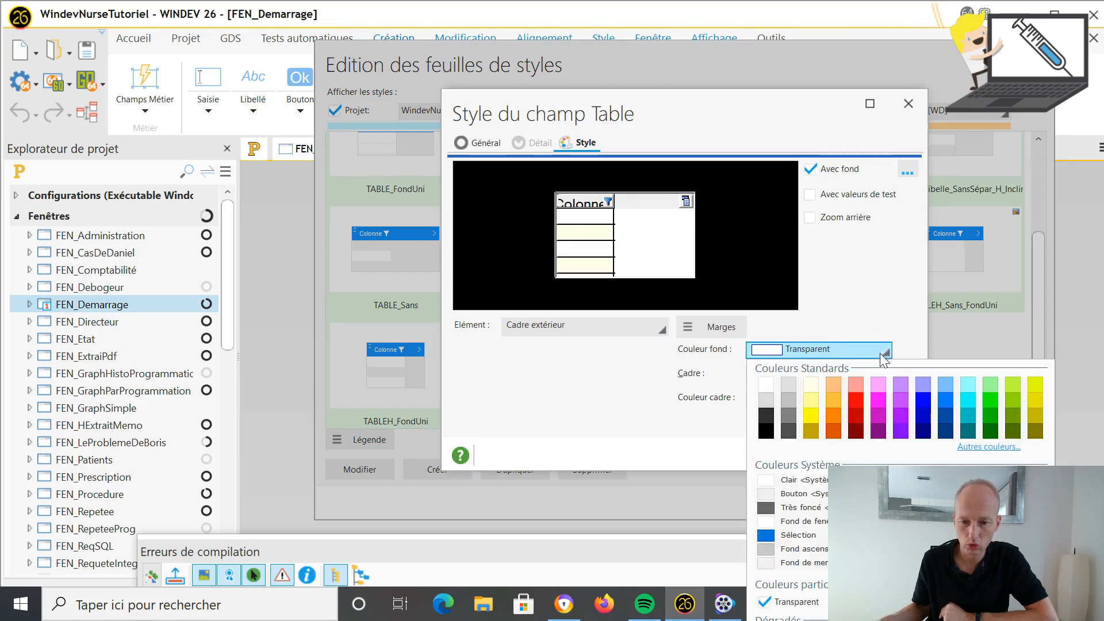
pyautogui.click(857, 384)
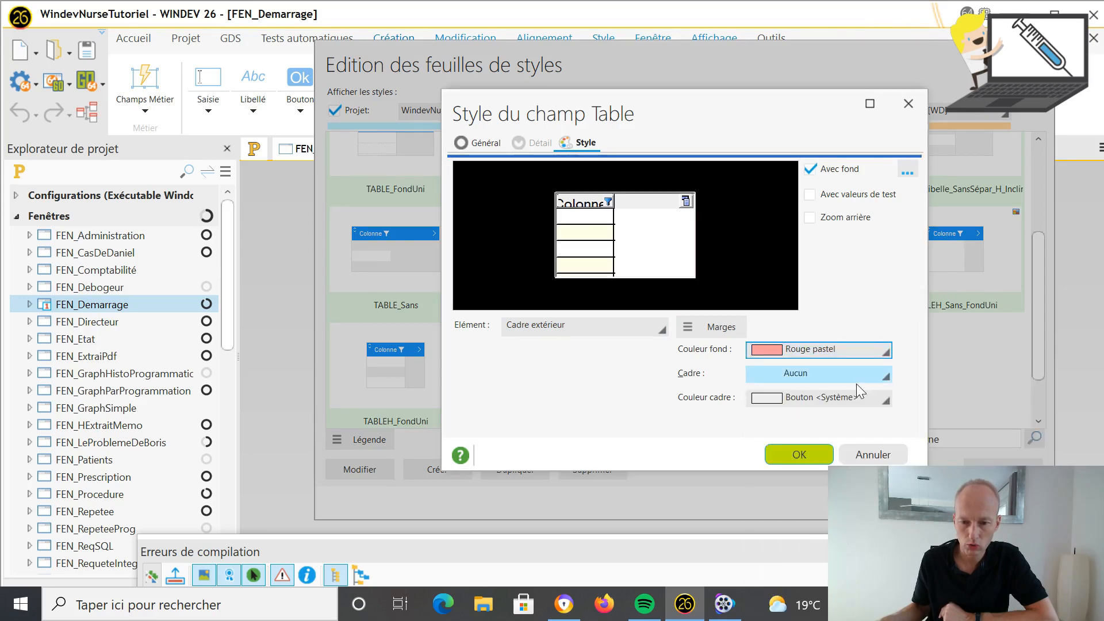
pyautogui.click(886, 398)
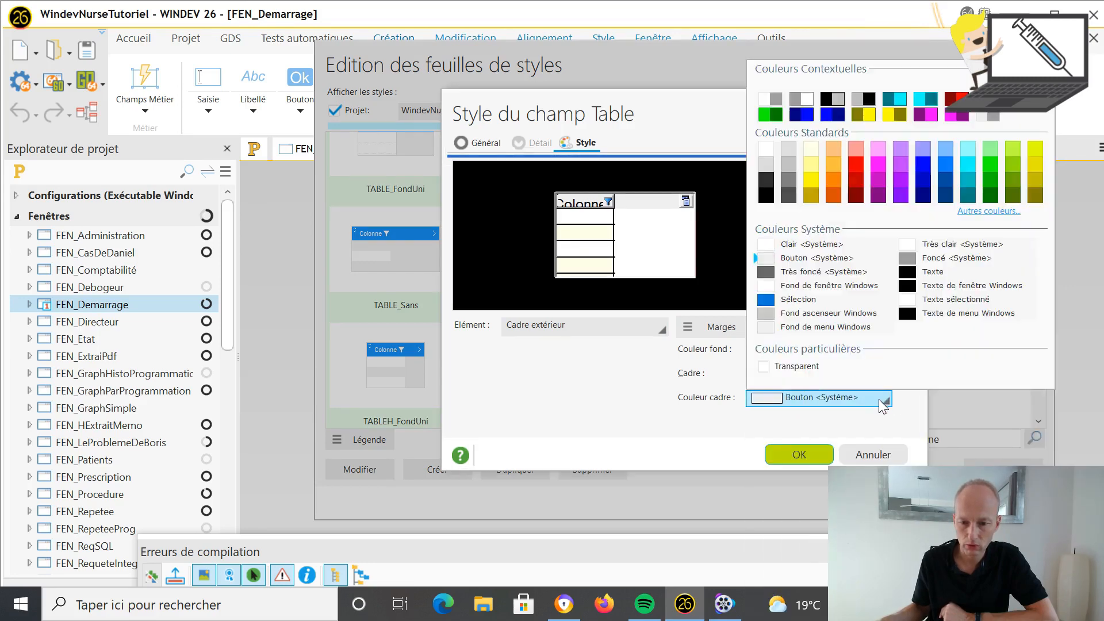
pyautogui.click(879, 192)
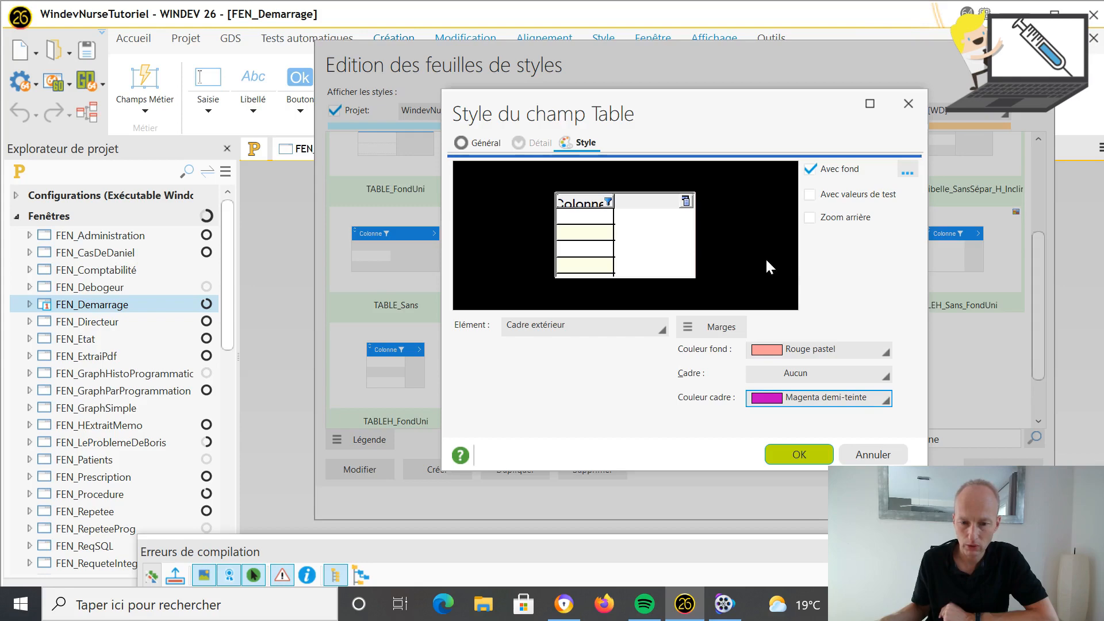
# Look through the list of table elements that can be styled, then cancel the new table style
pyautogui.click(633, 333)
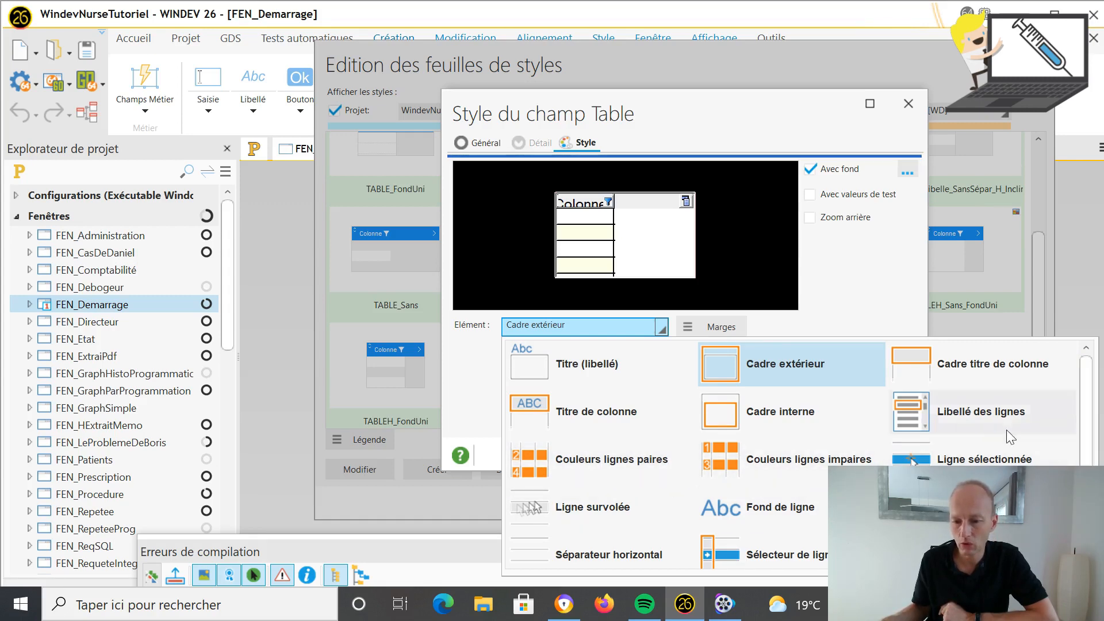
pyautogui.click(902, 112)
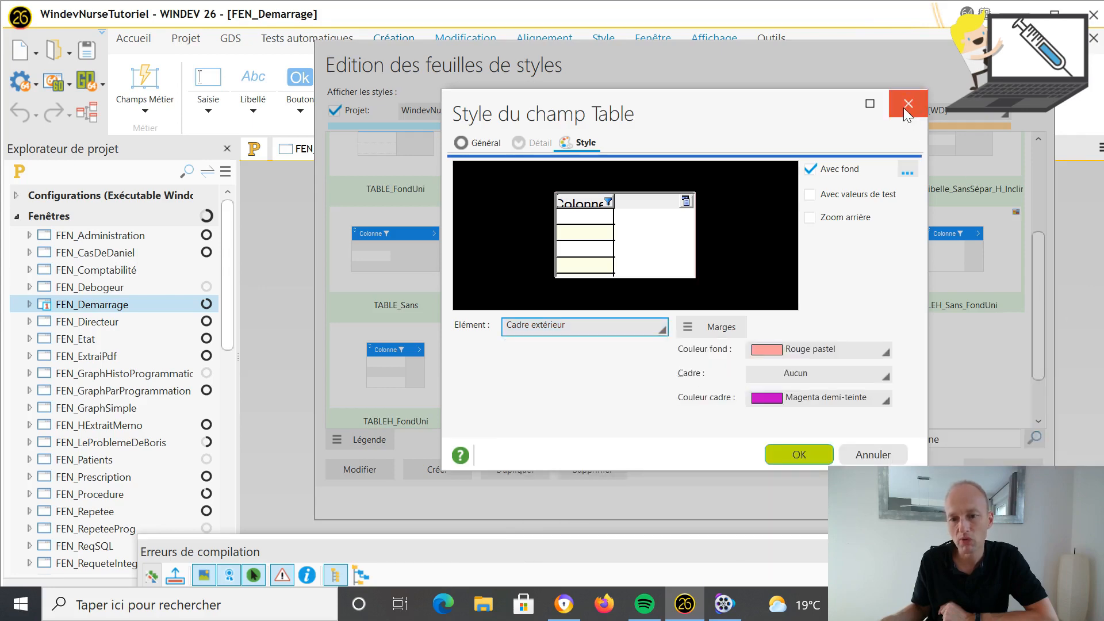
pyautogui.click(884, 448)
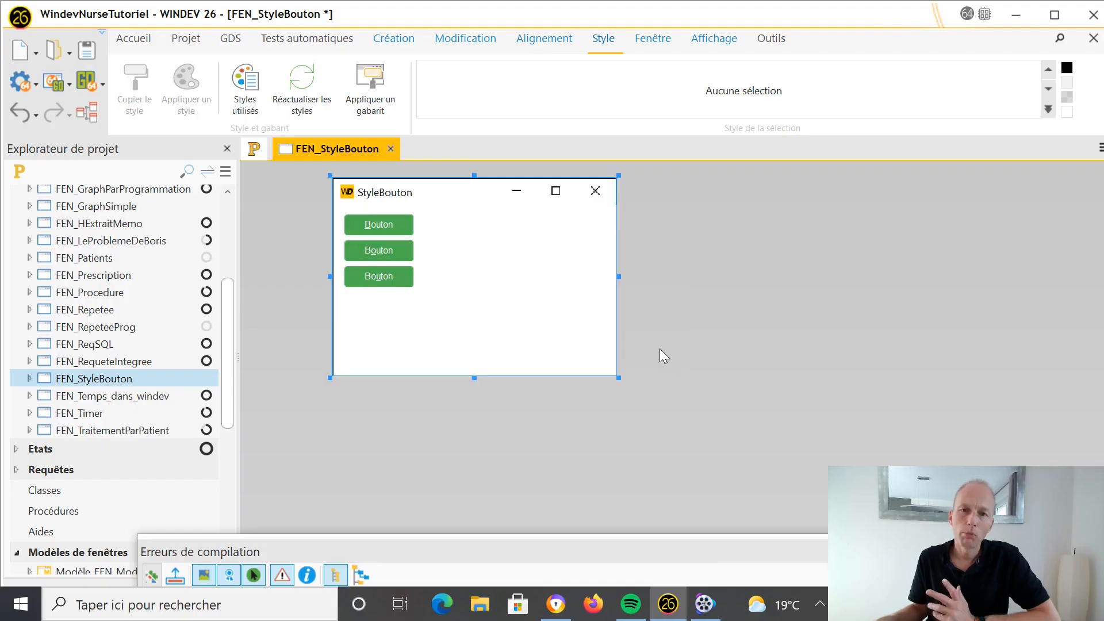
# Create a new style for the third button in the StyleBouton window and set its label font size to 11
pyautogui.click(395, 283)
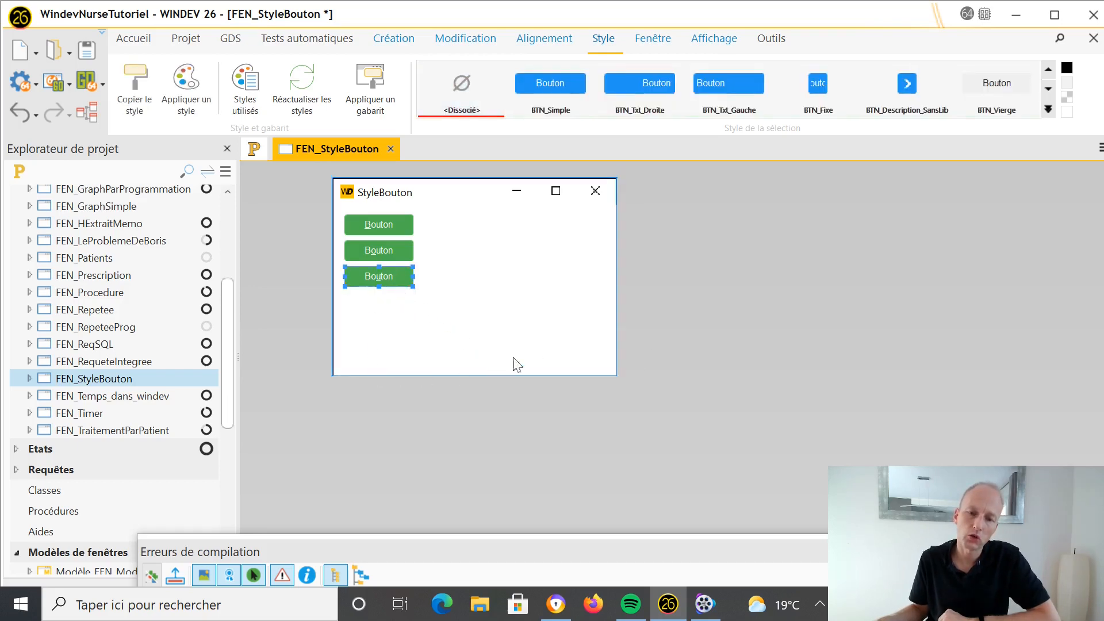
pyautogui.rightClick(389, 281)
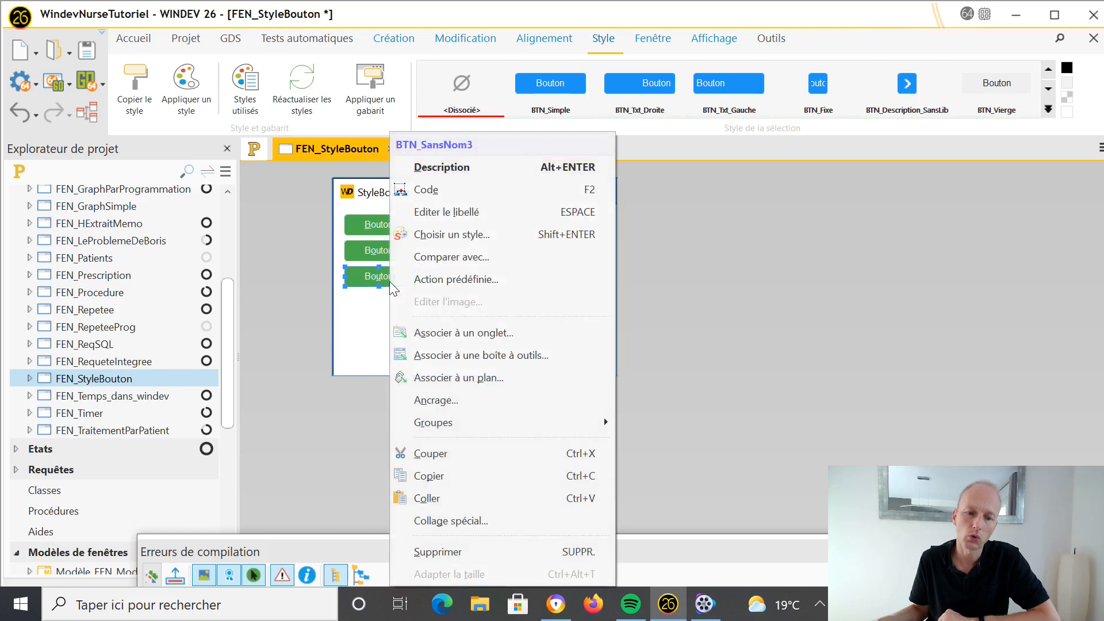
pyautogui.click(541, 234)
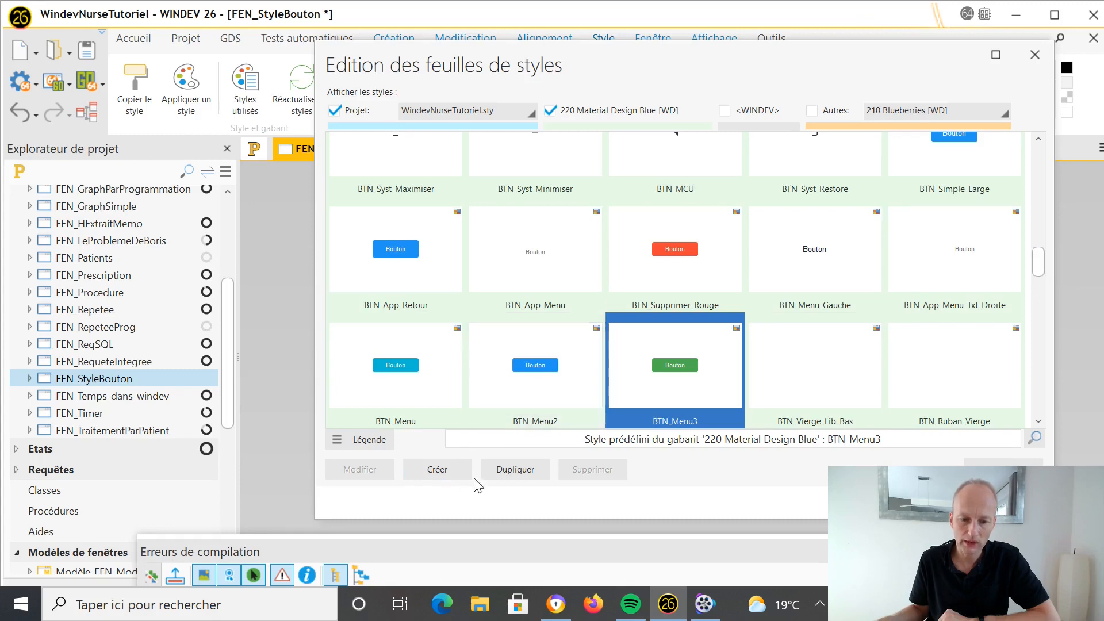
pyautogui.click(439, 470)
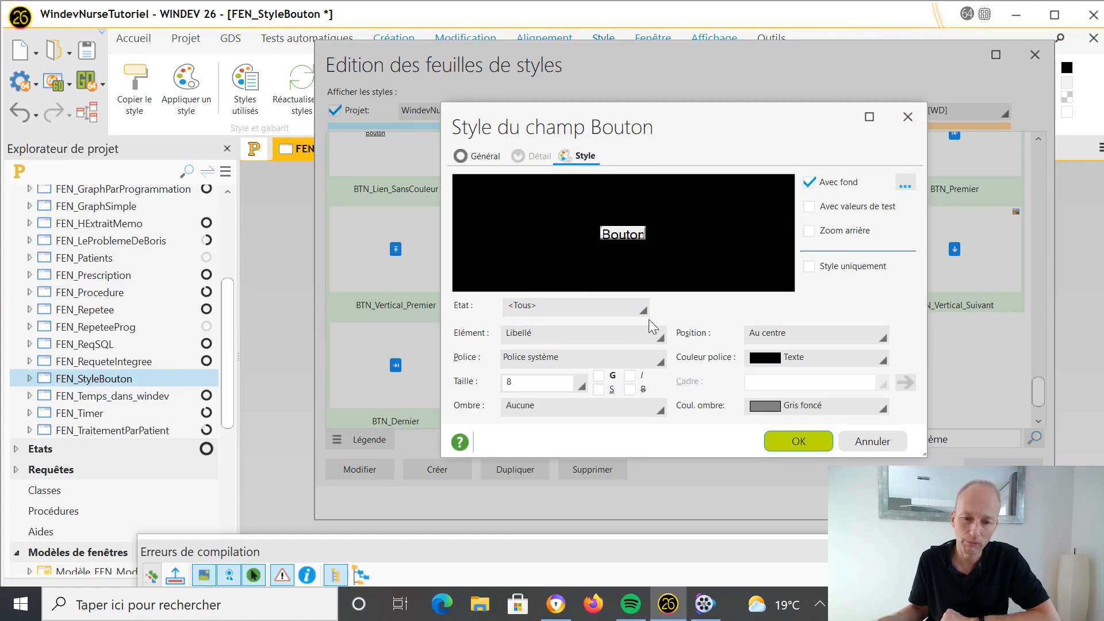
pyautogui.click(661, 338)
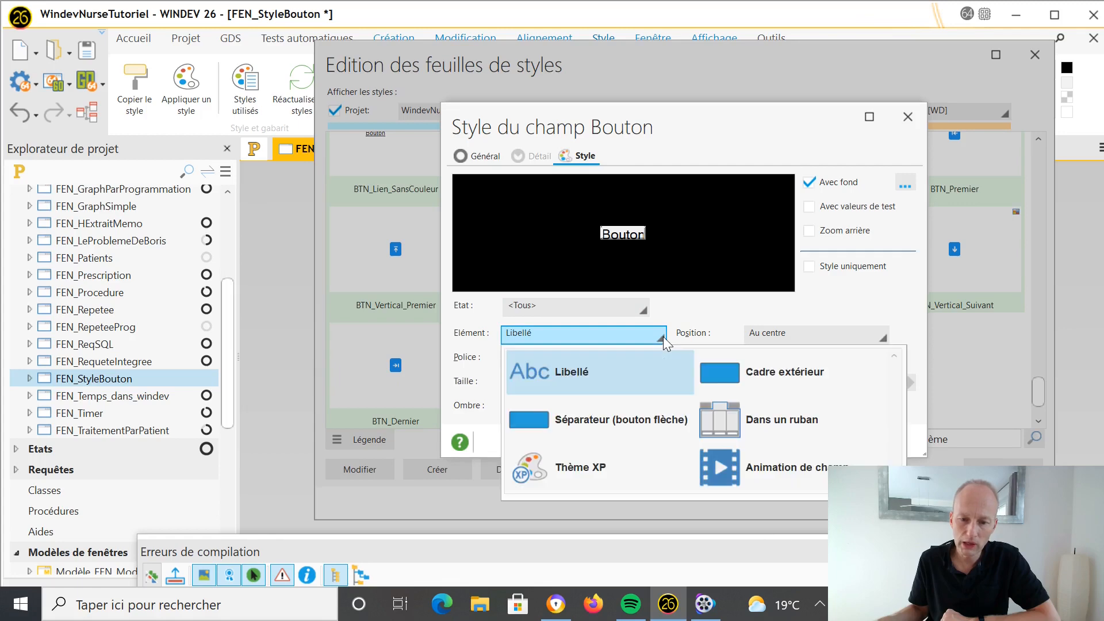
pyautogui.click(661, 339)
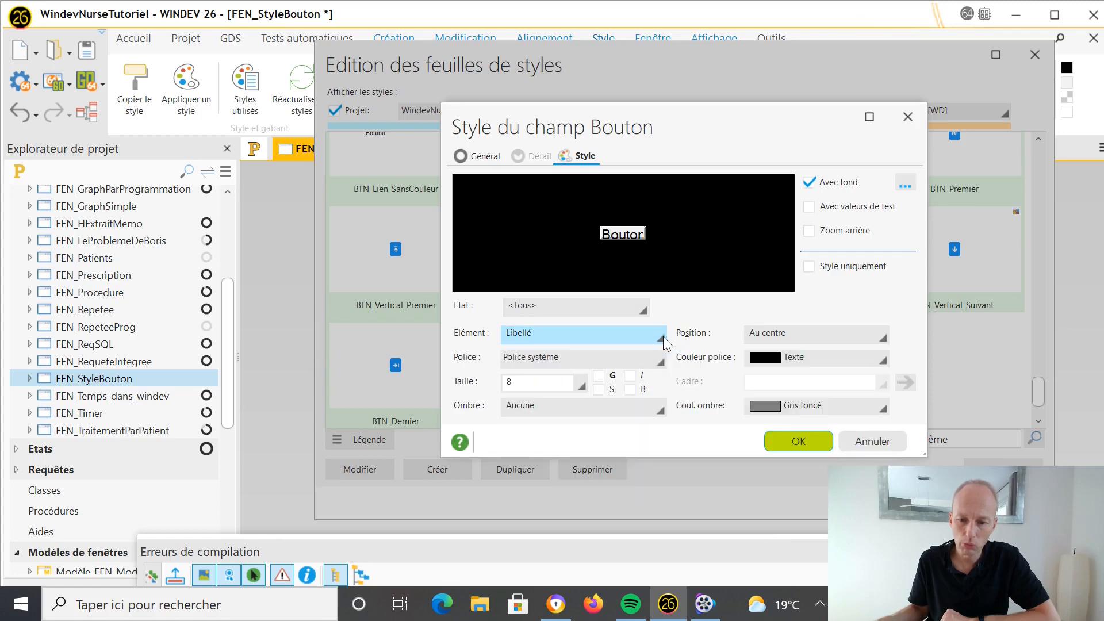
pyautogui.click(583, 385)
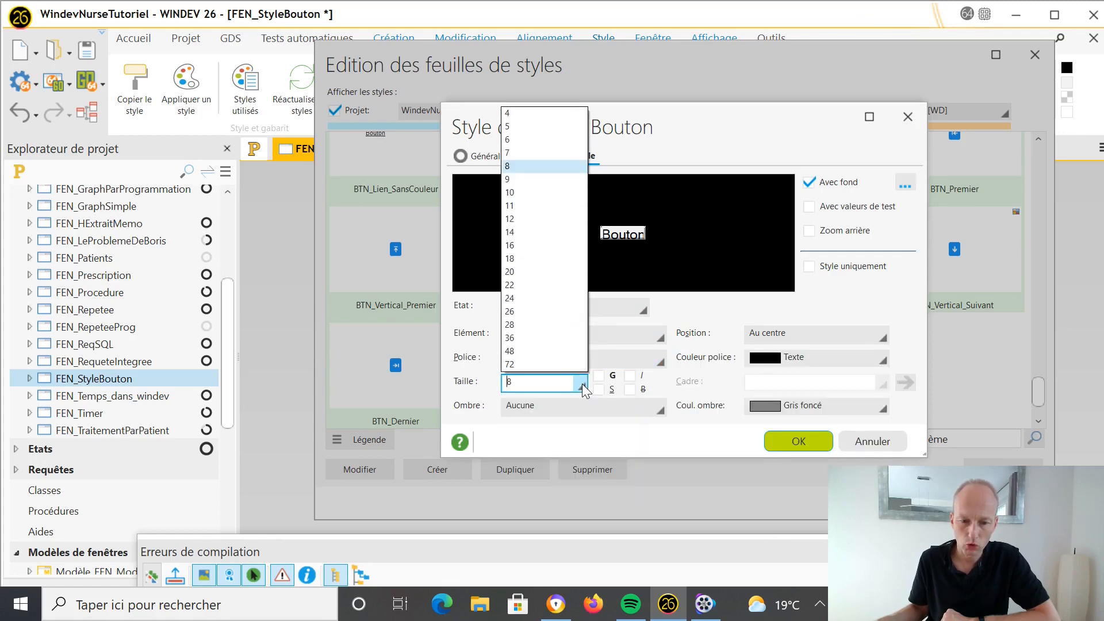
pyautogui.click(552, 216)
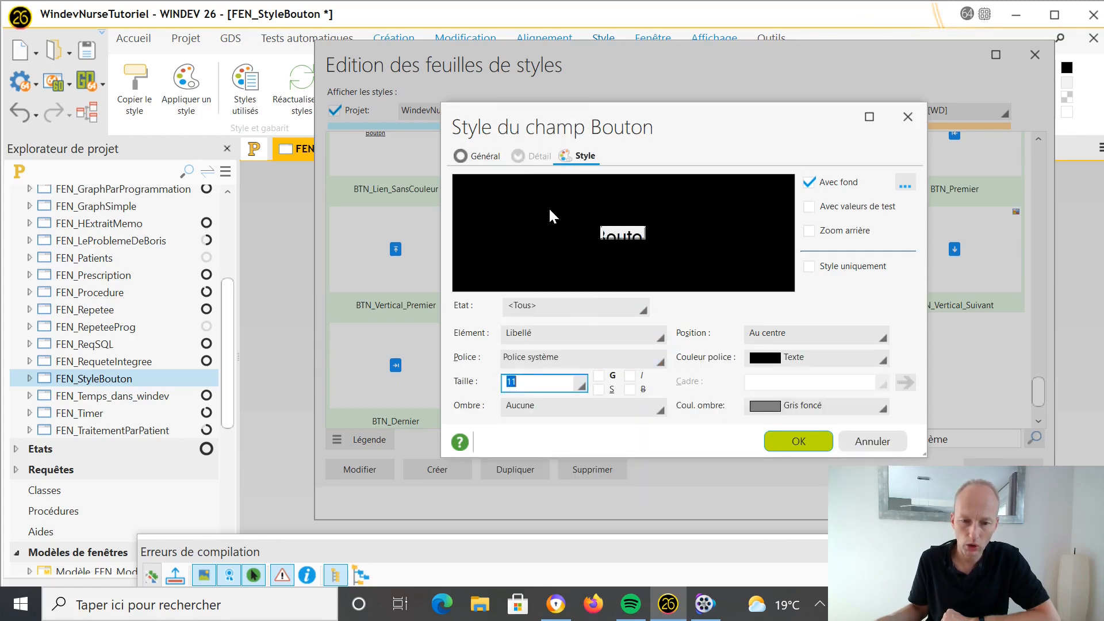
# Set the new style's label text colour to Rouge demi-teinte and its shadow colour to Jaune
pyautogui.click(883, 361)
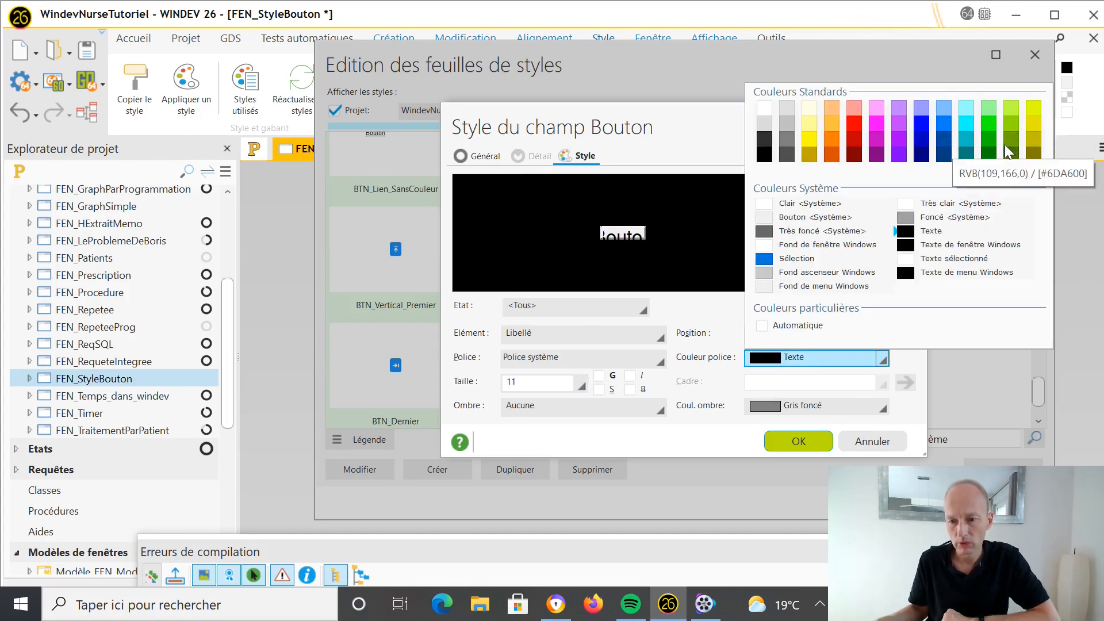
pyautogui.press('Escape')
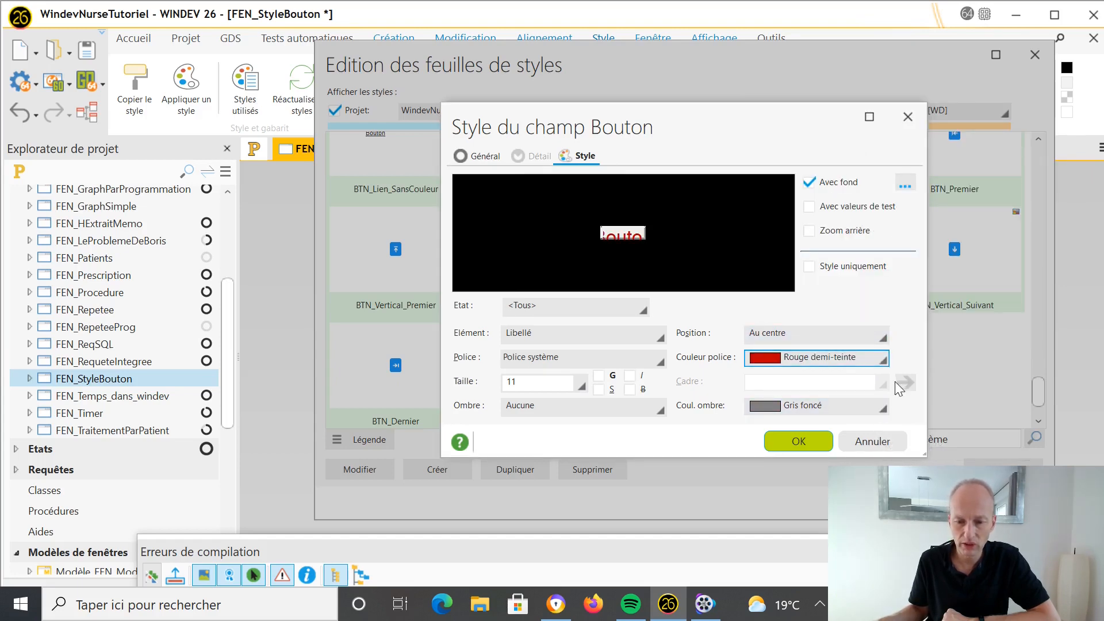
pyautogui.click(884, 409)
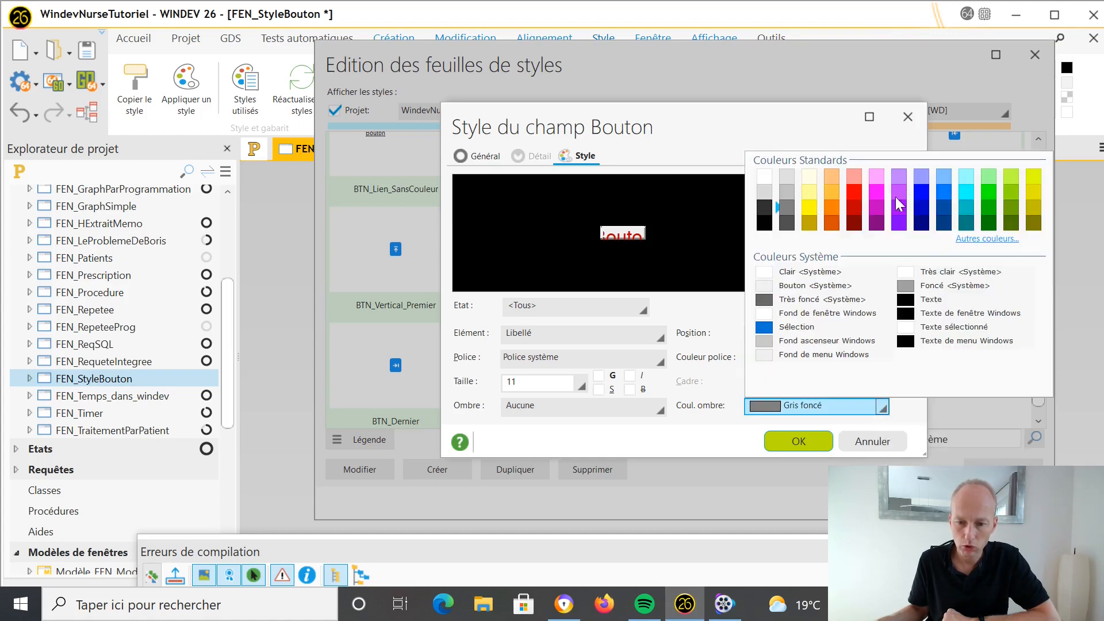
pyautogui.click(810, 208)
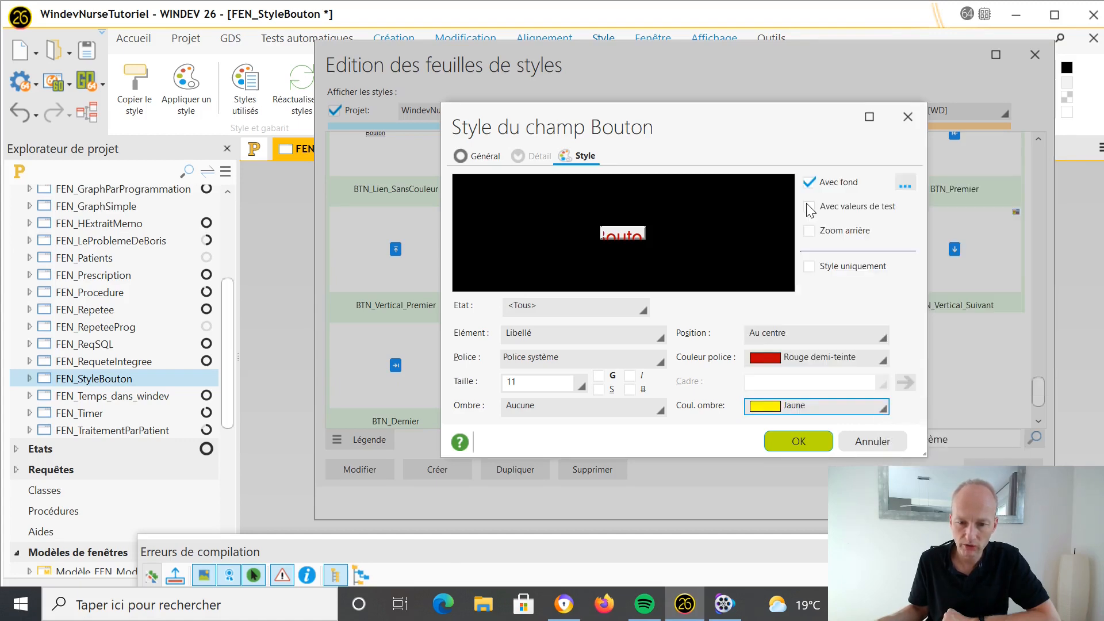
# Give the style's outer frame (Cadre extérieur) a light blue background and a bright blue frame colour, and validate the style
pyautogui.click(663, 339)
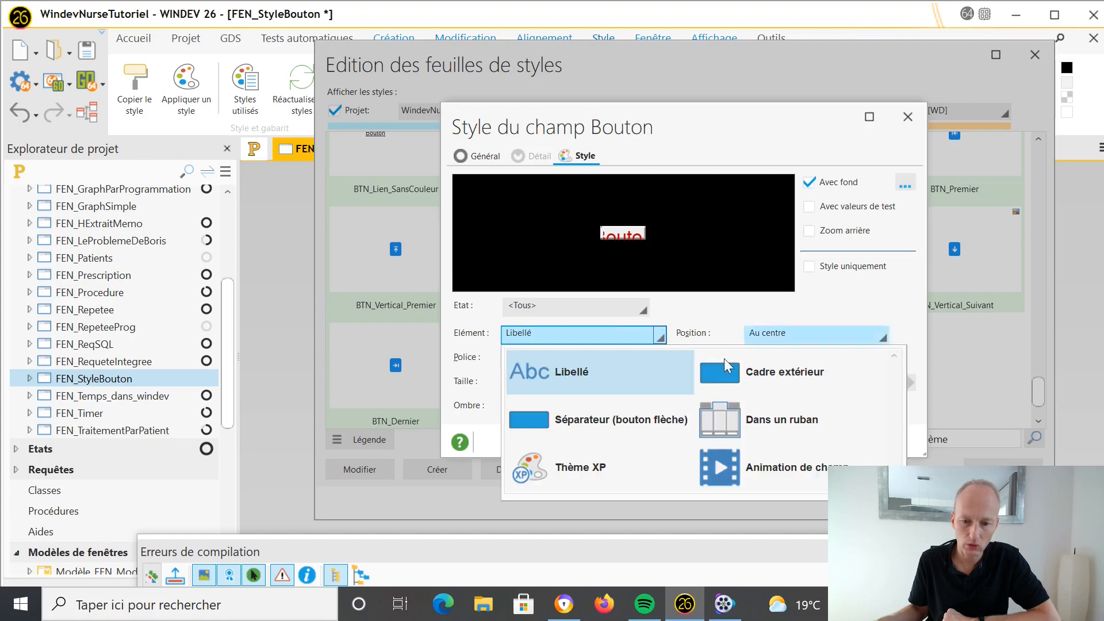
pyautogui.click(753, 373)
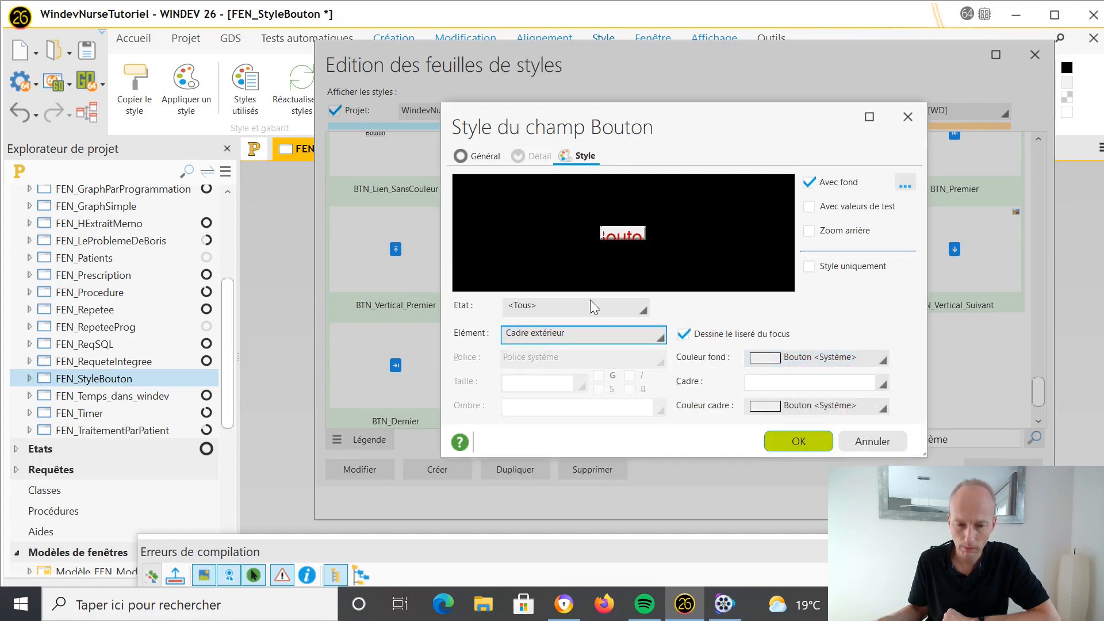
pyautogui.click(884, 360)
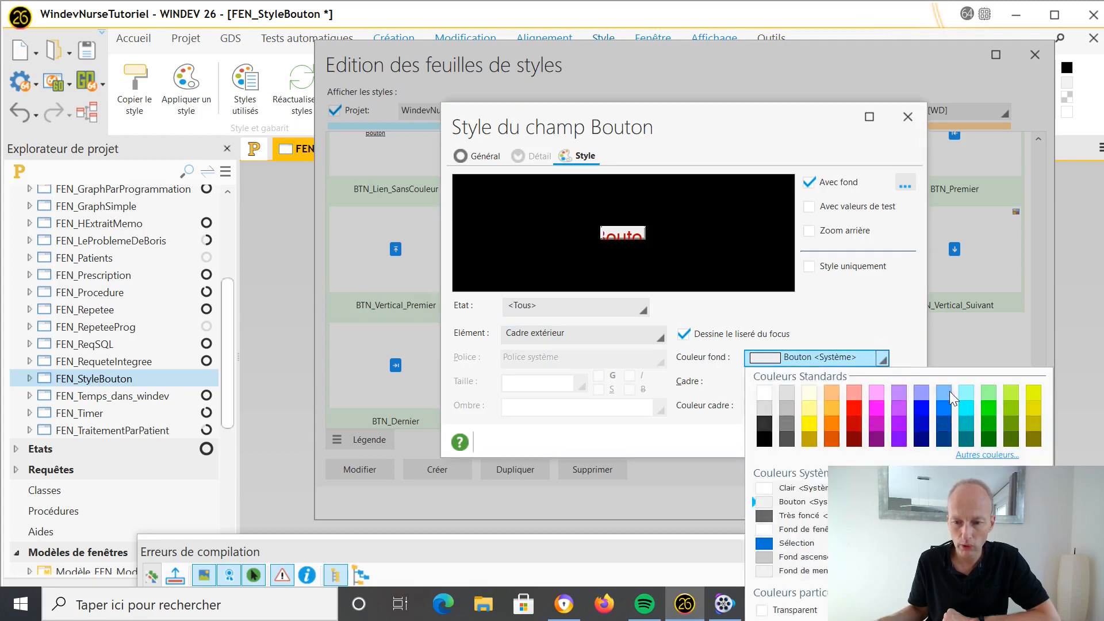
pyautogui.click(950, 396)
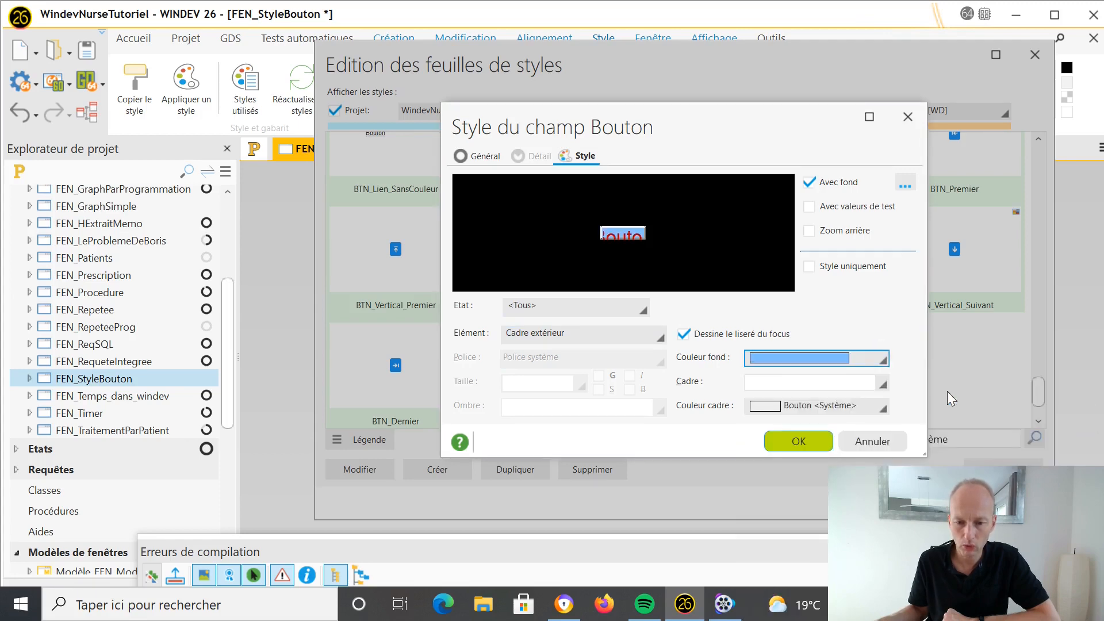
pyautogui.click(883, 407)
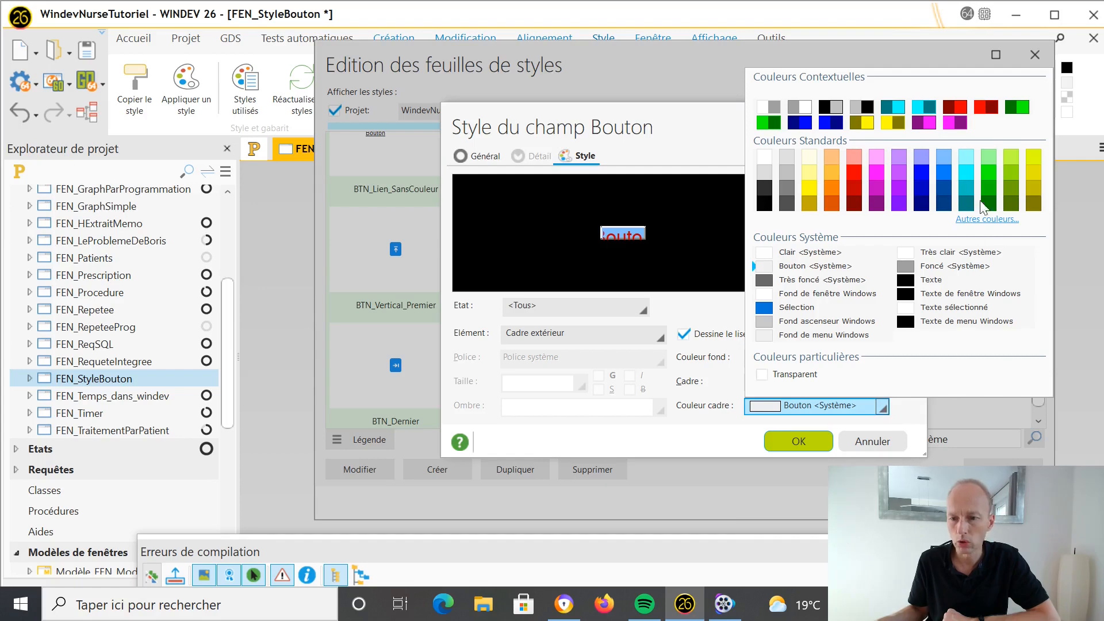
pyautogui.click(945, 186)
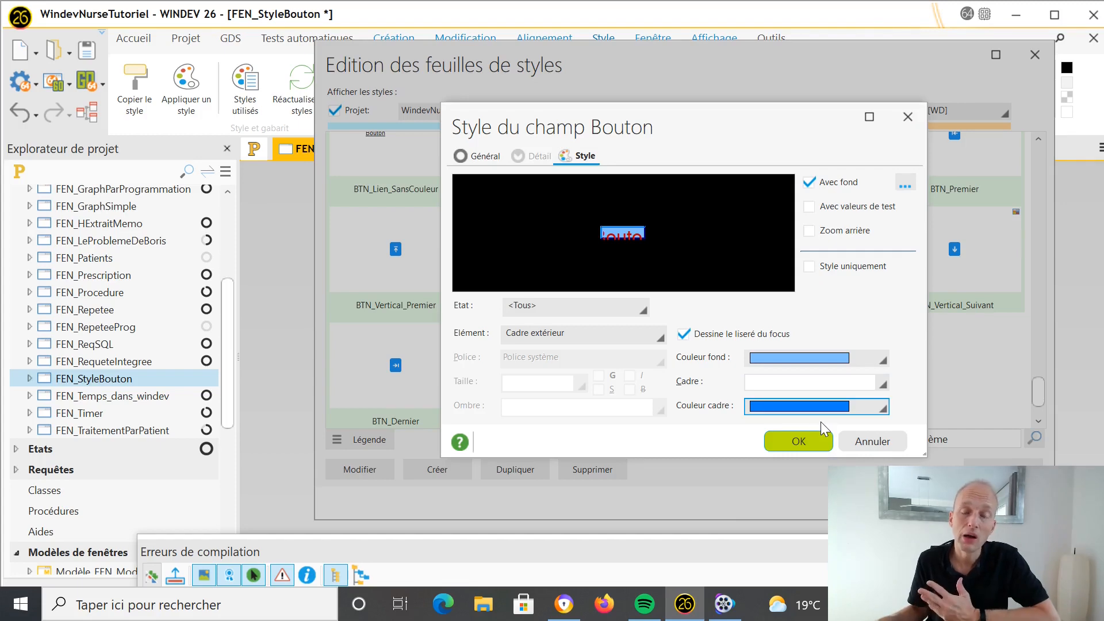
pyautogui.click(799, 442)
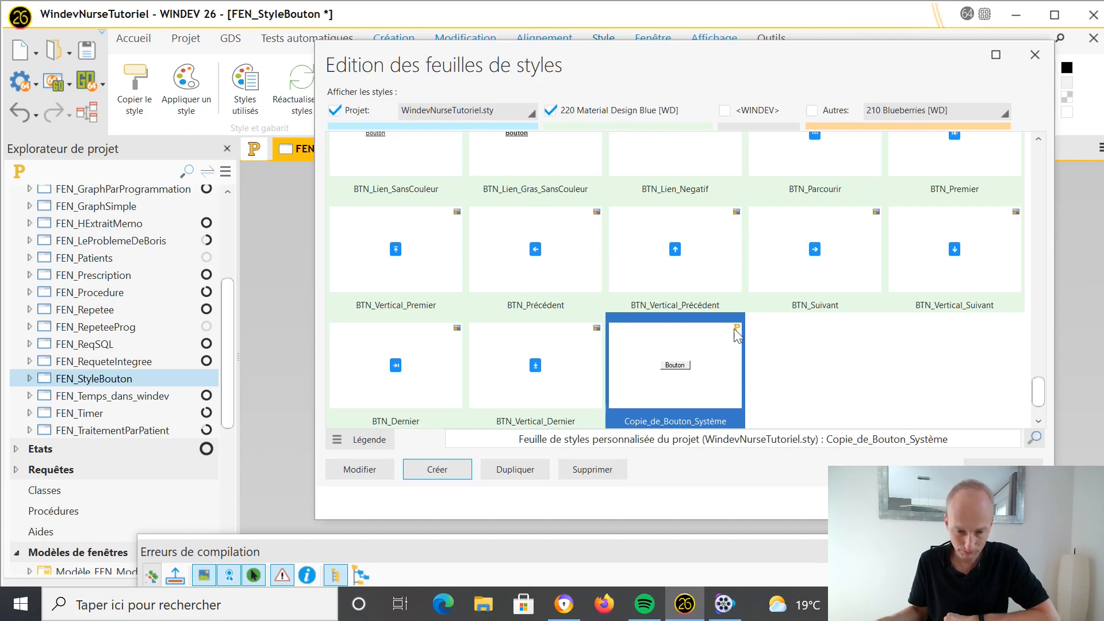
# Rename the new style from Copie_de_Bouton_Système to MonStyleAMoi and apply it to the third button
pyautogui.click(383, 476)
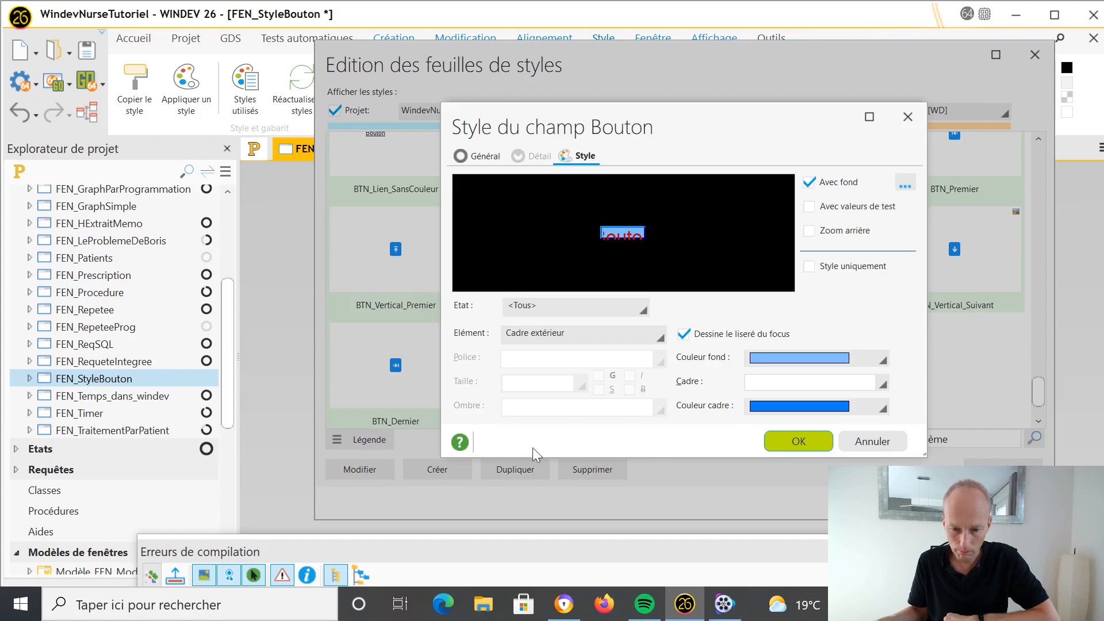
pyautogui.click(463, 156)
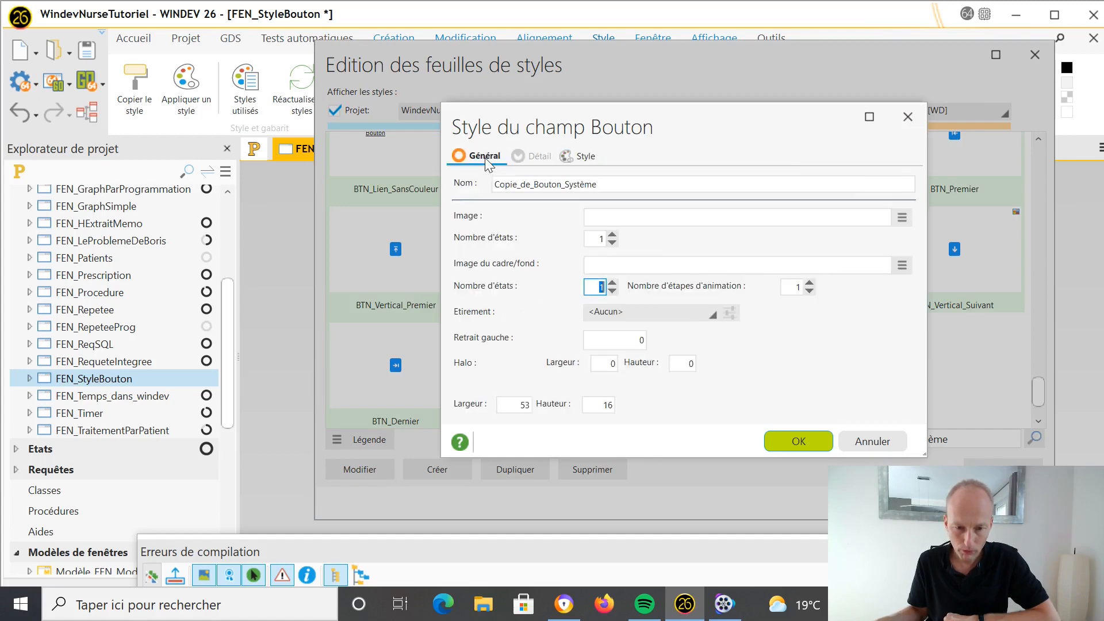
pyautogui.doubleClick(611, 179)
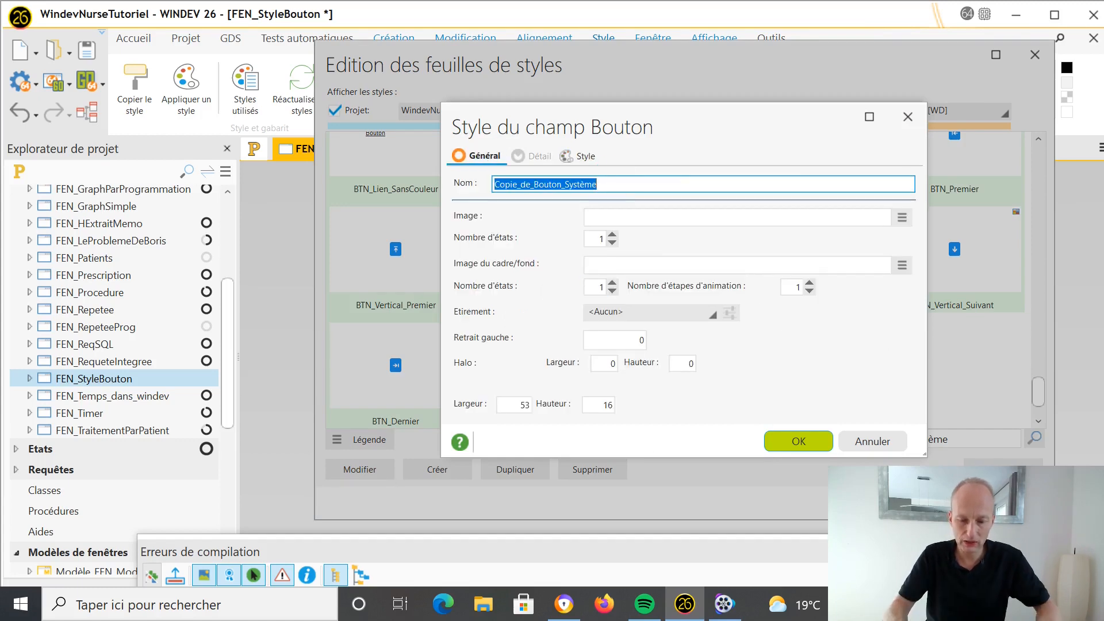
pyautogui.write('MonStyleAMoi')
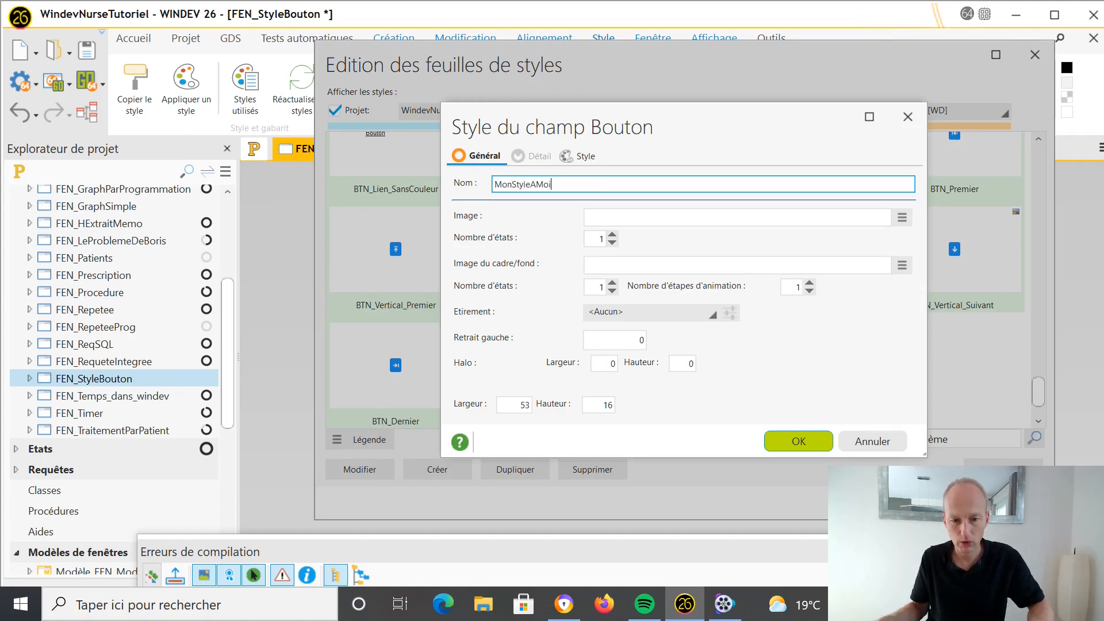
pyautogui.click(799, 441)
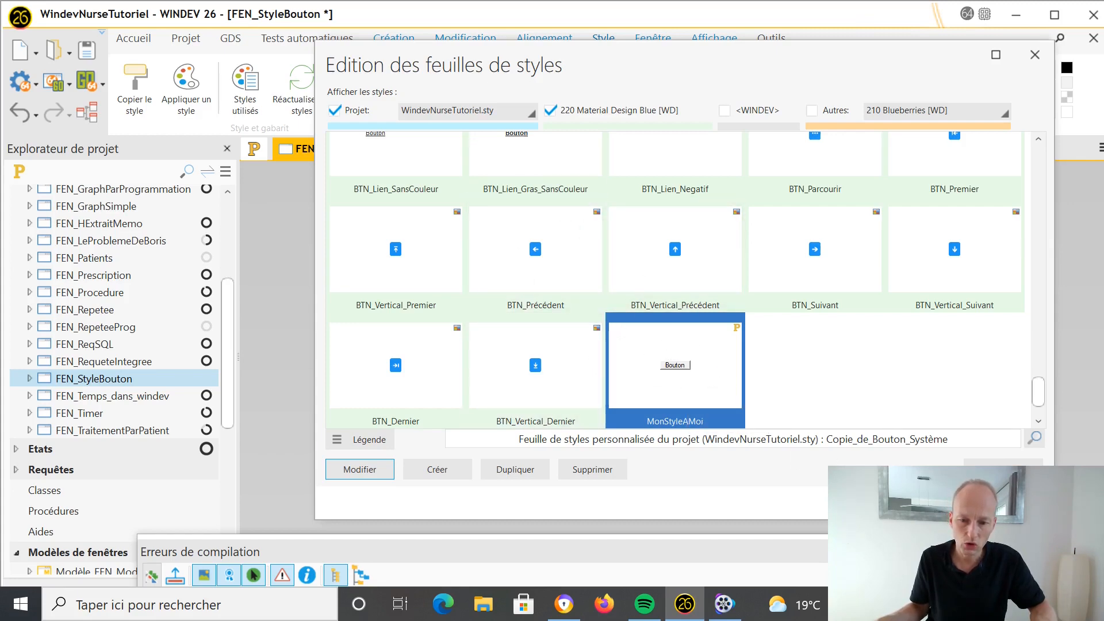
pyautogui.click(1008, 501)
pyautogui.click(434, 298)
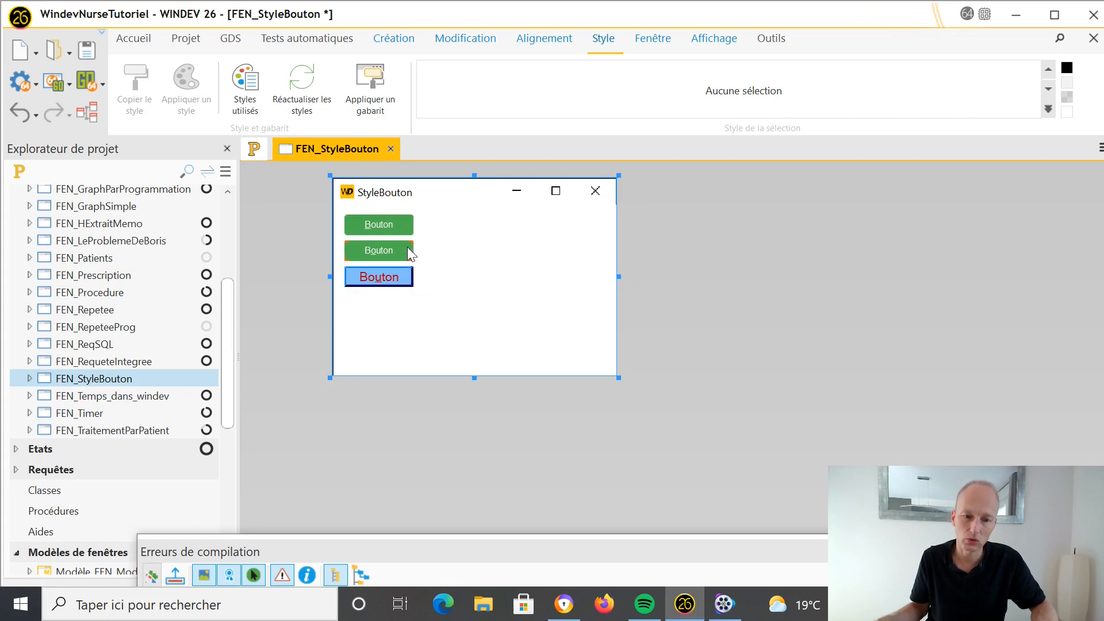
# Reopen the third button's style sheets and hide the 220 Material Design Blue styles to list only the project's own
pyautogui.click(403, 278)
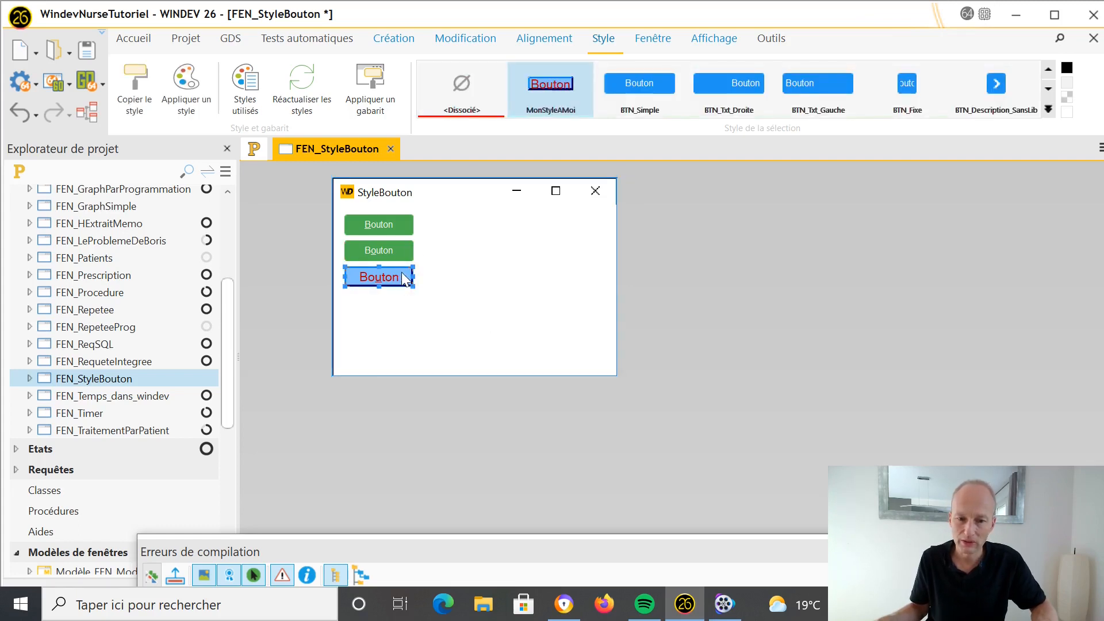
pyautogui.rightClick(403, 275)
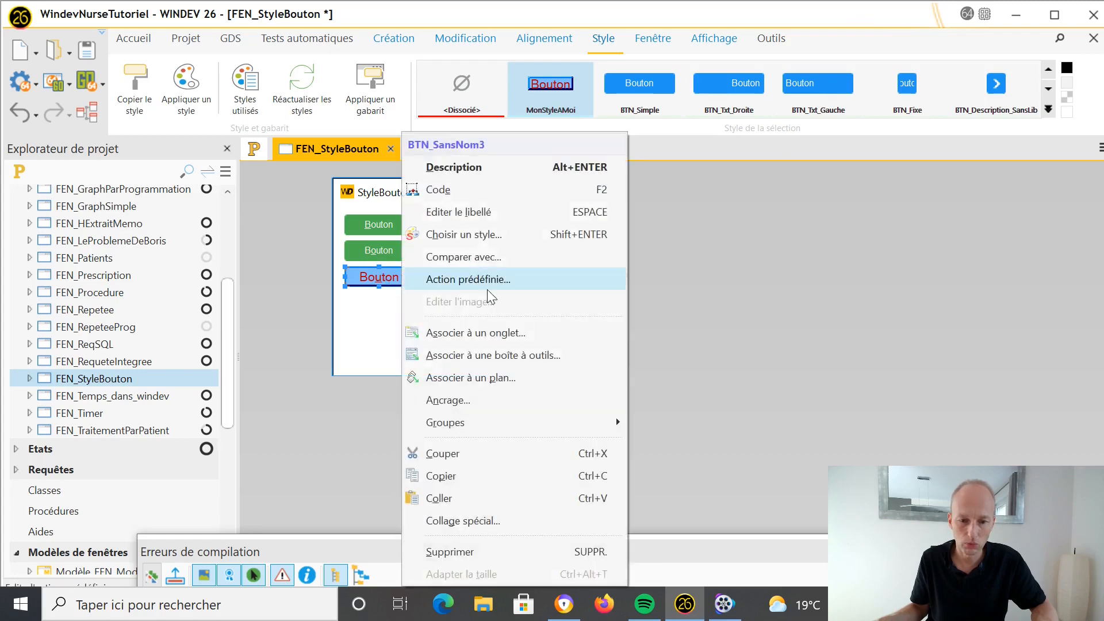
pyautogui.click(509, 234)
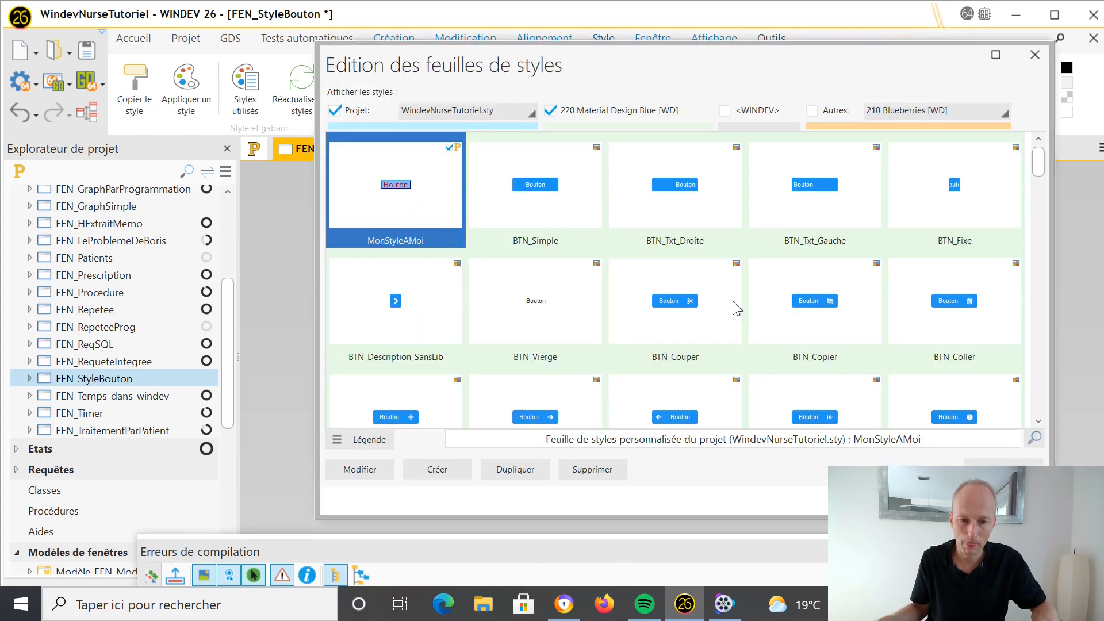
pyautogui.moveTo(1039, 164)
pyautogui.mouseDown()
pyautogui.moveTo(1025, 312)
pyautogui.moveTo(1035, 147)
pyautogui.moveTo(1041, 201)
pyautogui.moveTo(1050, 148)
pyautogui.mouseUp()
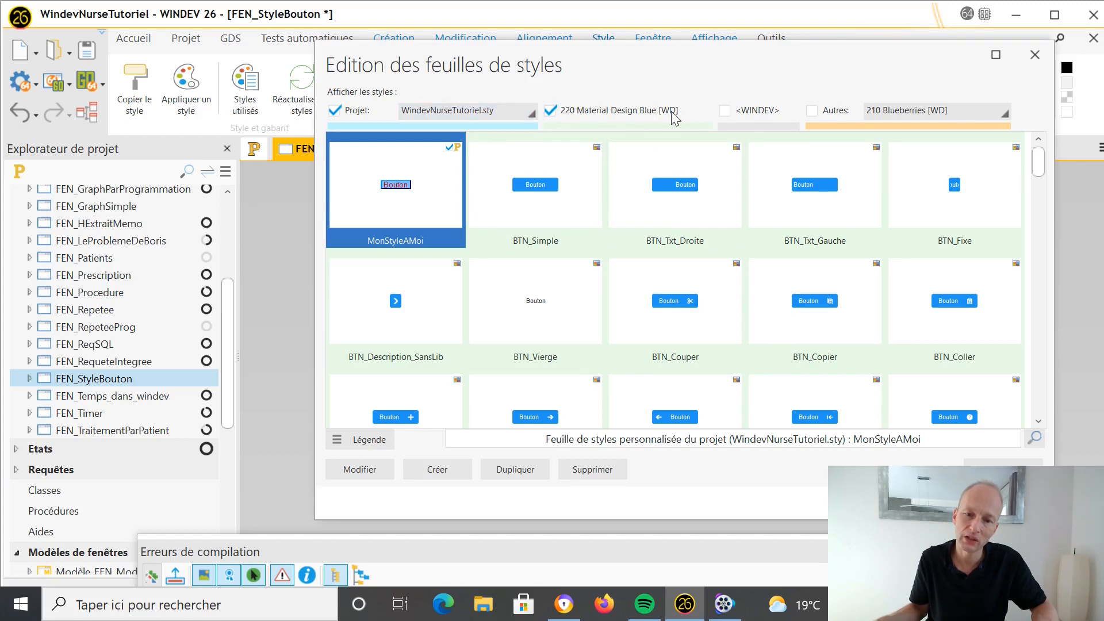
pyautogui.click(551, 111)
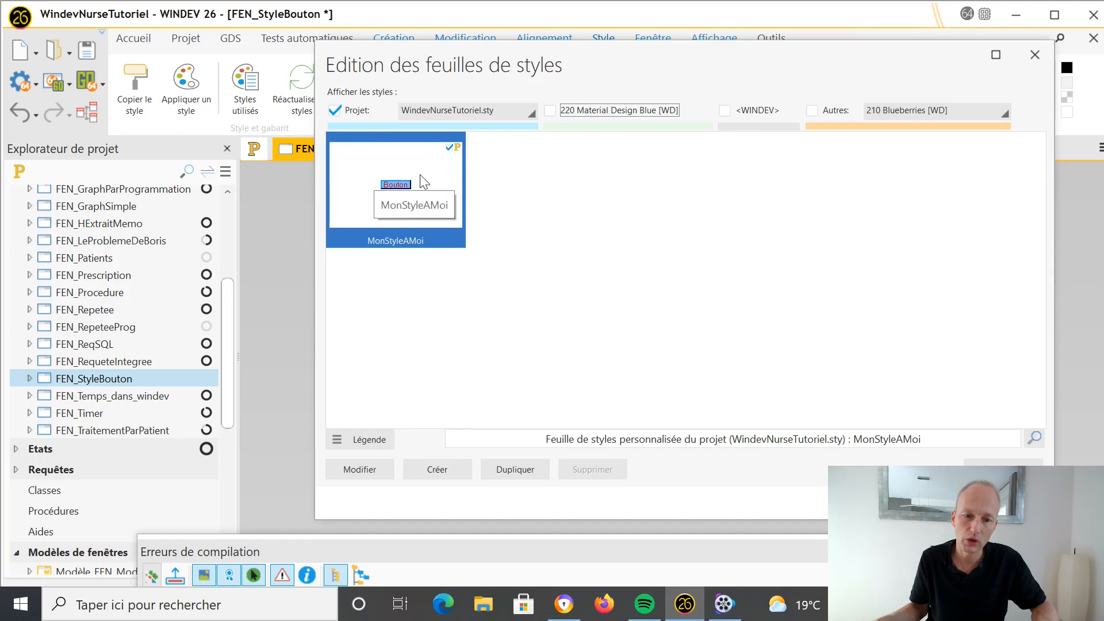
# Modify MonStyleAMoi's outer frame background colour, trying Magenta before choosing Jaune, and validate the change
pyautogui.click(376, 471)
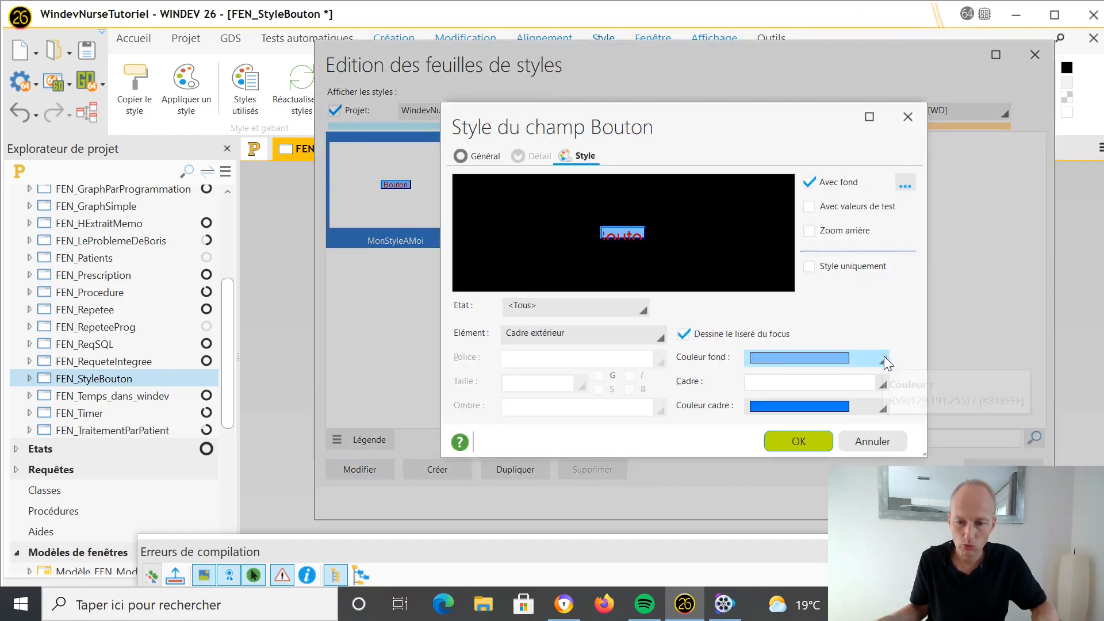
pyautogui.click(883, 360)
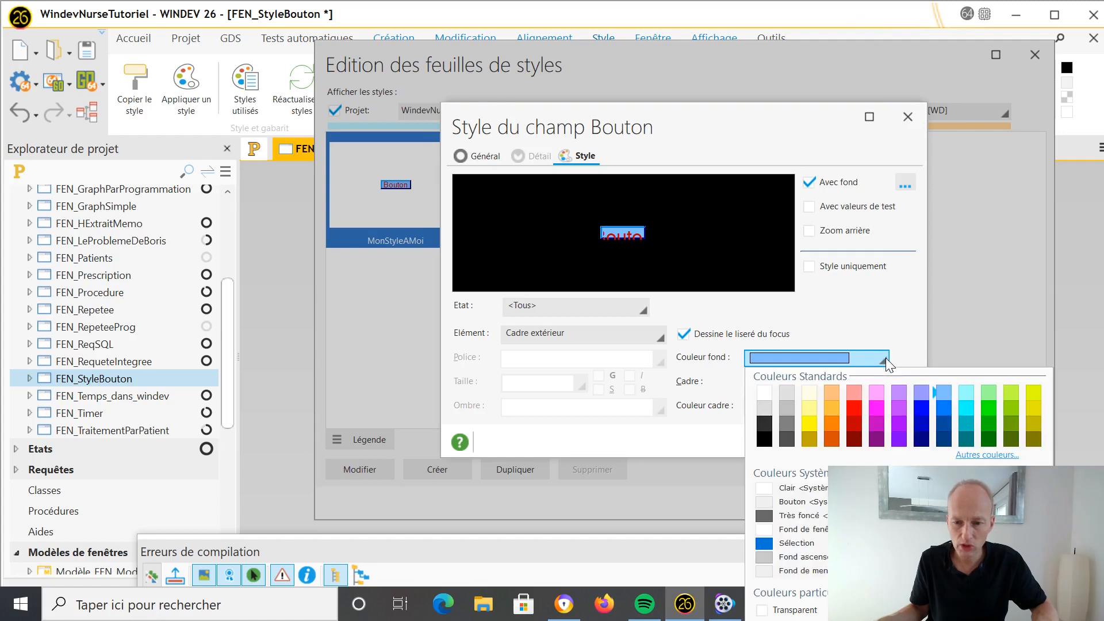
pyautogui.click(877, 410)
pyautogui.click(884, 359)
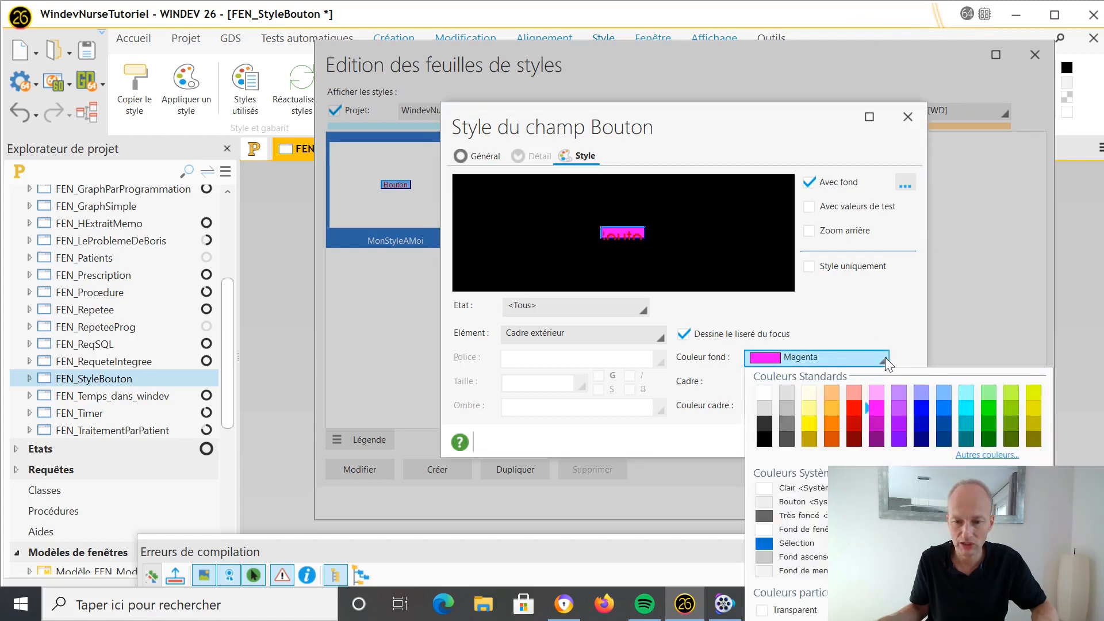
pyautogui.click(810, 424)
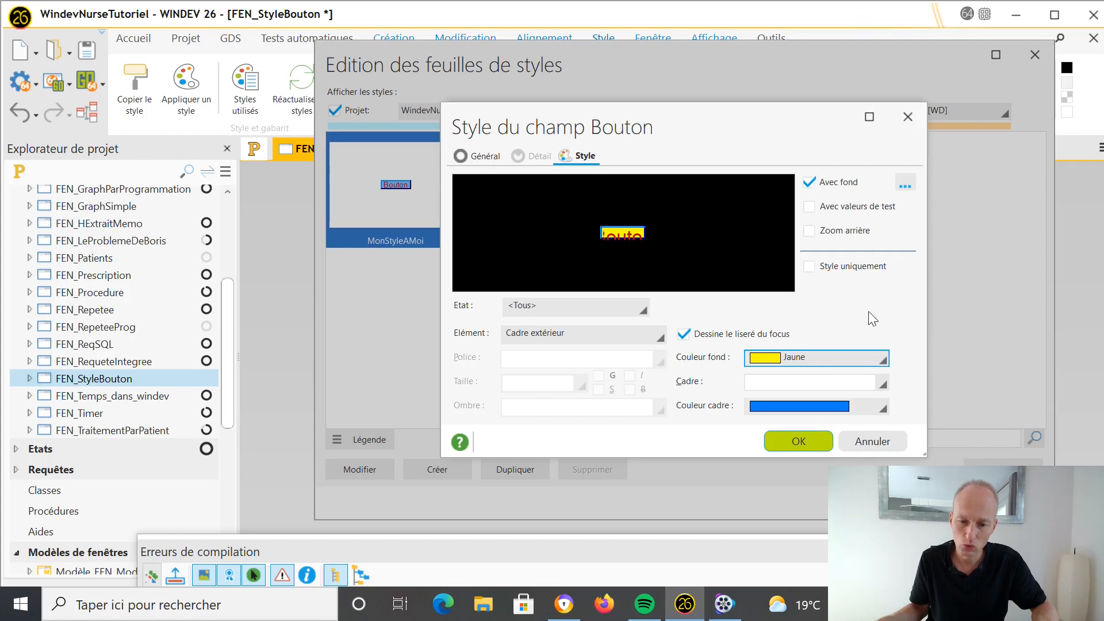
pyautogui.click(797, 443)
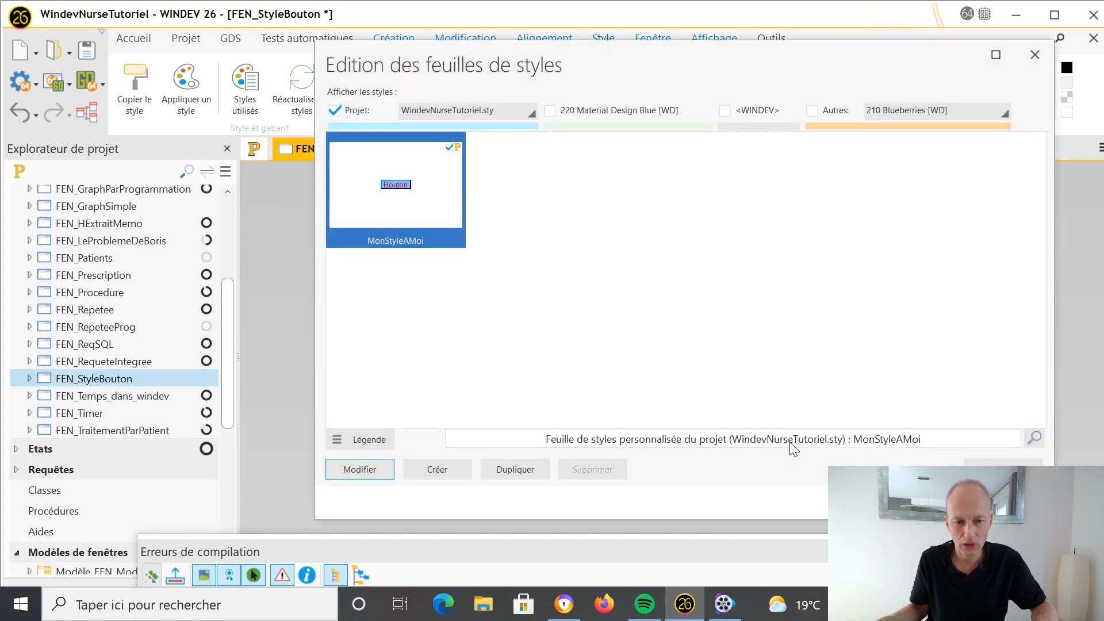
# Confirm the third button's style and apply MonStyleAMoi to the first and second buttons together
pyautogui.click(1003, 470)
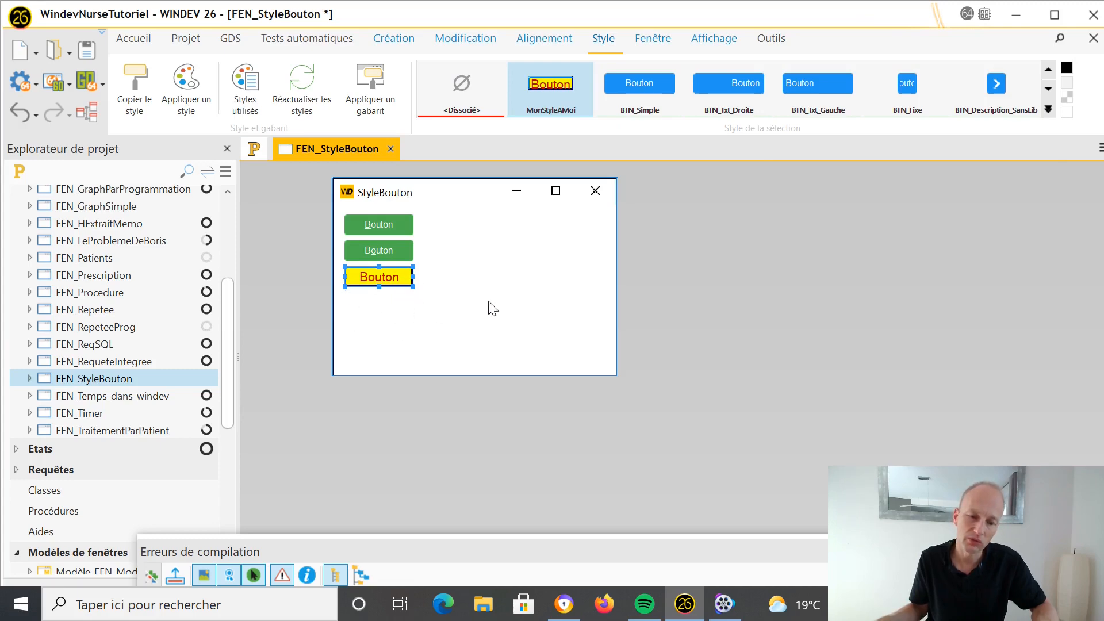
pyautogui.click(402, 249)
pyautogui.rightClick(402, 250)
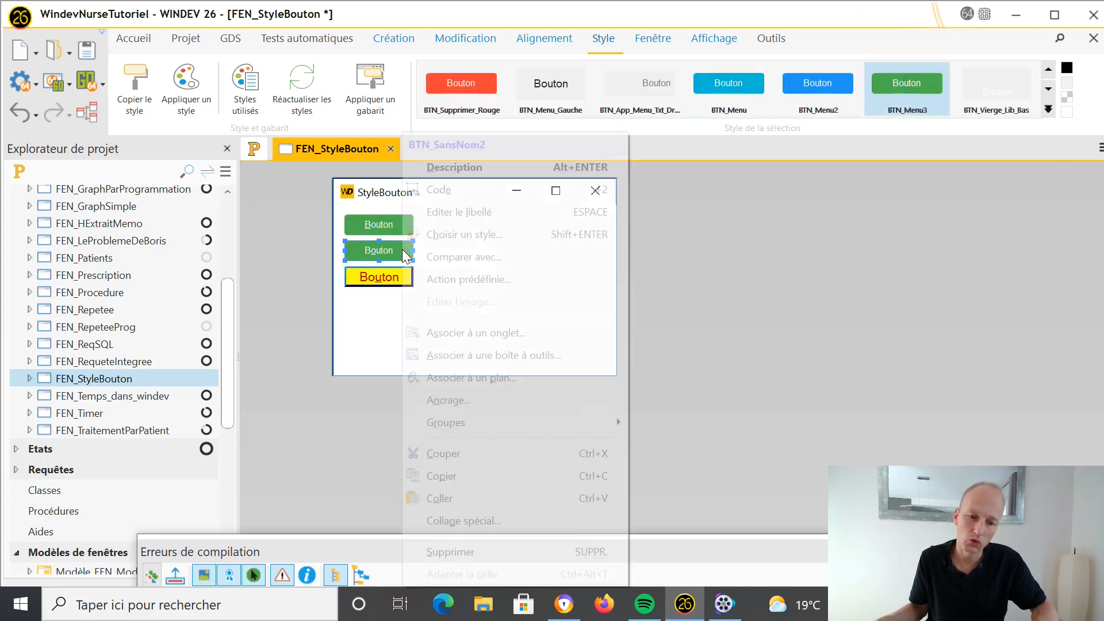
pyautogui.click(388, 230)
pyautogui.keyDown('ctrl'); pyautogui.click(389, 230); pyautogui.keyUp('ctrl')
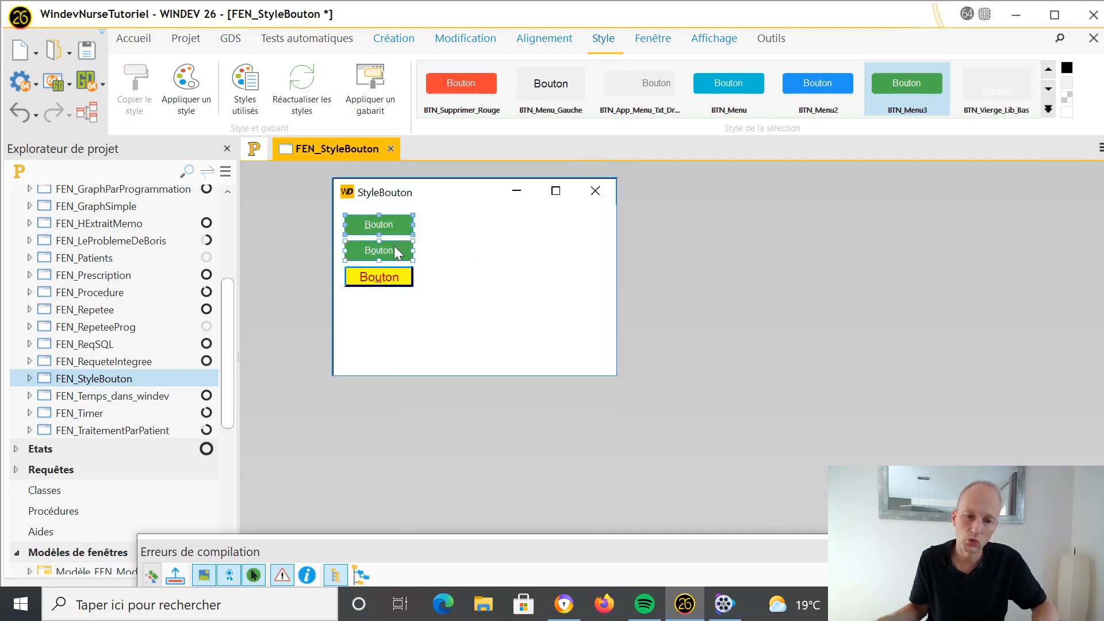
pyautogui.rightClick(404, 227)
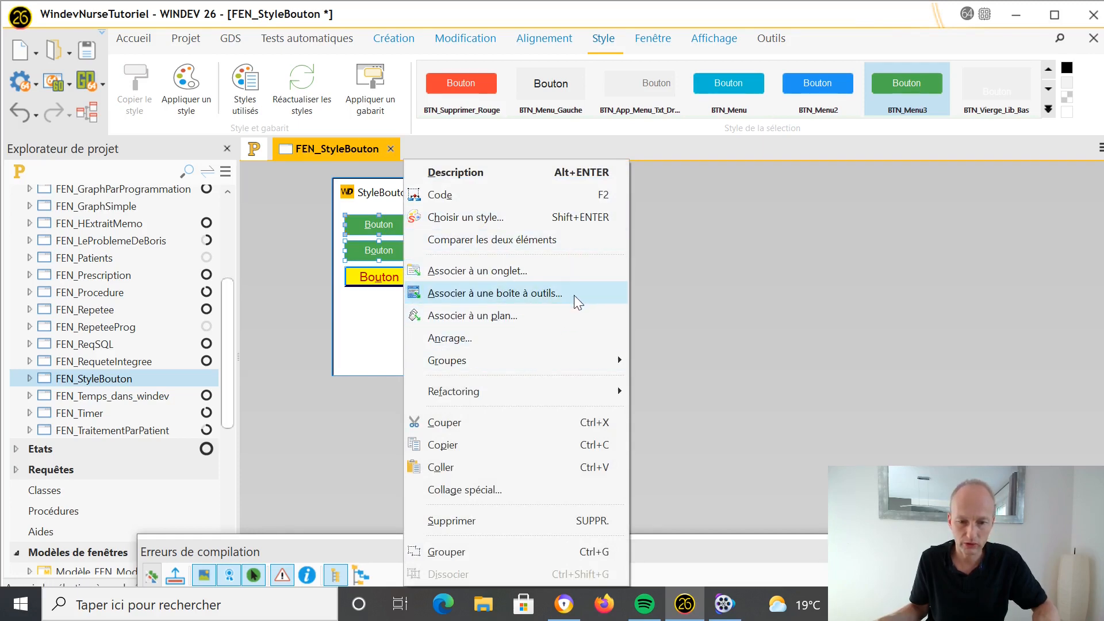
pyautogui.click(596, 223)
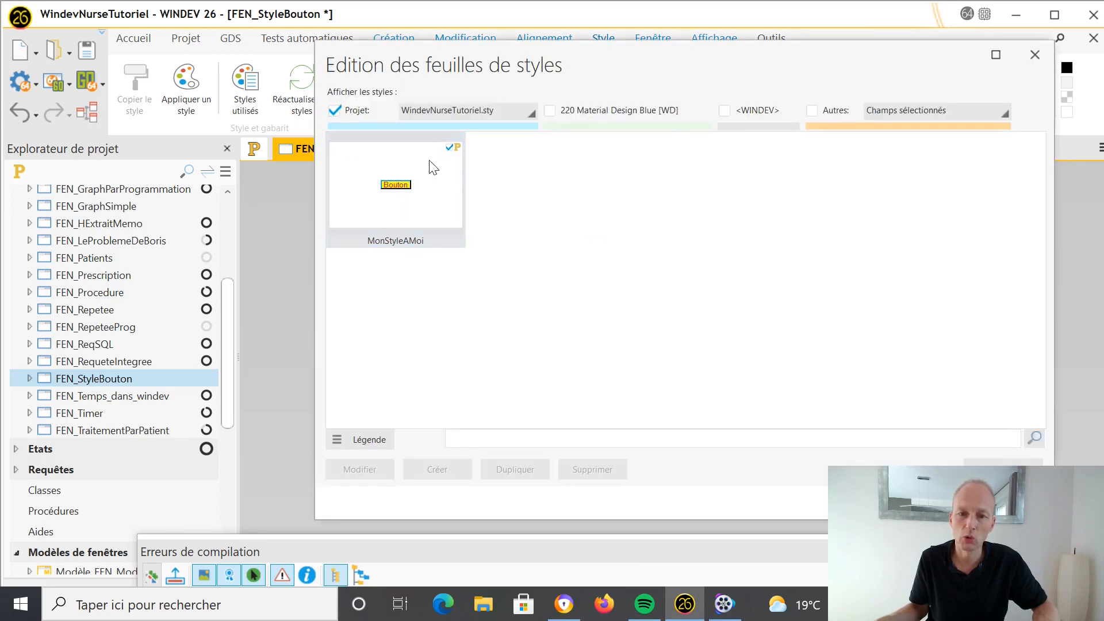
pyautogui.click(552, 111)
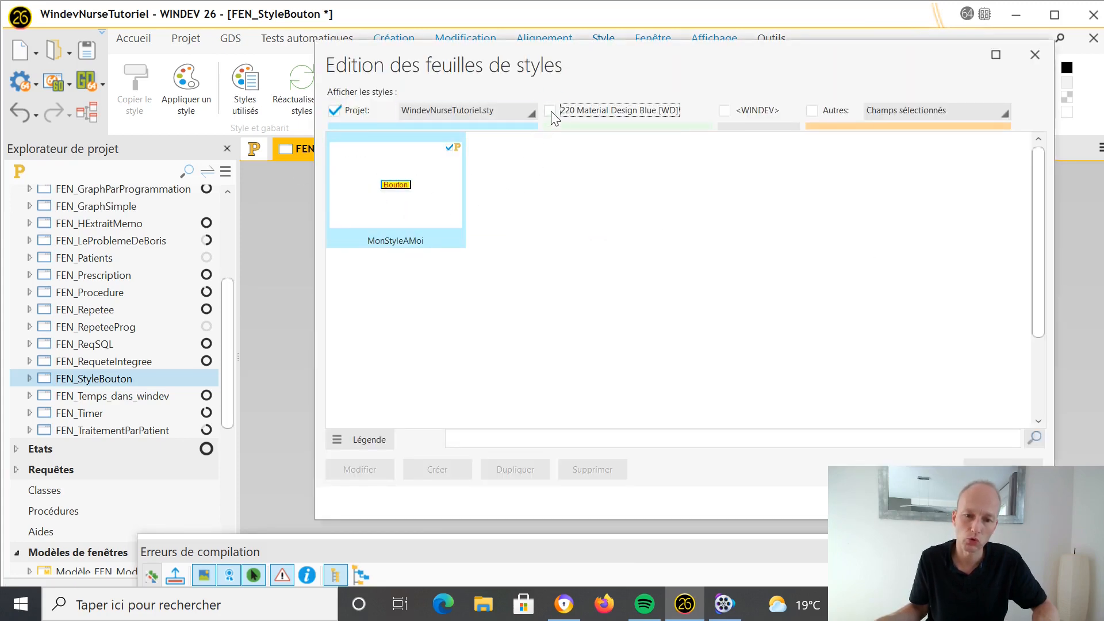
pyautogui.click(551, 111)
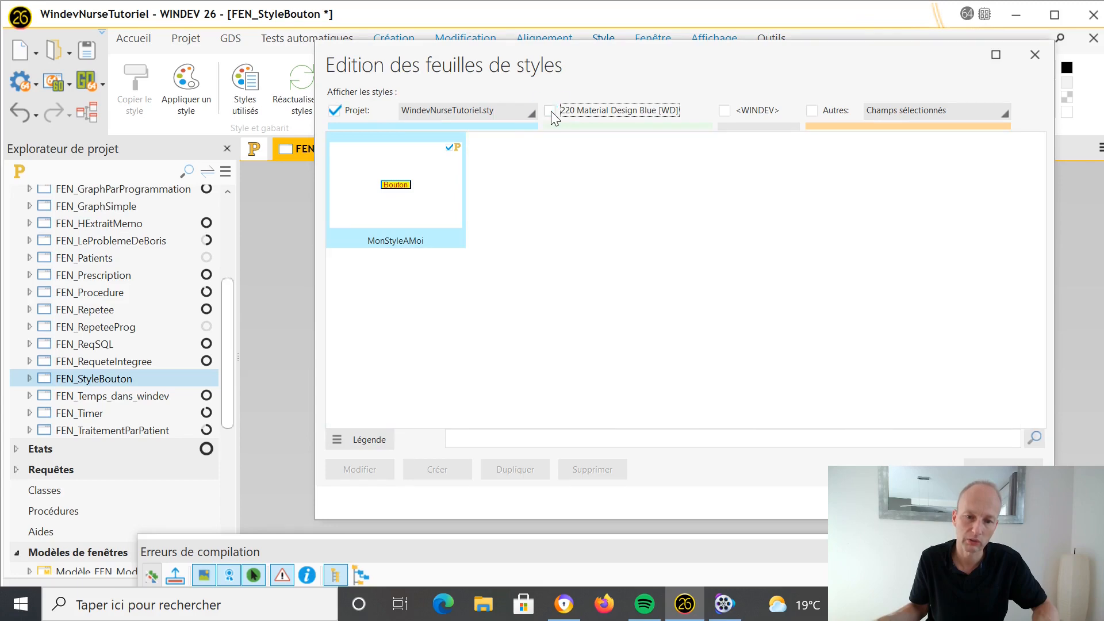
pyautogui.click(449, 184)
pyautogui.click(1004, 504)
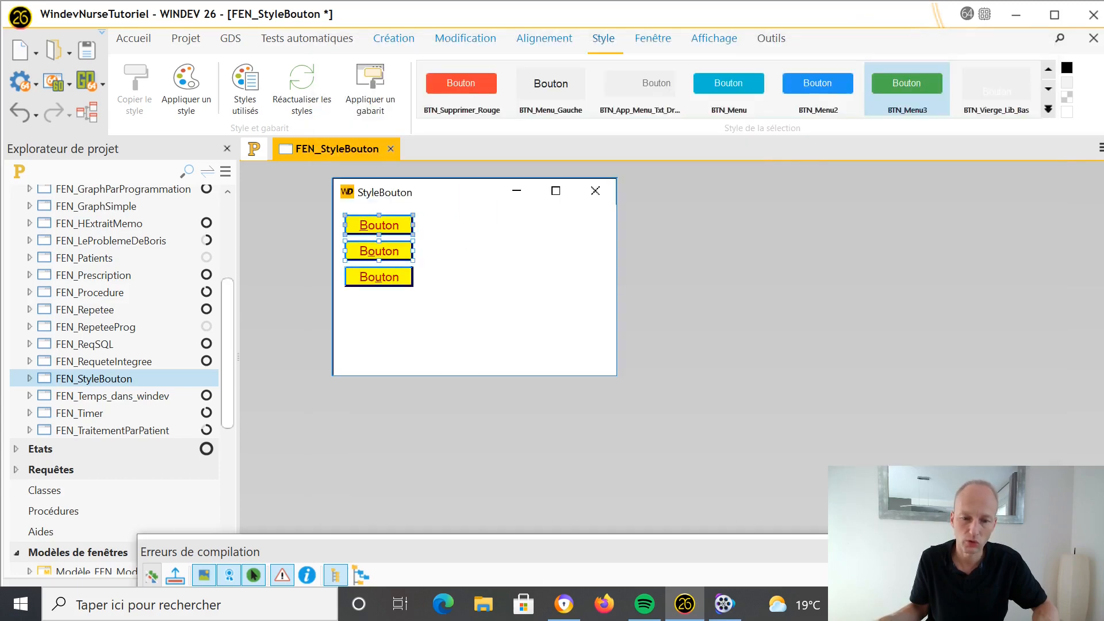
# Enlarge the StyleBouton window in both width and height and display the field creation tools
pyautogui.click(524, 305)
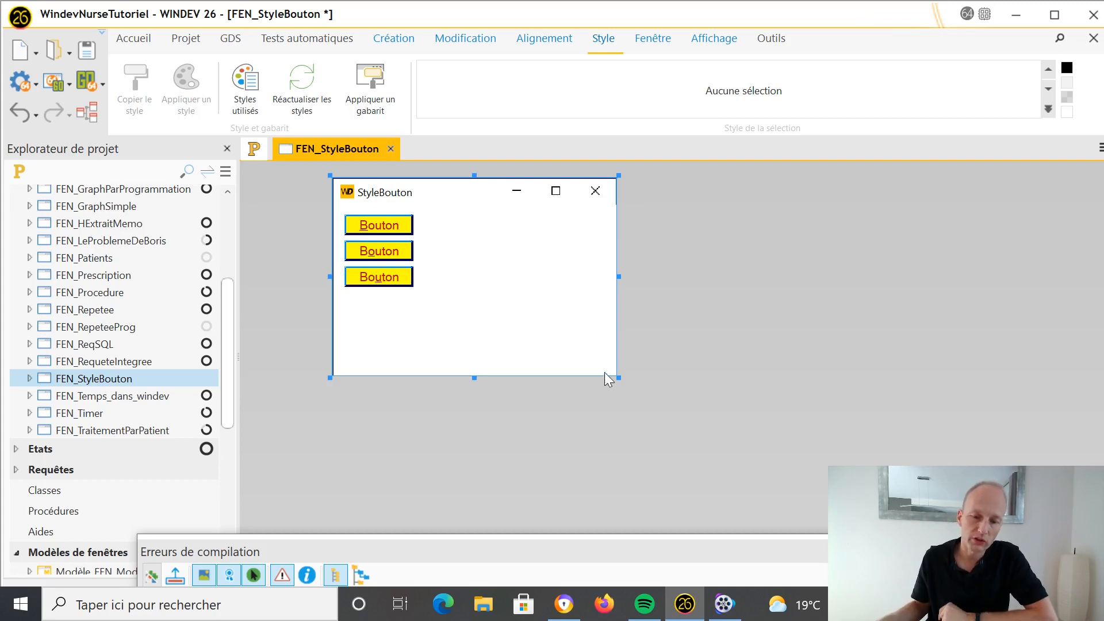
pyautogui.moveTo(619, 378); pyautogui.dragTo(802, 513)
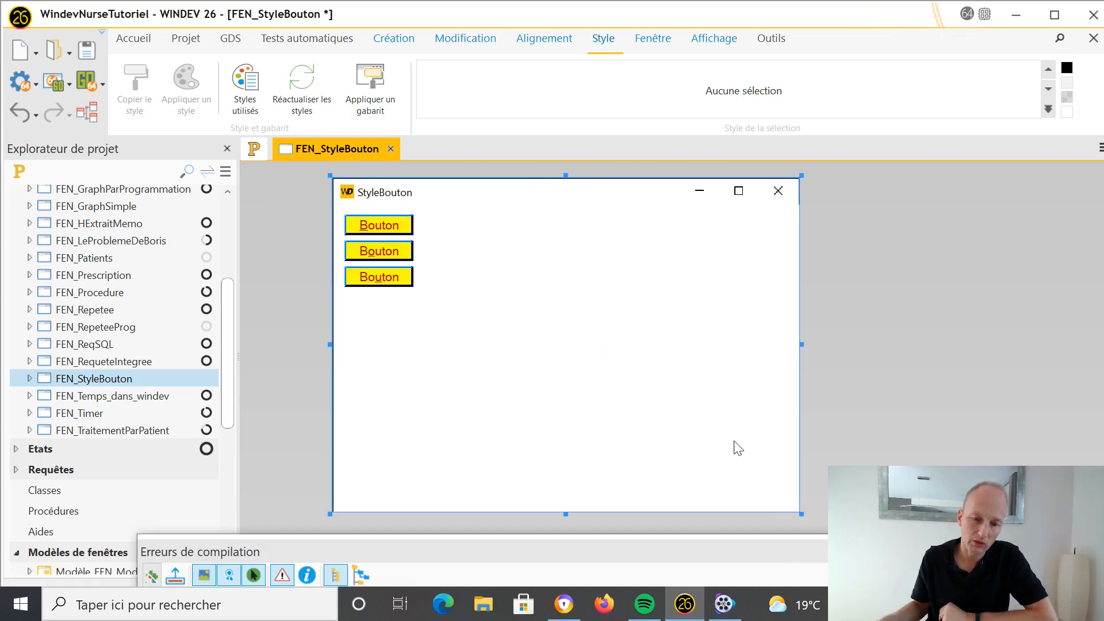
pyautogui.click(392, 39)
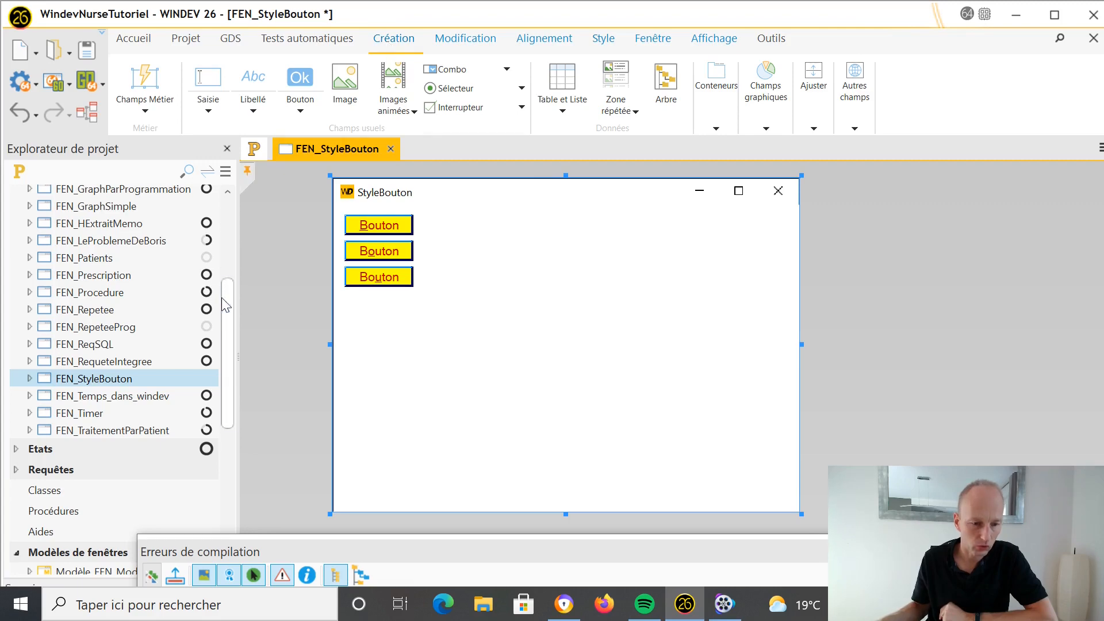
# Open the FEN_Demarrage window and list the 220 Material Design Blue styles available for its patients table
pyautogui.moveTo(227, 299); pyautogui.dragTo(233, 218)
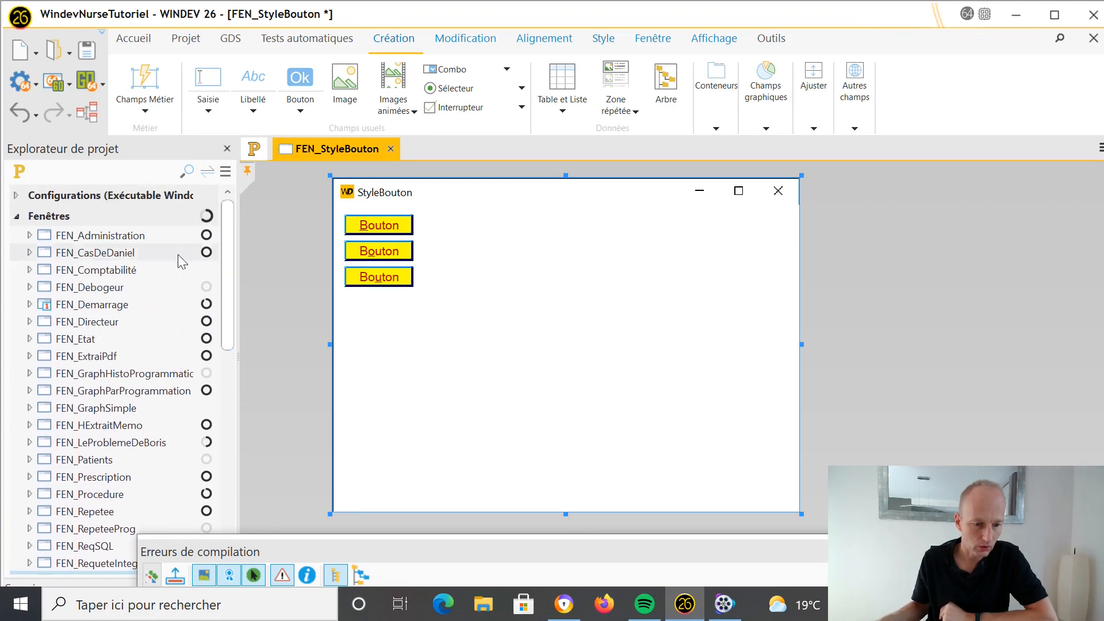
pyautogui.doubleClick(126, 305)
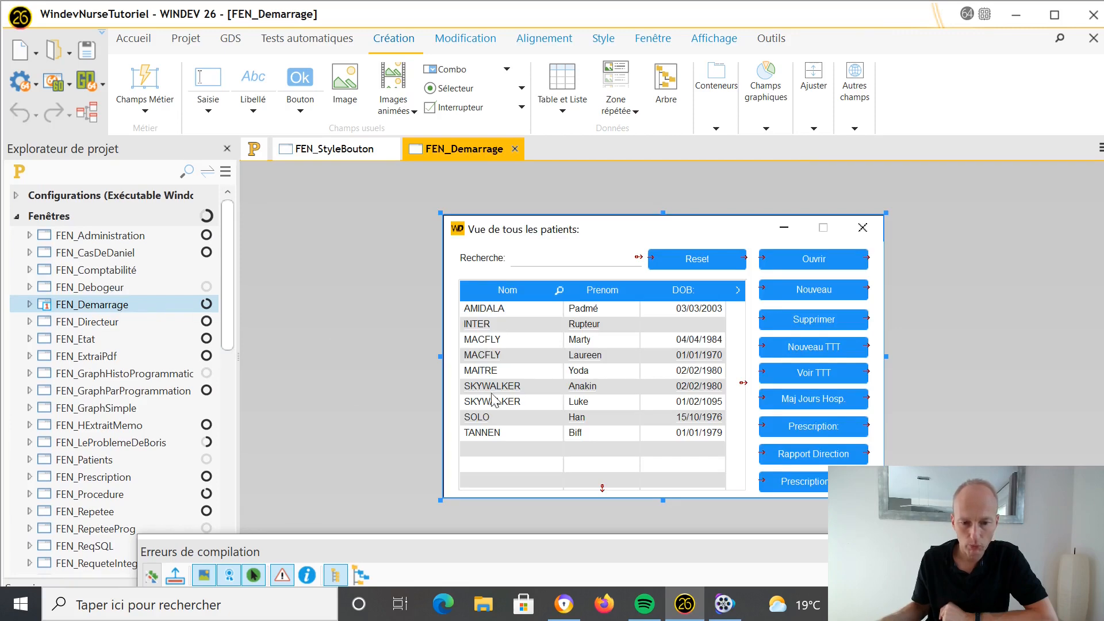
pyautogui.rightClick(588, 387)
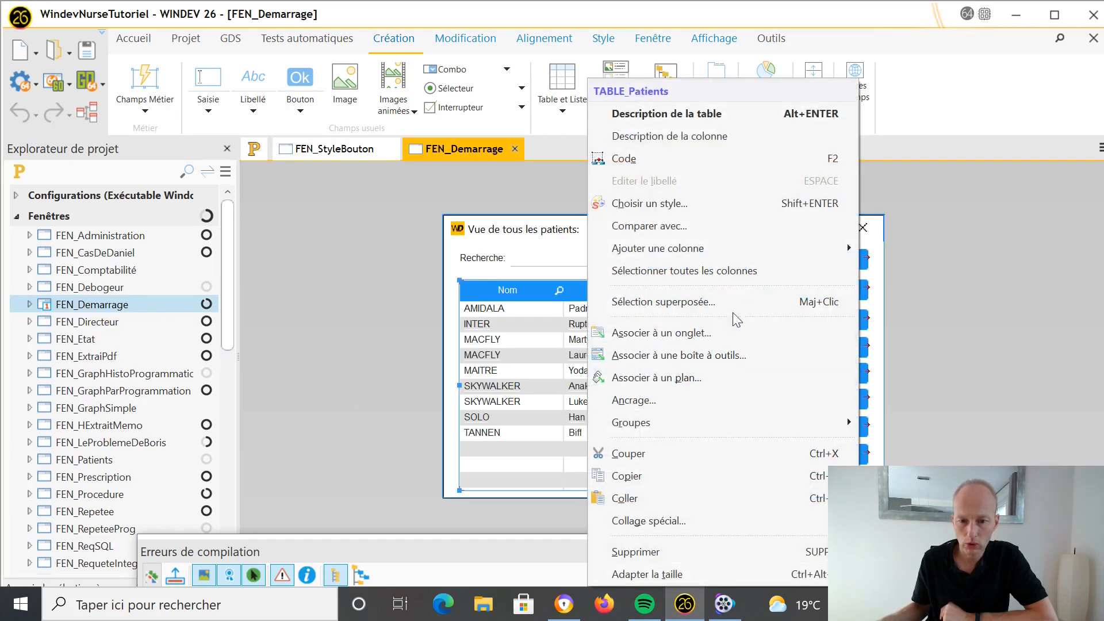
pyautogui.click(761, 204)
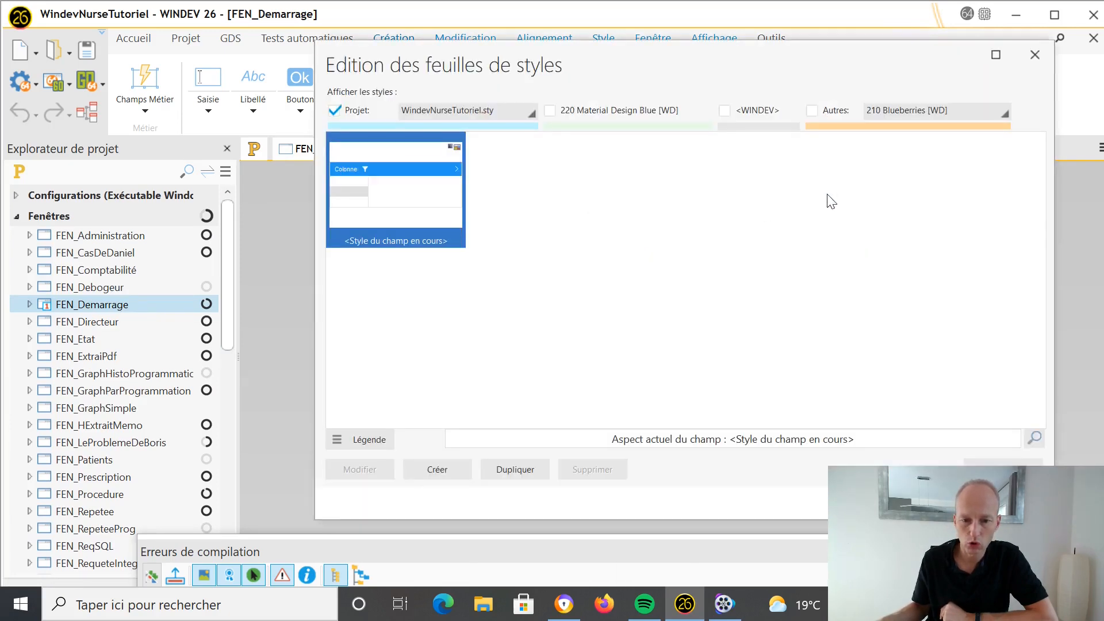
pyautogui.click(551, 110)
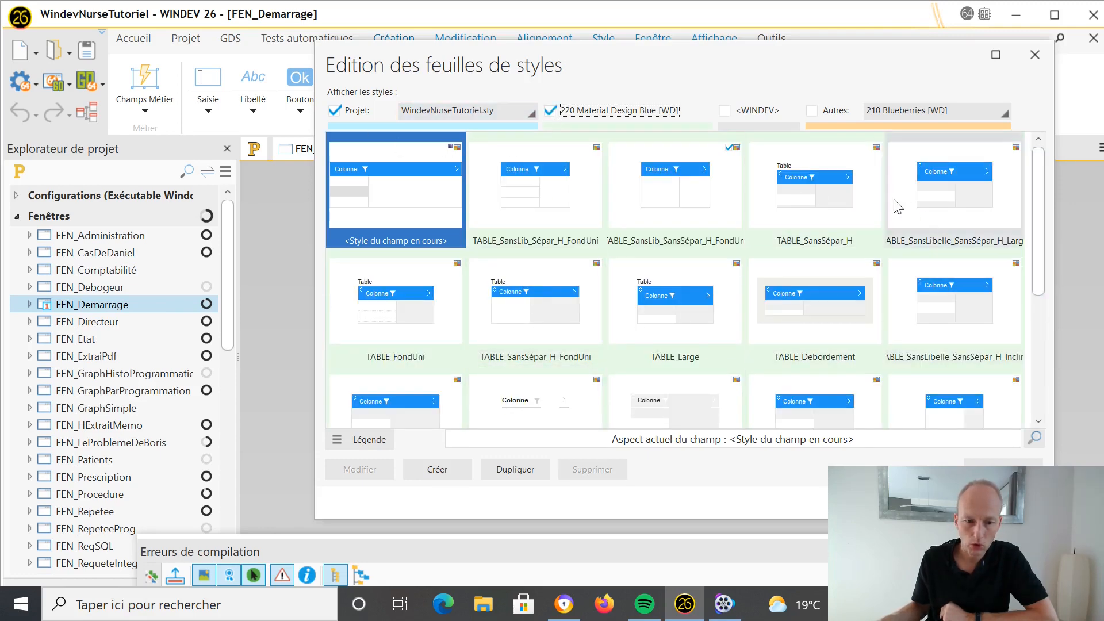
# Try a new table style with a Rouge pastel background and Magenta demi-teinte frame colour on its outer frame, and cancel it
pyautogui.click(447, 467)
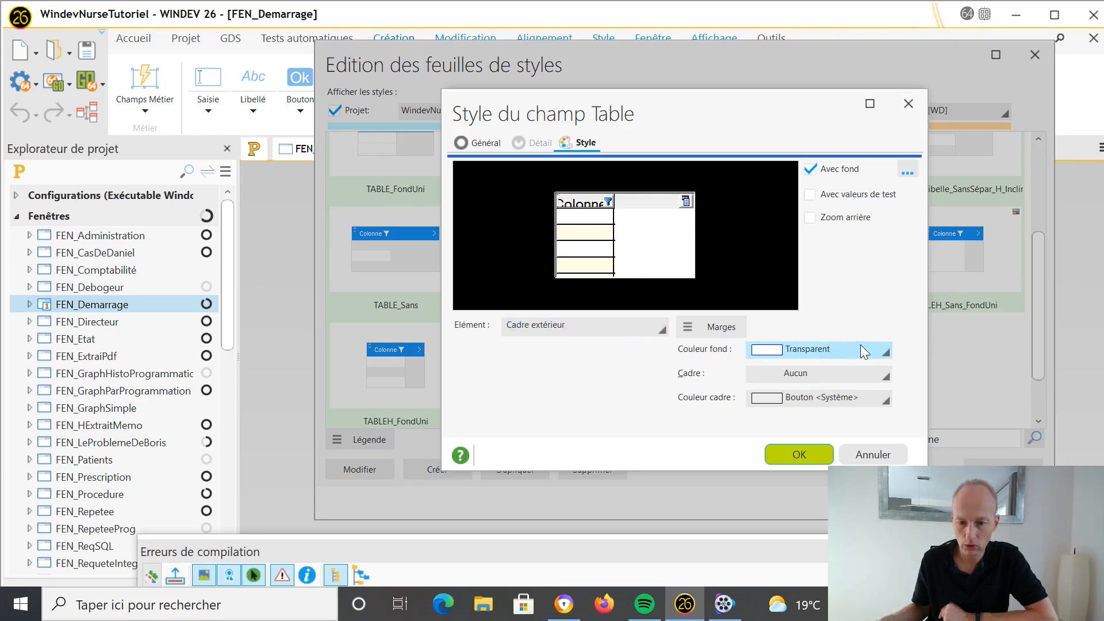
pyautogui.click(885, 351)
pyautogui.click(857, 385)
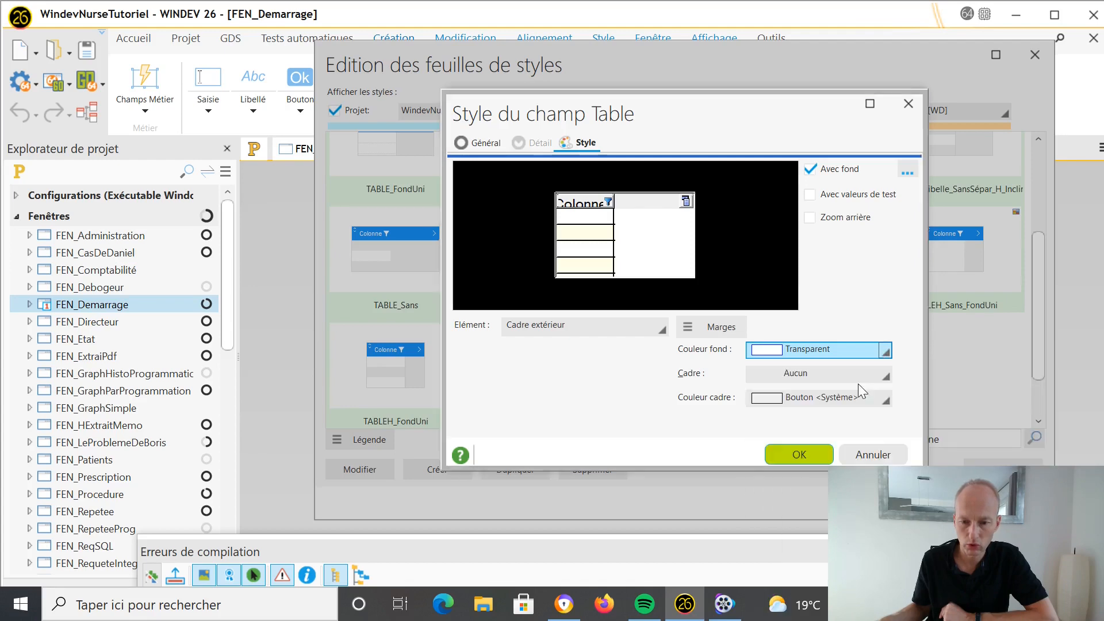
pyautogui.click(885, 395)
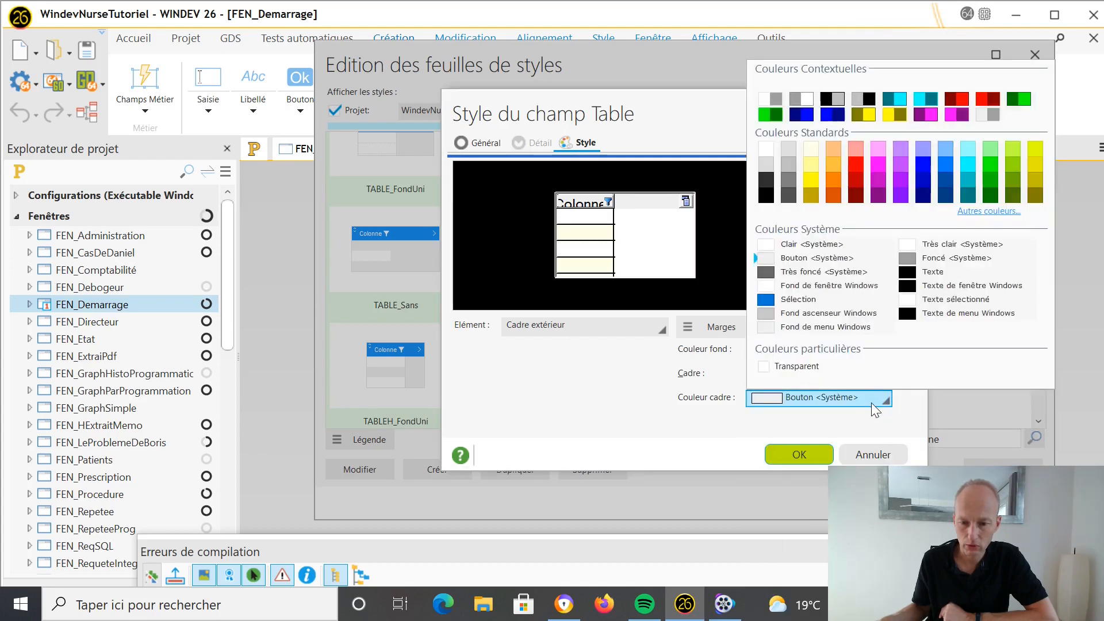
pyautogui.click(878, 188)
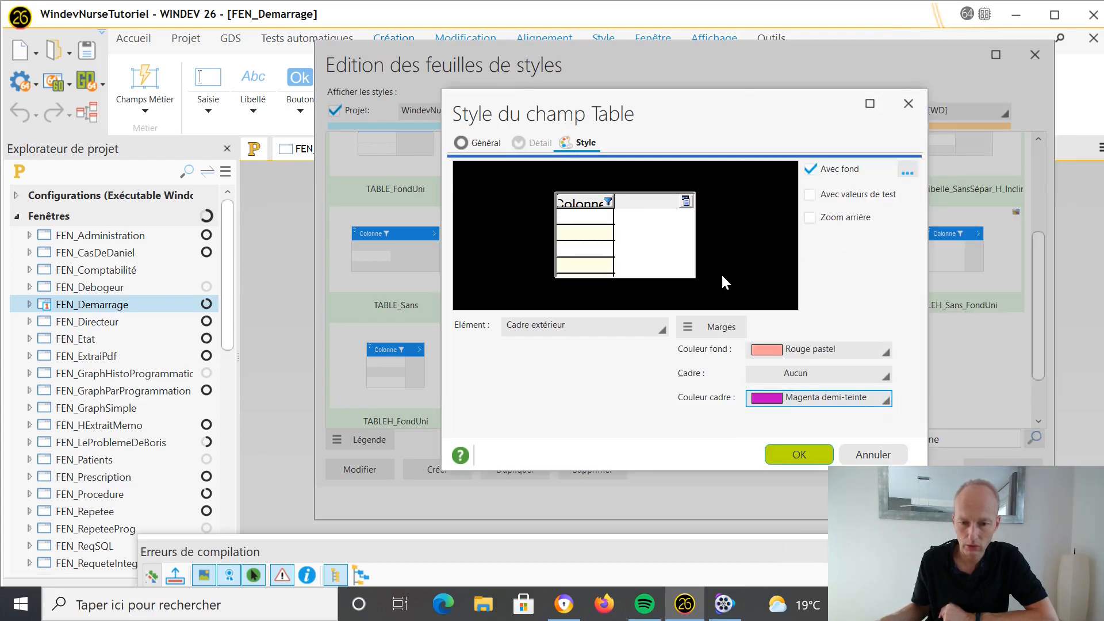
pyautogui.click(644, 331)
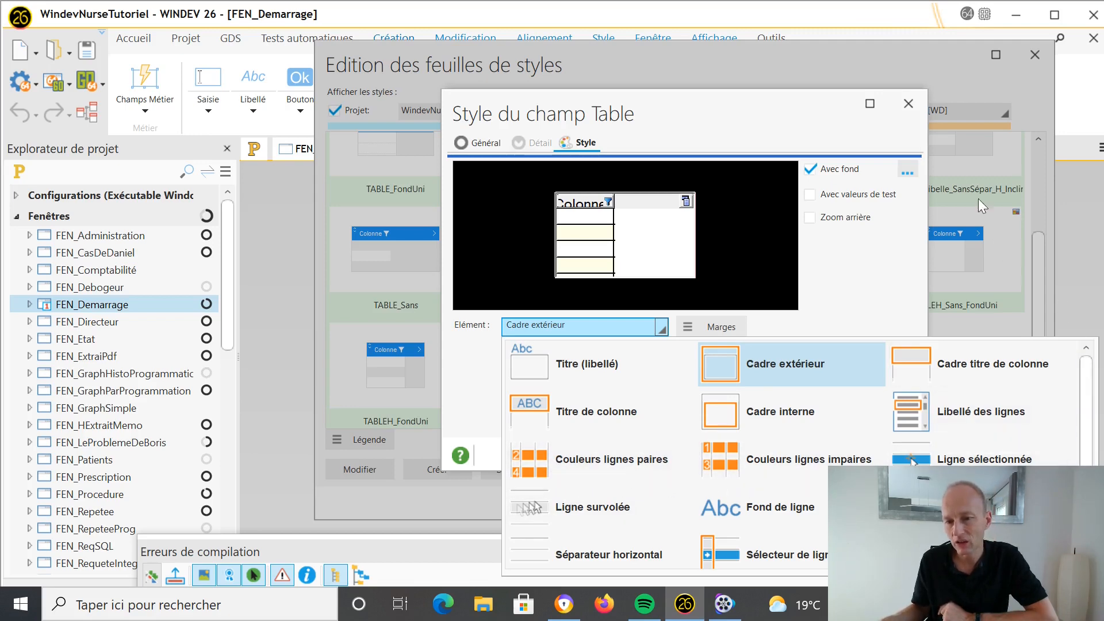
pyautogui.click(903, 108)
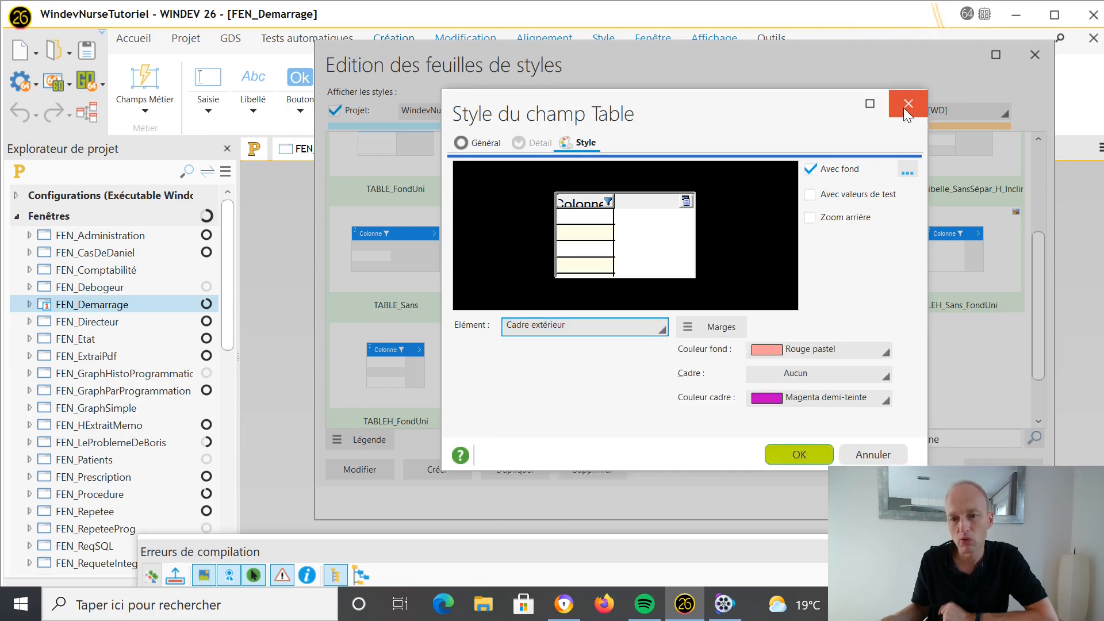
pyautogui.click(880, 452)
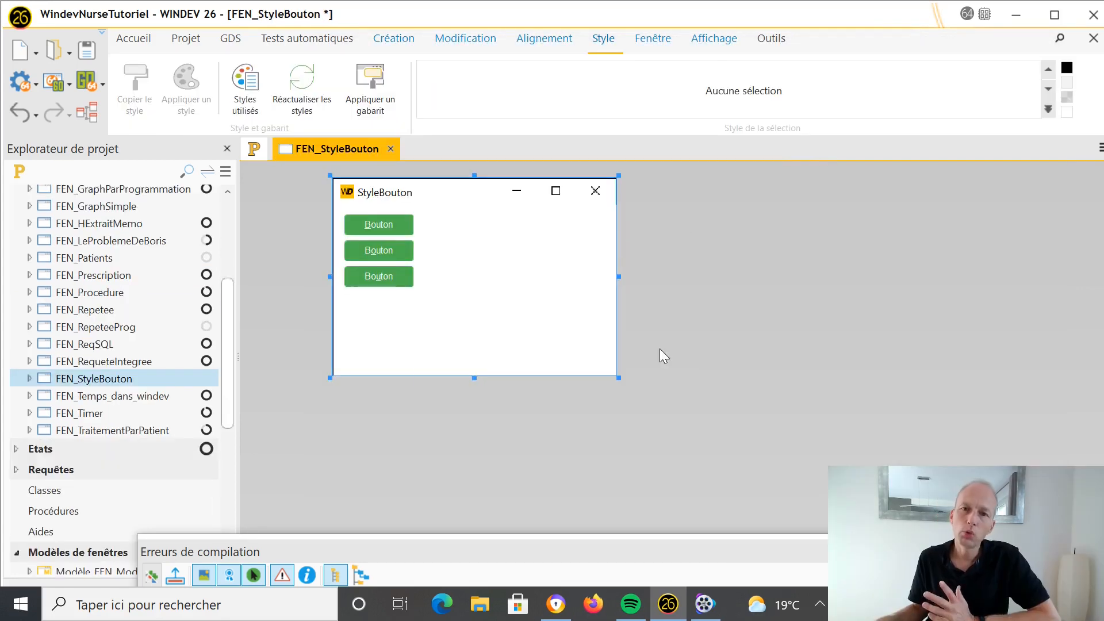
# Create a new button style from the third button of FEN_StyleBouton and set its label (Libellé) font size to 11
pyautogui.click(395, 283)
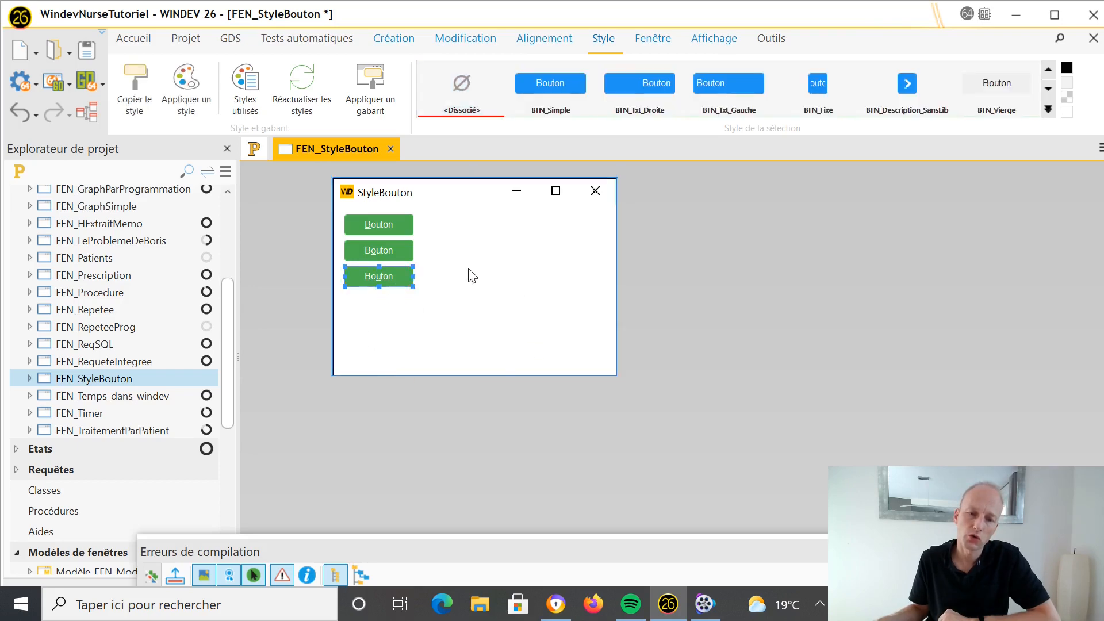
pyautogui.rightClick(389, 281)
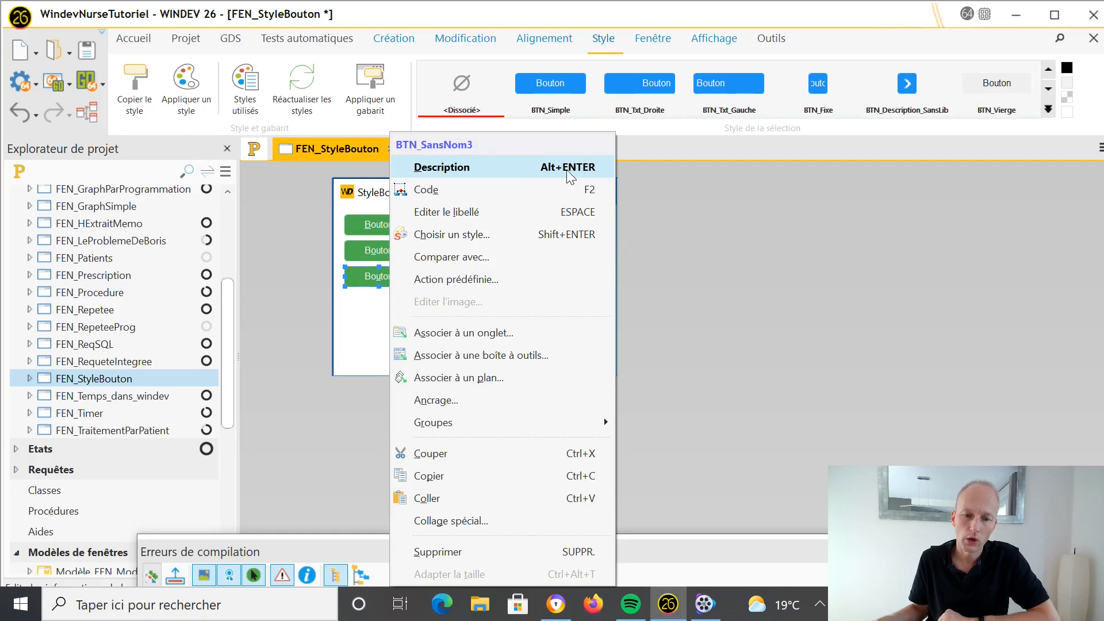
pyautogui.click(552, 235)
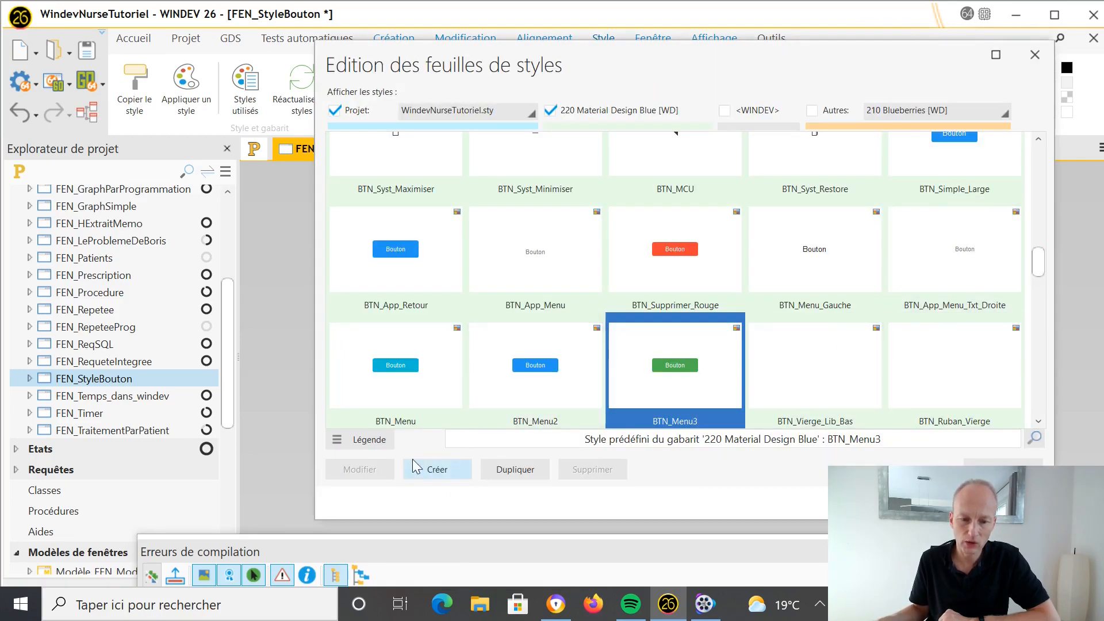
pyautogui.click(446, 474)
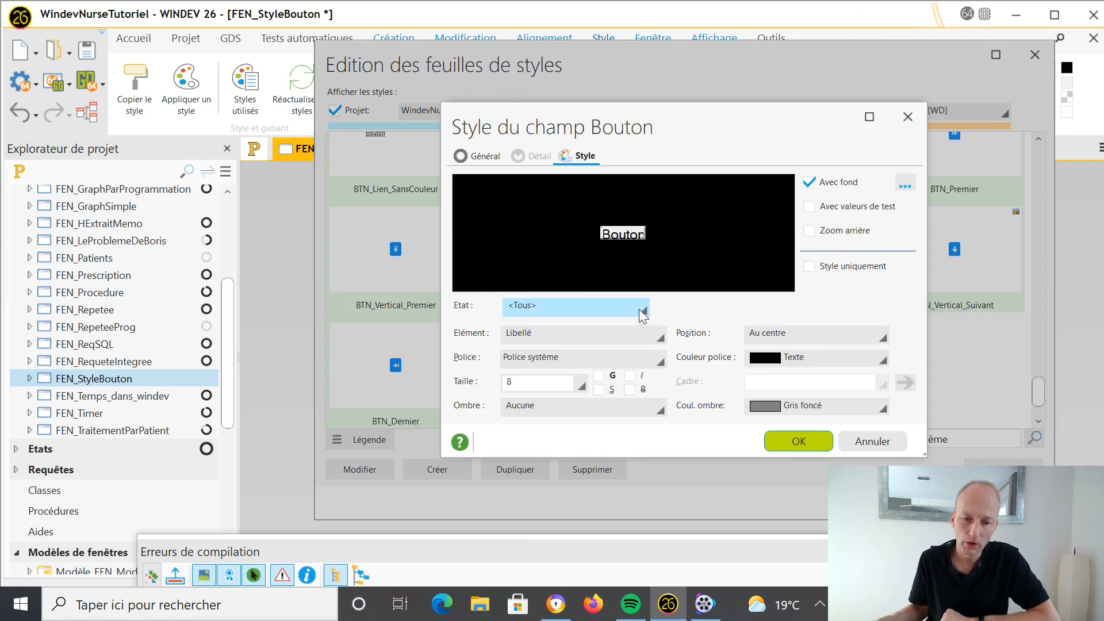
pyautogui.click(664, 337)
pyautogui.click(664, 337)
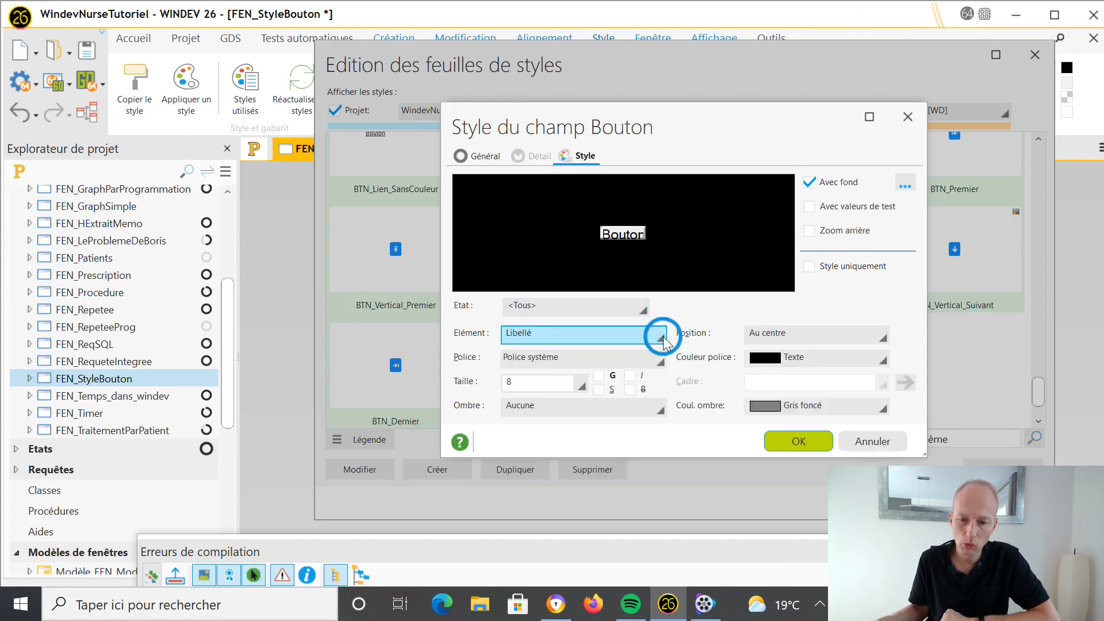
pyautogui.click(582, 385)
pyautogui.click(552, 217)
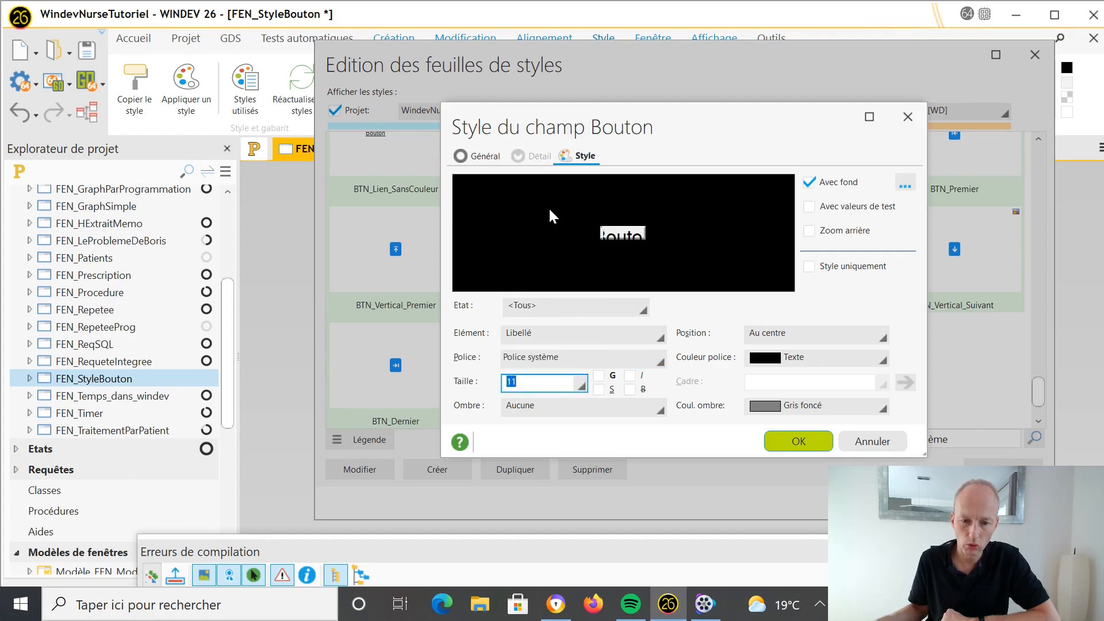
# Set the label's font colour to Rouge demi-teinte and its shadow colour to Jaune
pyautogui.click(882, 360)
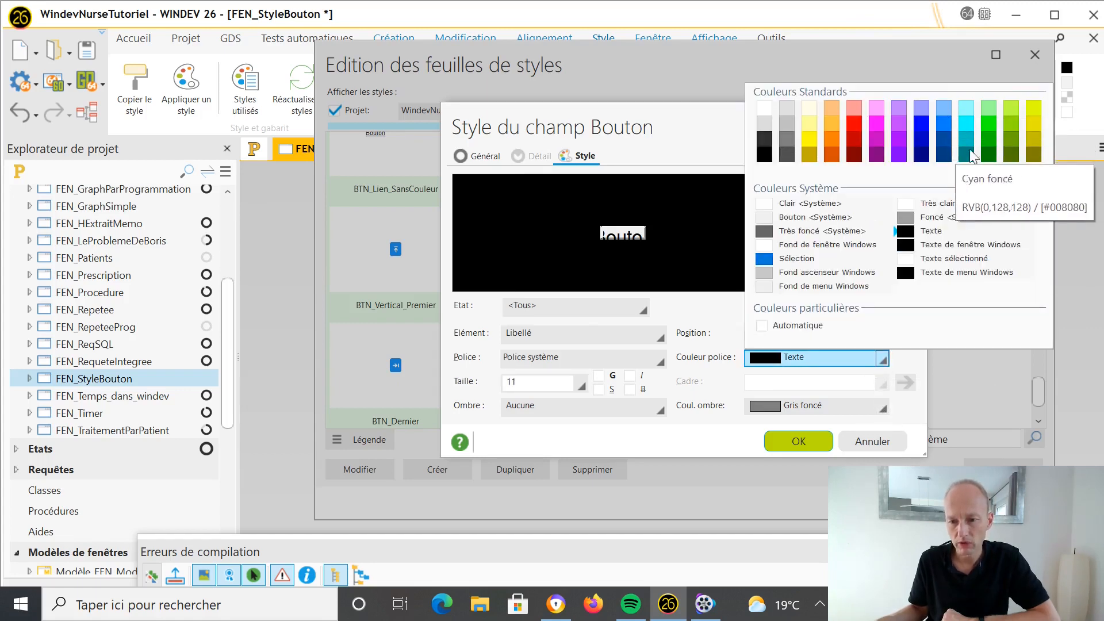
pyautogui.click(856, 141)
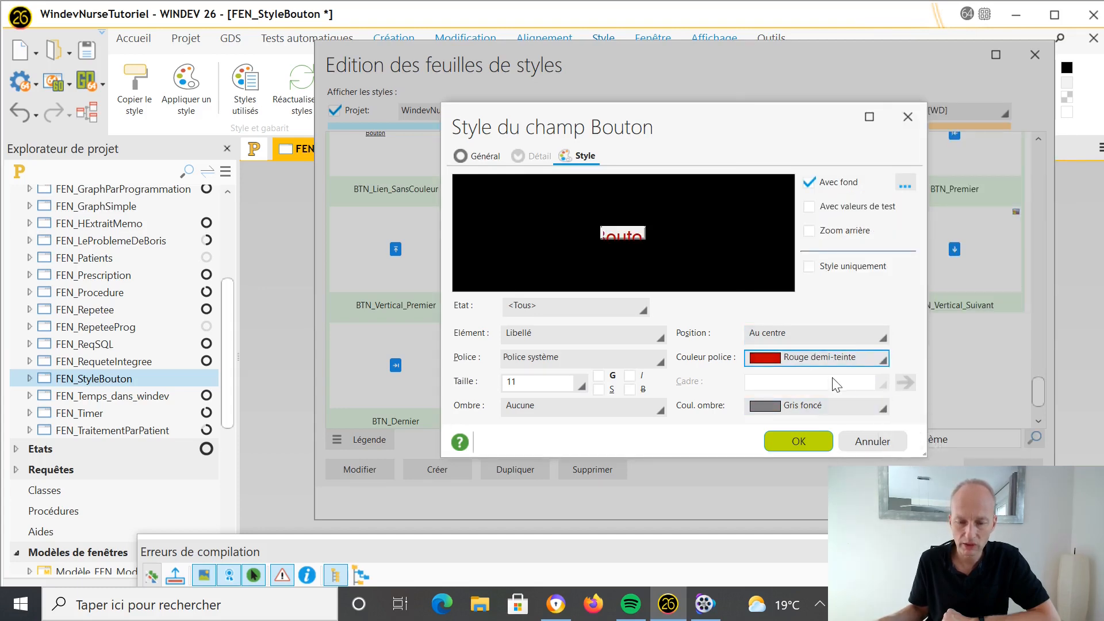
pyautogui.click(883, 408)
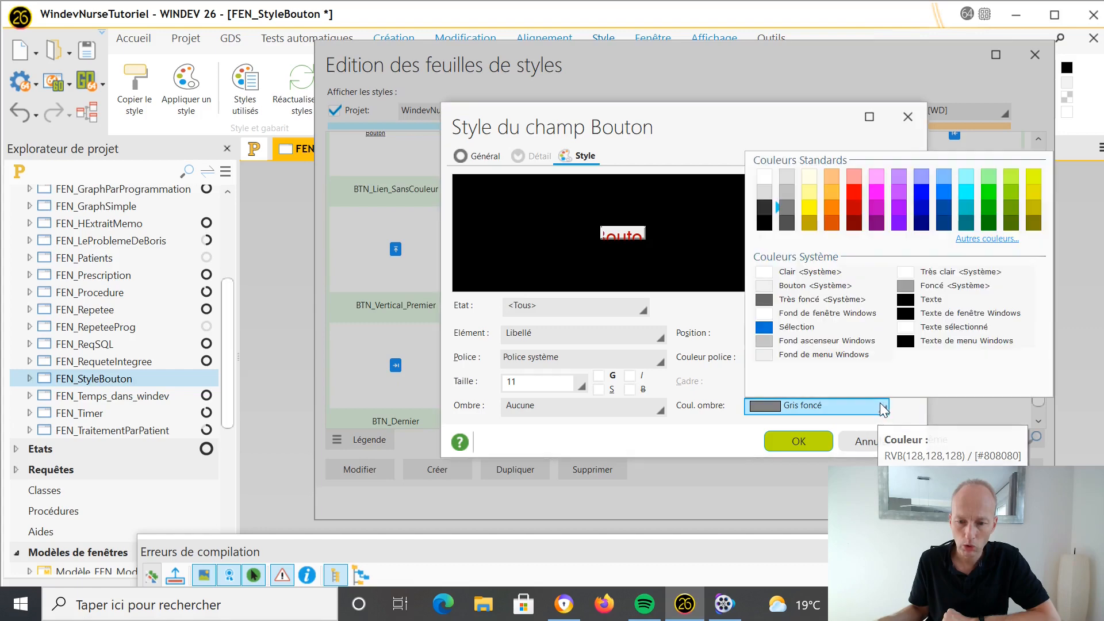
pyautogui.click(810, 207)
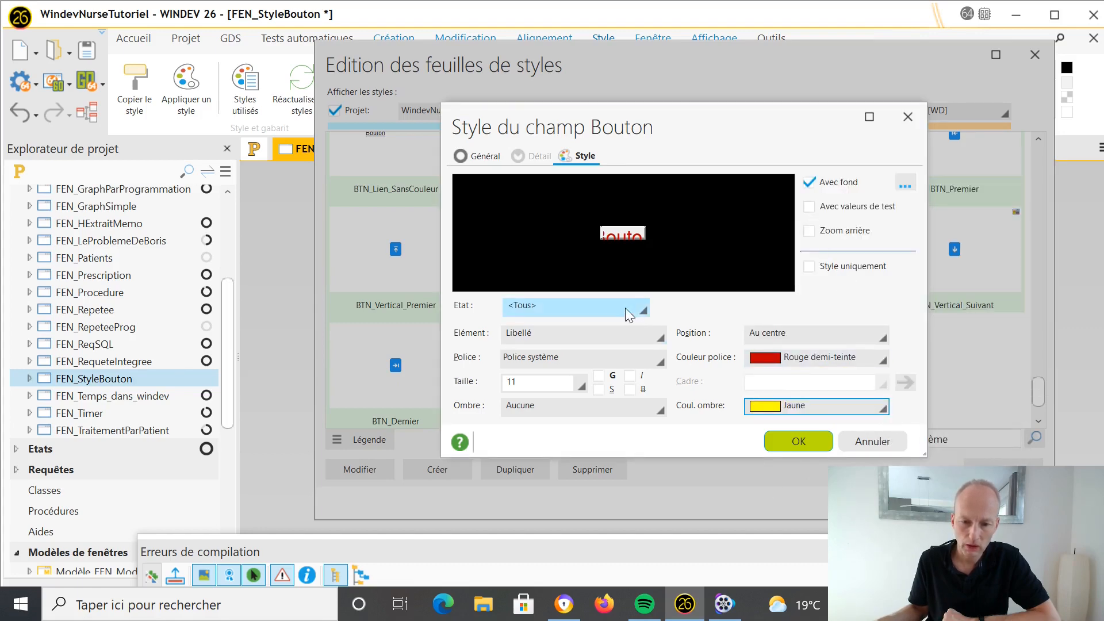
# Give the new style's outer frame (Cadre extérieur) a light blue background and a brighter blue frame colour, and save the style
pyautogui.click(666, 337)
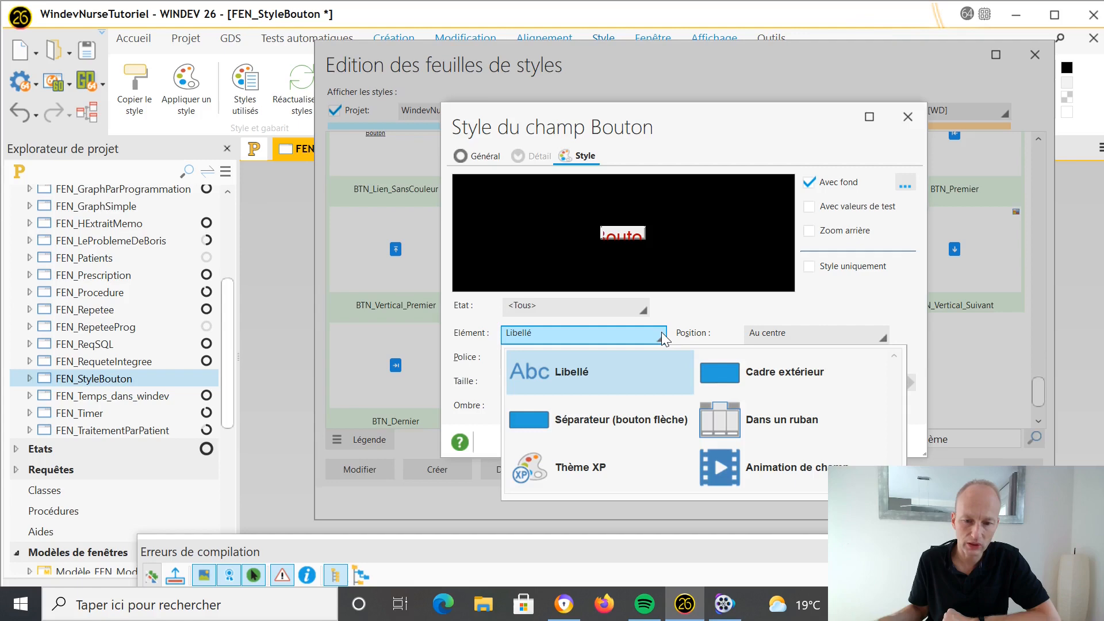
pyautogui.click(753, 371)
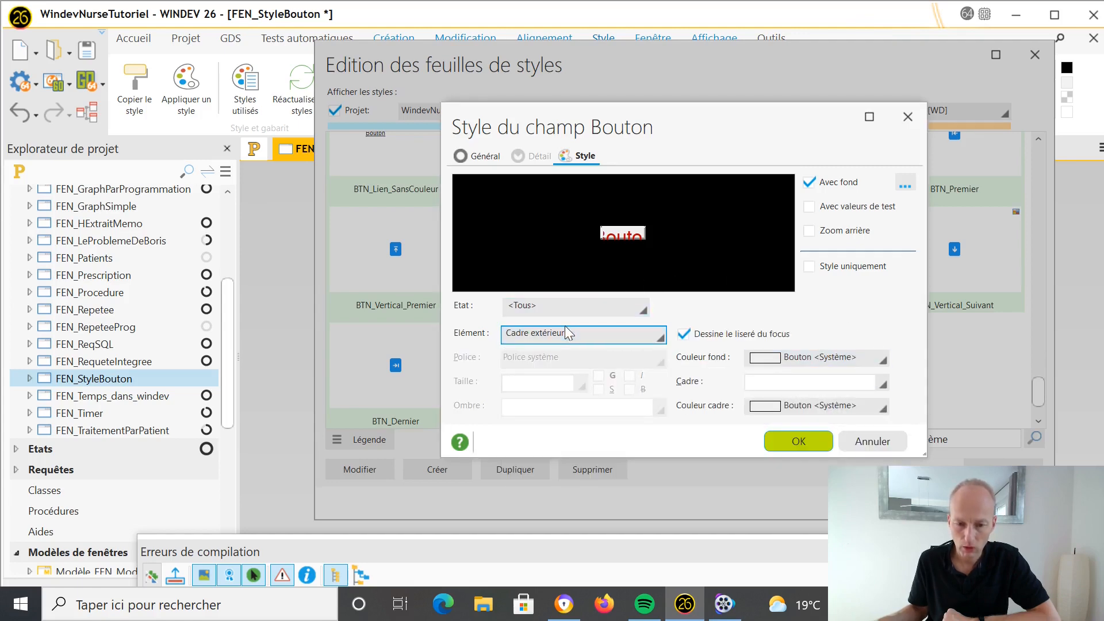
pyautogui.click(884, 361)
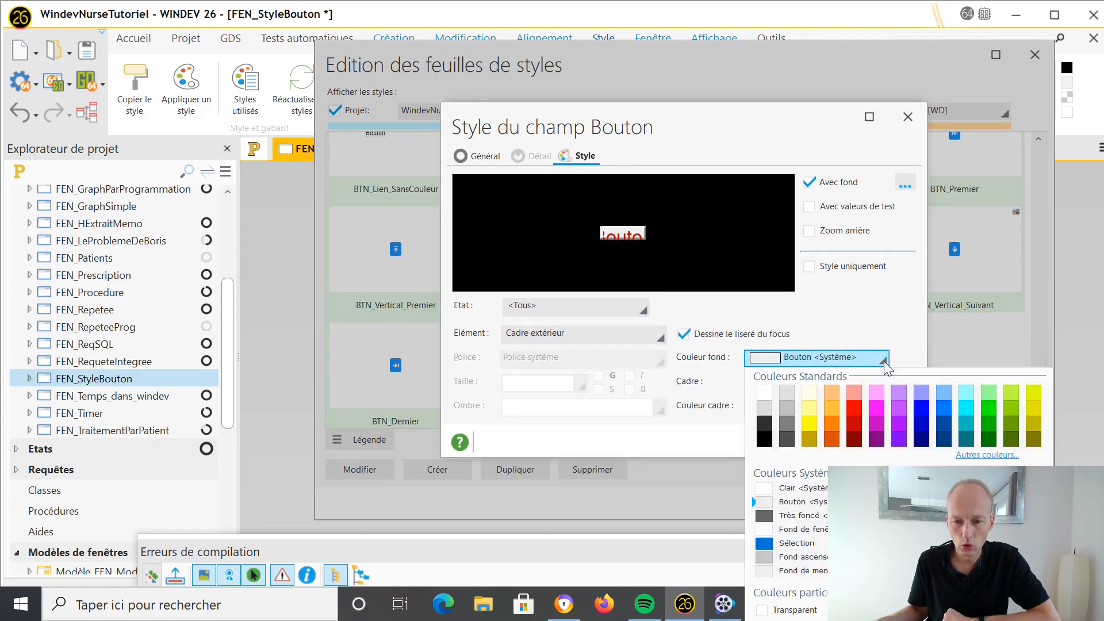
pyautogui.click(948, 394)
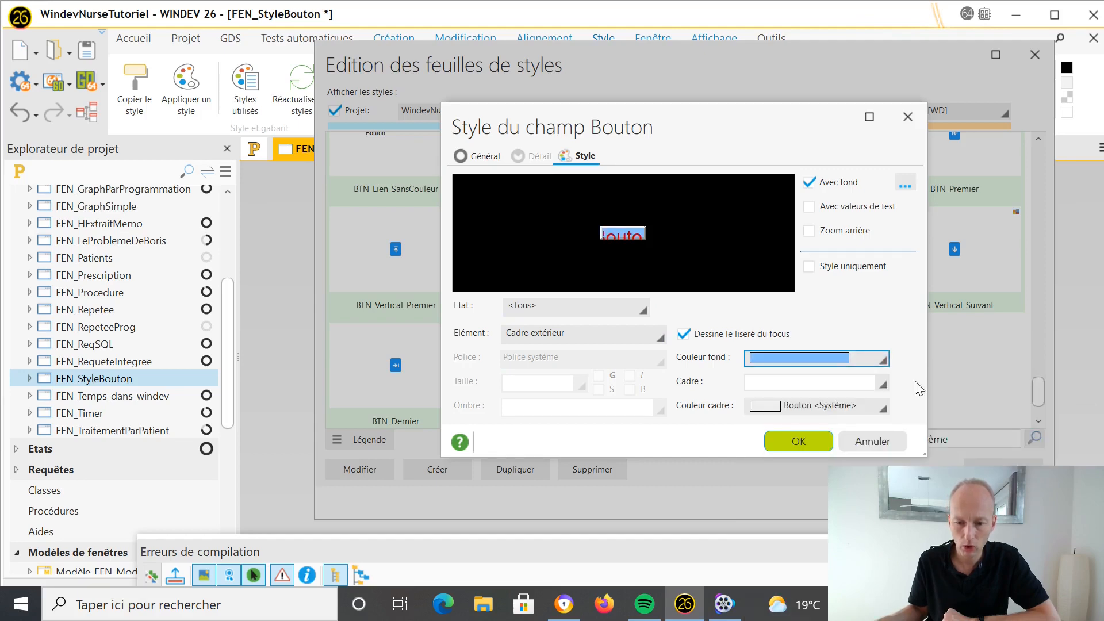
pyautogui.click(883, 408)
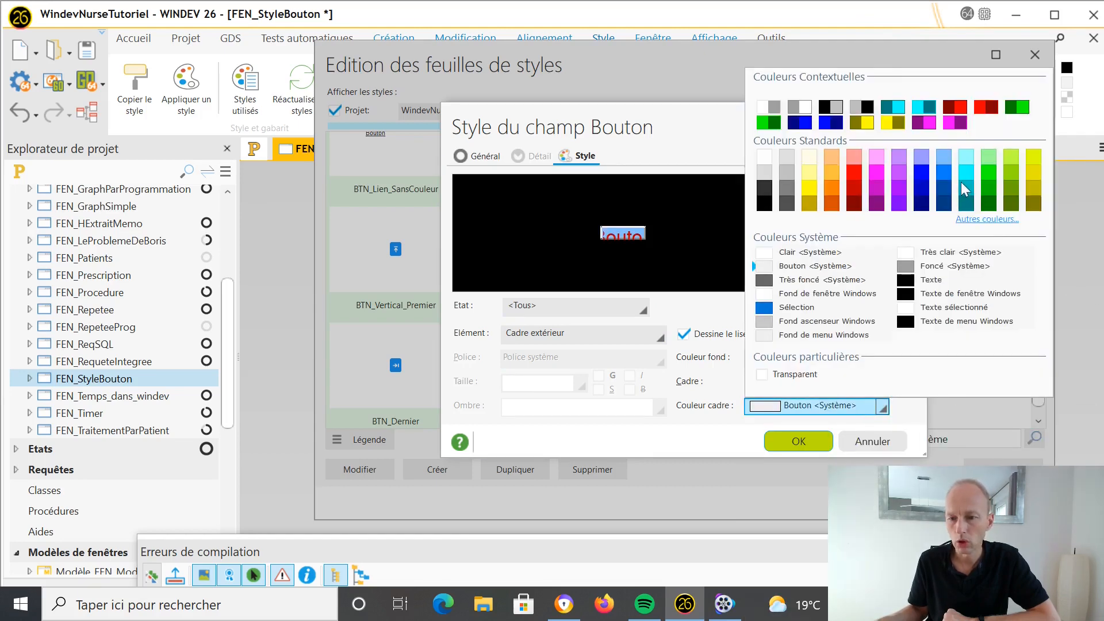
pyautogui.click(945, 178)
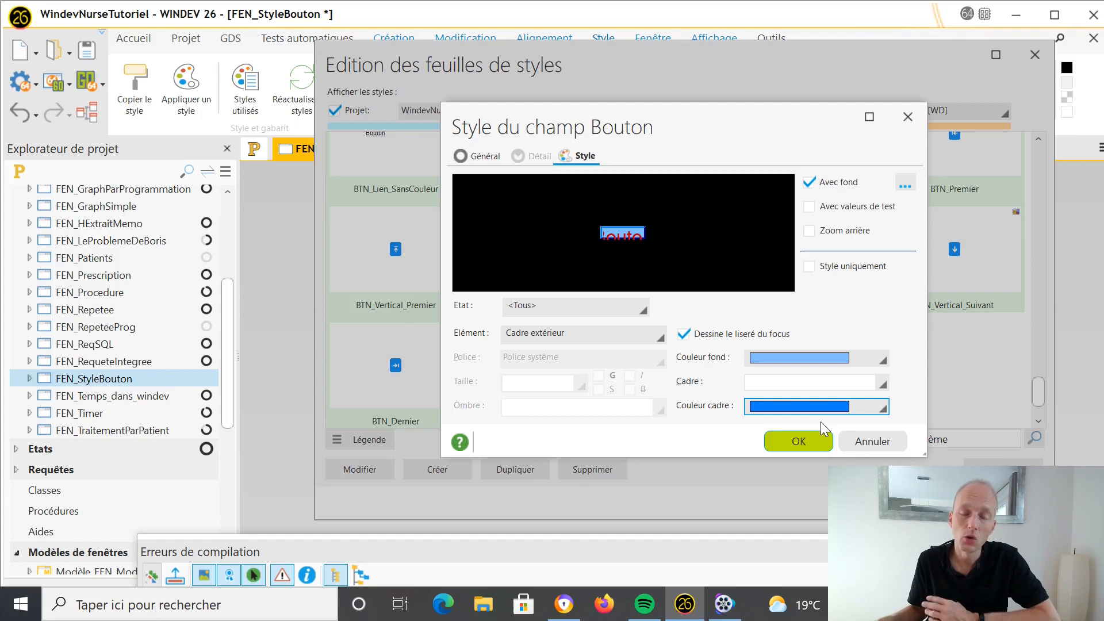
pyautogui.click(812, 440)
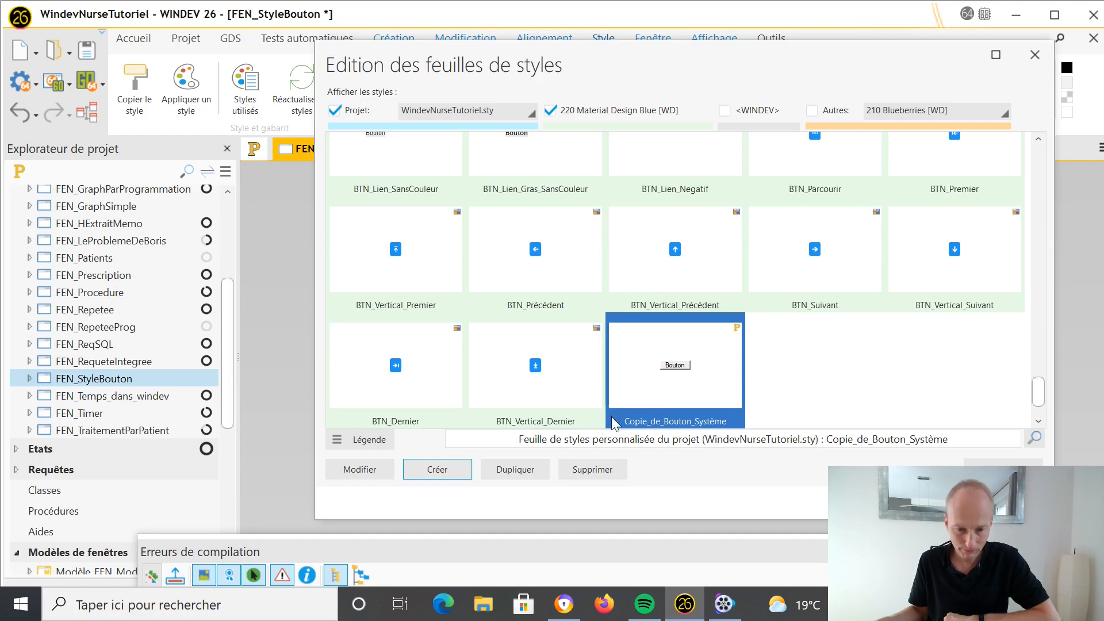
# Rename the new button style to MonStyleAMoi
pyautogui.click(359, 470)
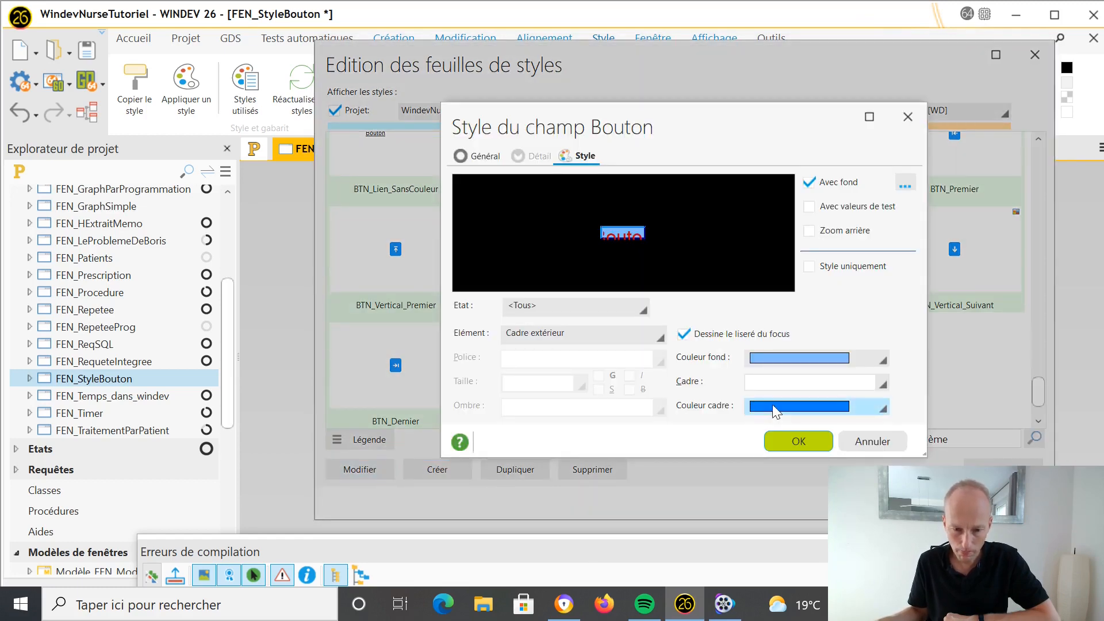
pyautogui.click(486, 158)
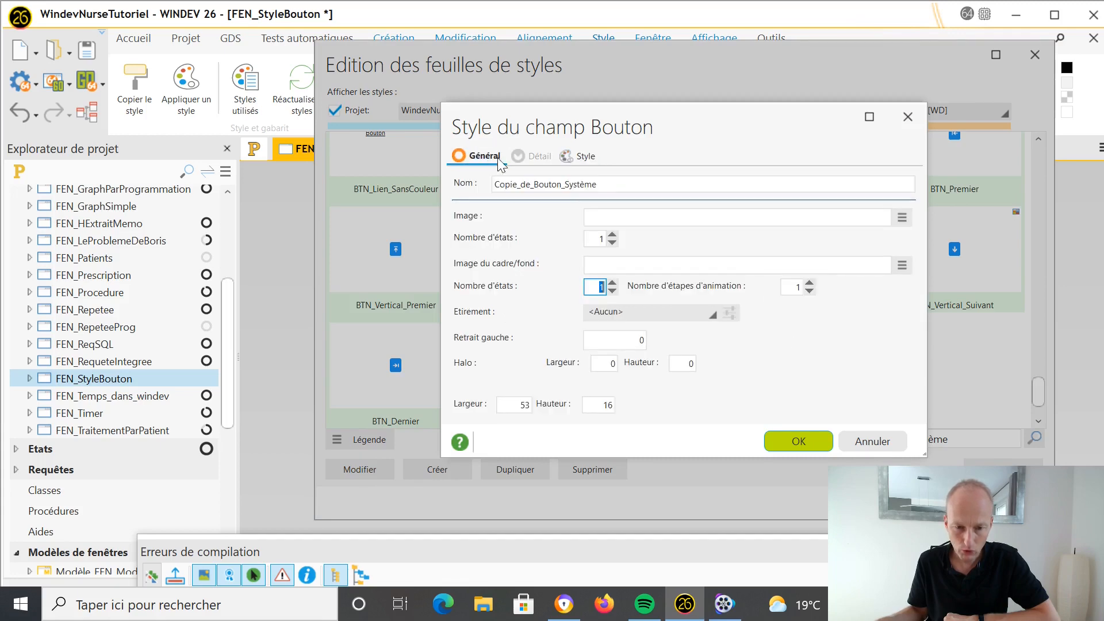
pyautogui.doubleClick(610, 184)
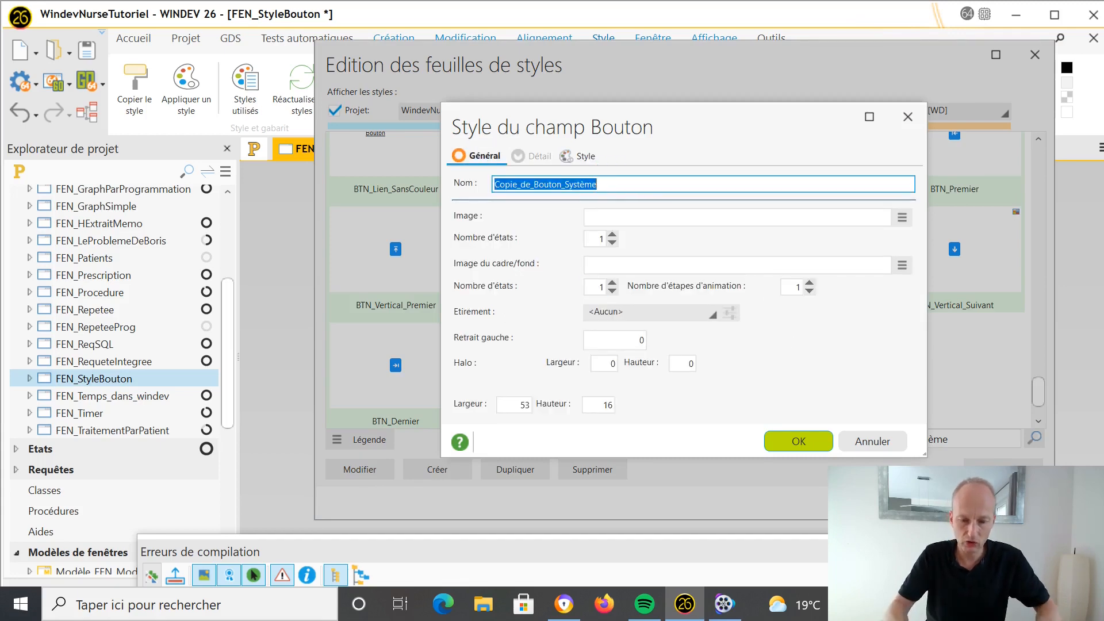
pyautogui.write('MonSt')
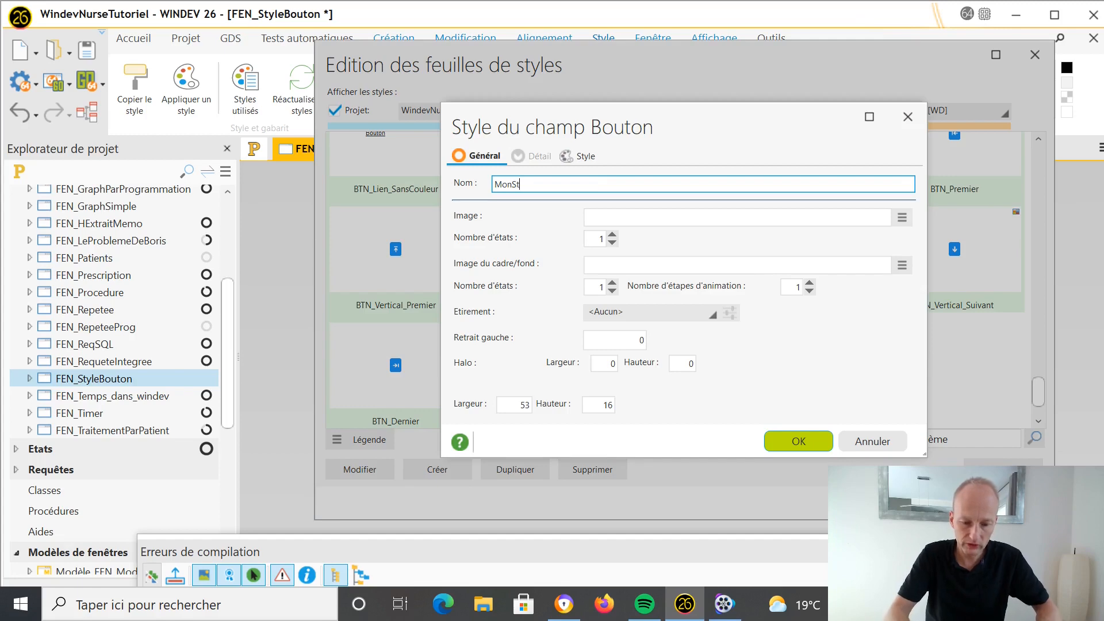
pyautogui.write('yleAMoi')
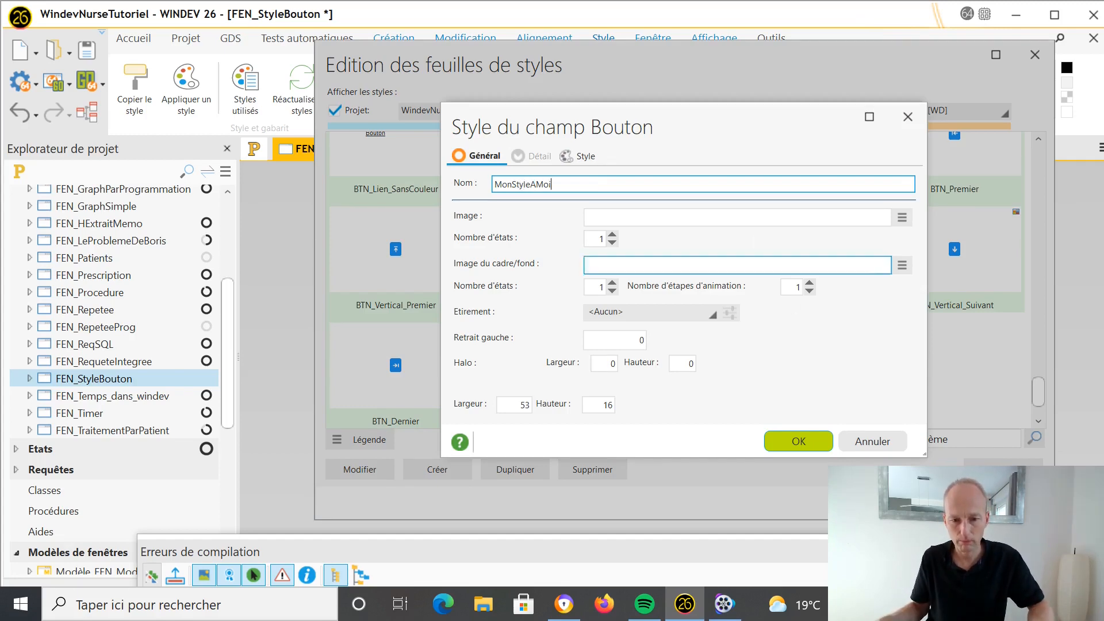
pyautogui.click(799, 442)
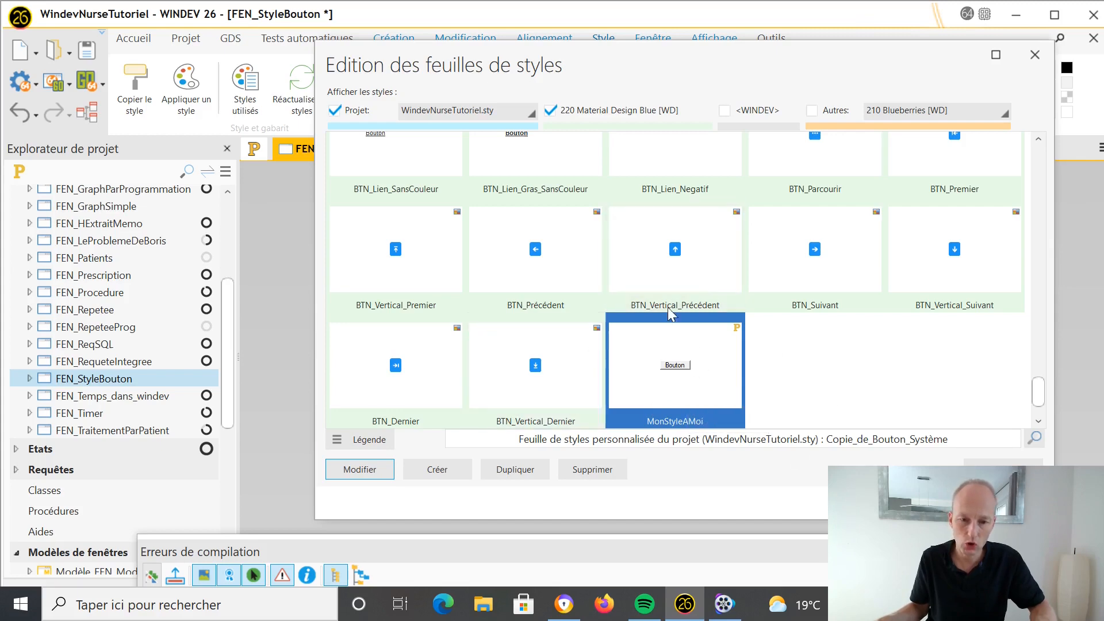
# Apply the MonStyleAMoi style to the third button of FEN_StyleBouton
pyautogui.doubleClick(705, 388)
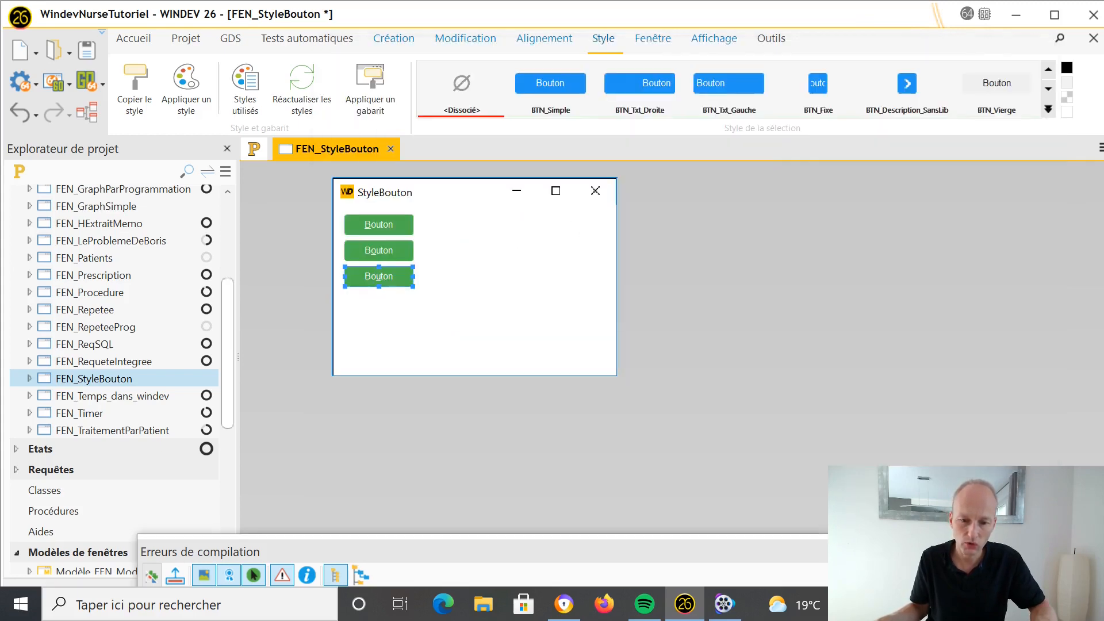
pyautogui.click(434, 305)
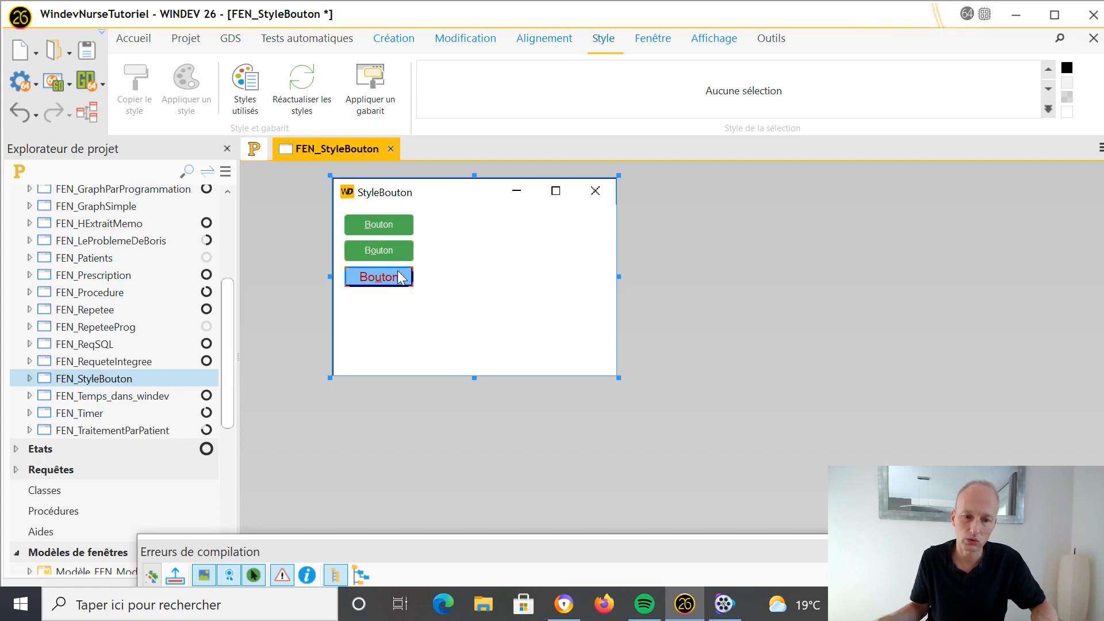
pyautogui.click(406, 280)
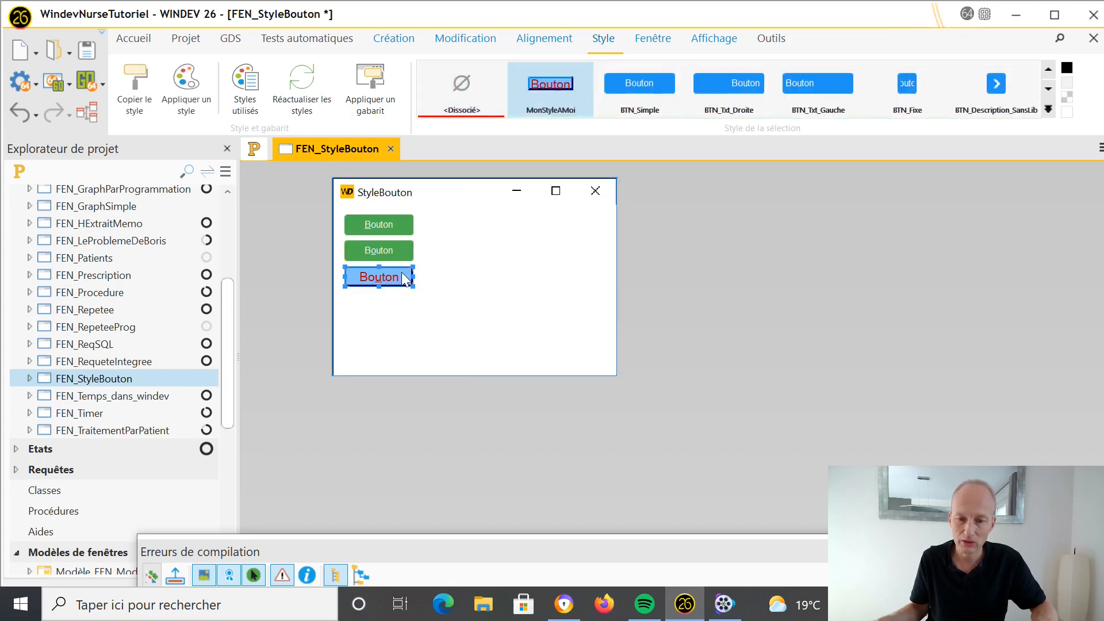
# Open the style choice for the third button and show only the project's own styles, excluding 220 Material Design Blue
pyautogui.rightClick(402, 274)
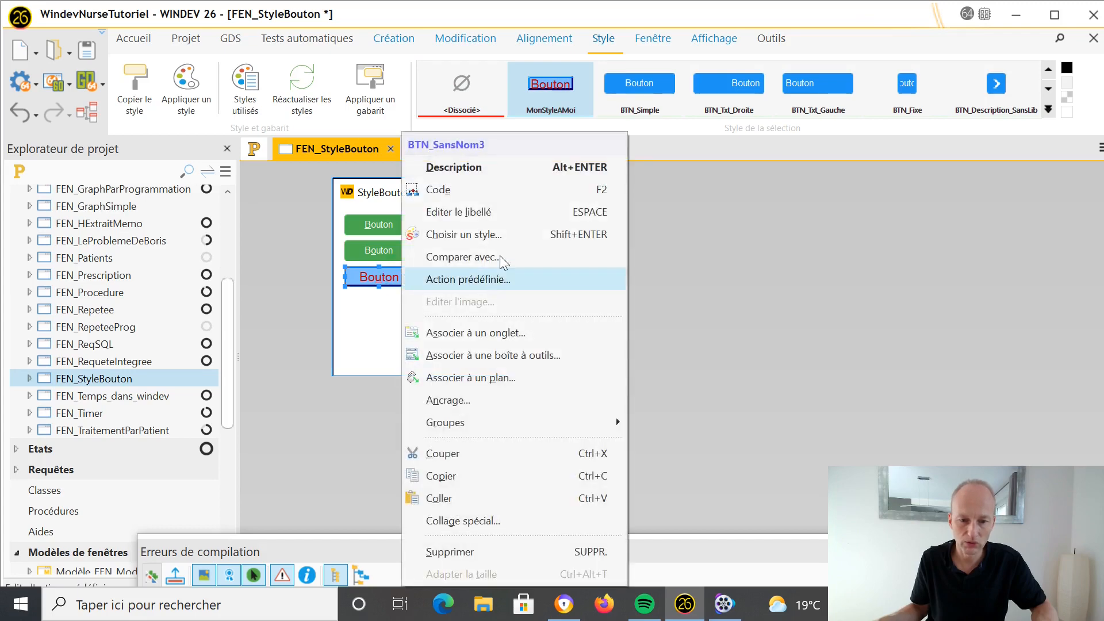
pyautogui.click(508, 234)
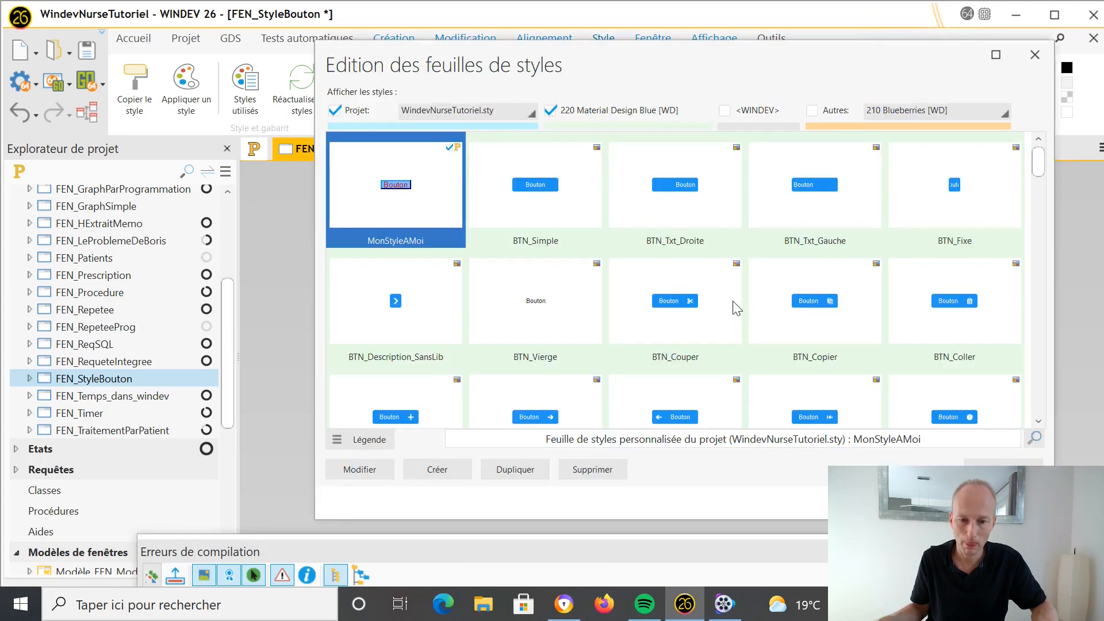
pyautogui.moveTo(1041, 169)
pyautogui.mouseDown()
pyautogui.moveTo(1023, 315)
pyautogui.moveTo(1035, 105)
pyautogui.moveTo(1041, 205)
pyautogui.moveTo(1040, 167)
pyautogui.mouseUp()
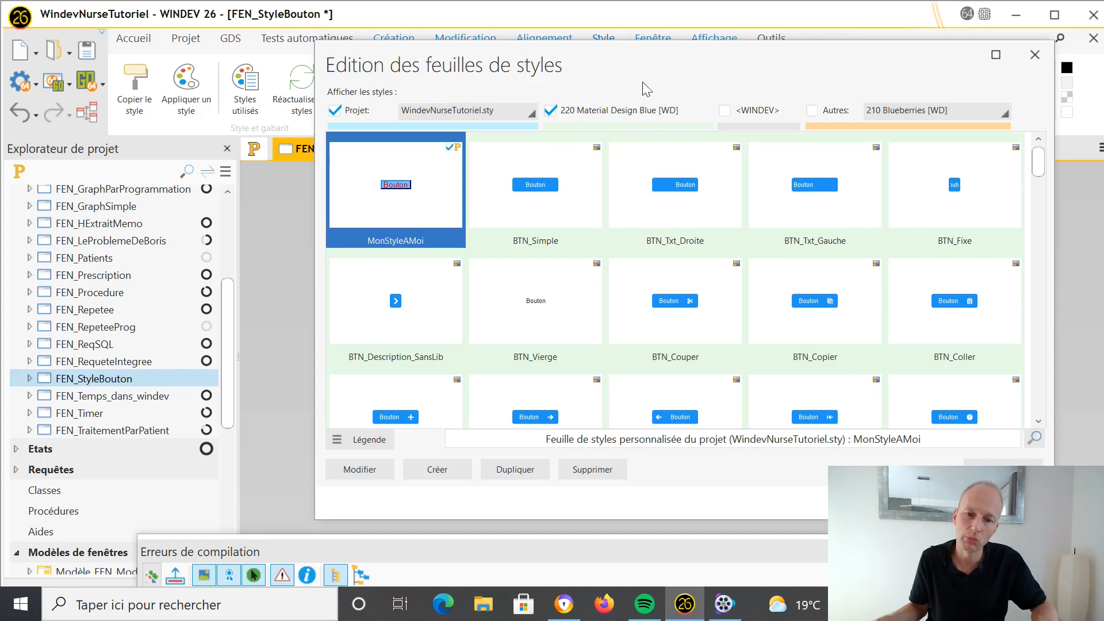
pyautogui.click(550, 111)
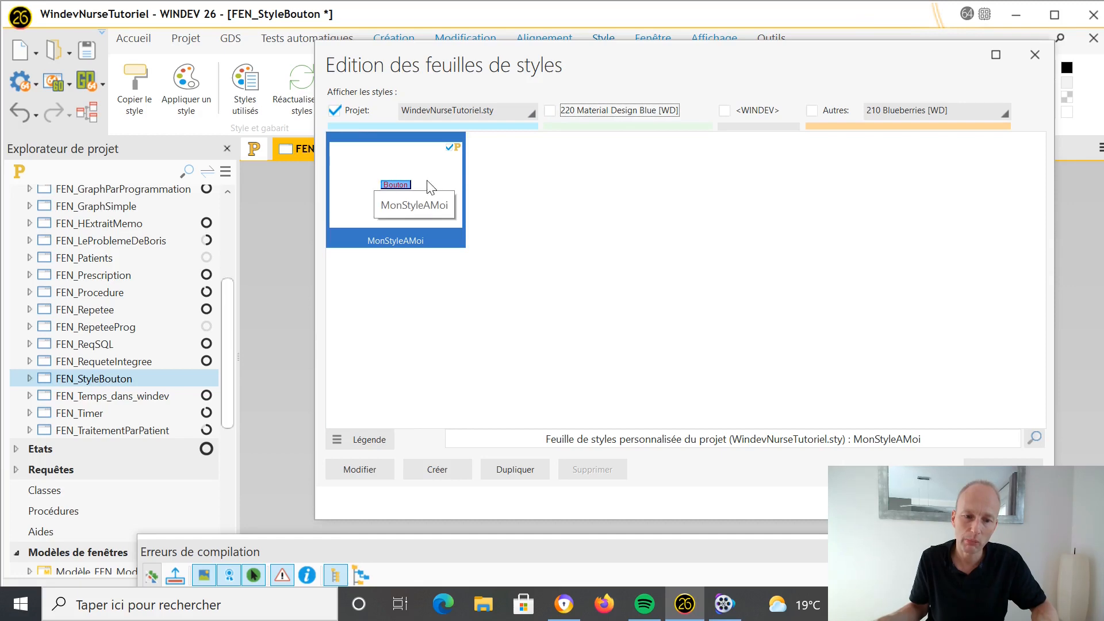
# Change MonStyleAMoi's outer frame background colour to Jaune and apply the updated style to the third button
pyautogui.click(375, 468)
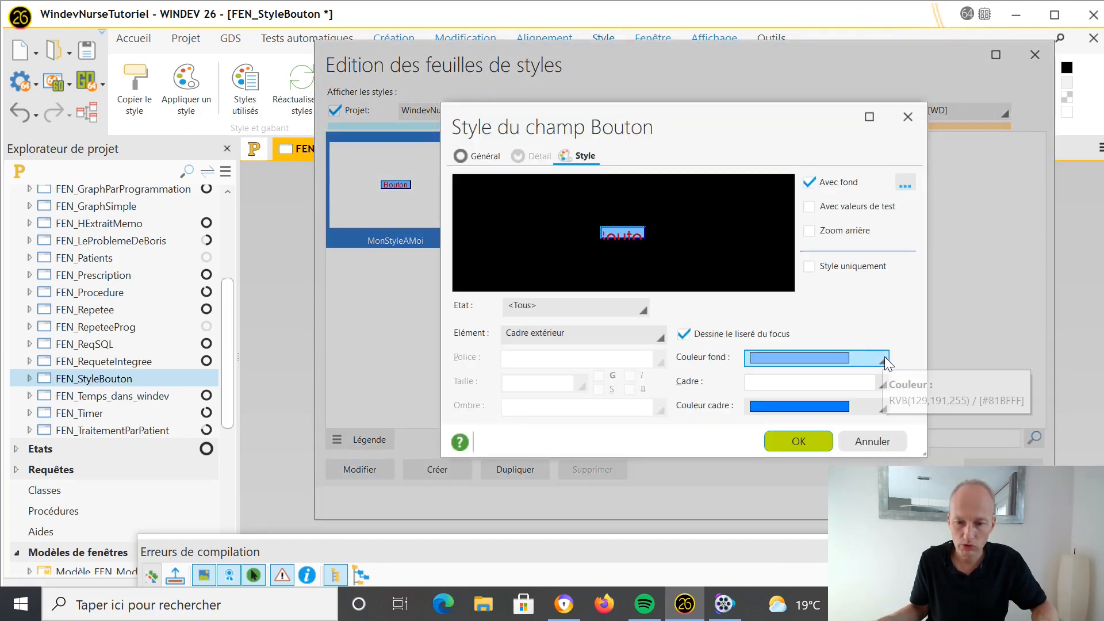
pyautogui.click(883, 357)
pyautogui.click(877, 405)
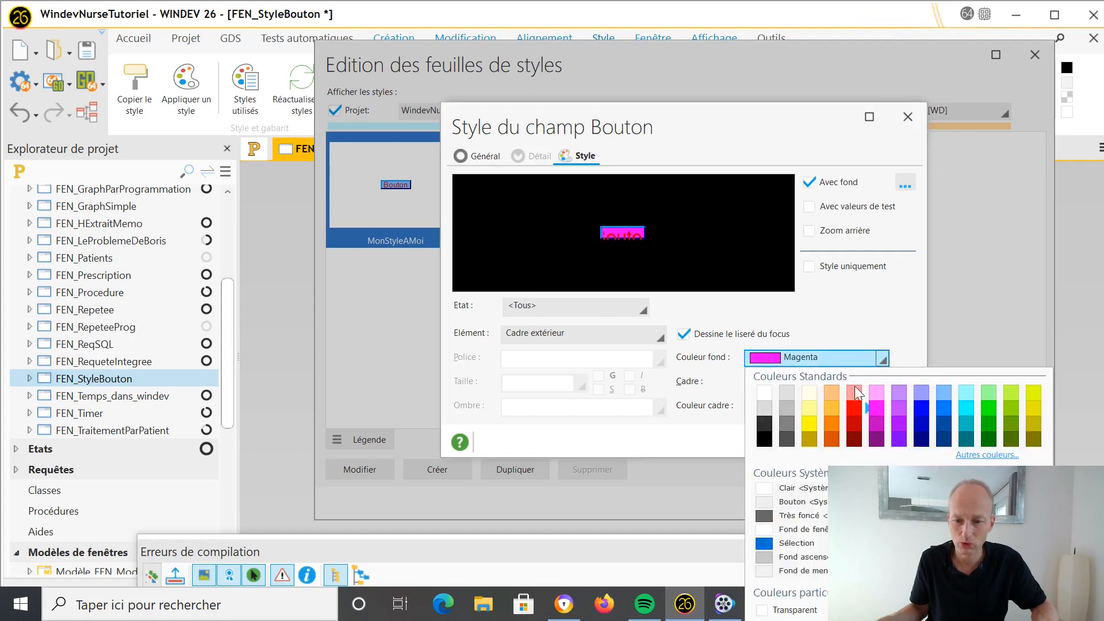
pyautogui.click(809, 422)
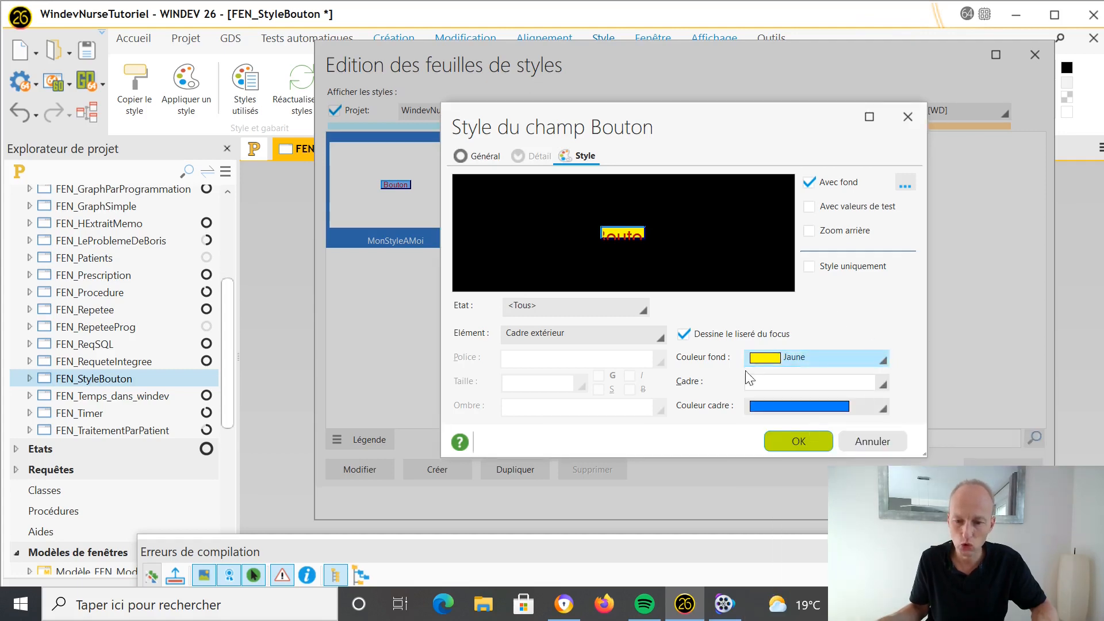
pyautogui.click(784, 446)
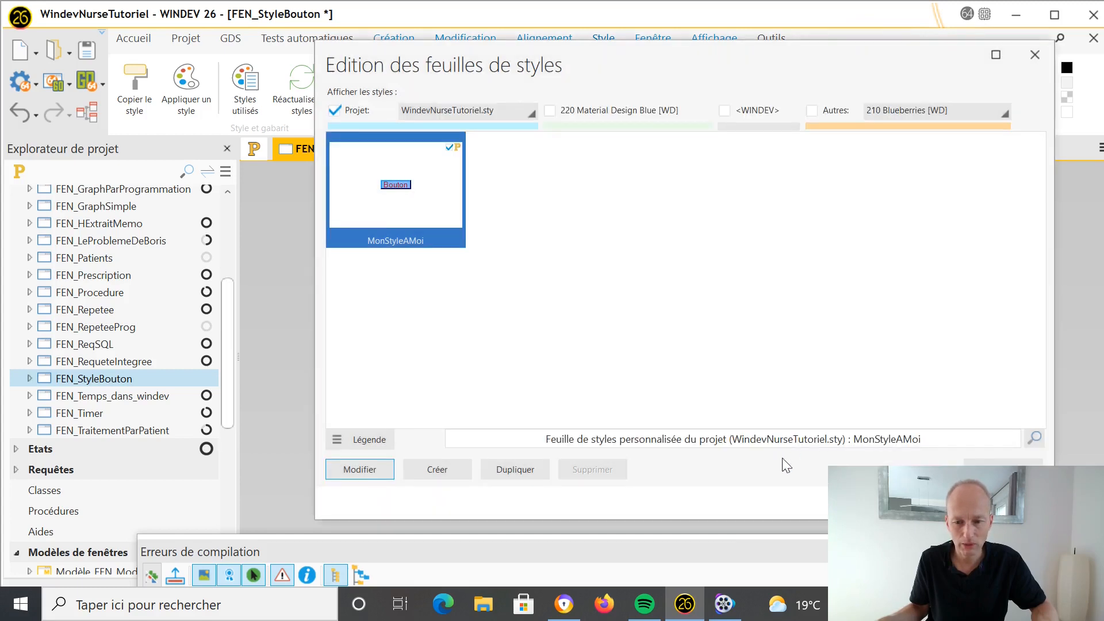
pyautogui.click(1004, 503)
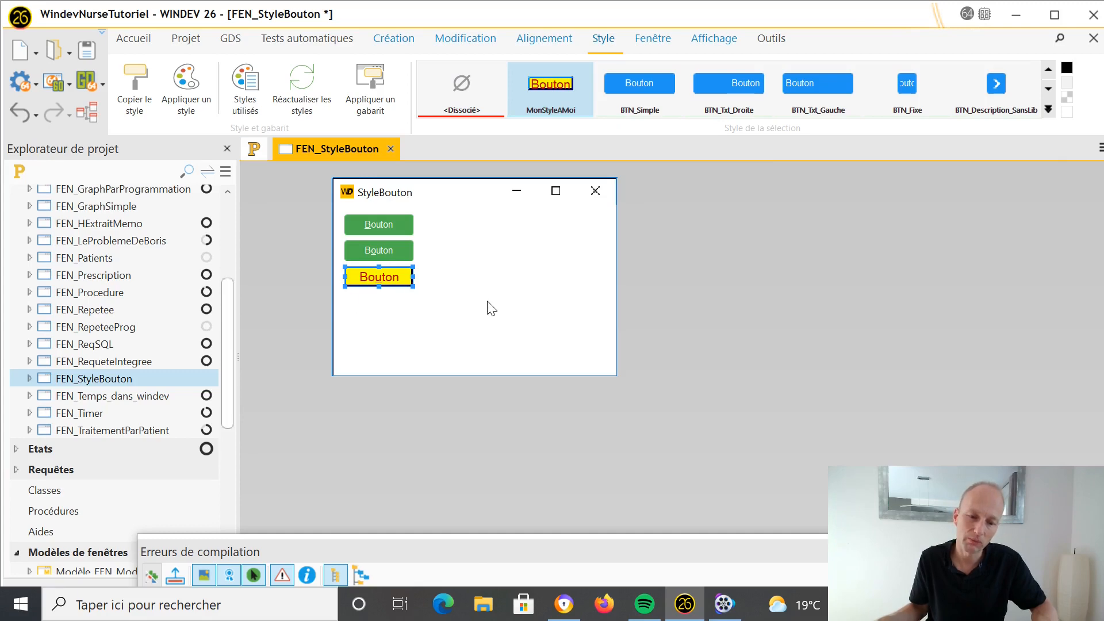
# Apply the project style MonStyleAMoi to the first and second buttons together
pyautogui.click(403, 251)
pyautogui.rightClick(403, 251)
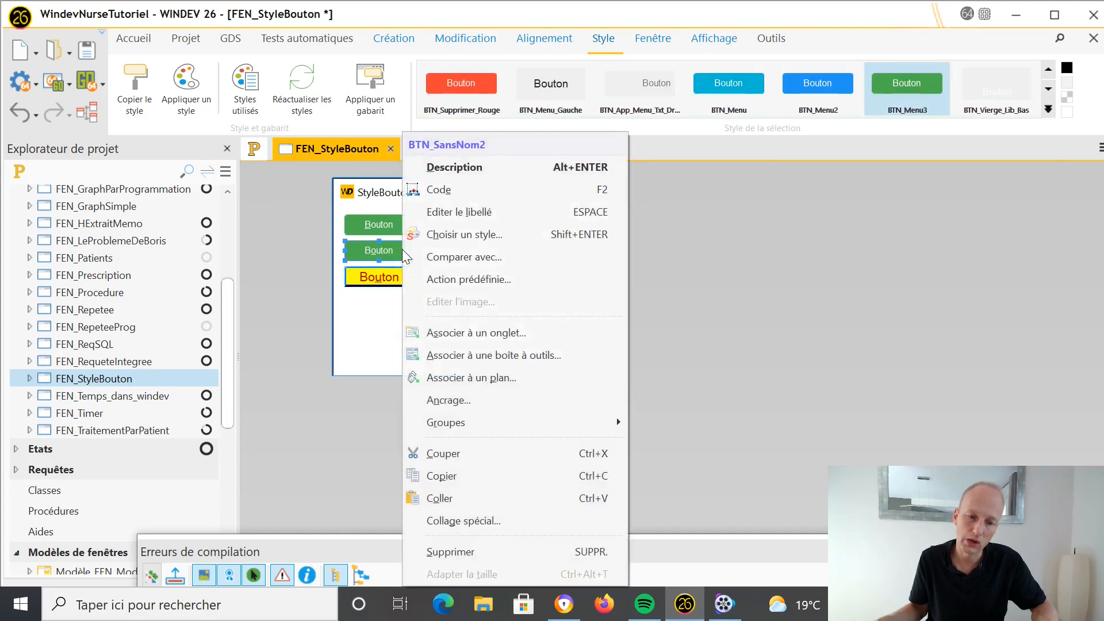
pyautogui.click(389, 230)
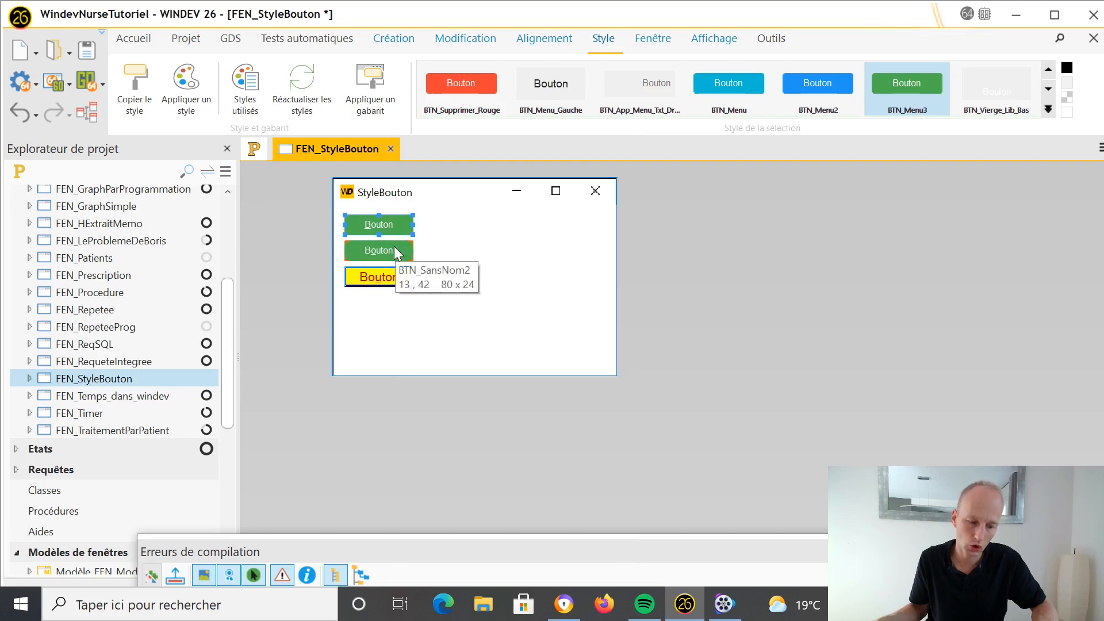
pyautogui.keyDown('ctrl'); pyautogui.click(397, 252); pyautogui.keyUp('ctrl')
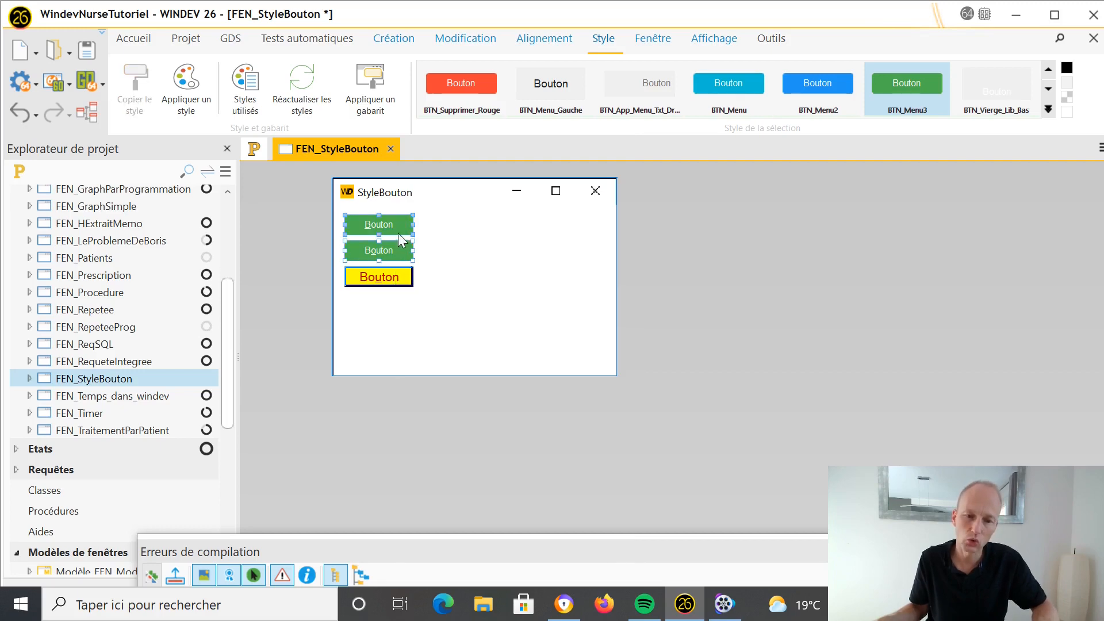
pyautogui.rightClick(403, 226)
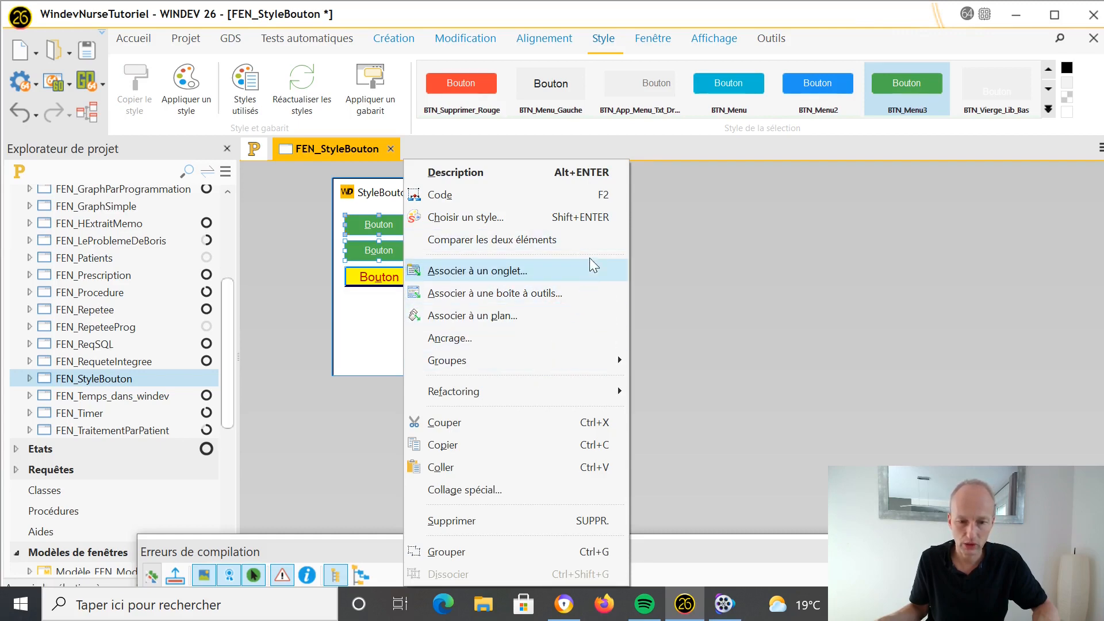
pyautogui.click(595, 222)
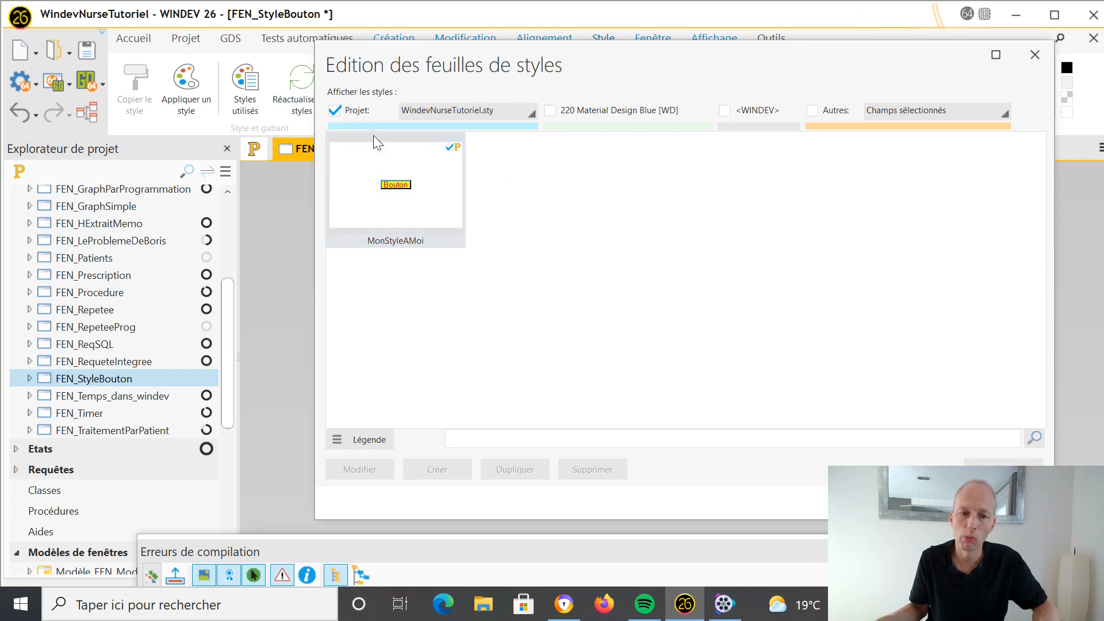
pyautogui.click(550, 112)
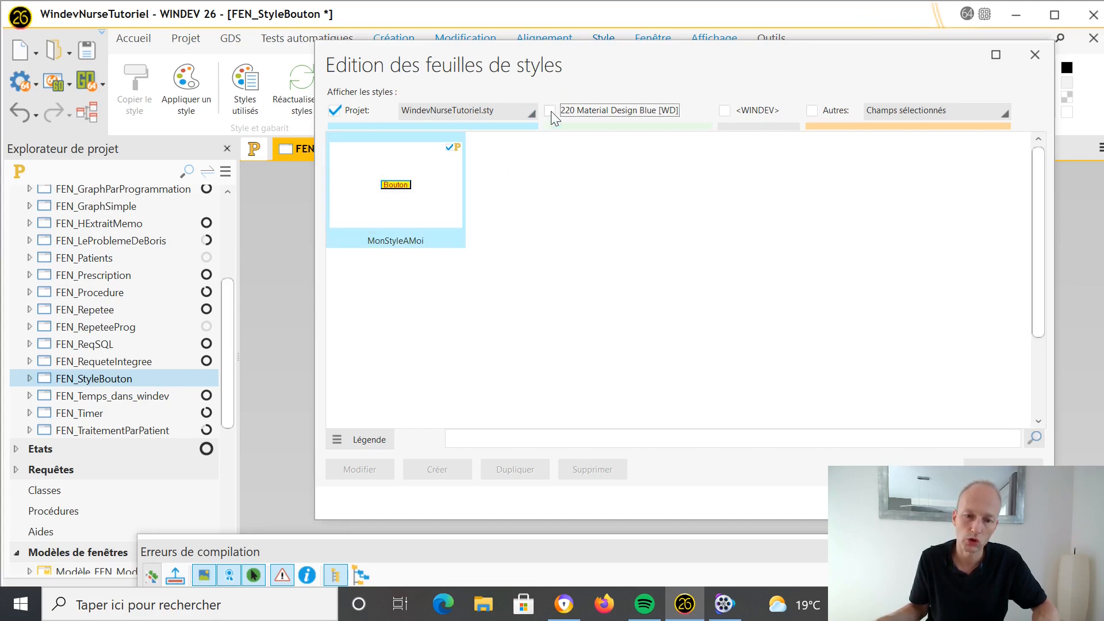
pyautogui.click(551, 111)
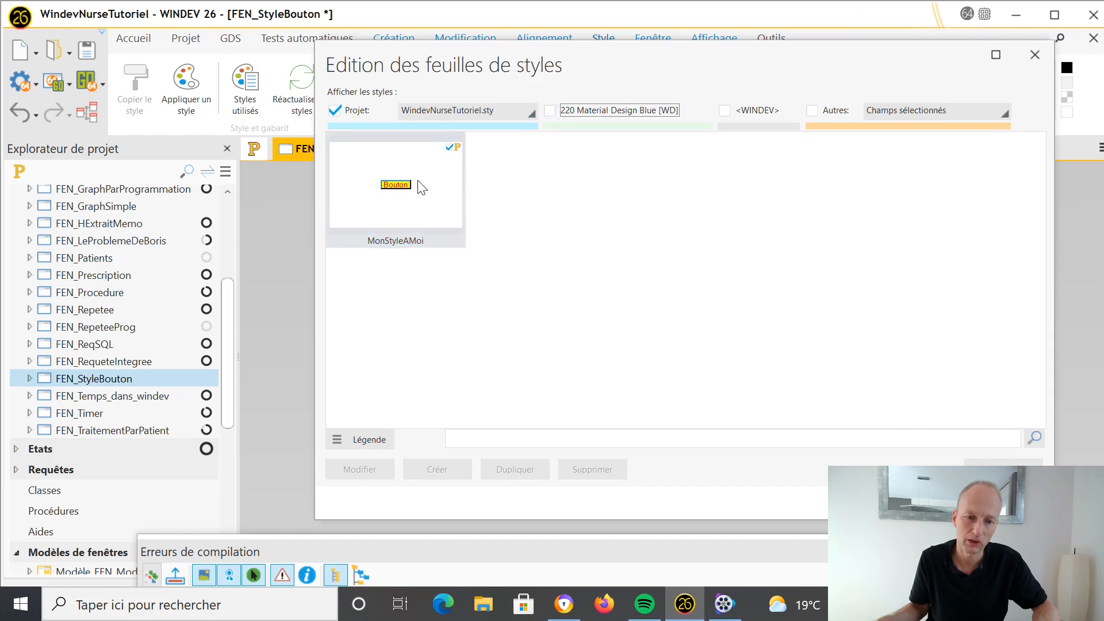
pyautogui.click(422, 190)
pyautogui.click(930, 503)
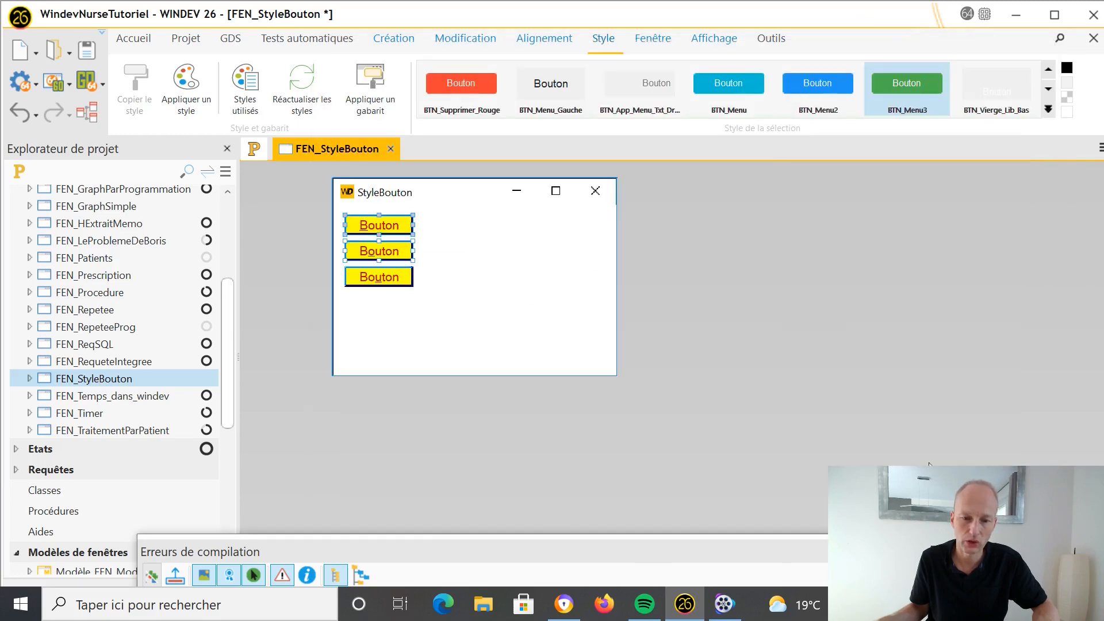
# Enlarge the FEN_StyleBouton window in both width and height
pyautogui.click(524, 306)
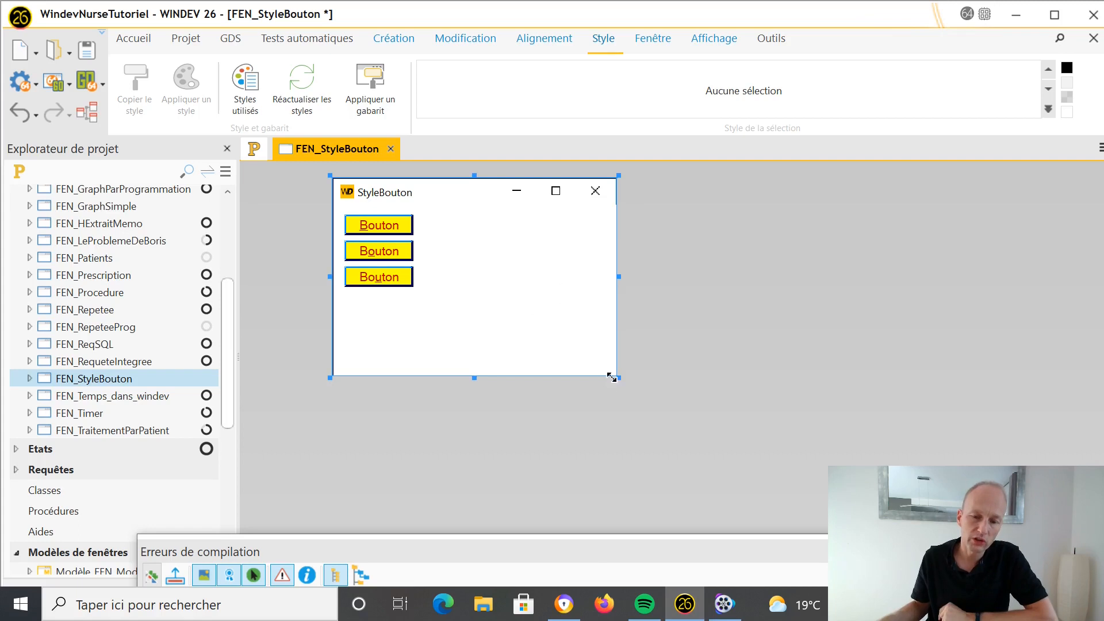
pyautogui.moveTo(621, 378); pyautogui.dragTo(802, 514)
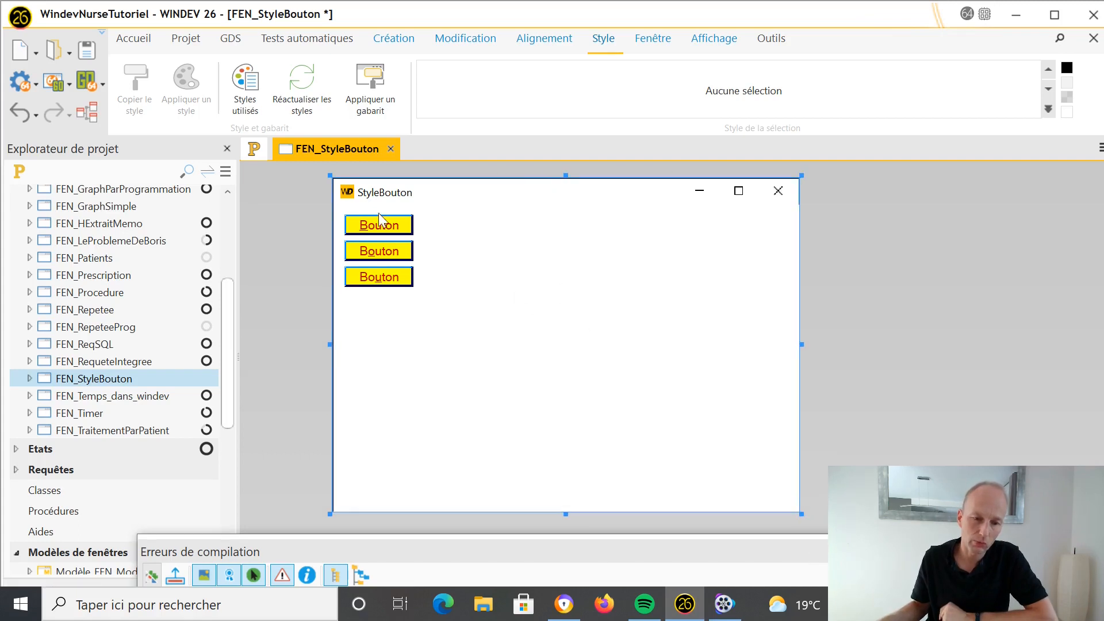
# Open the FEN_Demarrage window and show the style choice for its patients table, including the 220 Material Design Blue styles
pyautogui.click(391, 42)
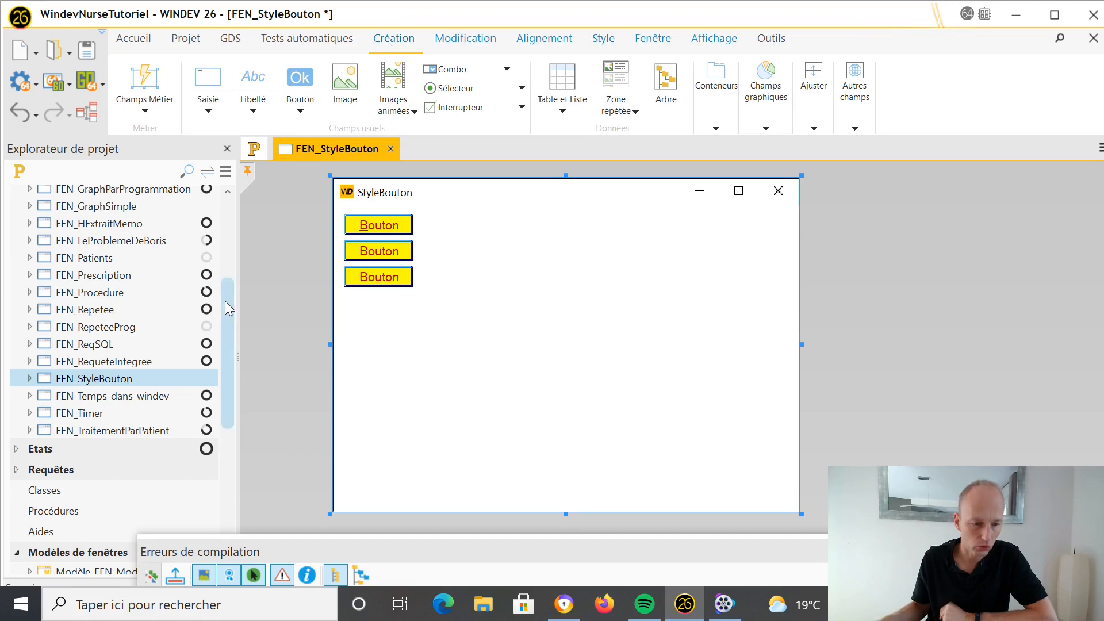
pyautogui.moveTo(226, 281); pyautogui.dragTo(234, 221)
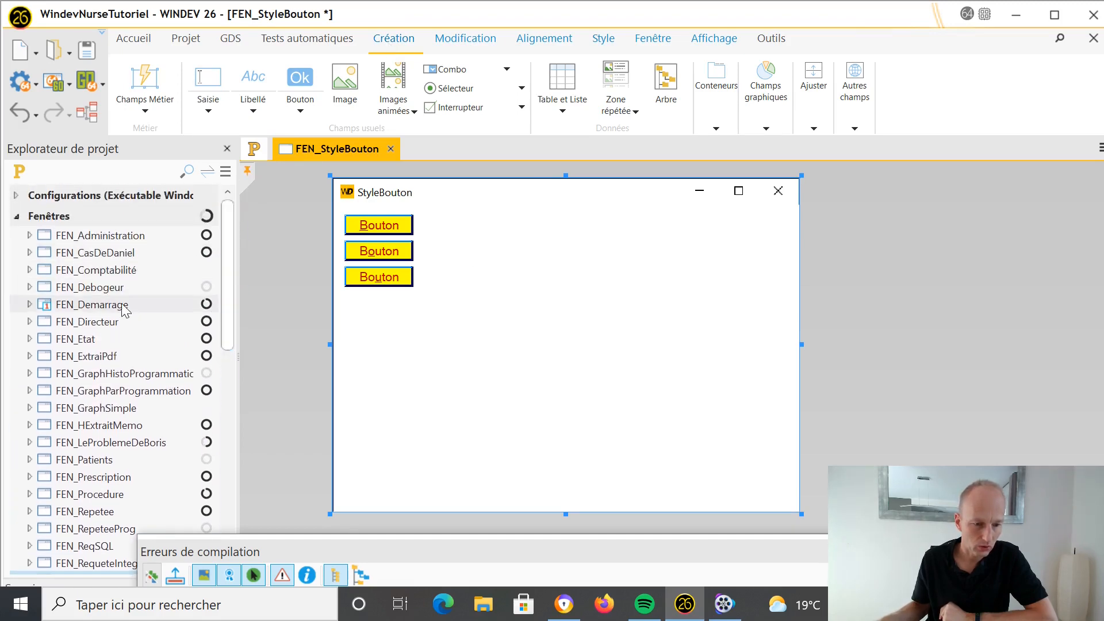
pyautogui.doubleClick(140, 306)
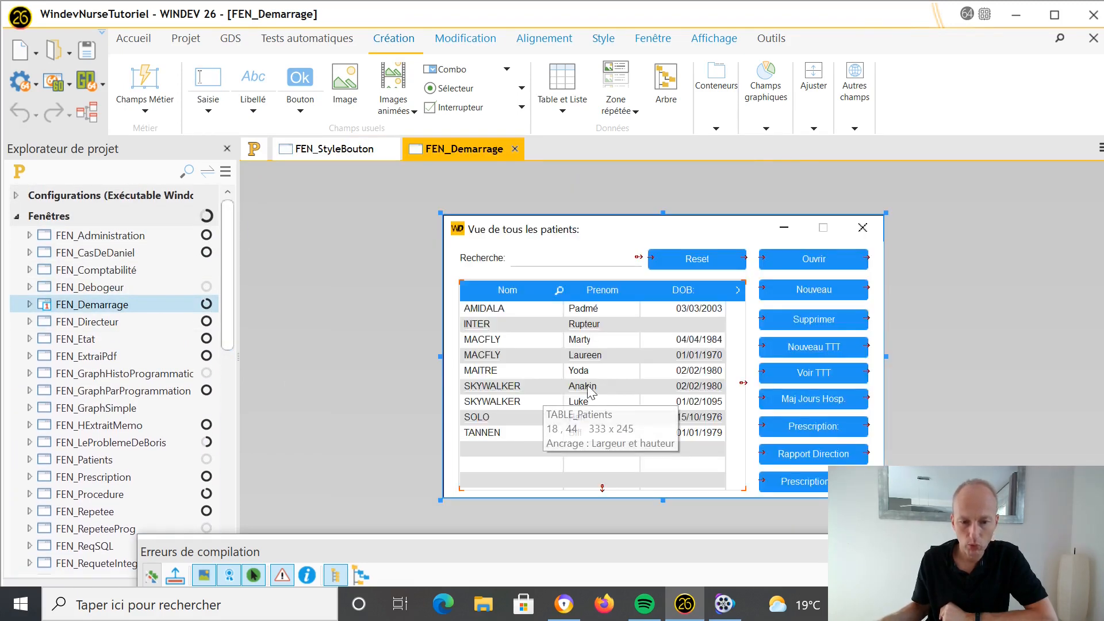
pyautogui.rightClick(591, 392)
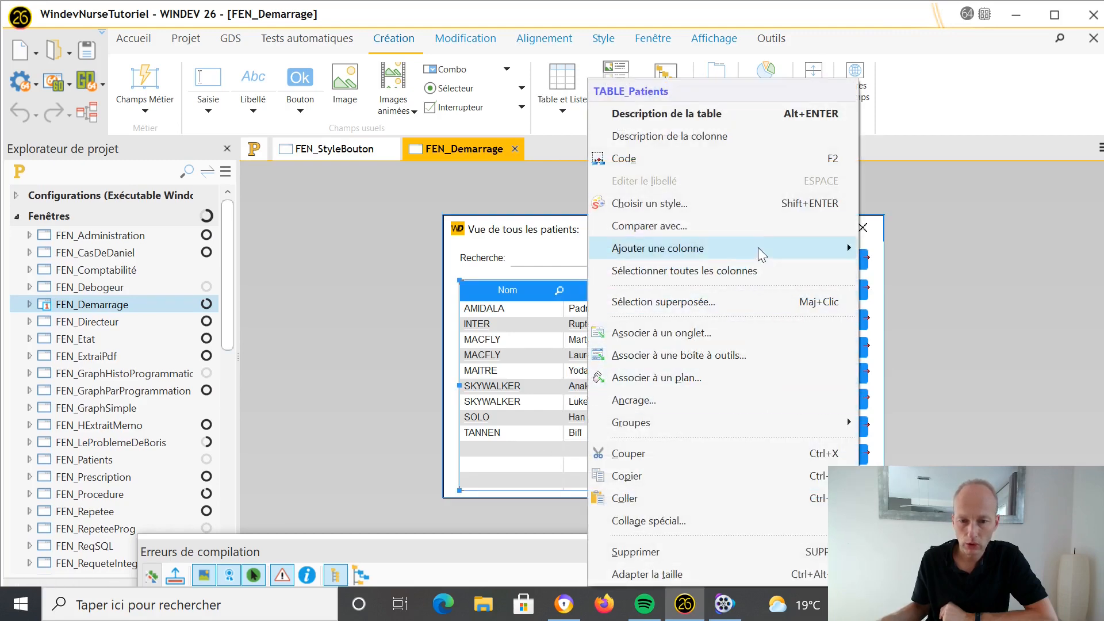
pyautogui.click(761, 204)
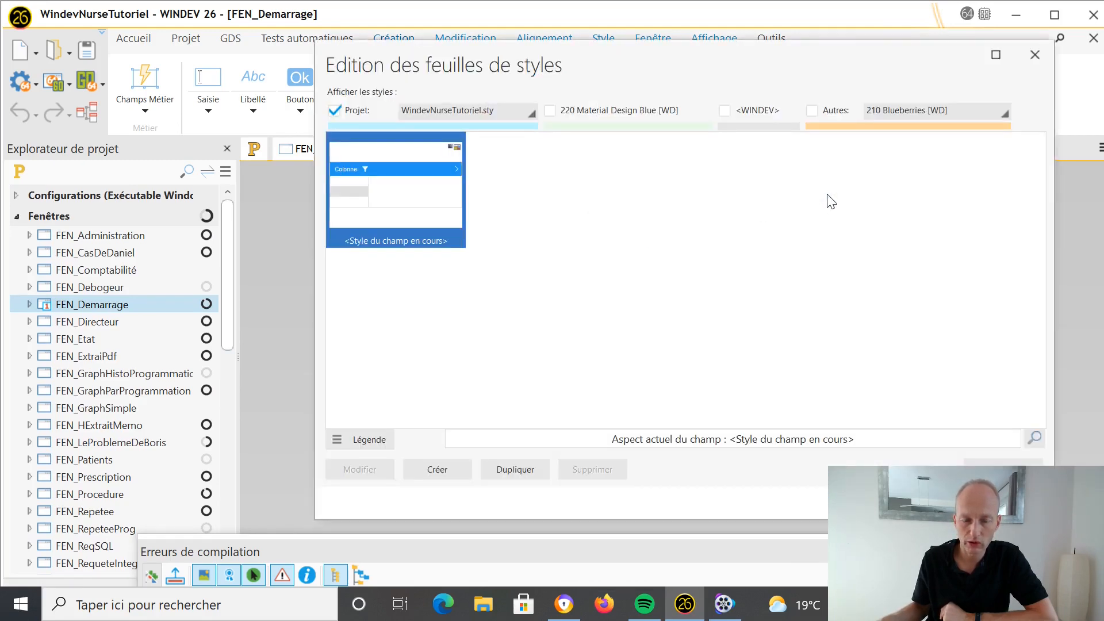
pyautogui.click(551, 110)
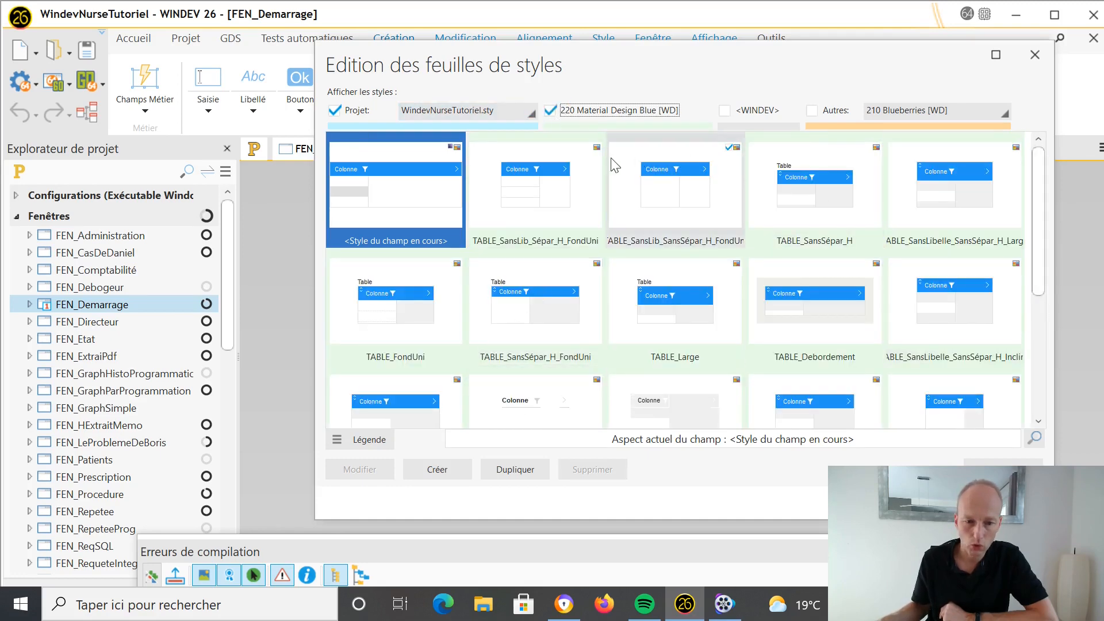
# Create a table style and try an outer frame with Rouge pastel background and Magenta demi-teinte frame colour
pyautogui.click(446, 467)
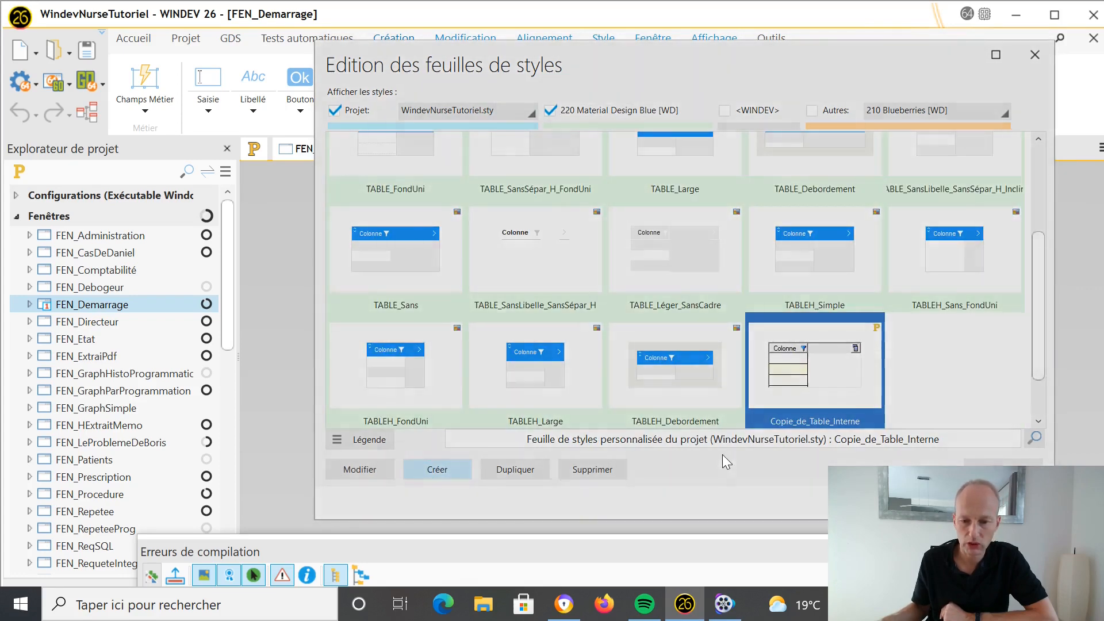
pyautogui.doubleClick(814, 424)
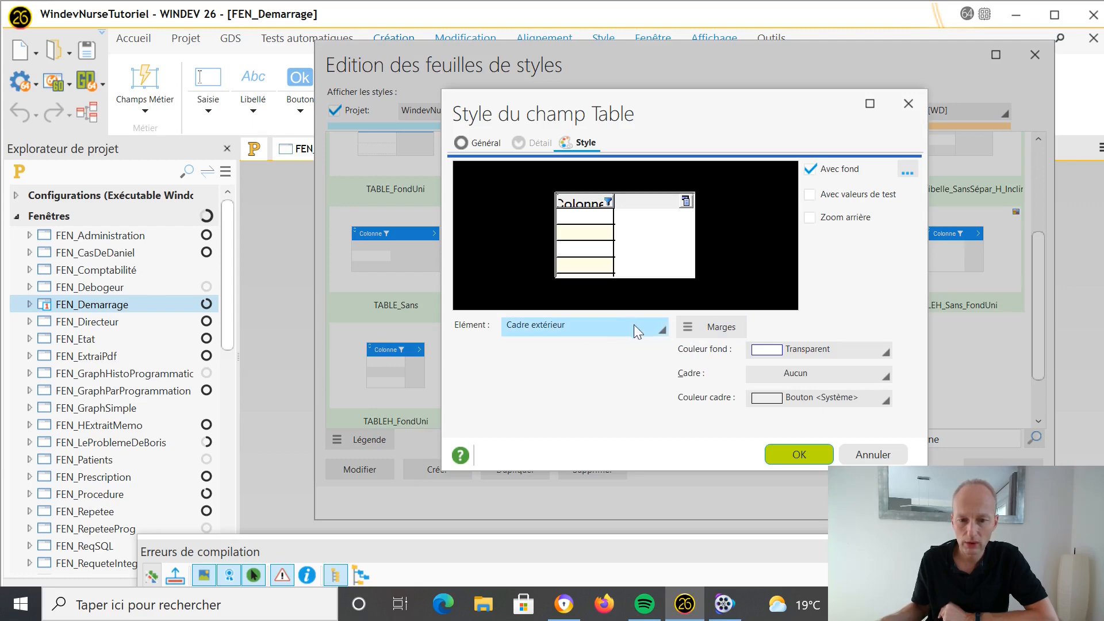
pyautogui.click(886, 349)
pyautogui.click(860, 385)
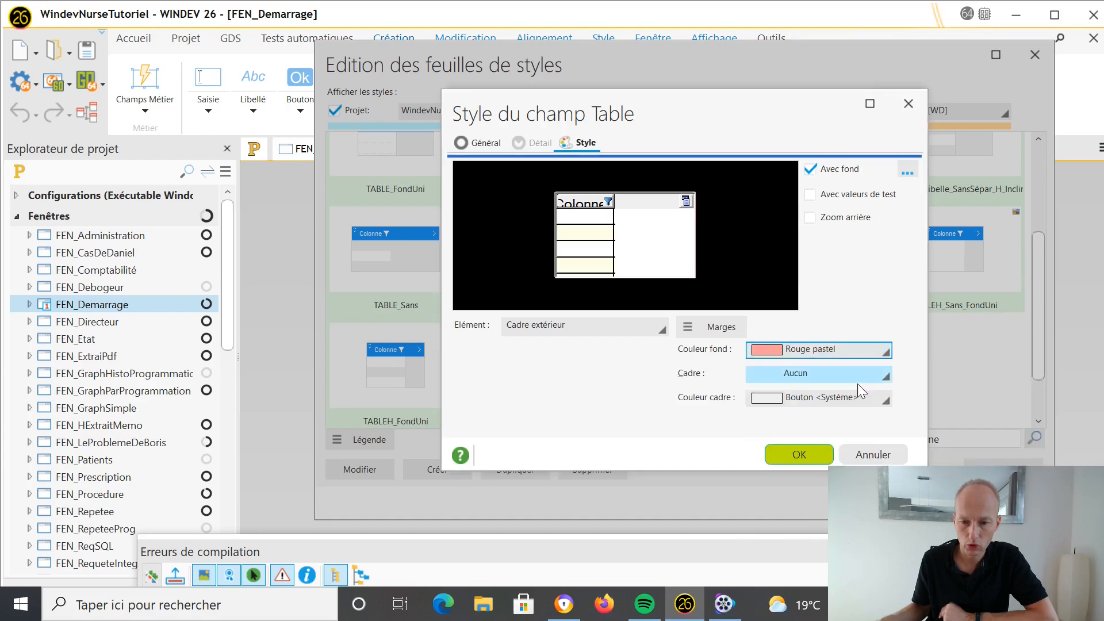
pyautogui.click(885, 397)
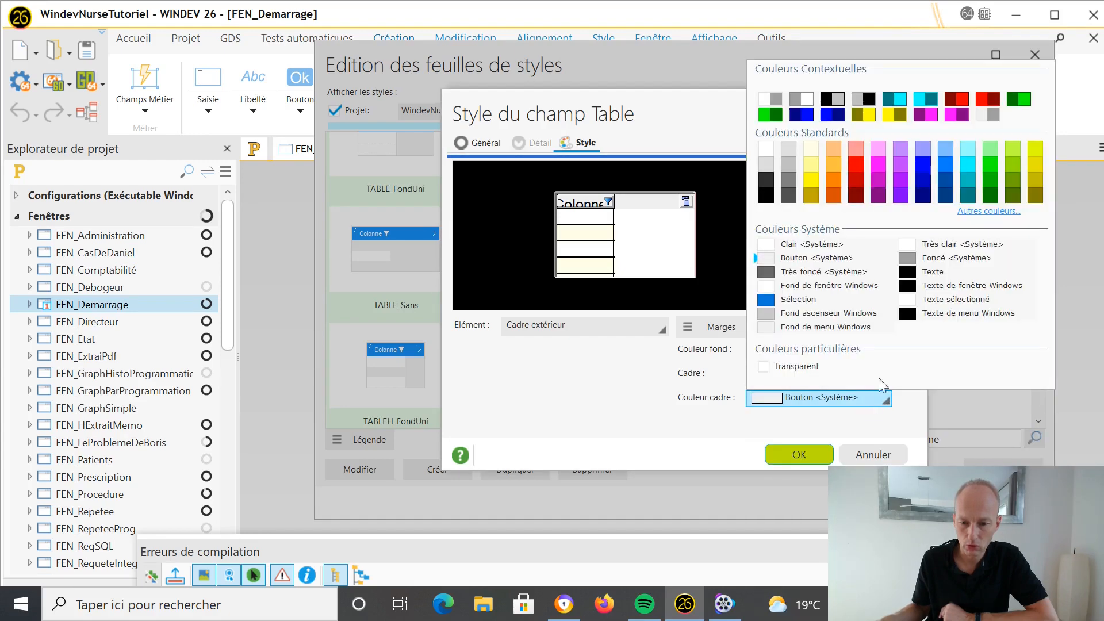
pyautogui.click(874, 183)
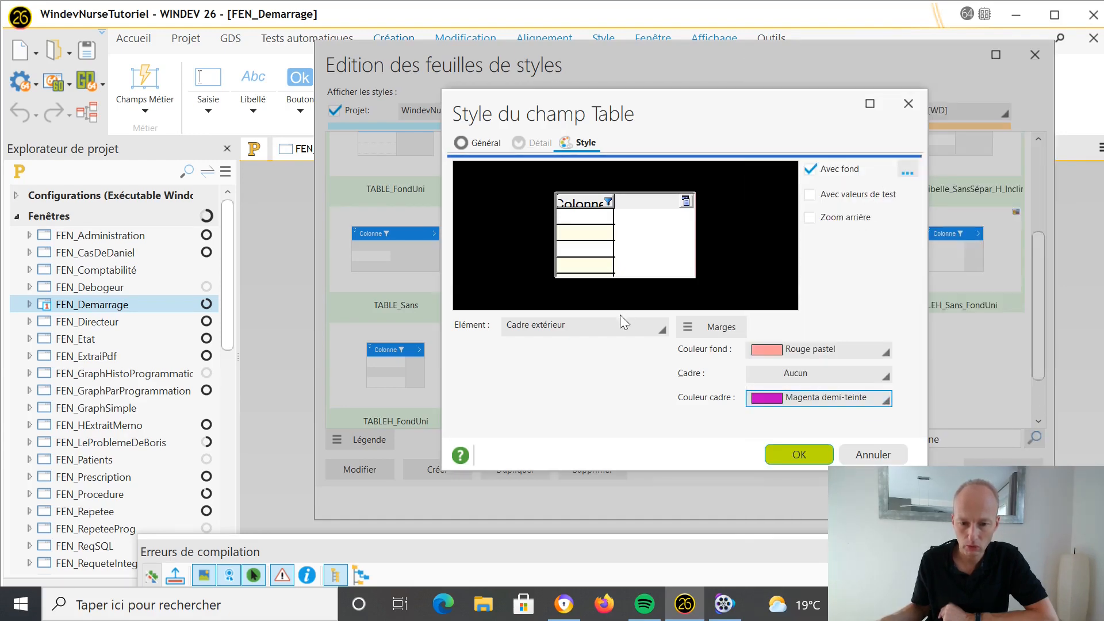
pyautogui.click(632, 332)
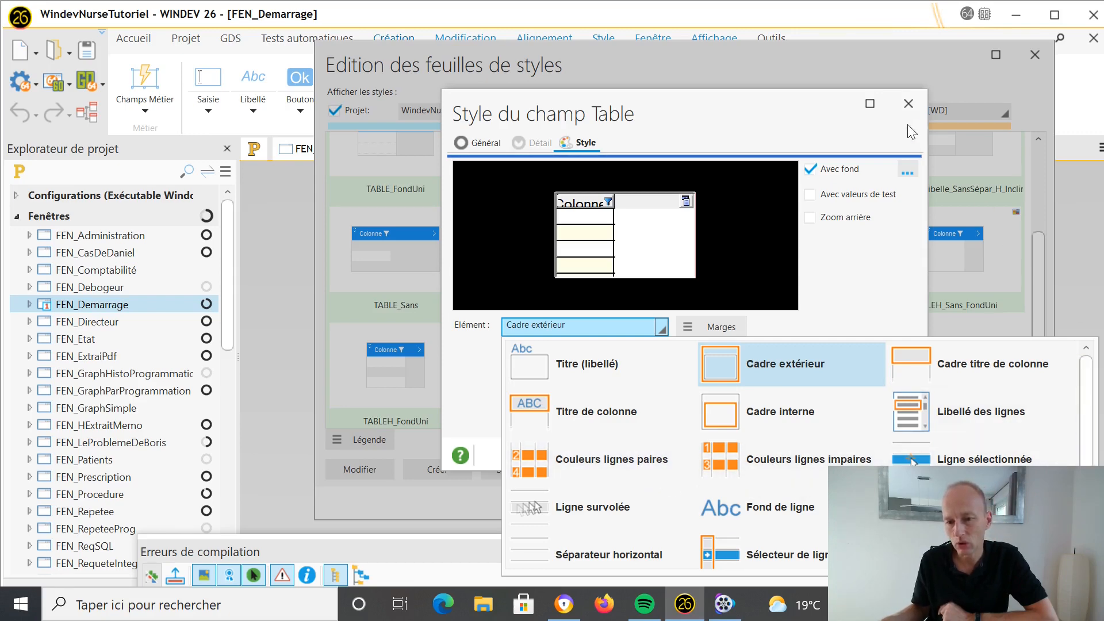
pyautogui.click(904, 109)
pyautogui.click(886, 446)
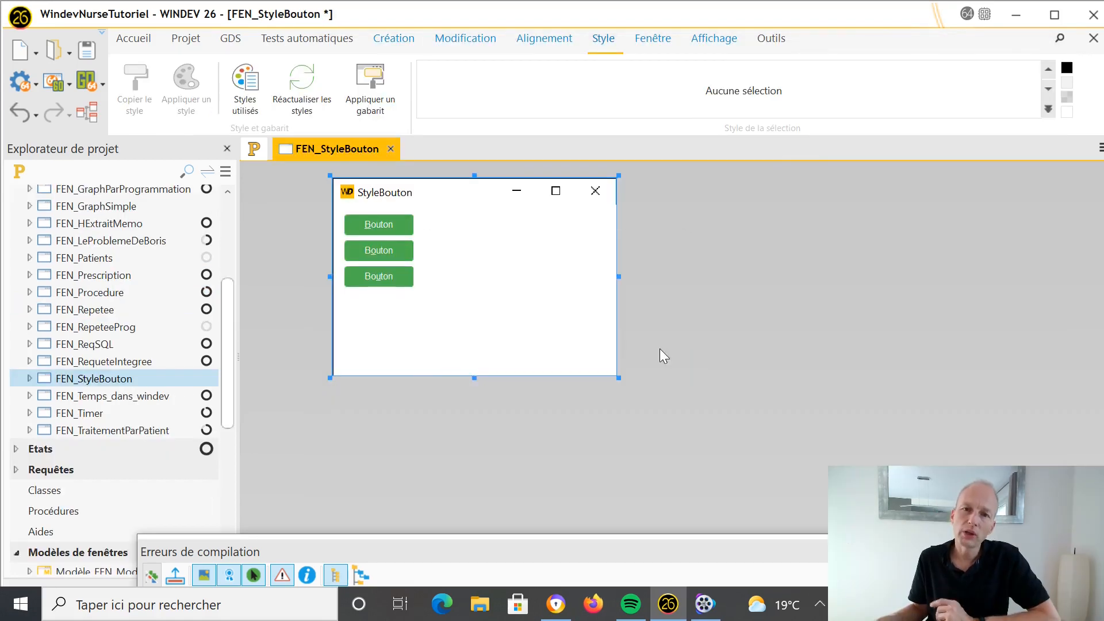
# Open the style choice for the third button in FEN_StyleBouton and create a new project button style
pyautogui.click(395, 283)
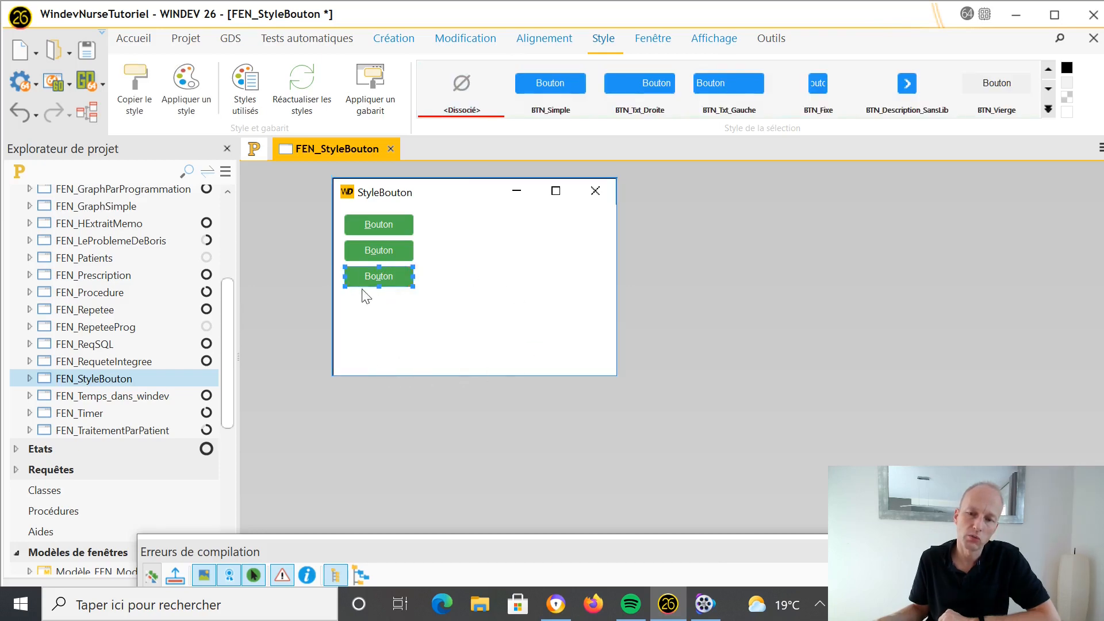
pyautogui.rightClick(389, 282)
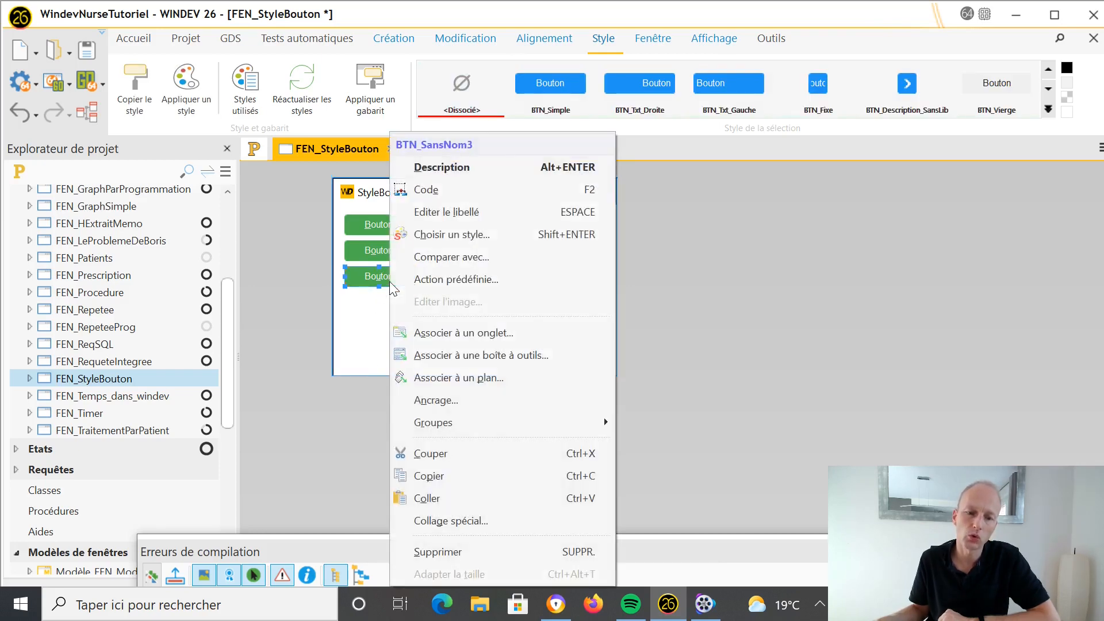
pyautogui.click(546, 234)
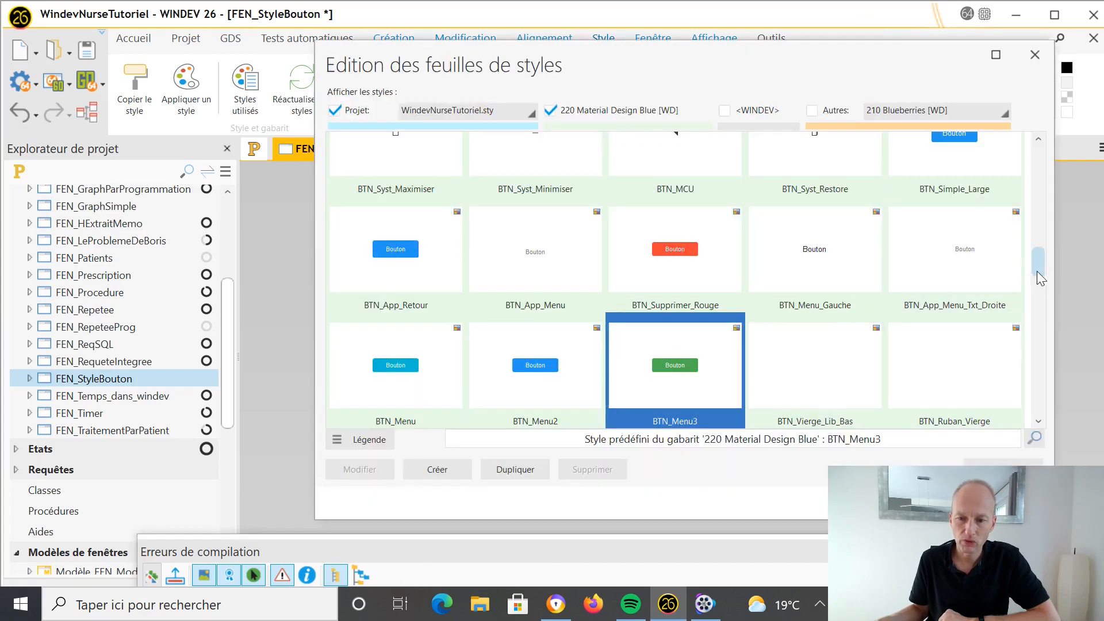
pyautogui.click(445, 473)
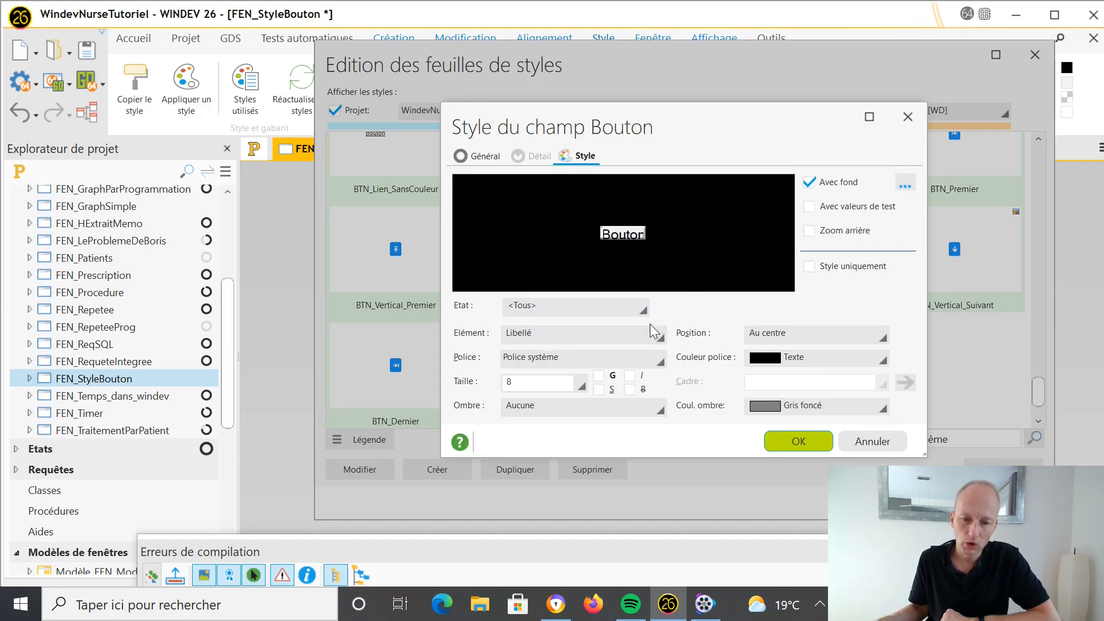
# Set the new button style's label to size 11, font colour Rouge demi-teinte and shadow colour Jaune
pyautogui.click(661, 338)
pyautogui.click(663, 339)
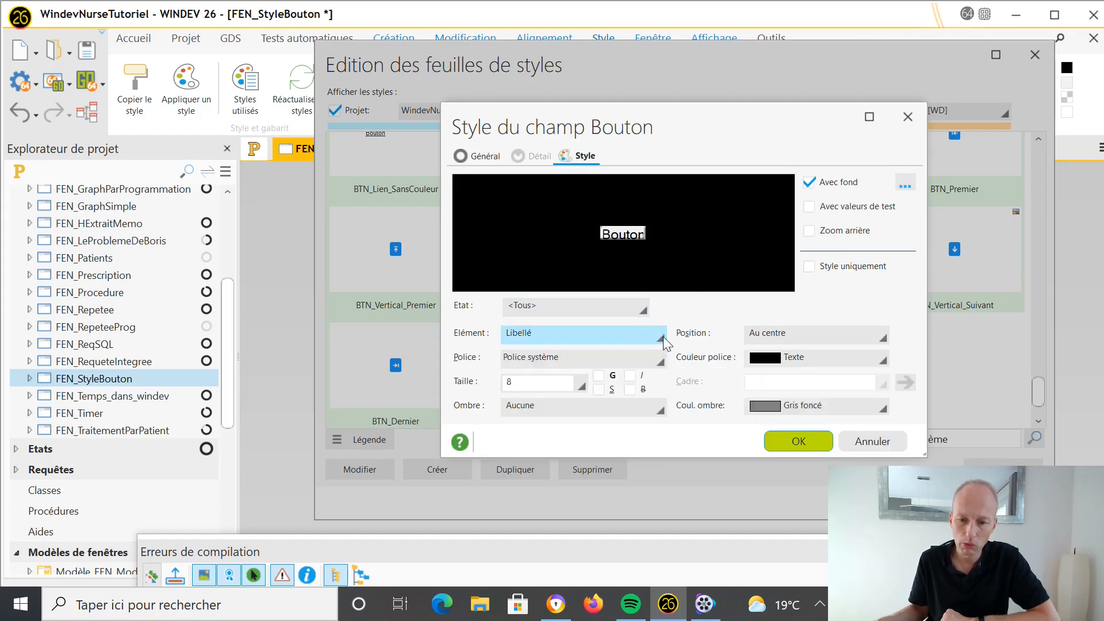
pyautogui.click(582, 387)
pyautogui.click(551, 207)
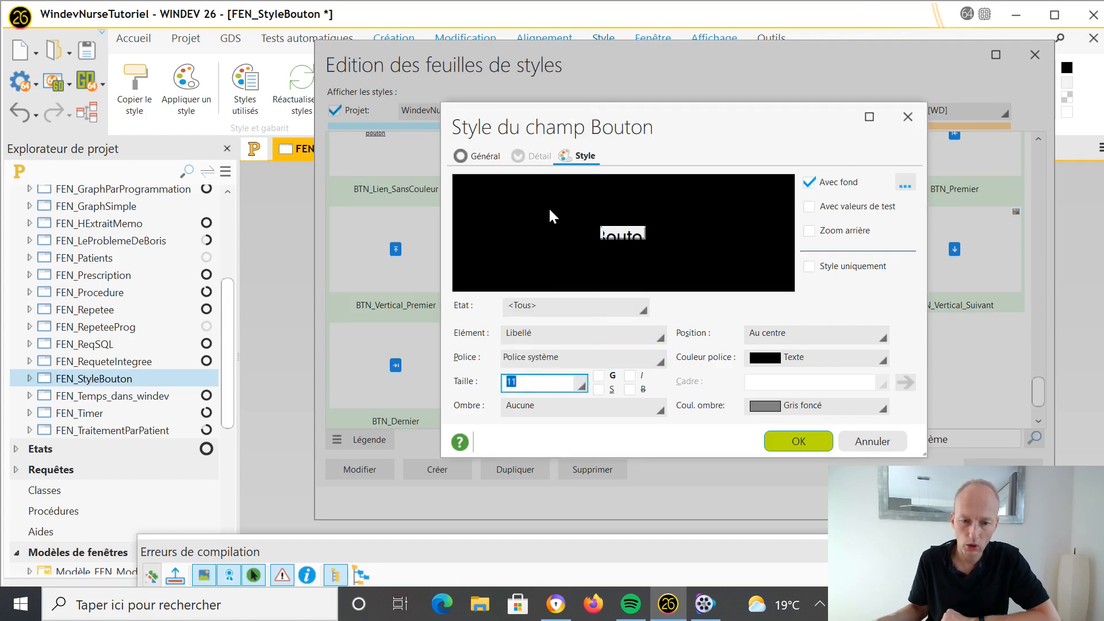
pyautogui.click(885, 359)
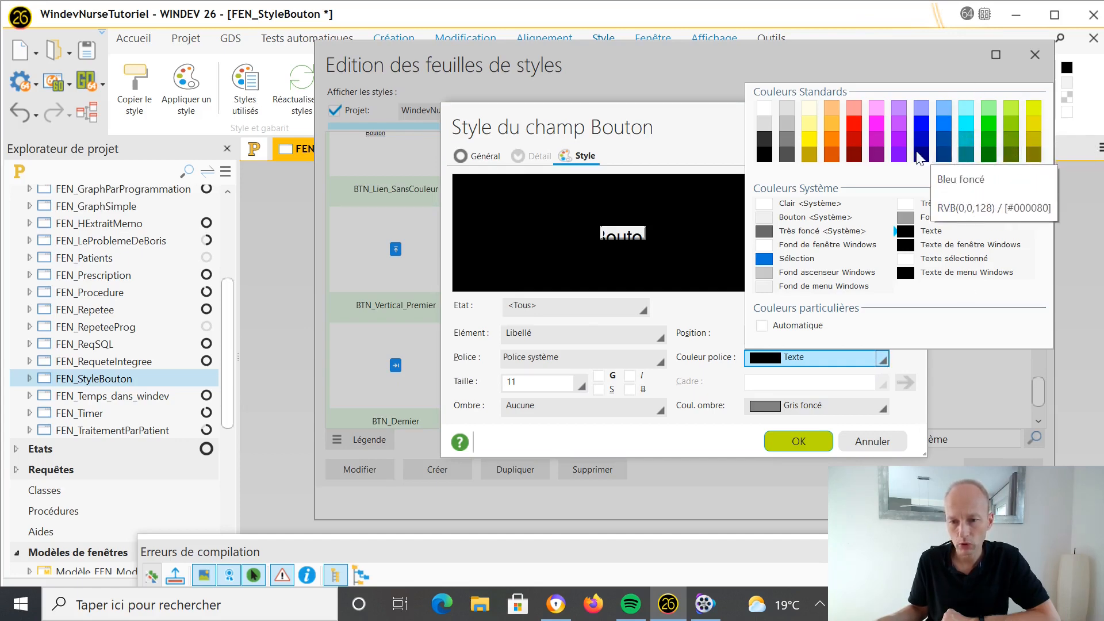
pyautogui.click(854, 139)
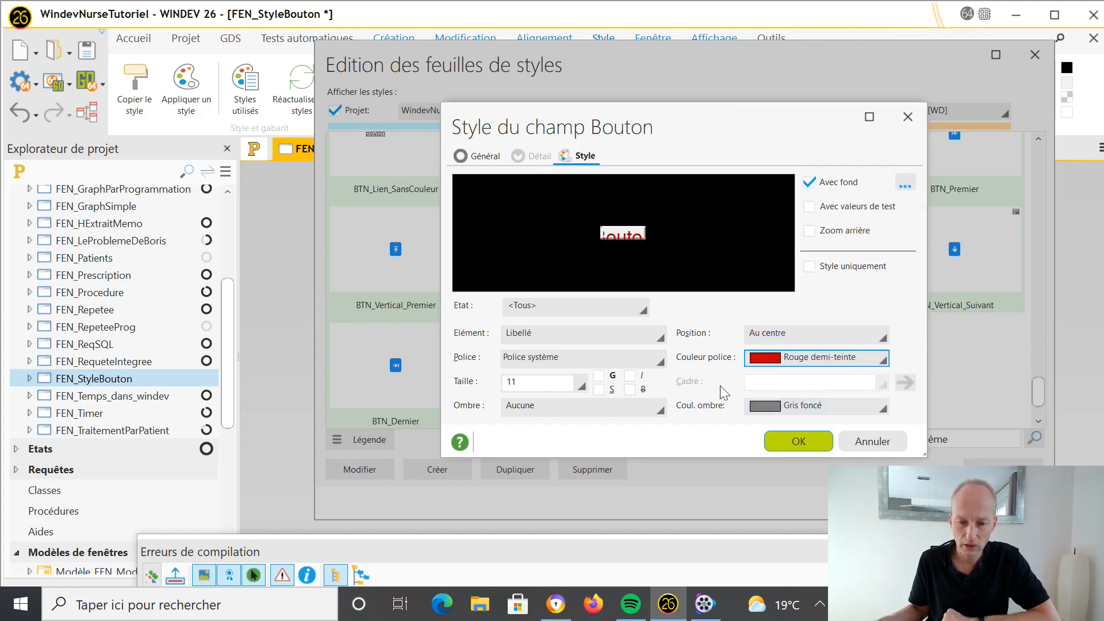
pyautogui.click(882, 411)
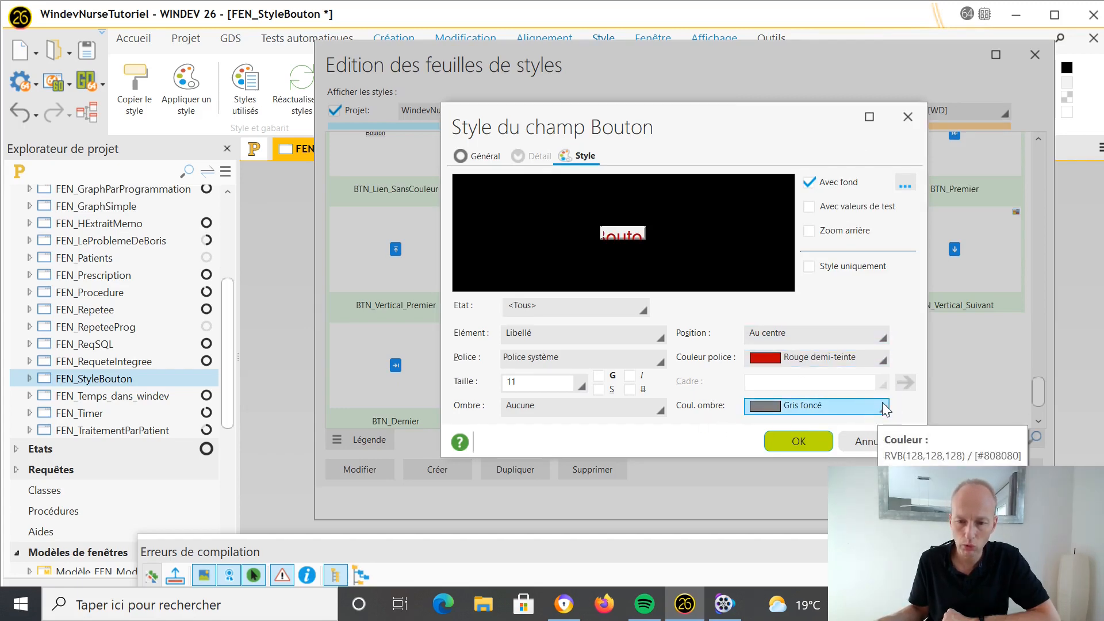
pyautogui.click(810, 209)
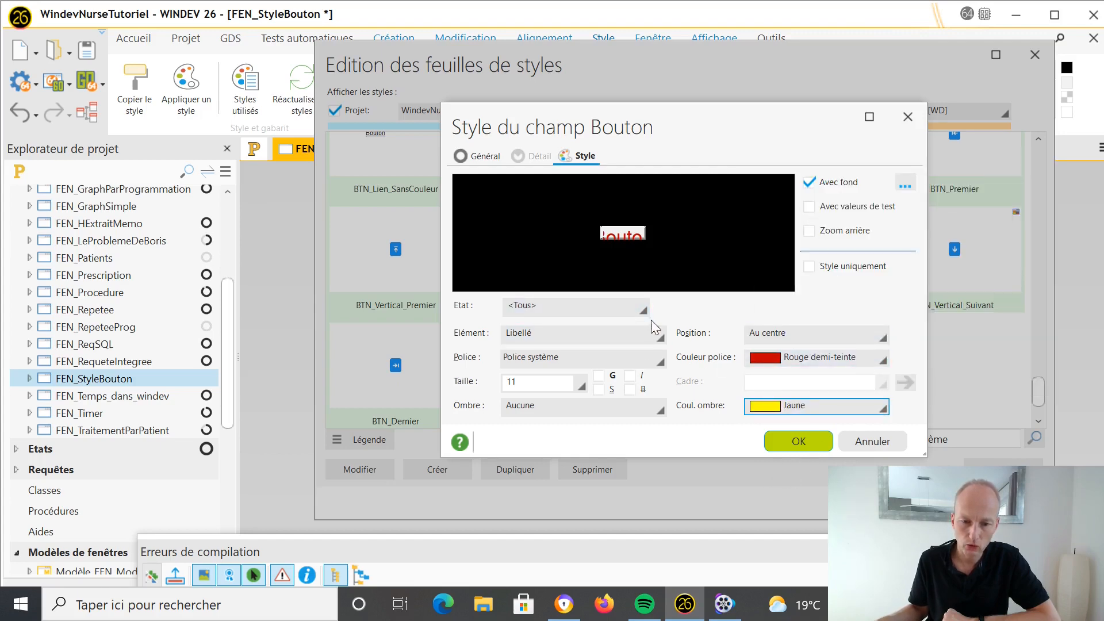
# Give the style's outer frame a light blue background and a bright blue frame colour
pyautogui.click(660, 336)
pyautogui.click(759, 372)
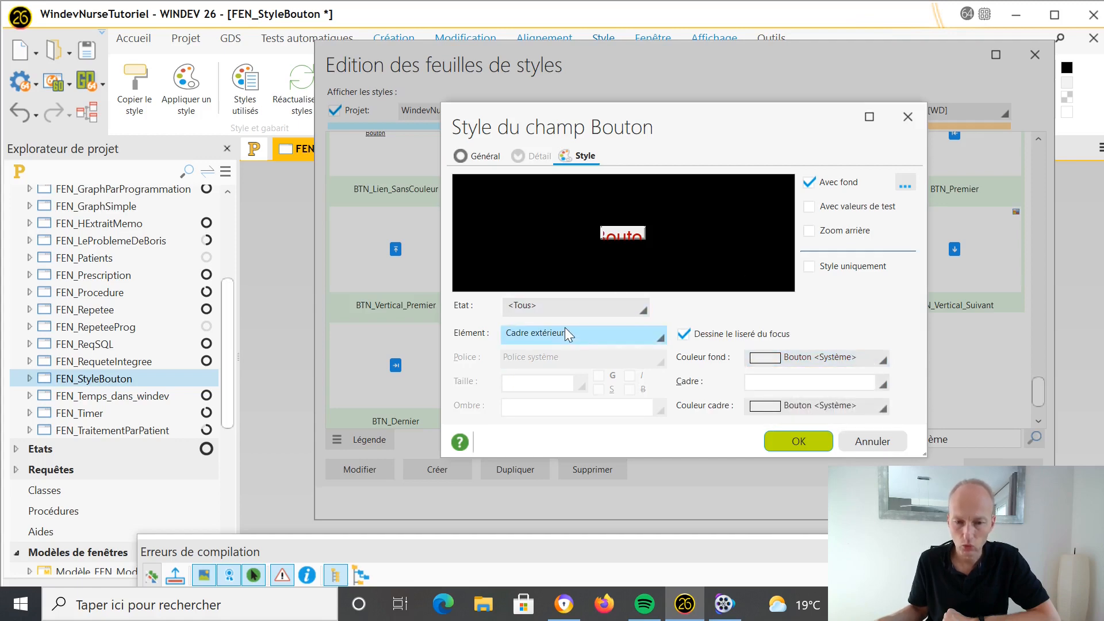
pyautogui.click(884, 360)
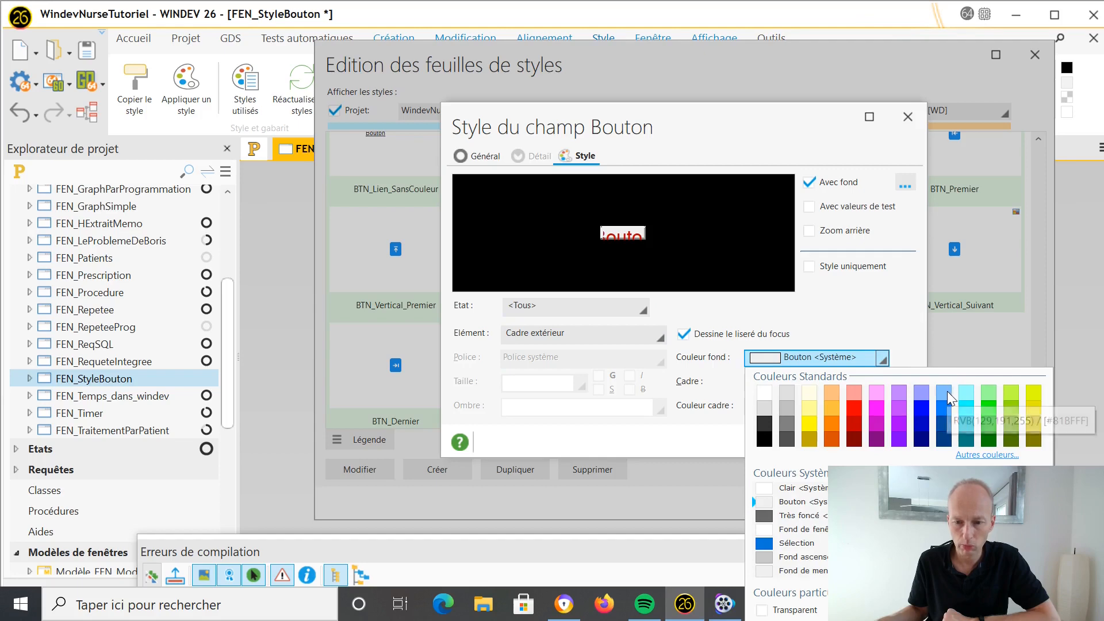
pyautogui.click(951, 396)
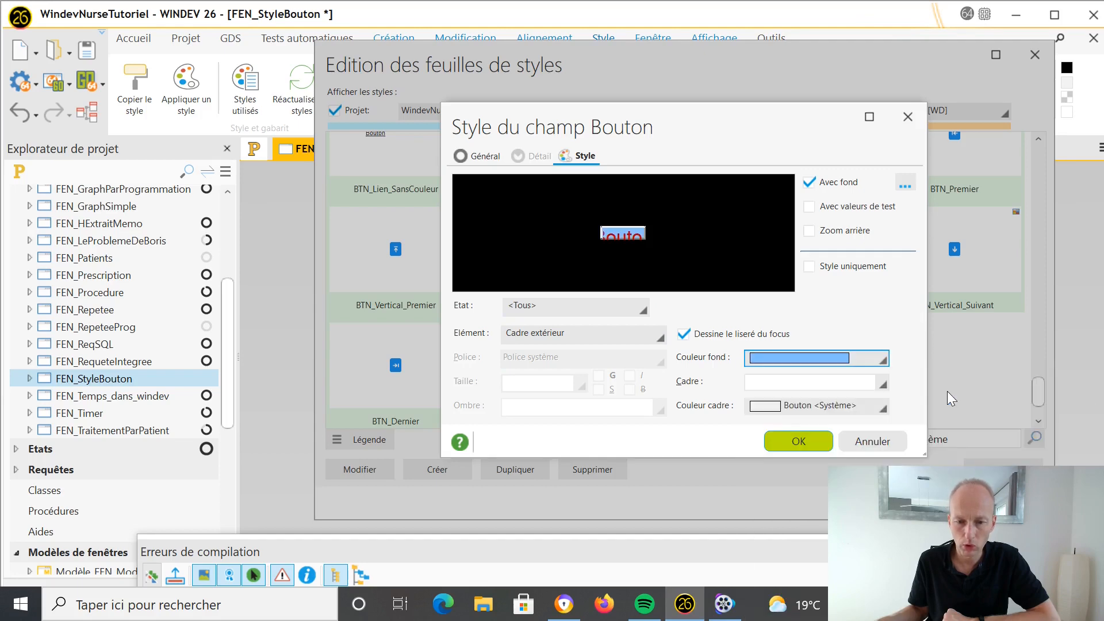
pyautogui.click(882, 407)
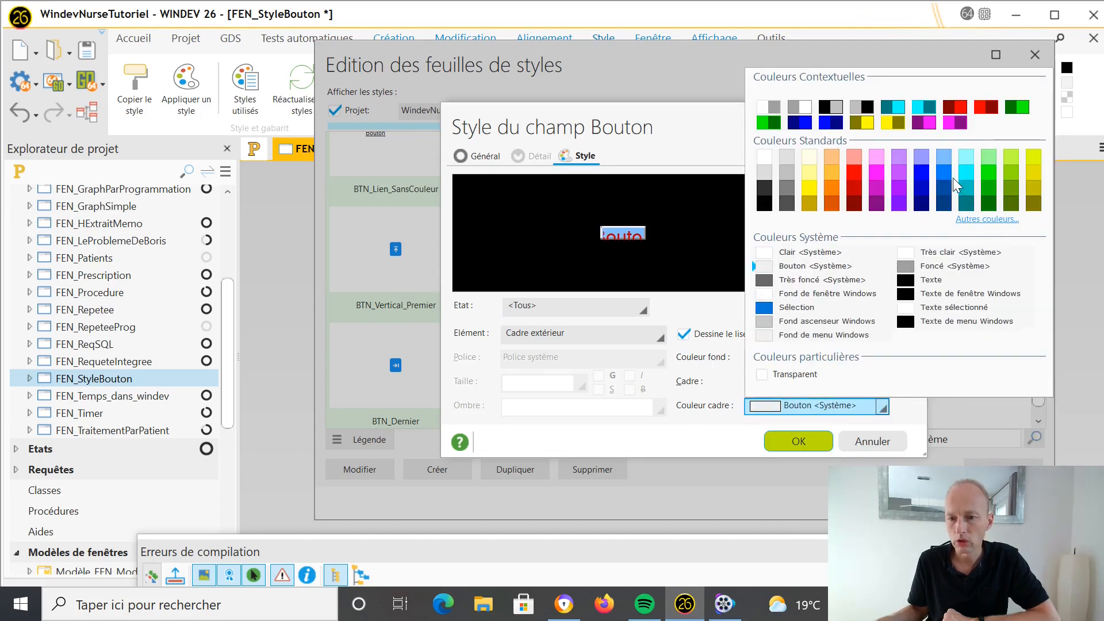
pyautogui.click(944, 178)
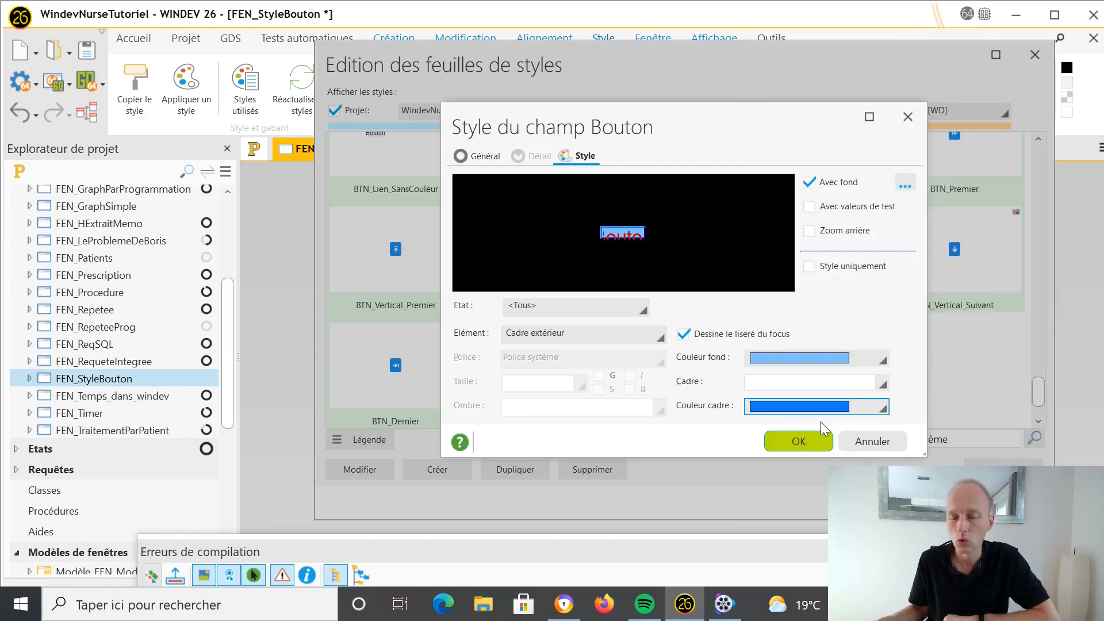
pyautogui.click(812, 440)
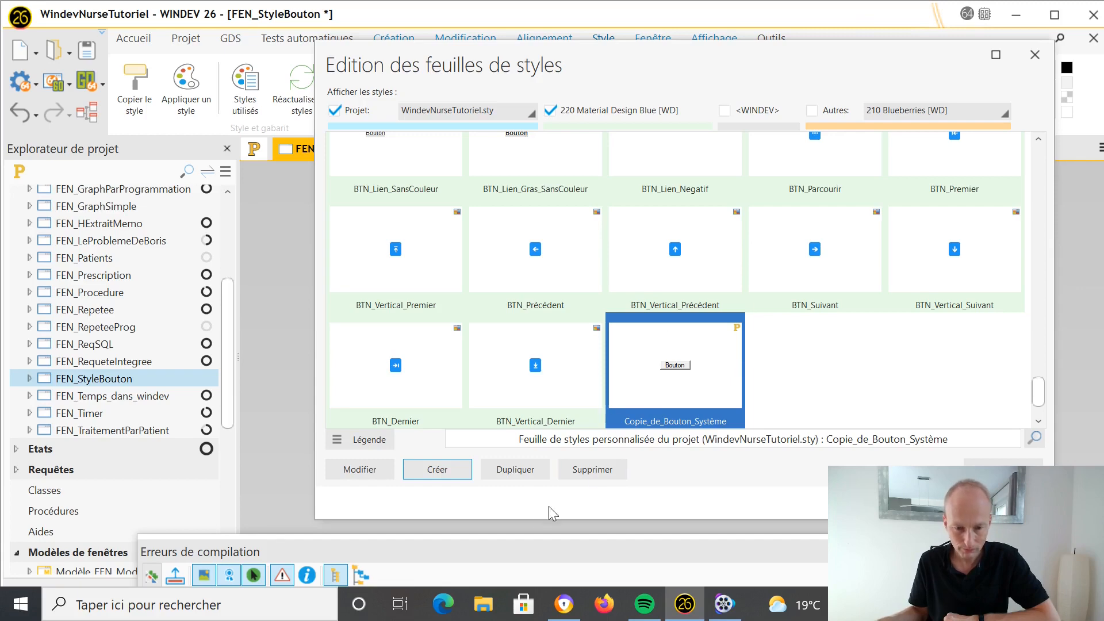
# Rename the new button style MonStyleAMoi and apply it to the third button
pyautogui.click(383, 476)
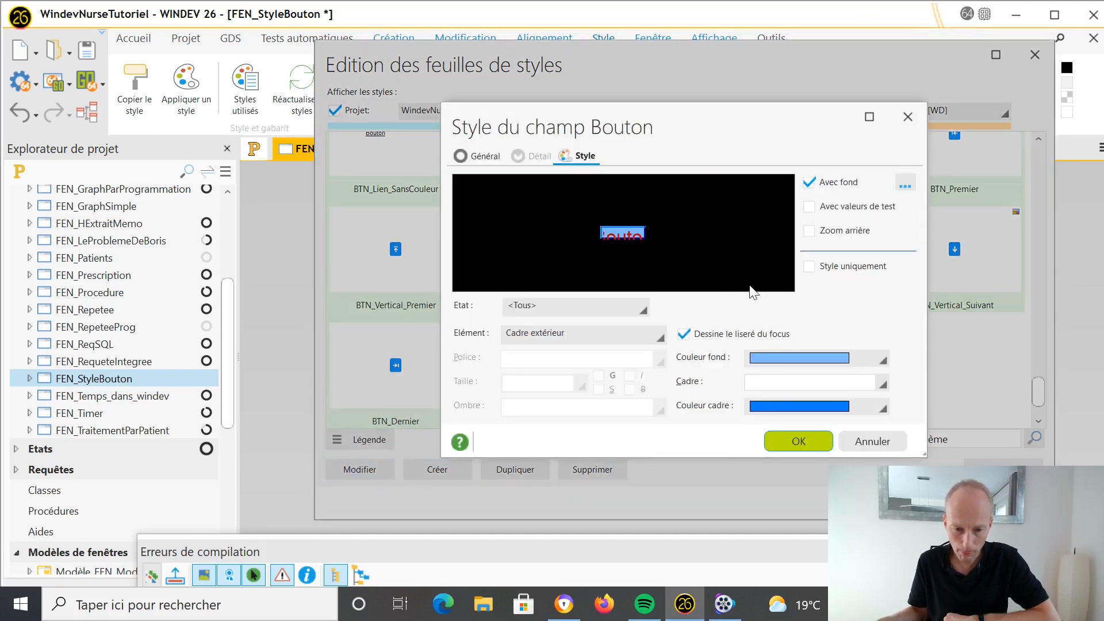
pyautogui.click(486, 156)
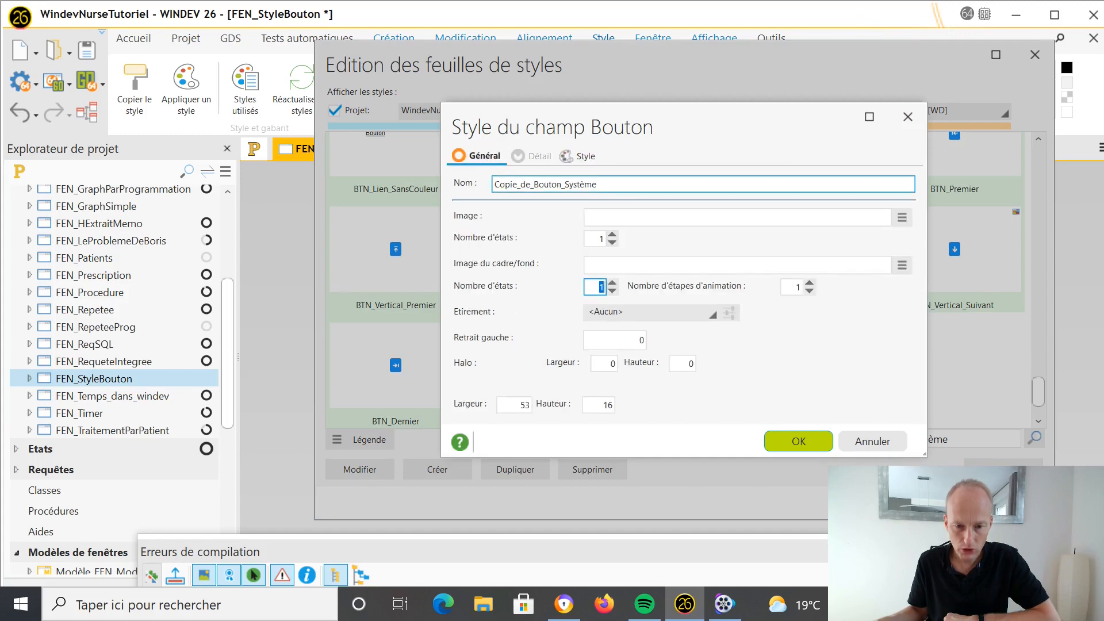
pyautogui.doubleClick(611, 179)
pyautogui.write('MonStyleAMoi')
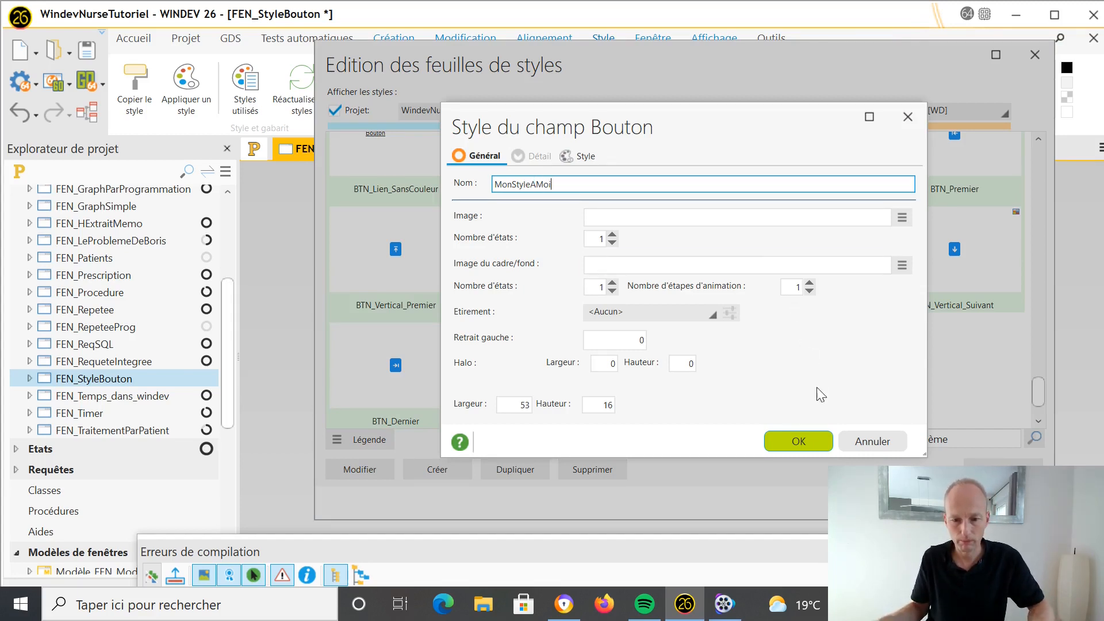
pyautogui.click(811, 441)
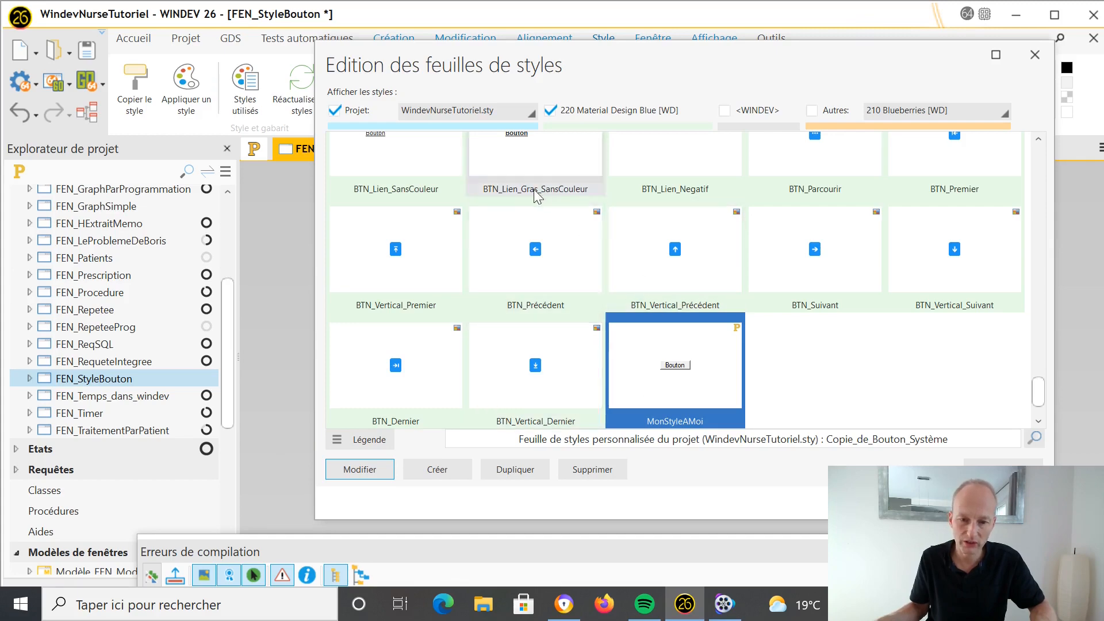
pyautogui.click(1003, 502)
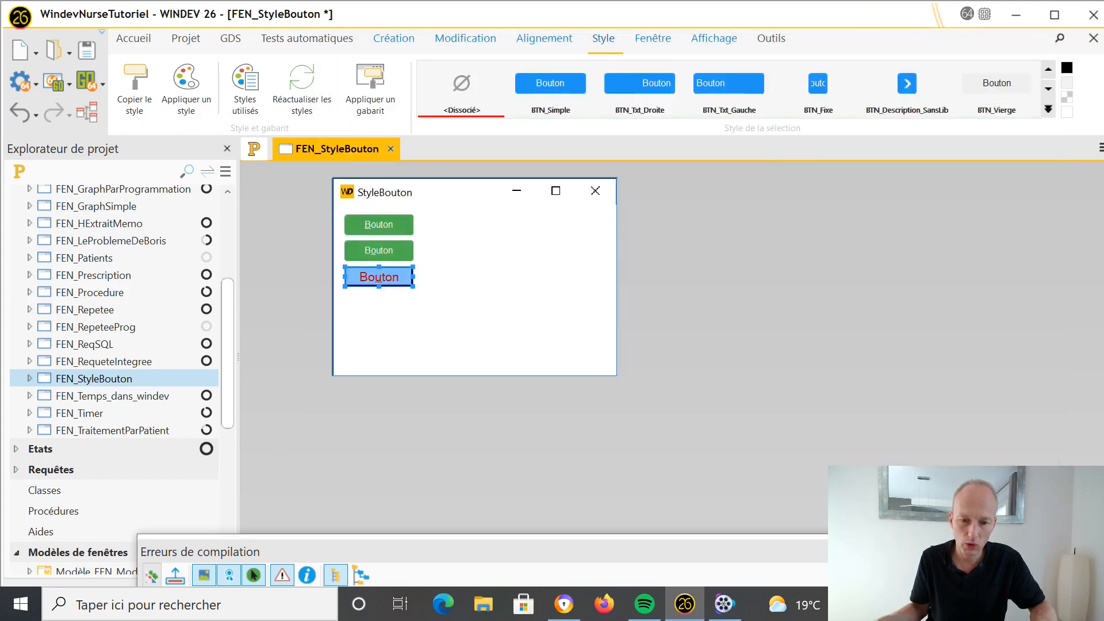
pyautogui.click(434, 300)
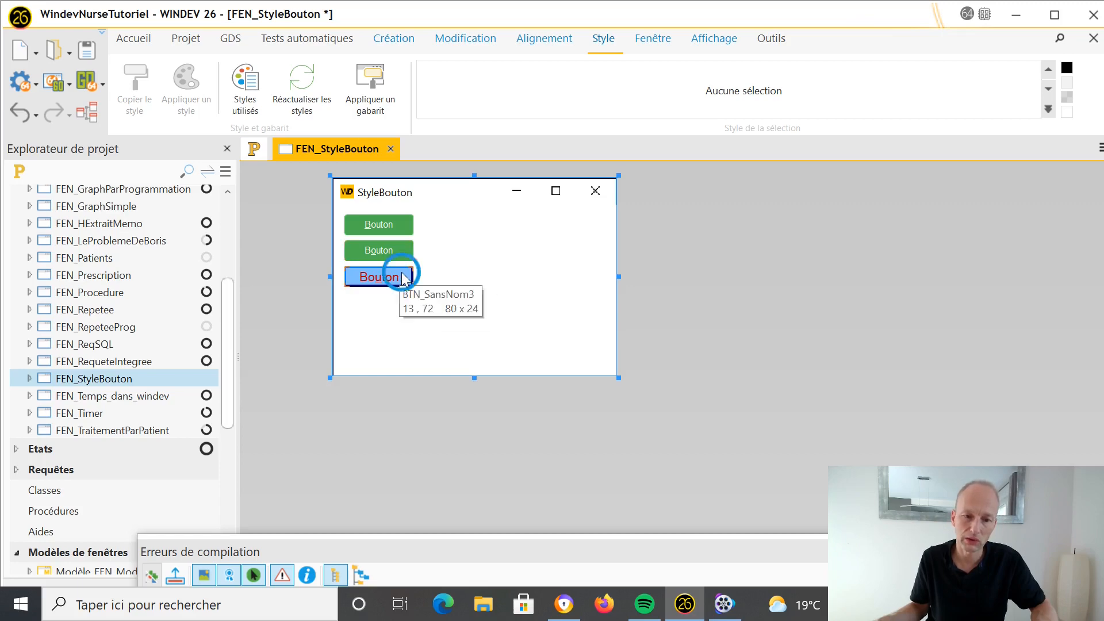
# Open the style choice for the third button in FEN_StyleBouton and hide the 220 Material Design Blue styles, keeping only project styles
pyautogui.click(404, 275)
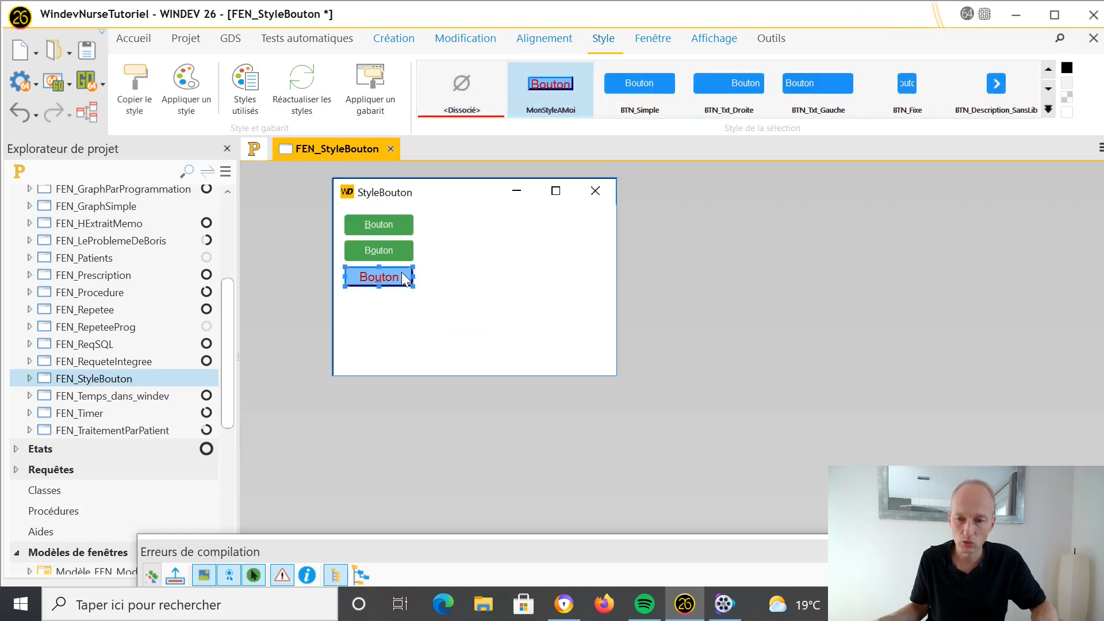
pyautogui.rightClick(401, 271)
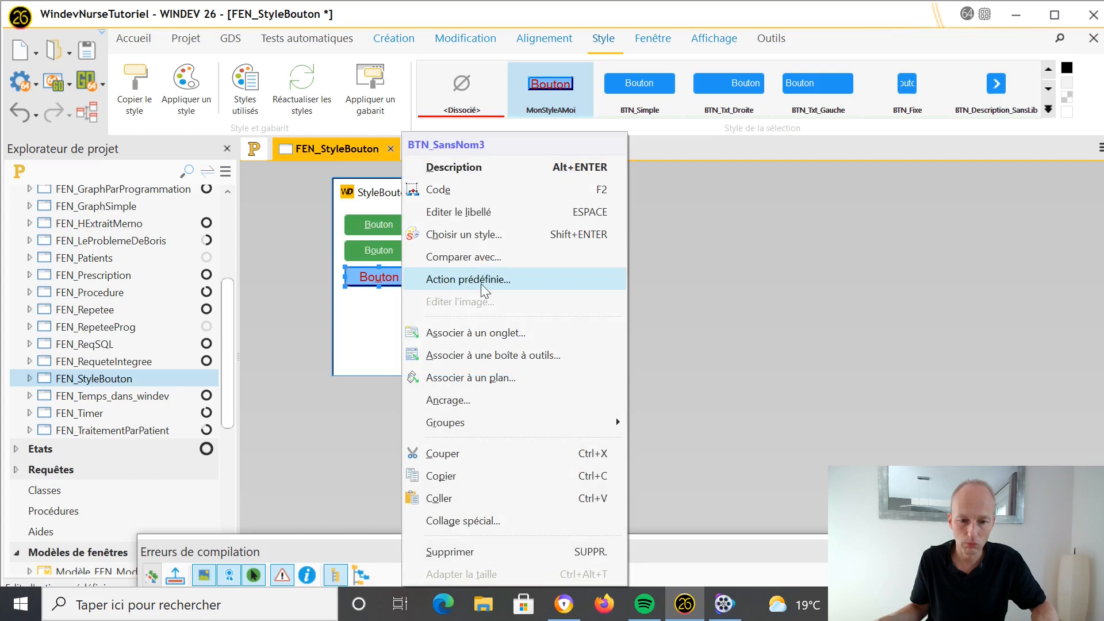
pyautogui.click(508, 233)
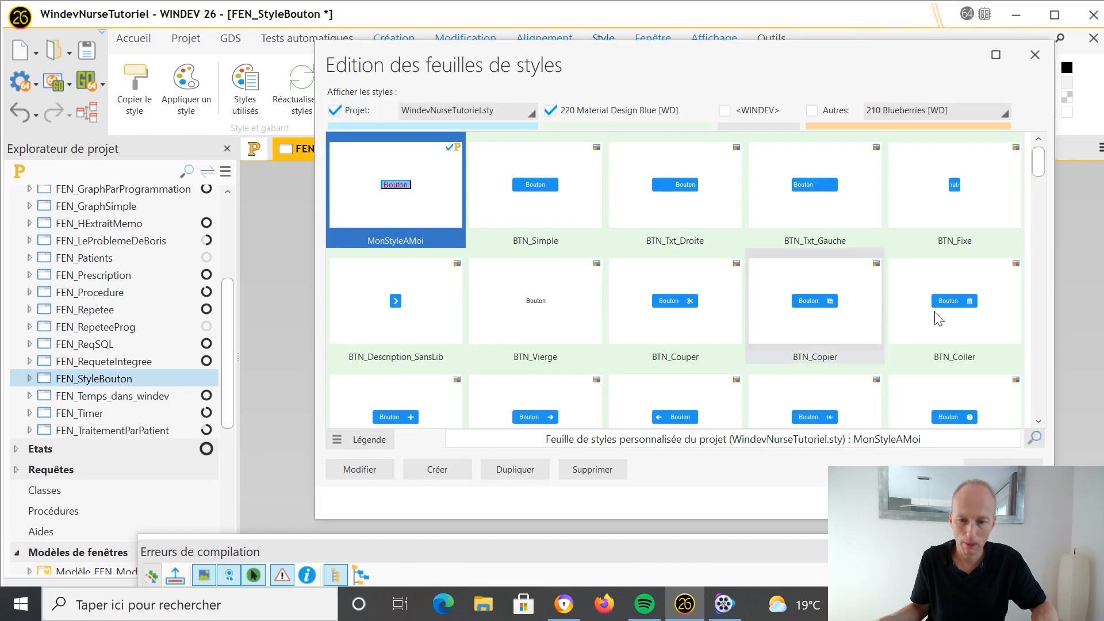
pyautogui.moveTo(1038, 163)
pyautogui.mouseDown()
pyautogui.moveTo(1024, 306)
pyautogui.moveTo(1038, 148)
pyautogui.moveTo(1037, 202)
pyautogui.moveTo(1050, 149)
pyautogui.mouseUp()
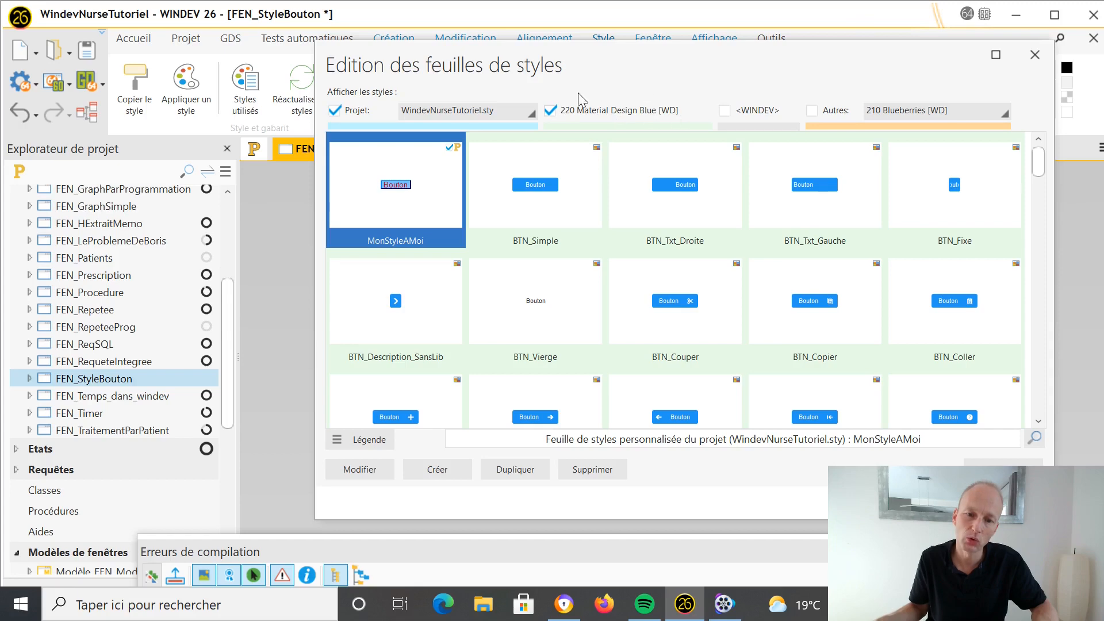
pyautogui.click(550, 111)
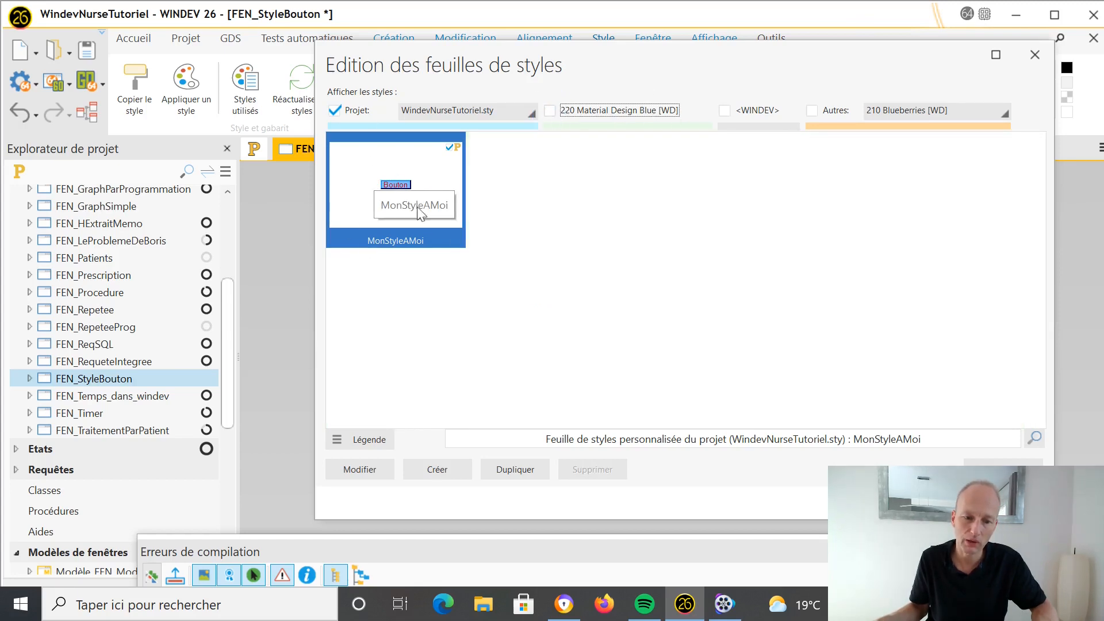
# Set the outer frame background of MonStyleAMoi to Jaune and apply the edited style to the third button
pyautogui.click(360, 470)
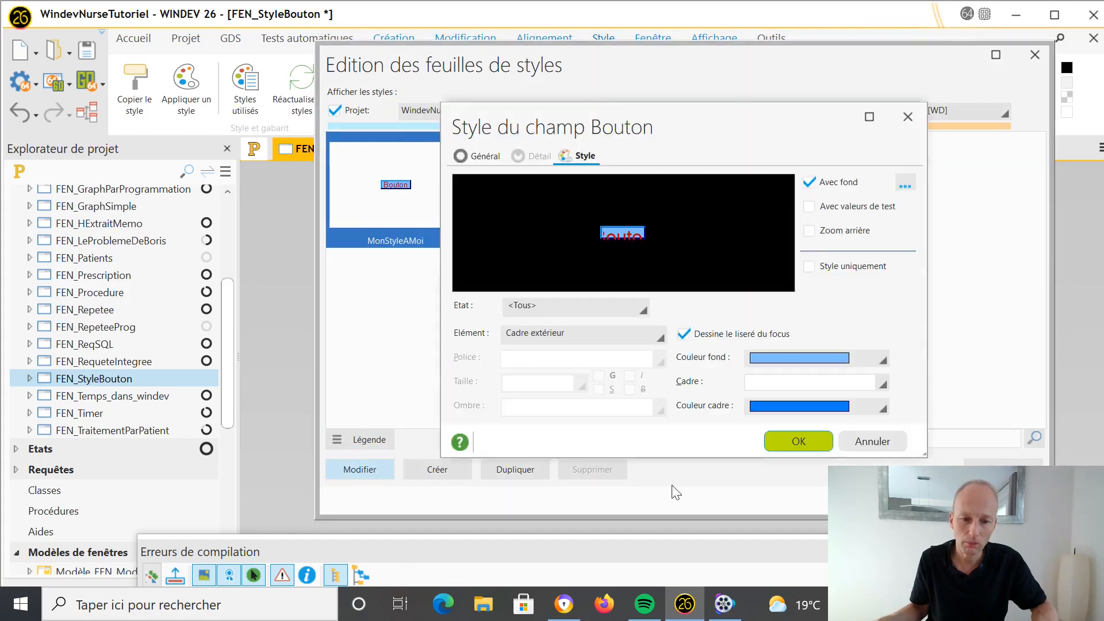
pyautogui.click(884, 360)
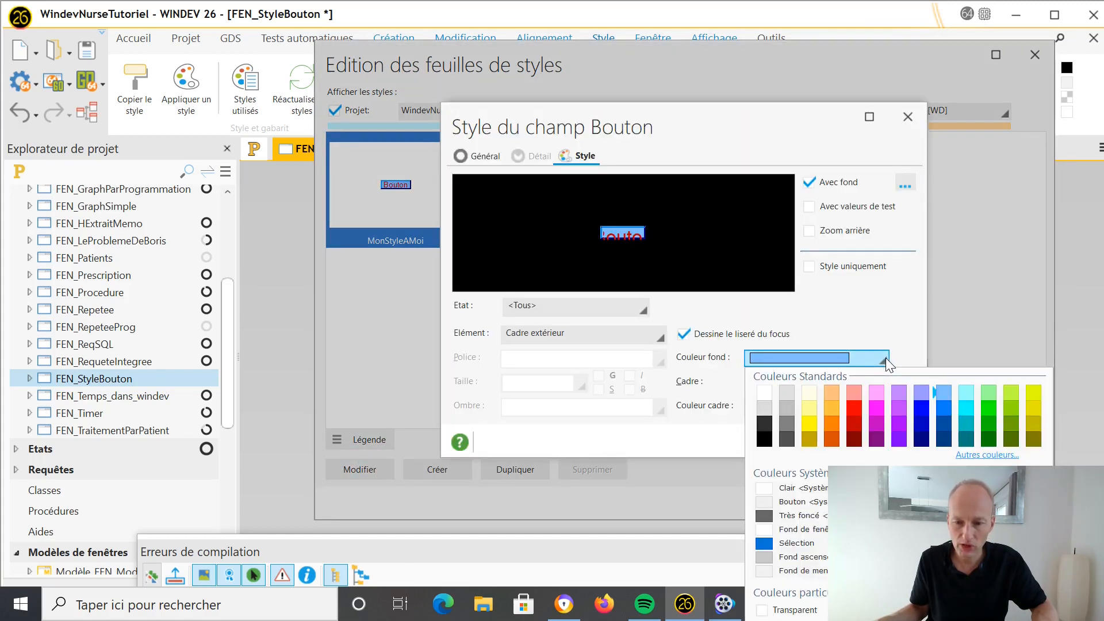
pyautogui.click(877, 409)
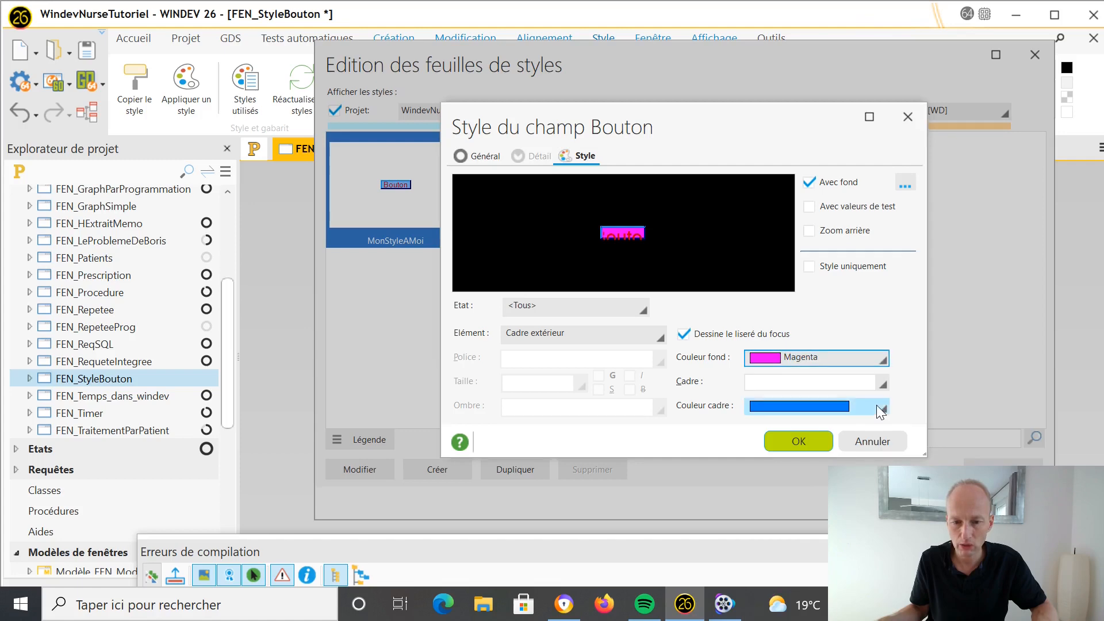
pyautogui.click(885, 361)
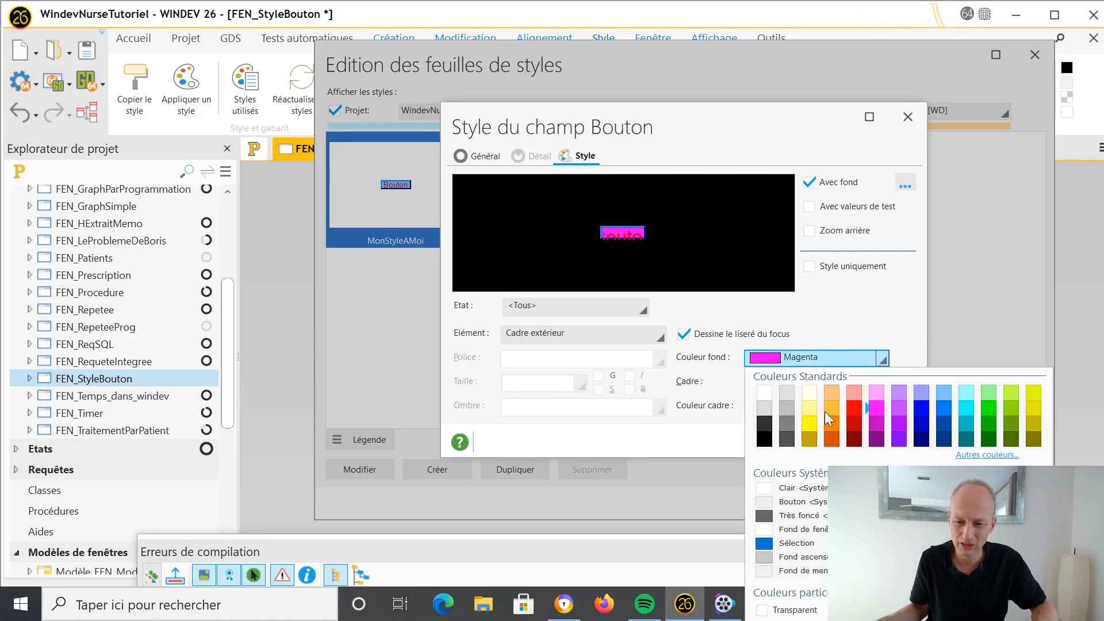
pyautogui.click(809, 424)
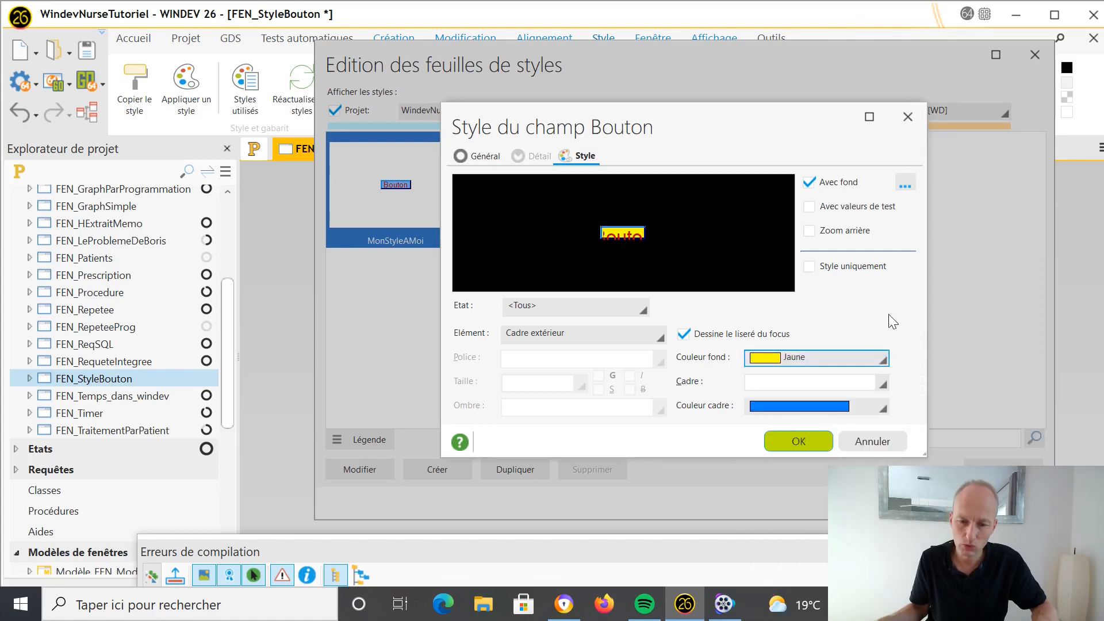
pyautogui.click(795, 444)
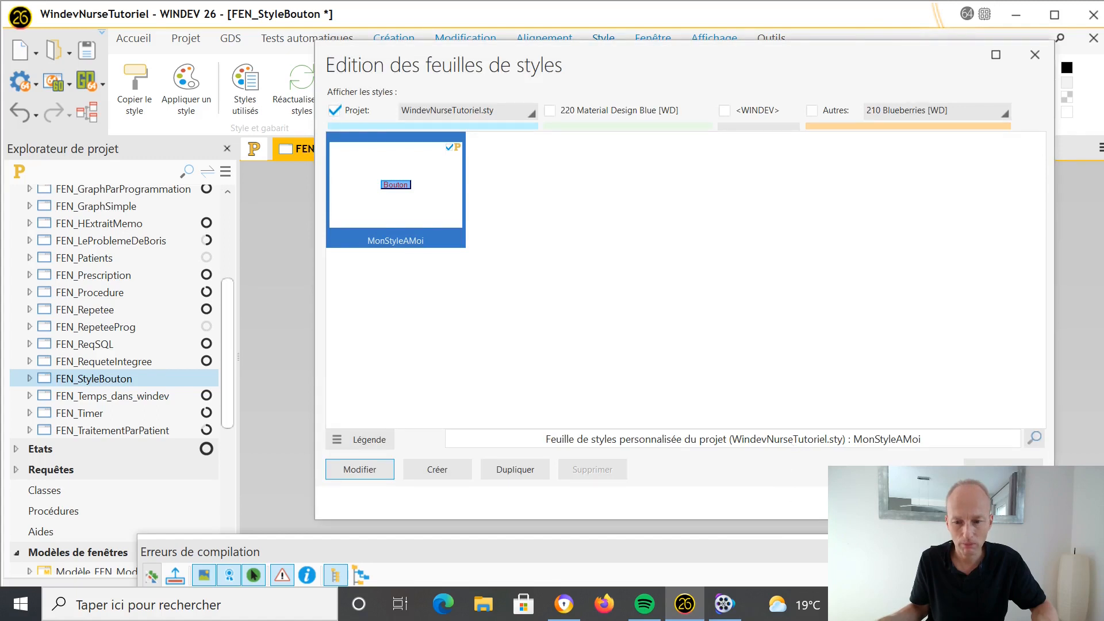
pyautogui.click(1003, 470)
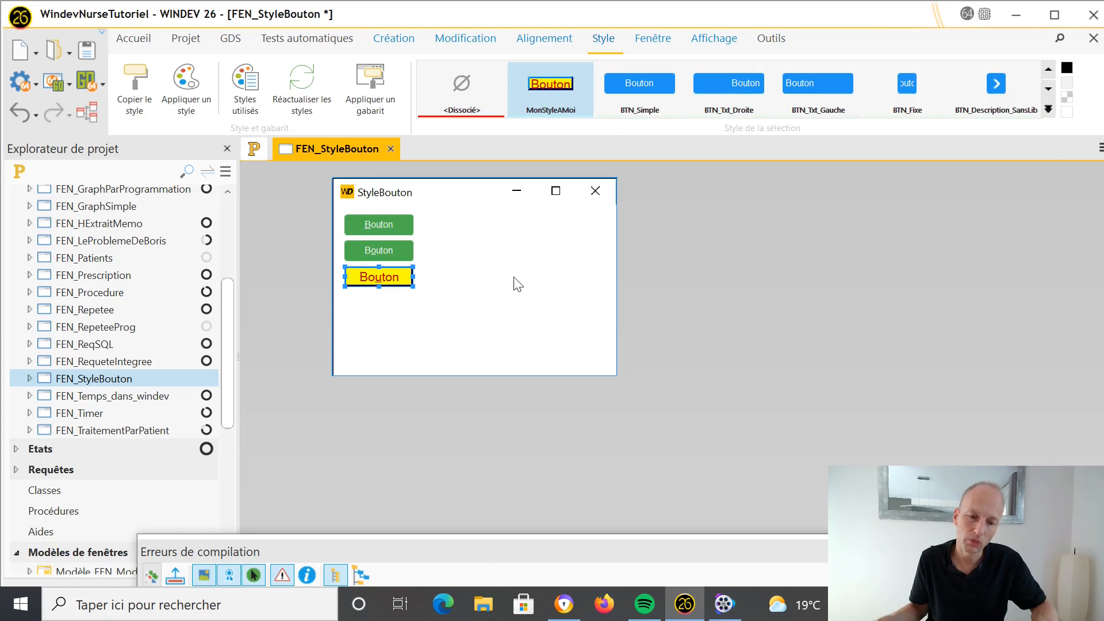
# Apply the MonStyleAMoi project style to the first and second buttons together
pyautogui.click(402, 249)
pyautogui.rightClick(402, 249)
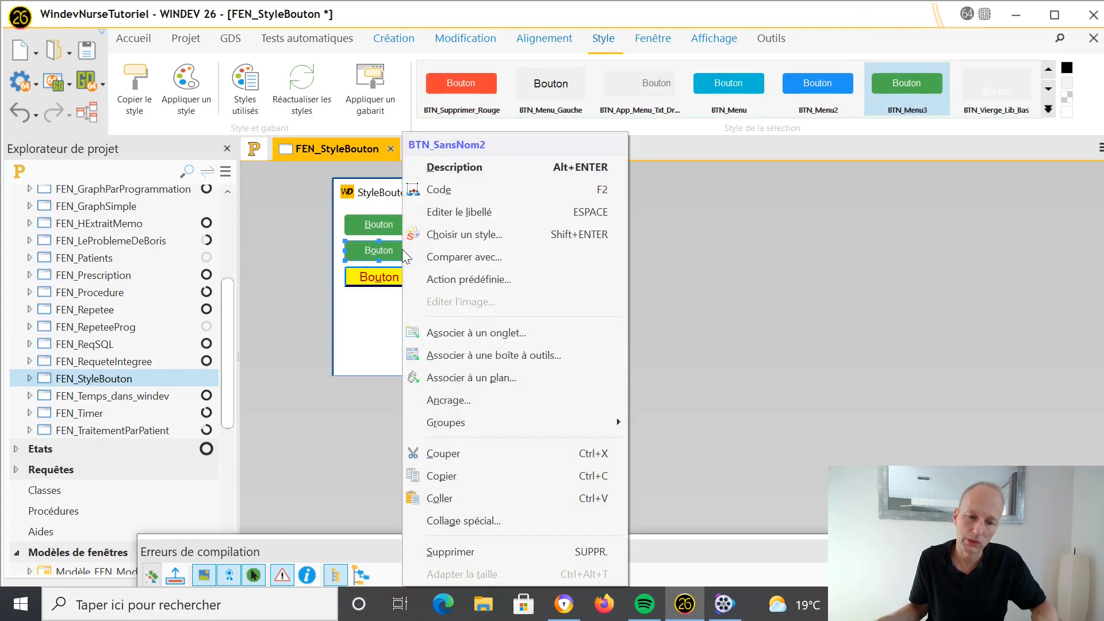
pyautogui.click(388, 230)
pyautogui.keyDown('ctrl'); pyautogui.click(388, 230); pyautogui.keyUp('ctrl')
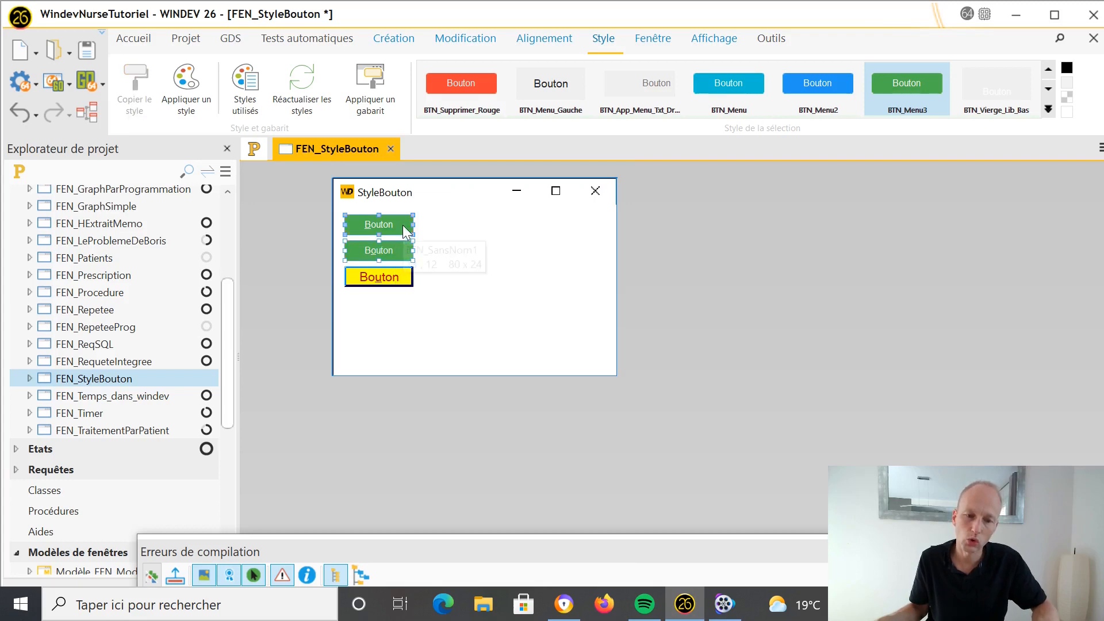
pyautogui.rightClick(404, 230)
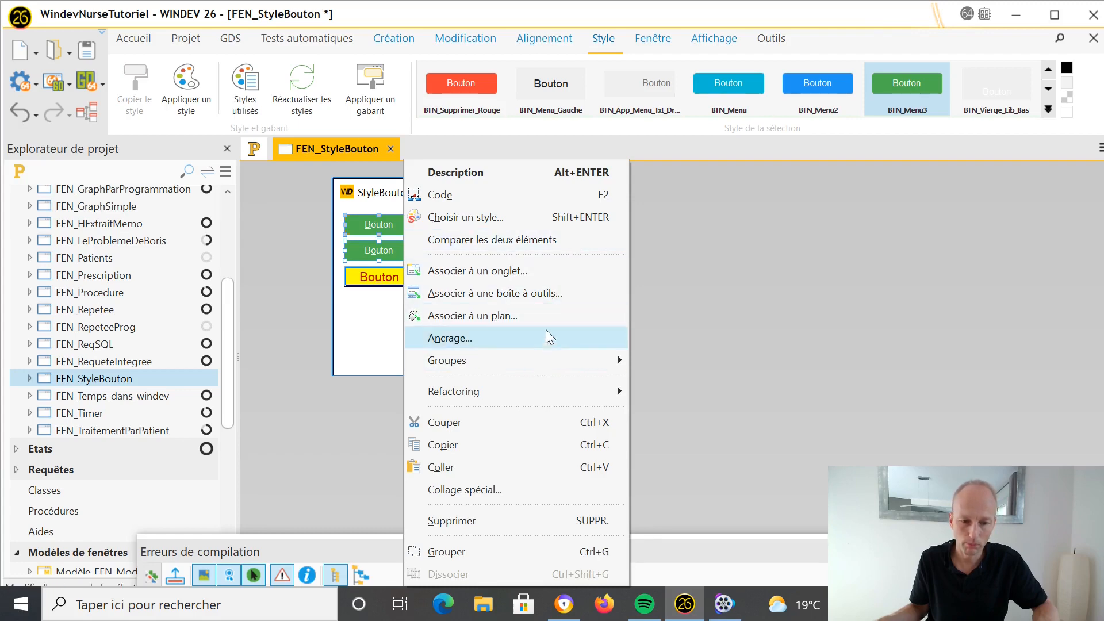
pyautogui.click(599, 231)
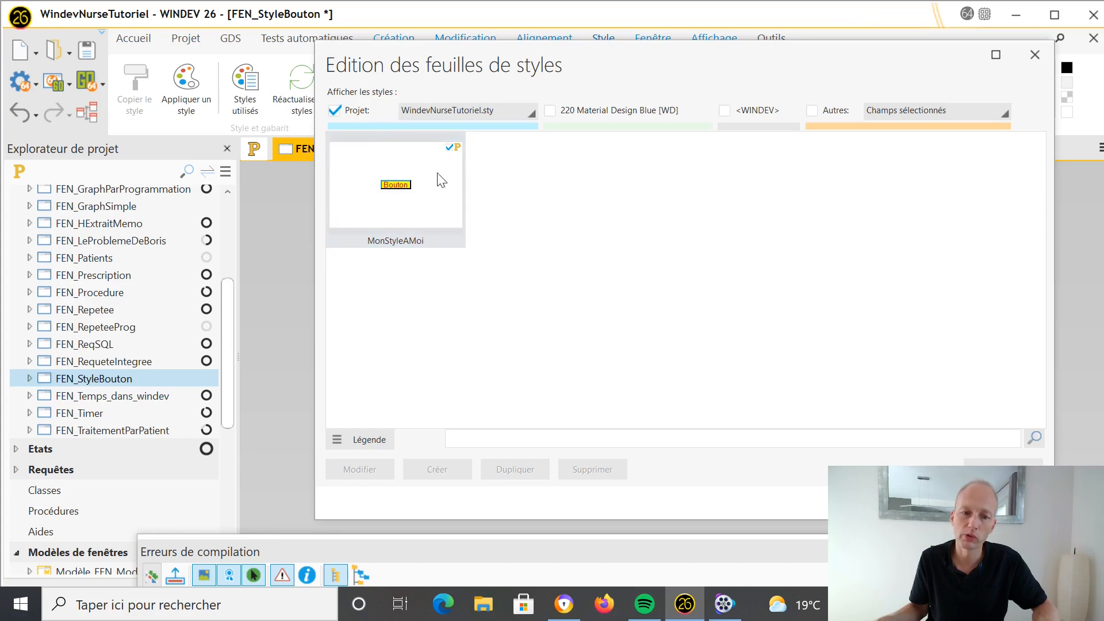
pyautogui.click(553, 115)
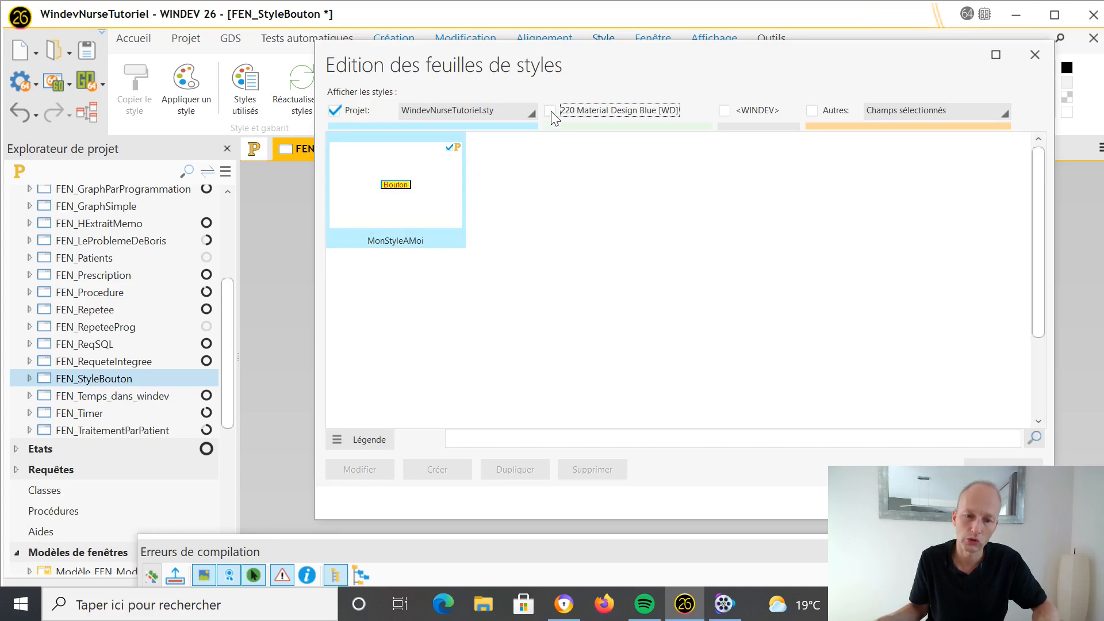
pyautogui.click(554, 117)
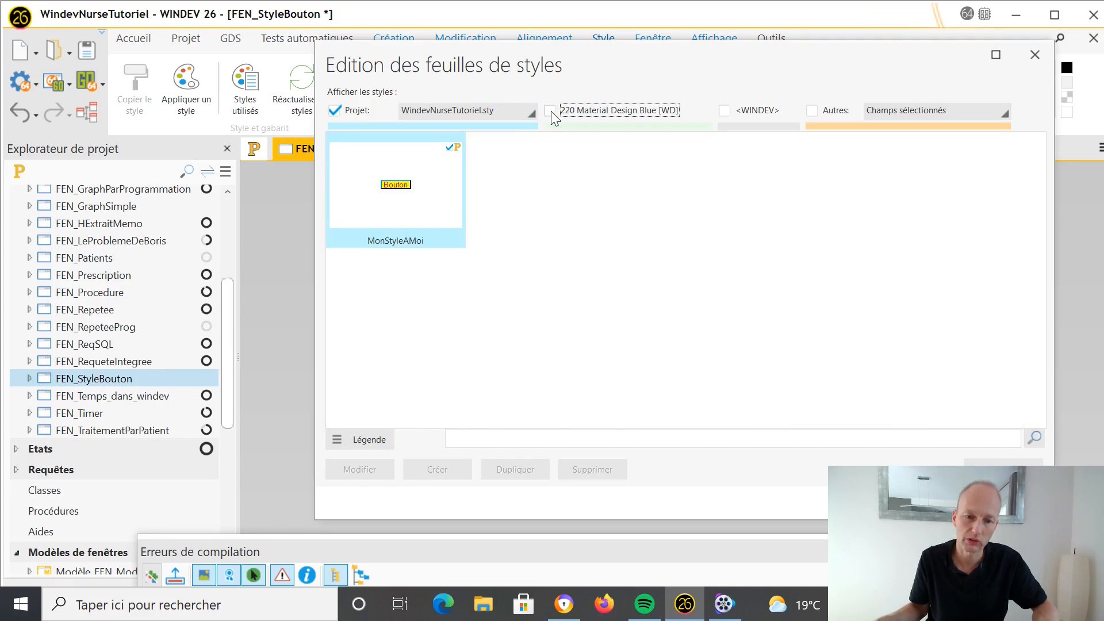
pyautogui.click(415, 184)
pyautogui.click(920, 503)
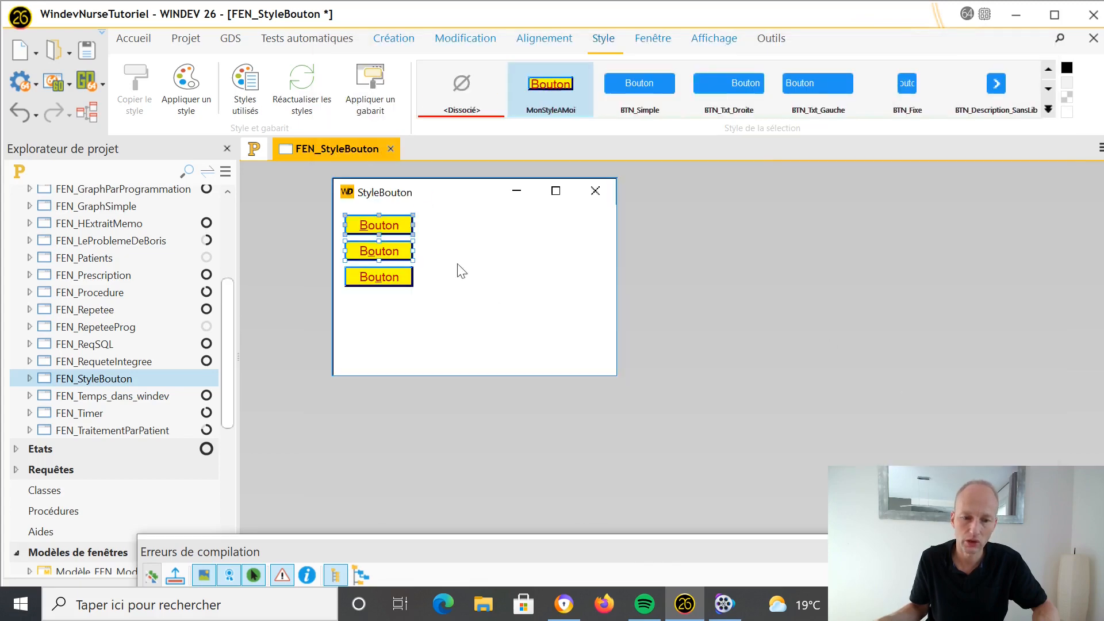
# Enlarge the FEN_StyleBouton window in both width and height
pyautogui.click(524, 306)
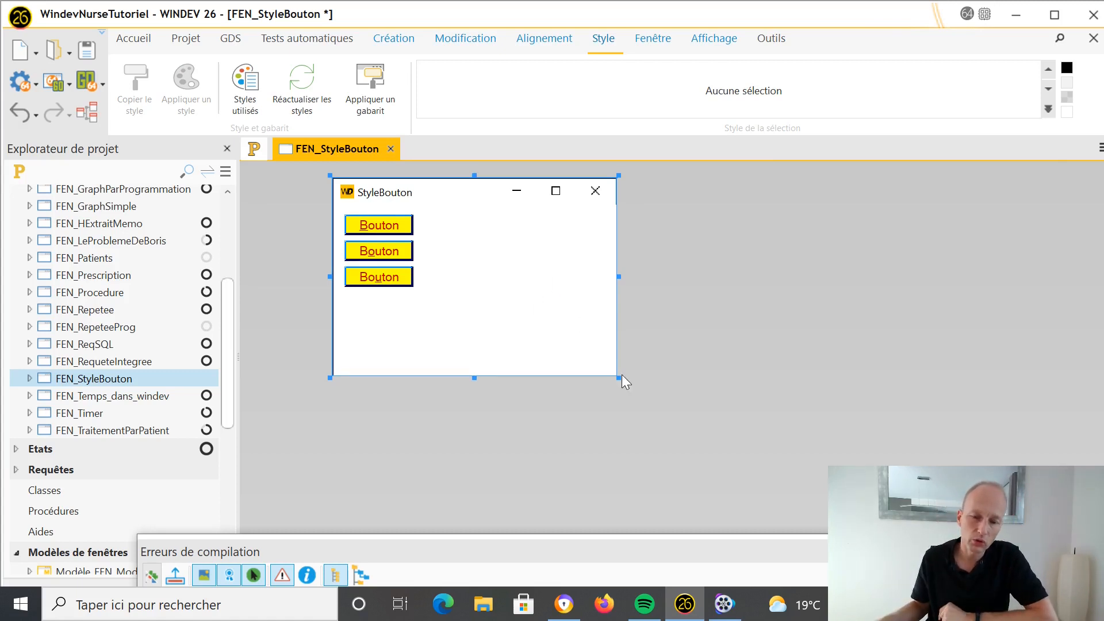
pyautogui.moveTo(619, 378); pyautogui.dragTo(802, 514)
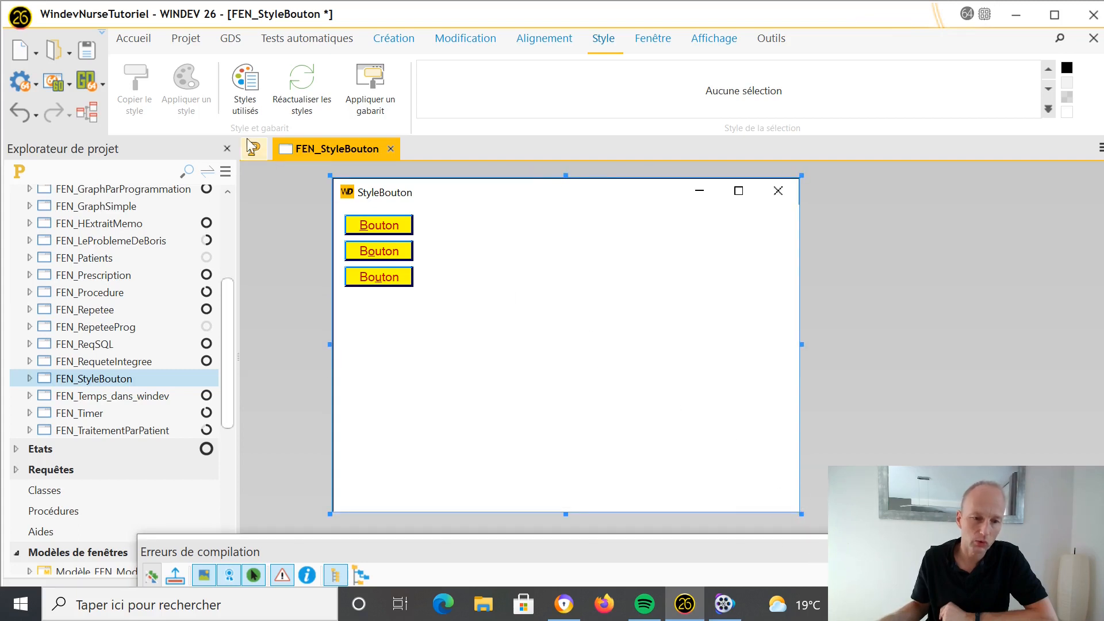
pyautogui.click(390, 45)
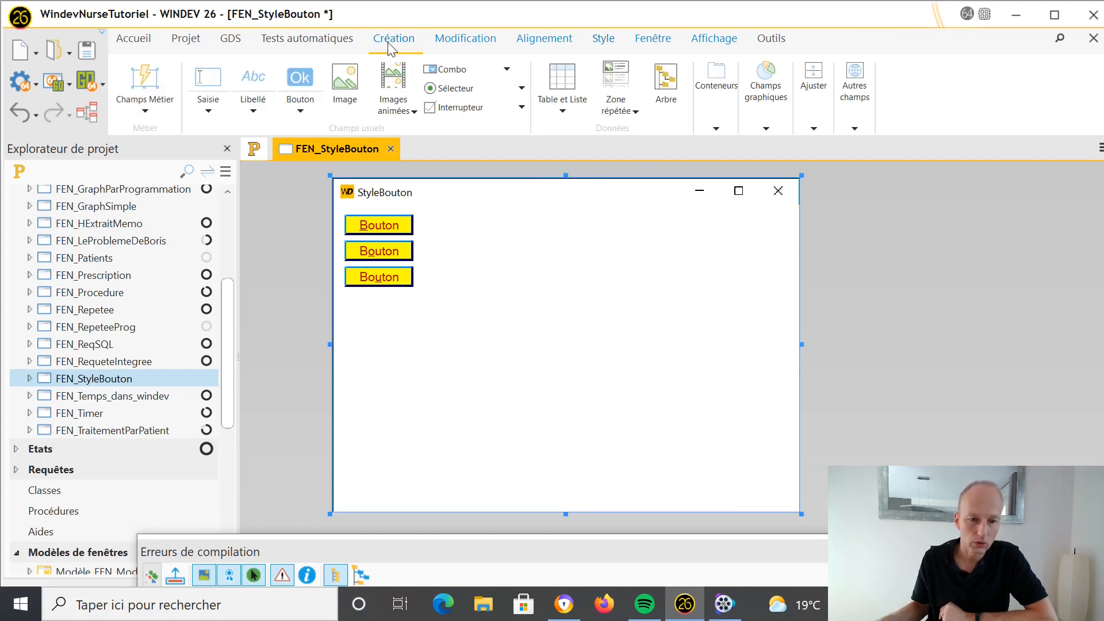
# Open FEN_Demarrage and display the 220 Material Design Blue styles in the patients table's style choice
pyautogui.moveTo(226, 296); pyautogui.dragTo(234, 218)
pyautogui.doubleClick(121, 304)
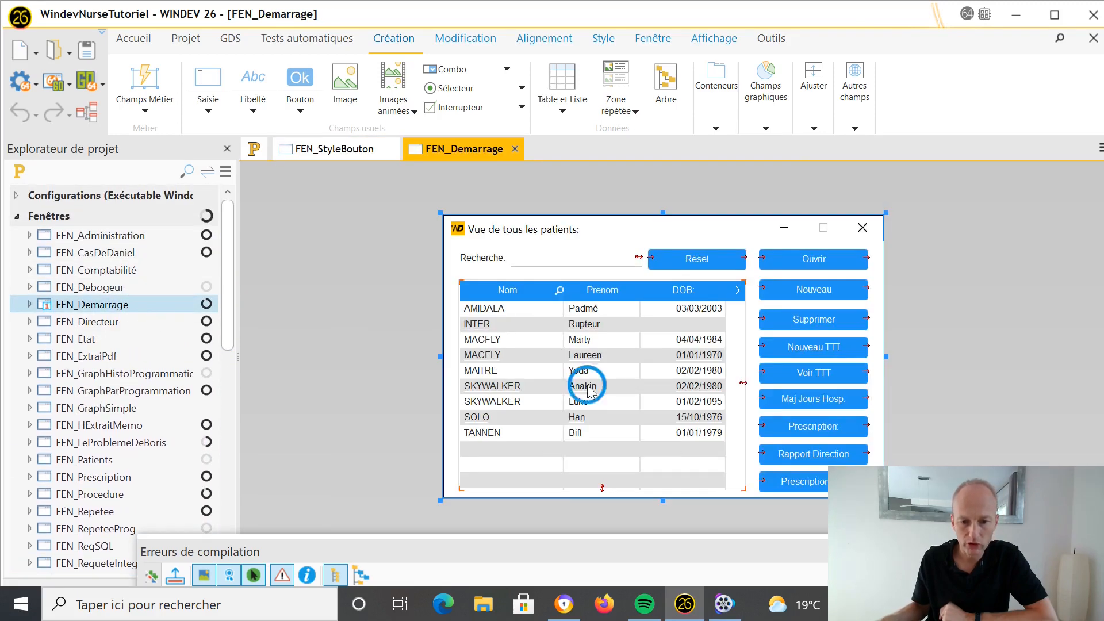
pyautogui.rightClick(590, 393)
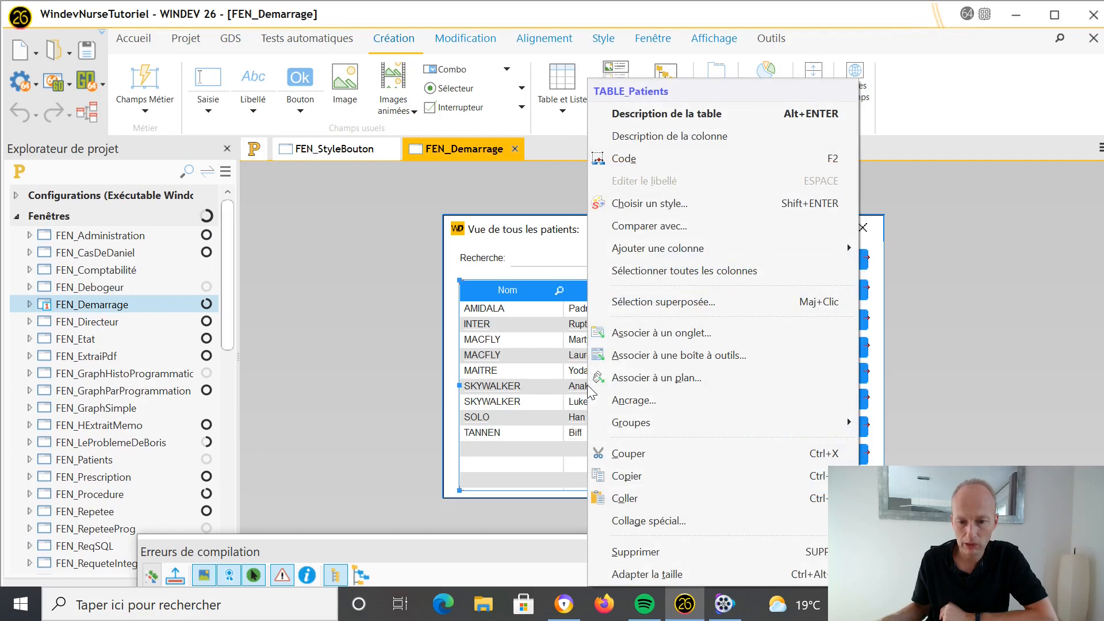
pyautogui.click(760, 204)
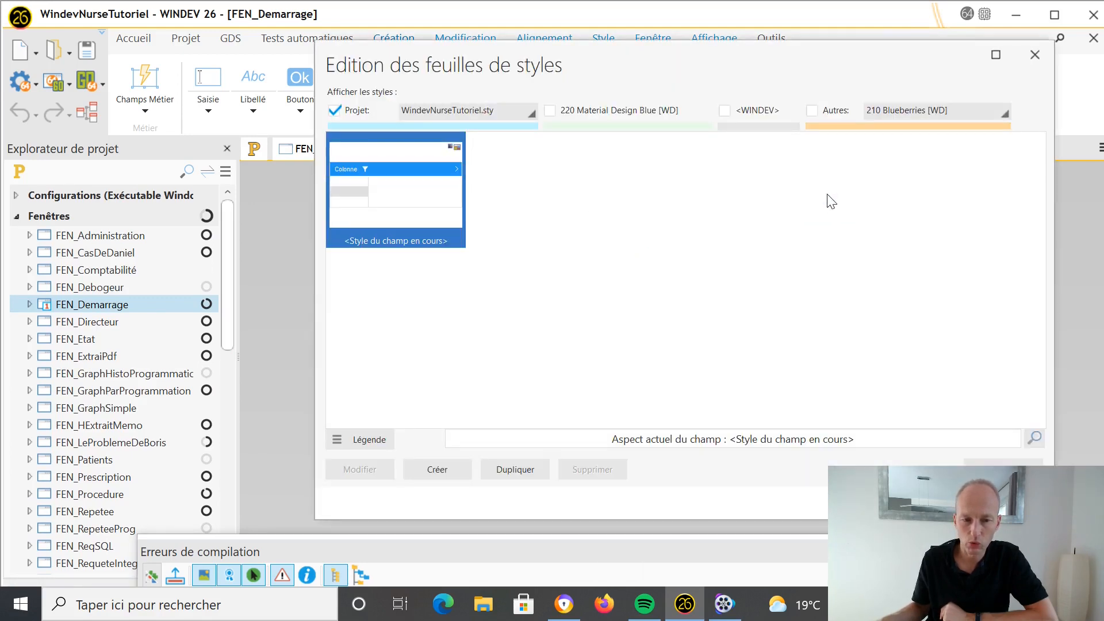
pyautogui.click(551, 109)
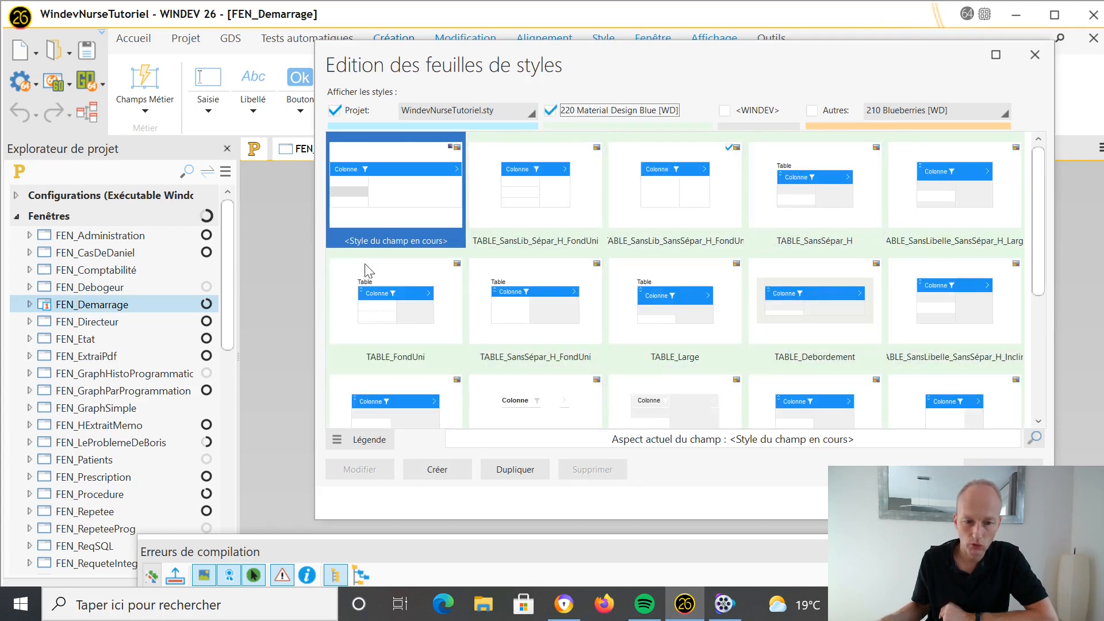
# Try a new project table style with outer frame background Rouge pastel and frame colour Magenta demi-teinte, view its styleable elements and cancel
pyautogui.click(446, 467)
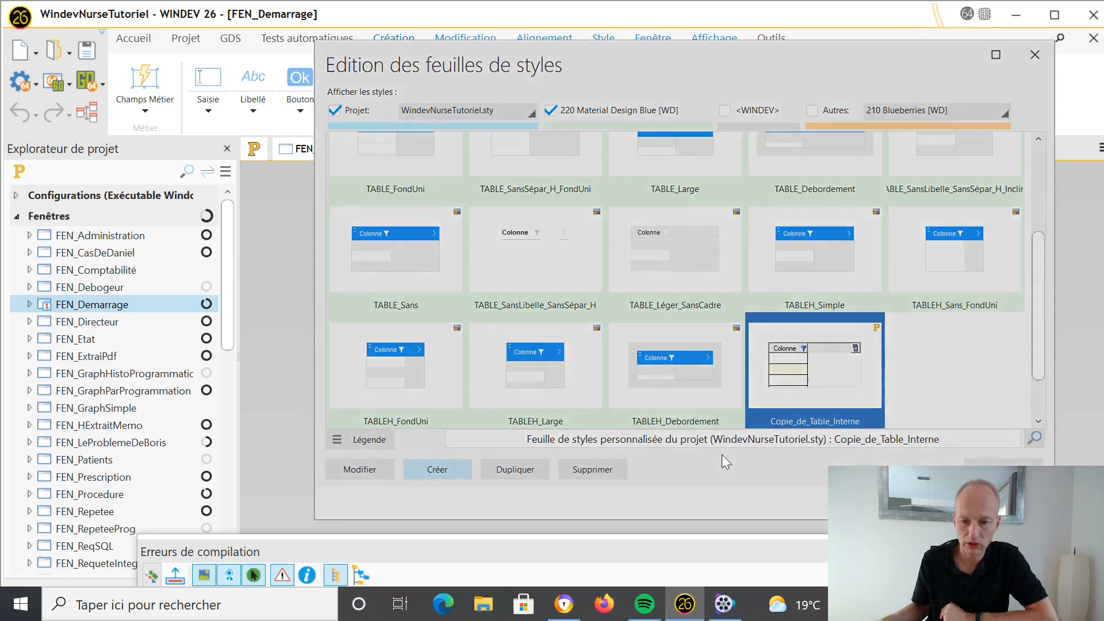
pyautogui.doubleClick(828, 385)
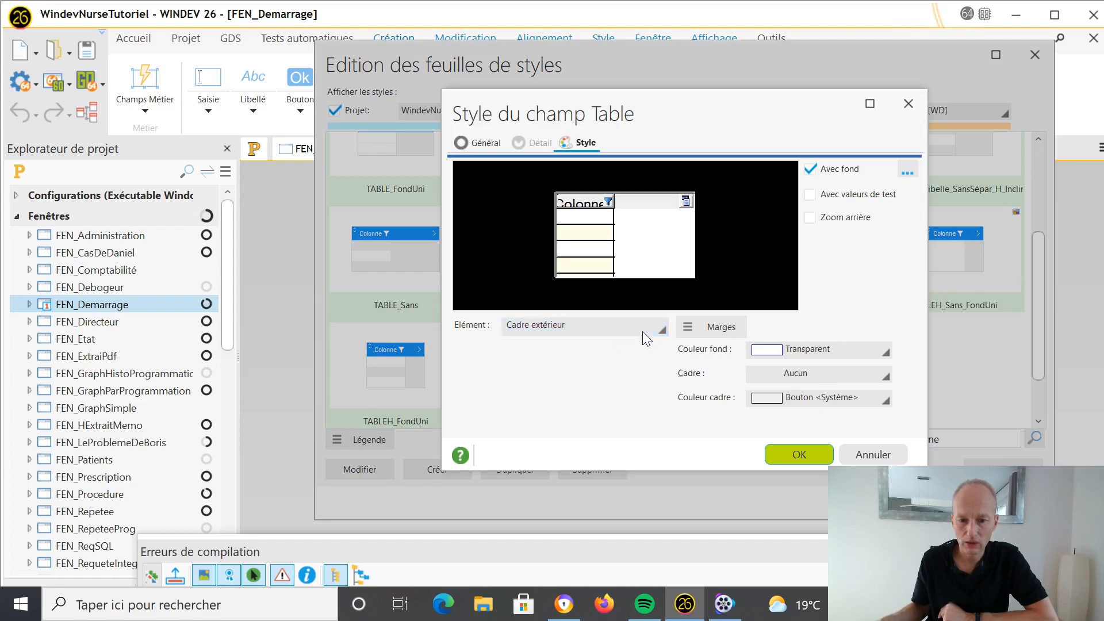
pyautogui.click(884, 349)
pyautogui.press('Escape')
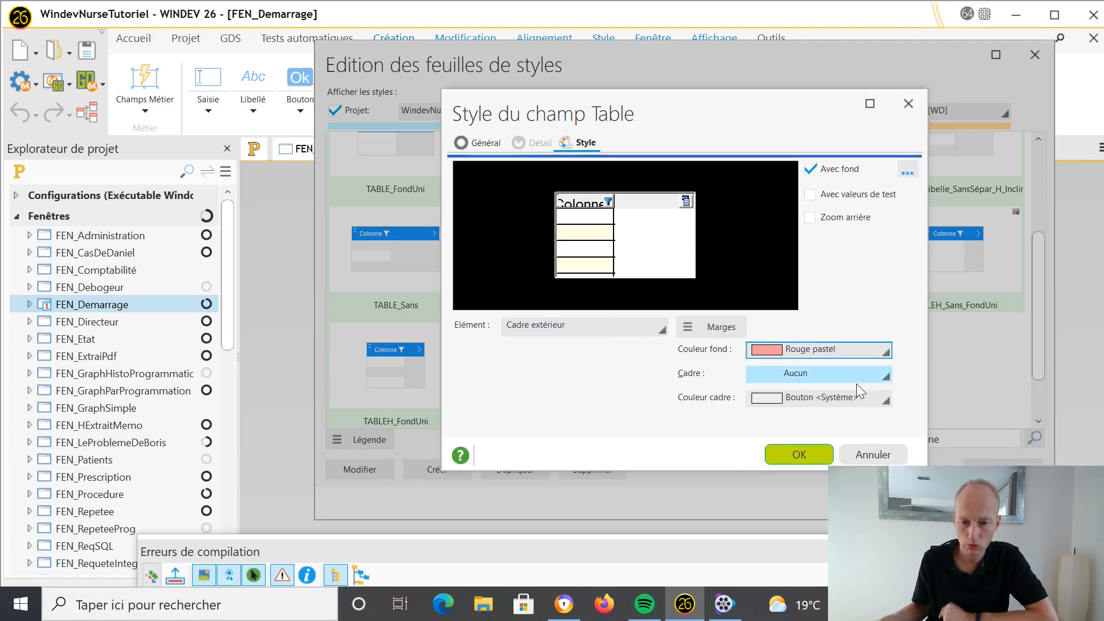
pyautogui.click(885, 396)
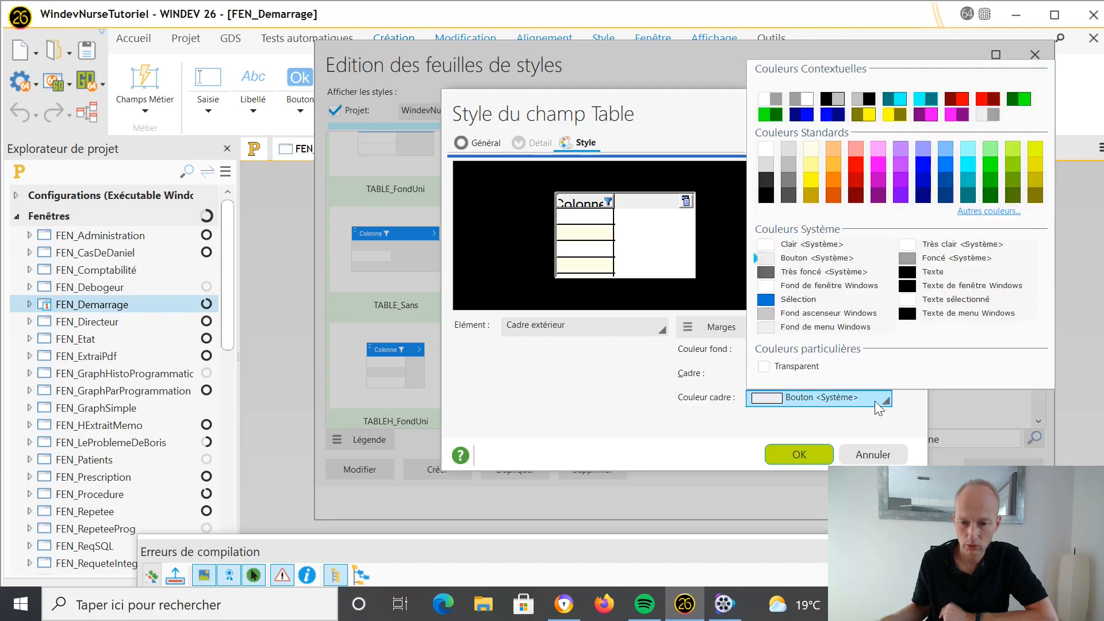
pyautogui.click(878, 182)
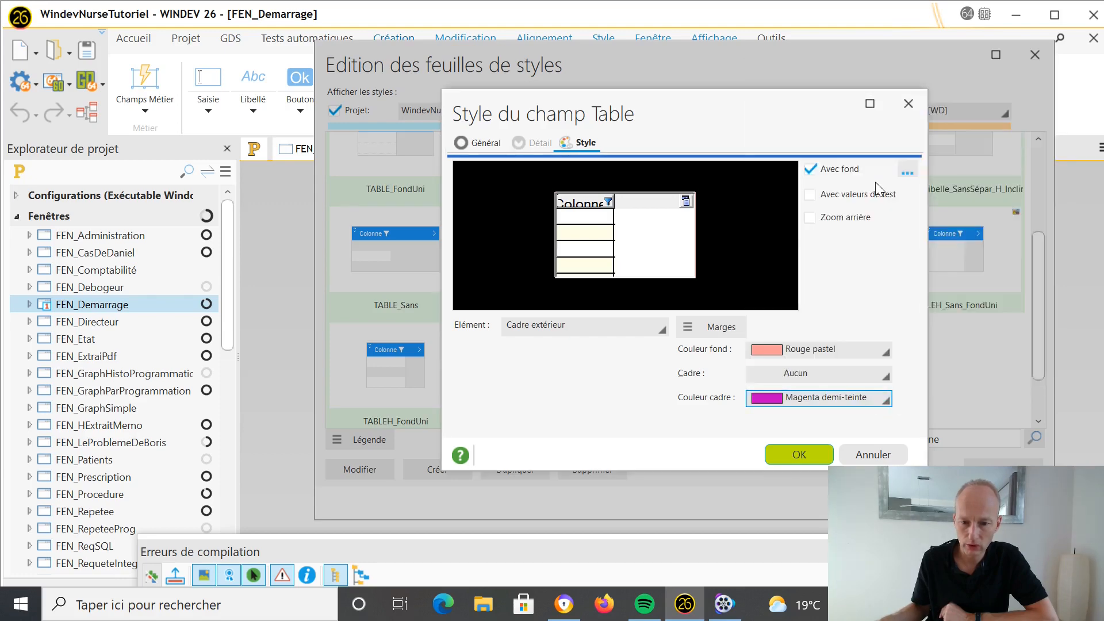
pyautogui.click(633, 332)
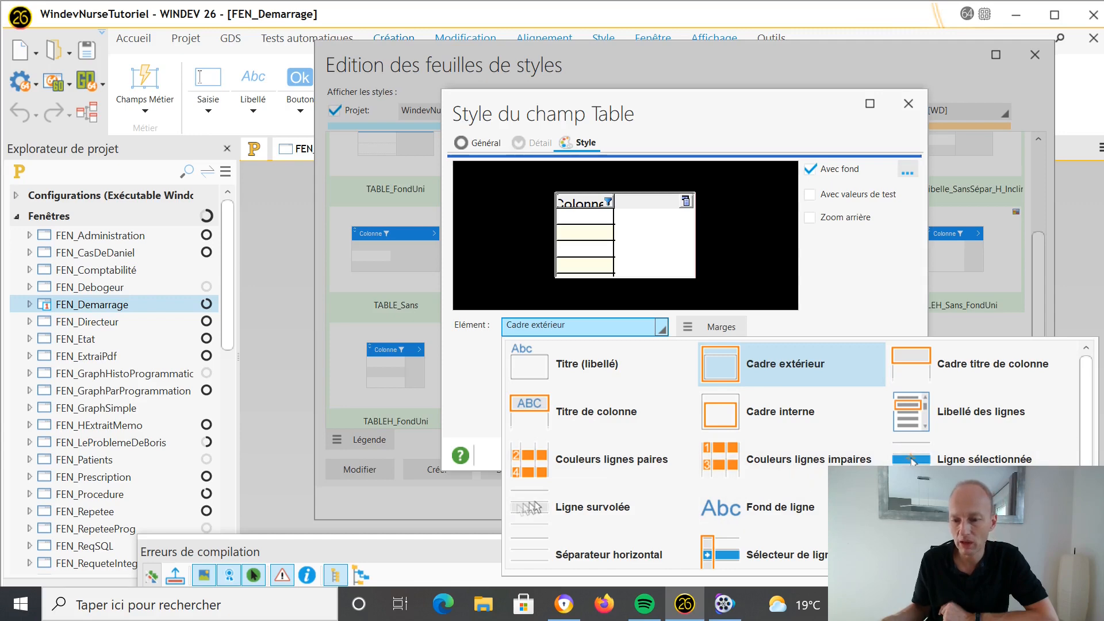
pyautogui.click(903, 114)
pyautogui.click(885, 448)
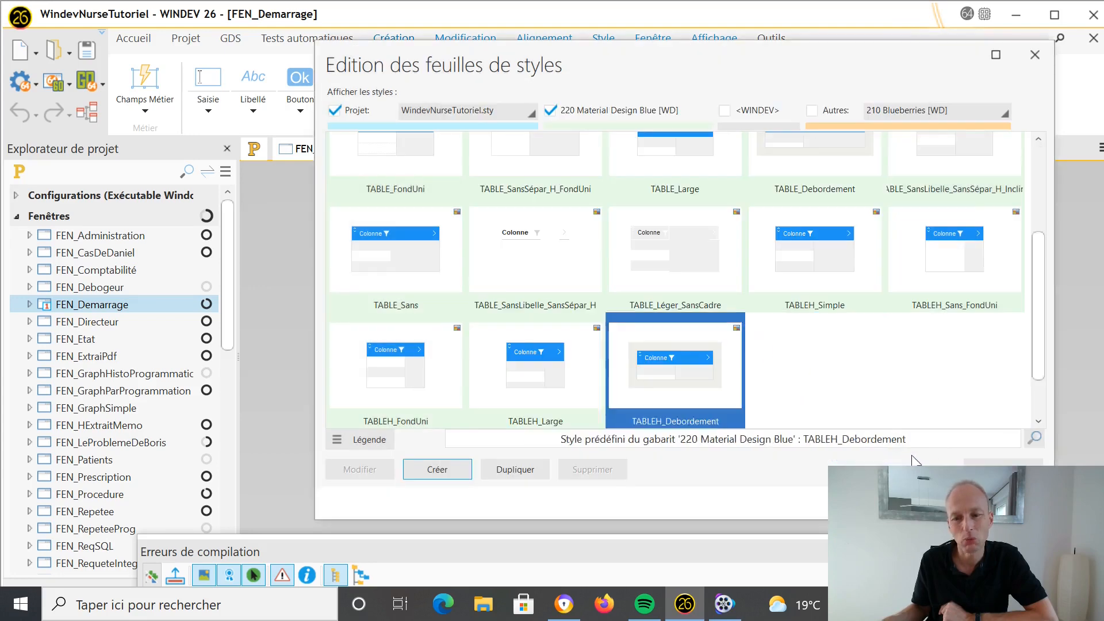
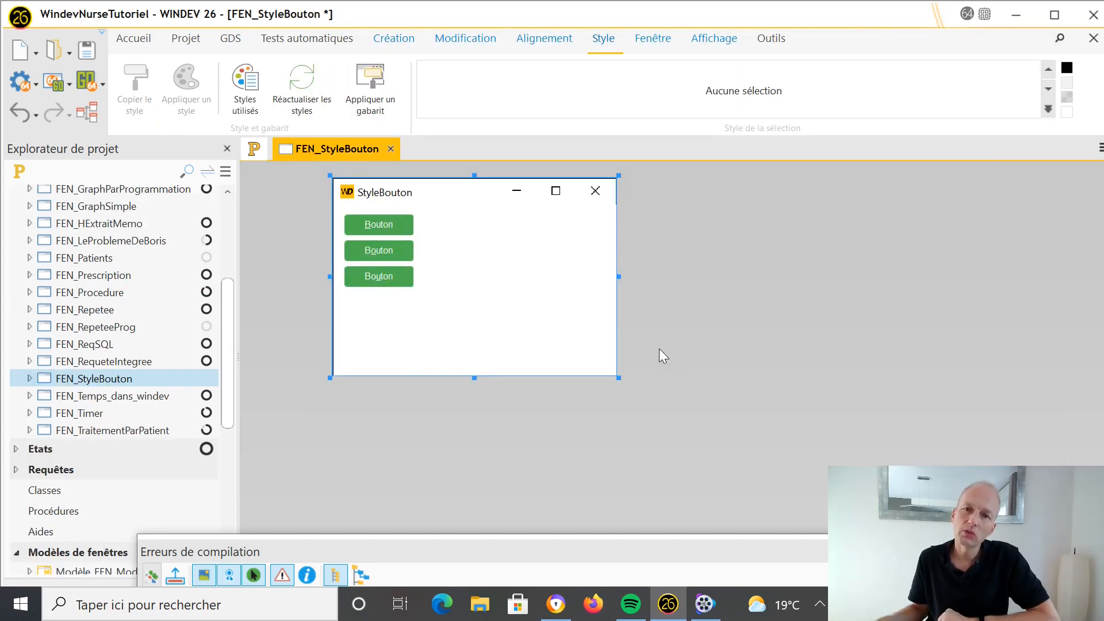
# Open the style choice of the third button in FEN_StyleBouton and create a new project button style
pyautogui.click(395, 283)
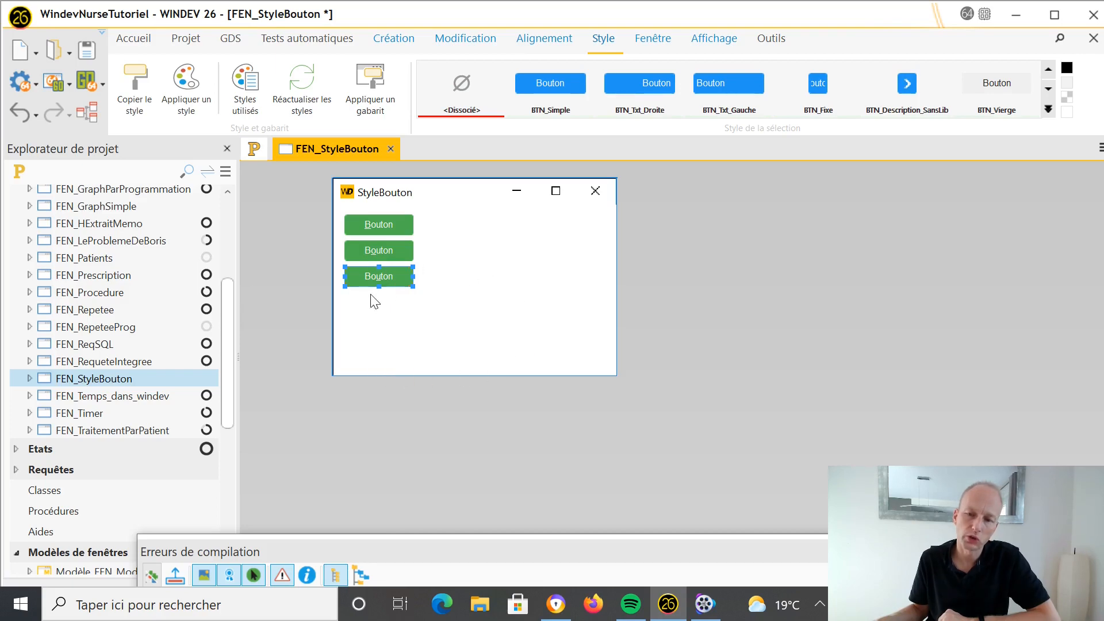
pyautogui.rightClick(389, 281)
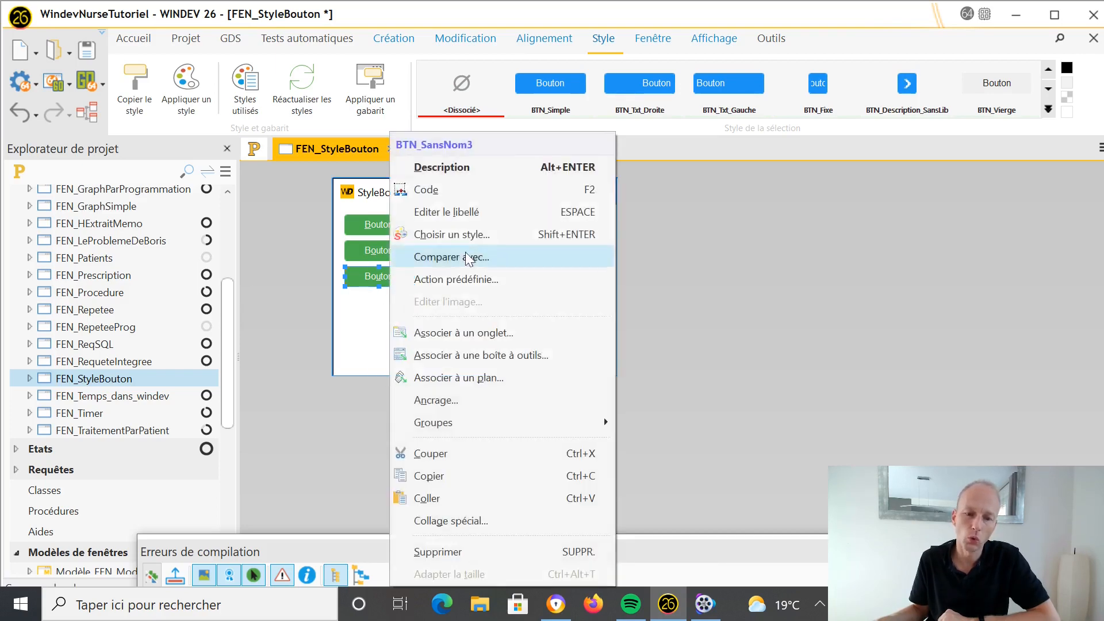
pyautogui.click(543, 232)
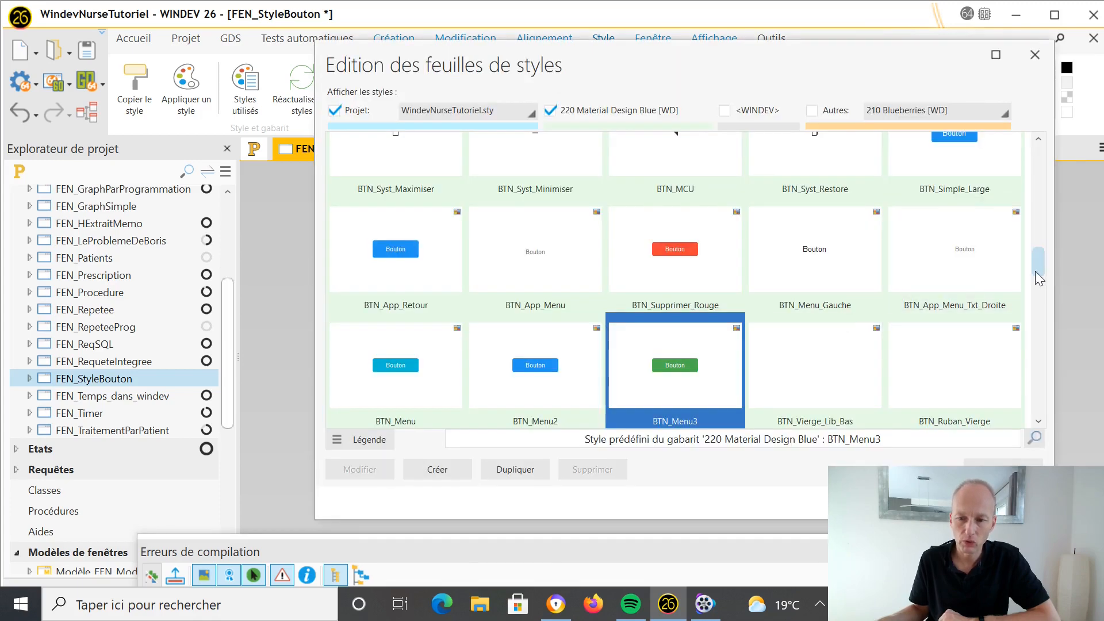
pyautogui.click(446, 475)
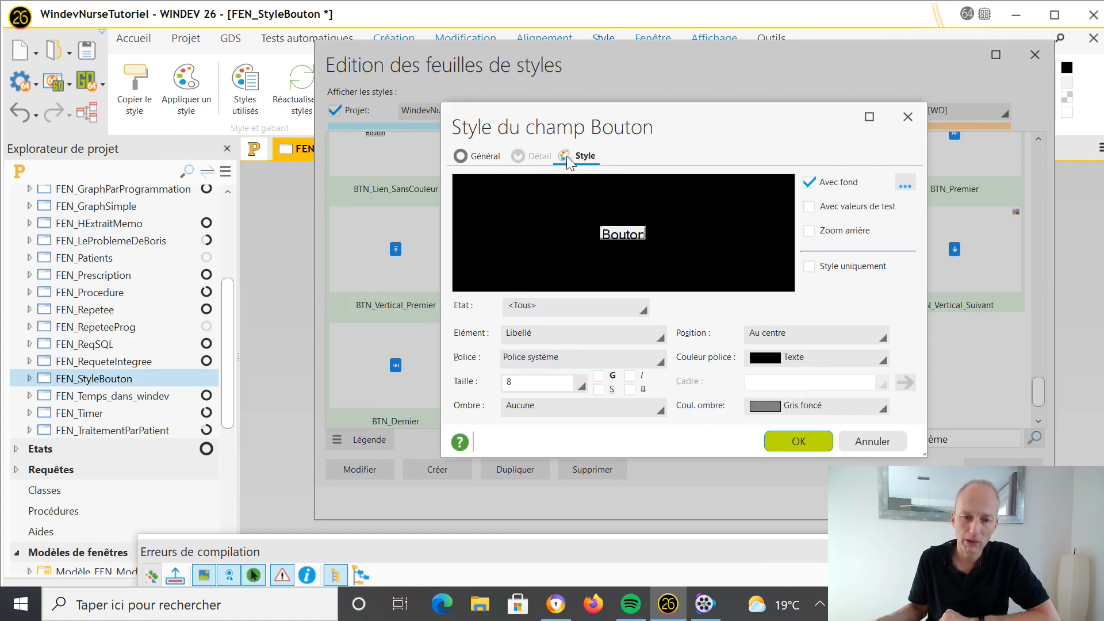
# Set the new style's label to size 11, font colour Rouge demi-teinte and shadow colour Jaune
pyautogui.click(662, 338)
pyautogui.click(662, 338)
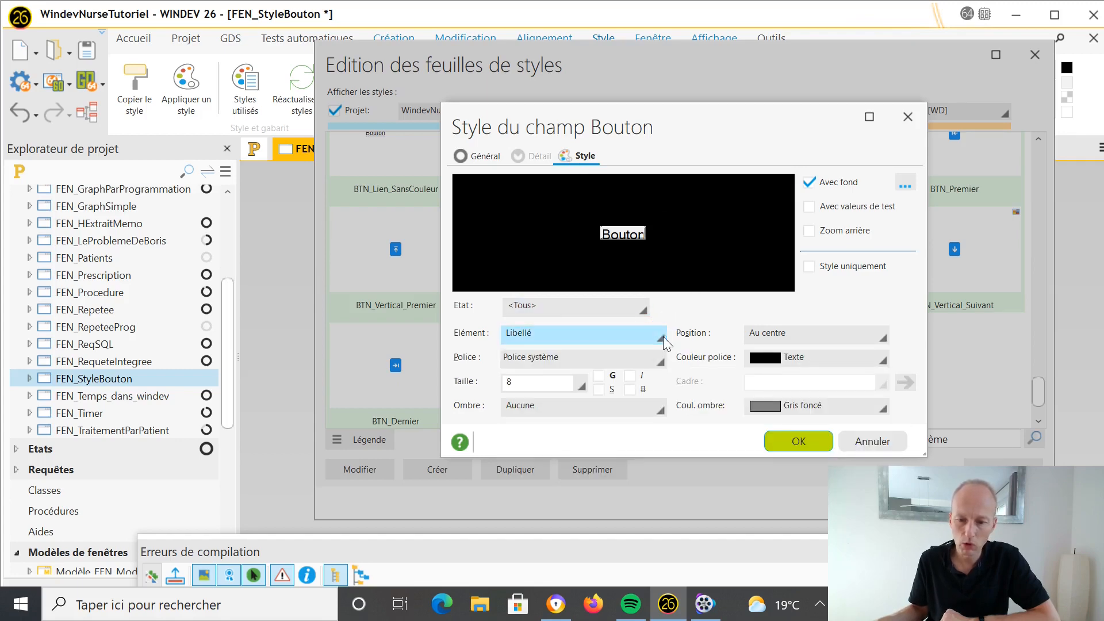
pyautogui.click(582, 384)
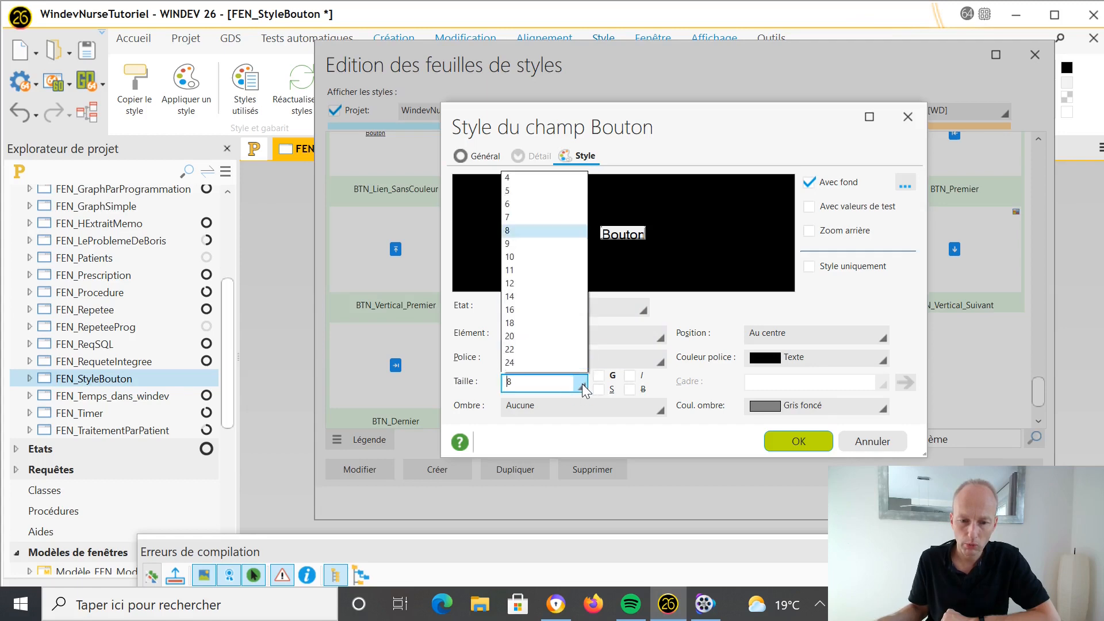
pyautogui.click(549, 207)
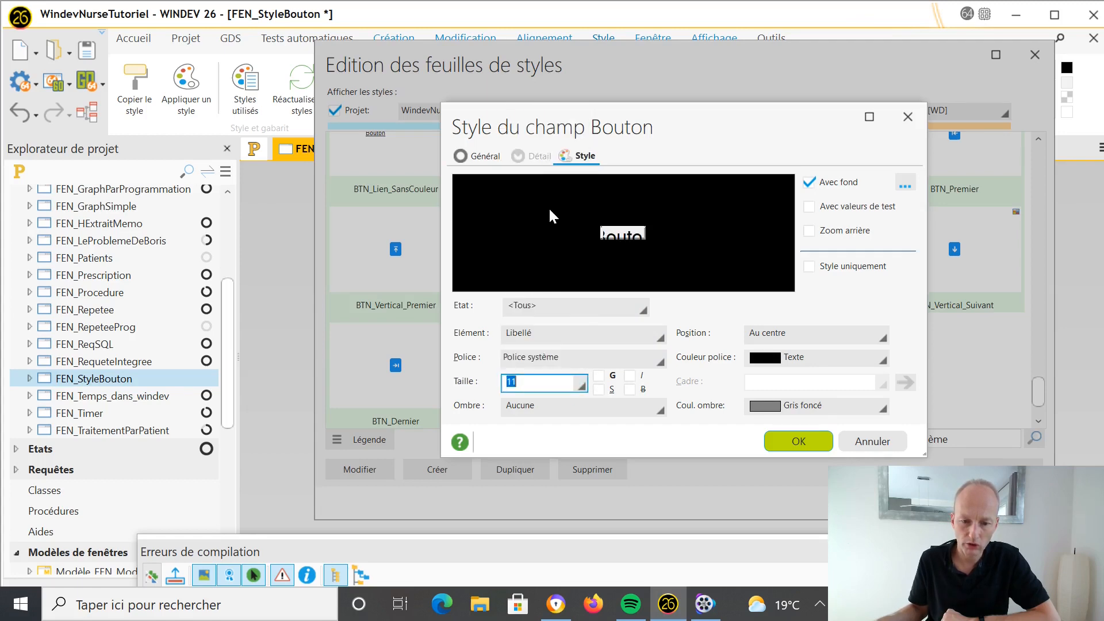
pyautogui.click(880, 360)
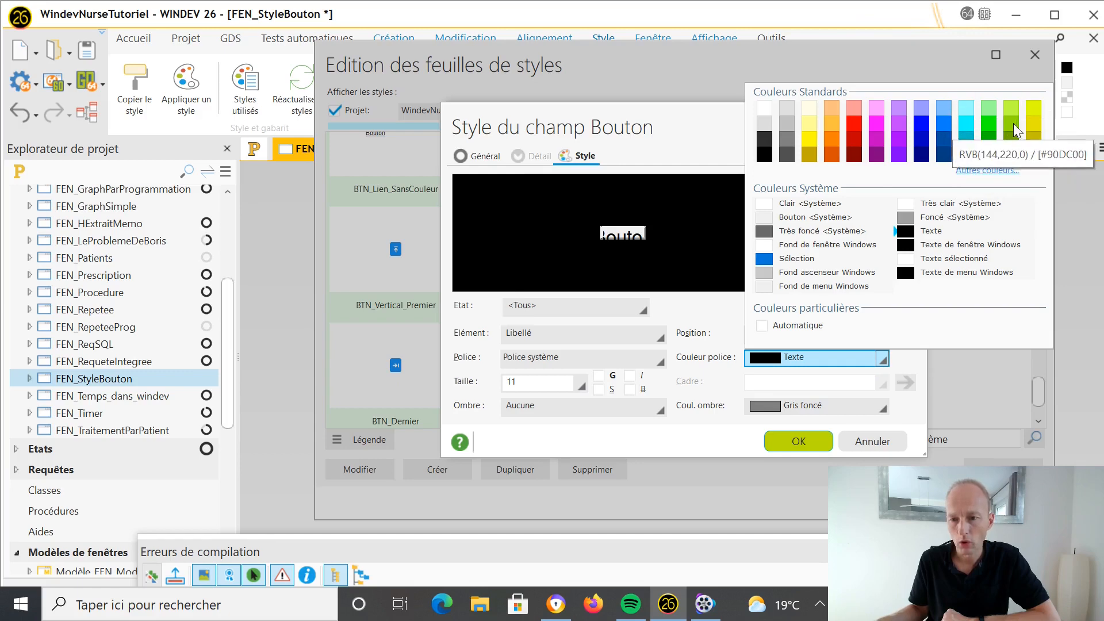
pyautogui.click(855, 139)
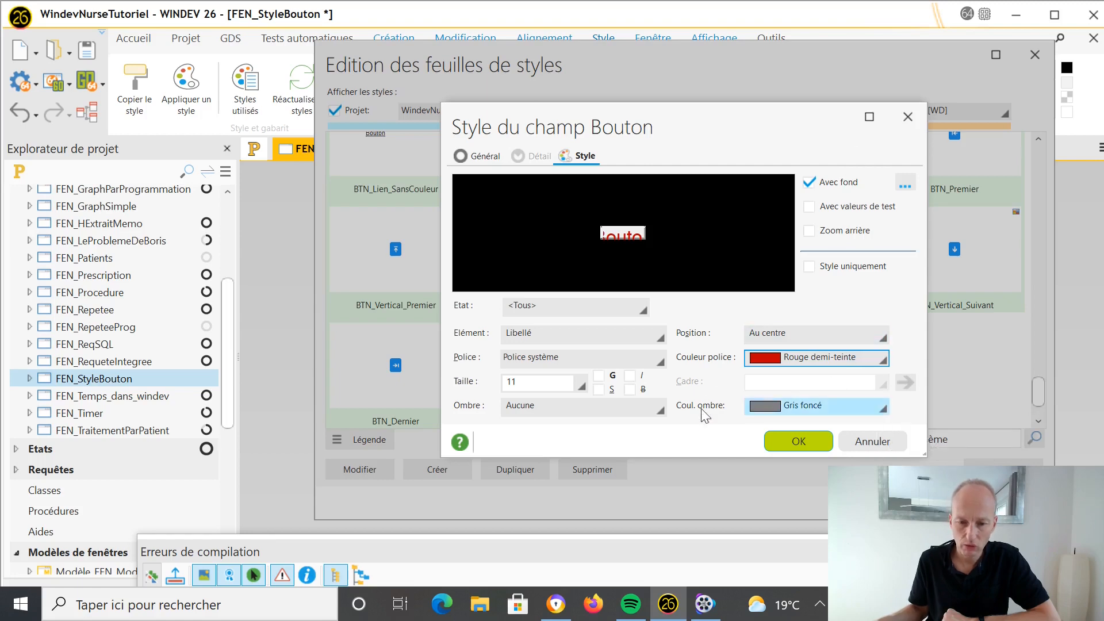
pyautogui.click(883, 408)
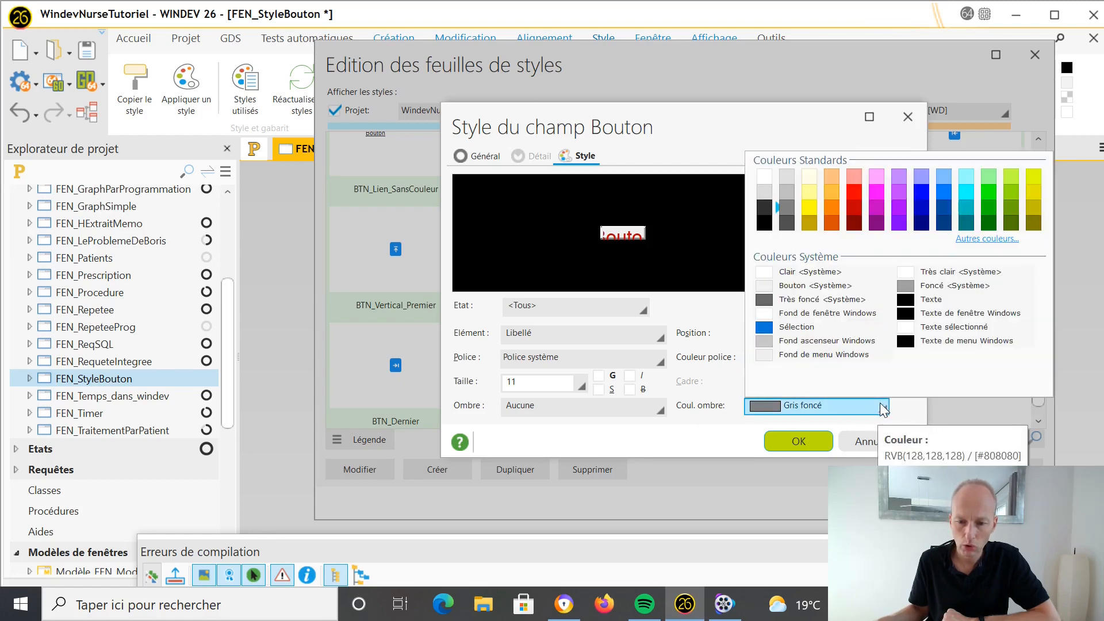
pyautogui.click(810, 209)
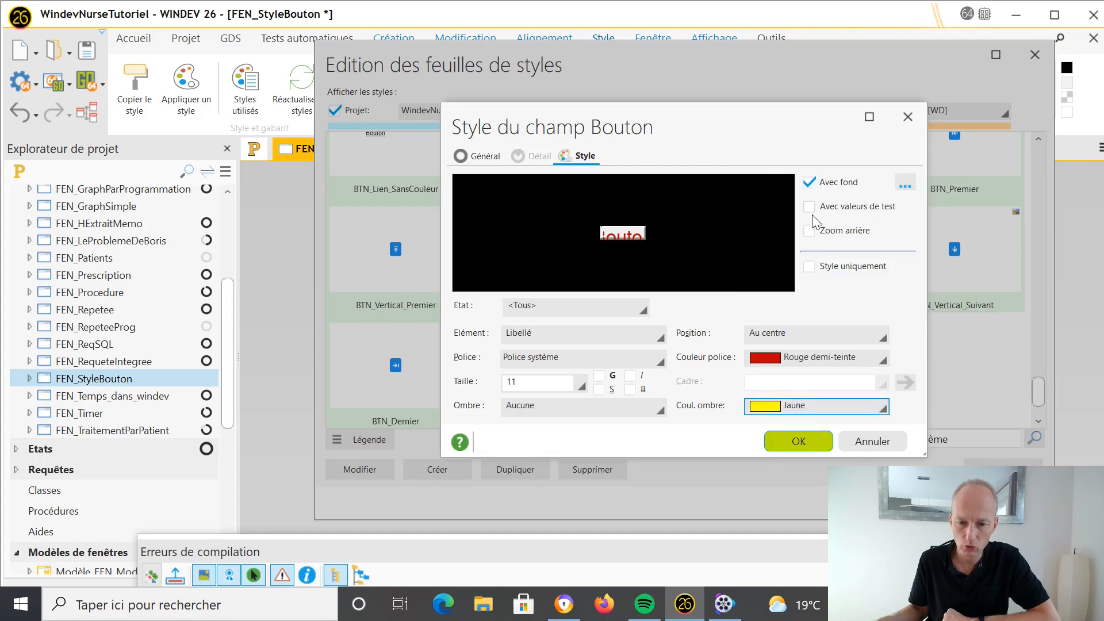
# Give the new style's outer frame (Cadre extérieur) a light blue background and a brighter blue frame colour, and save the style
pyautogui.click(661, 336)
pyautogui.click(753, 372)
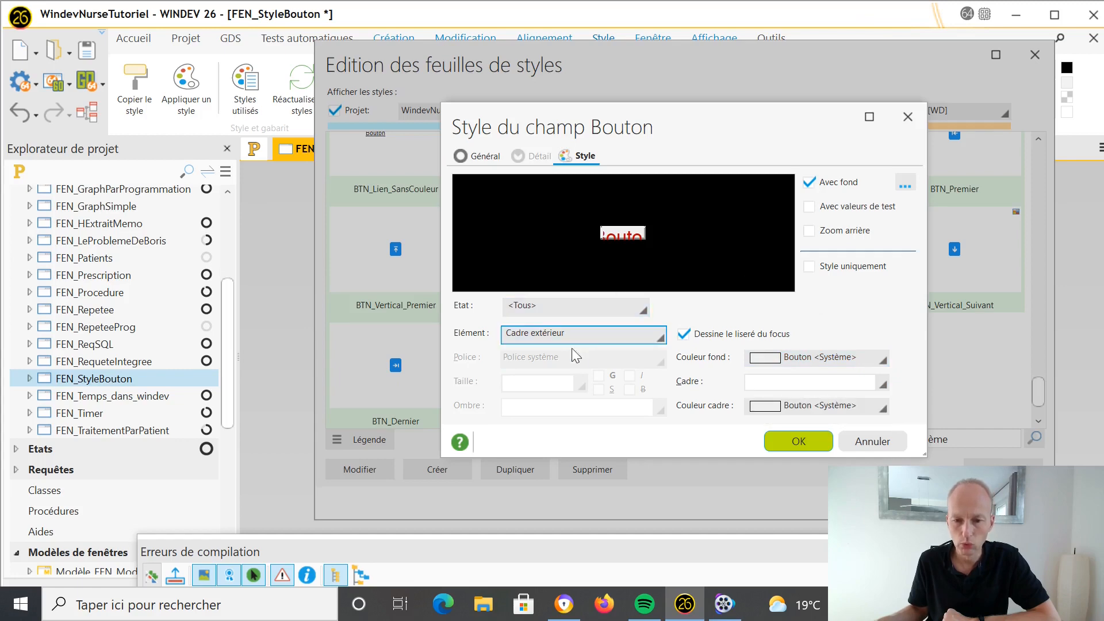
pyautogui.click(884, 360)
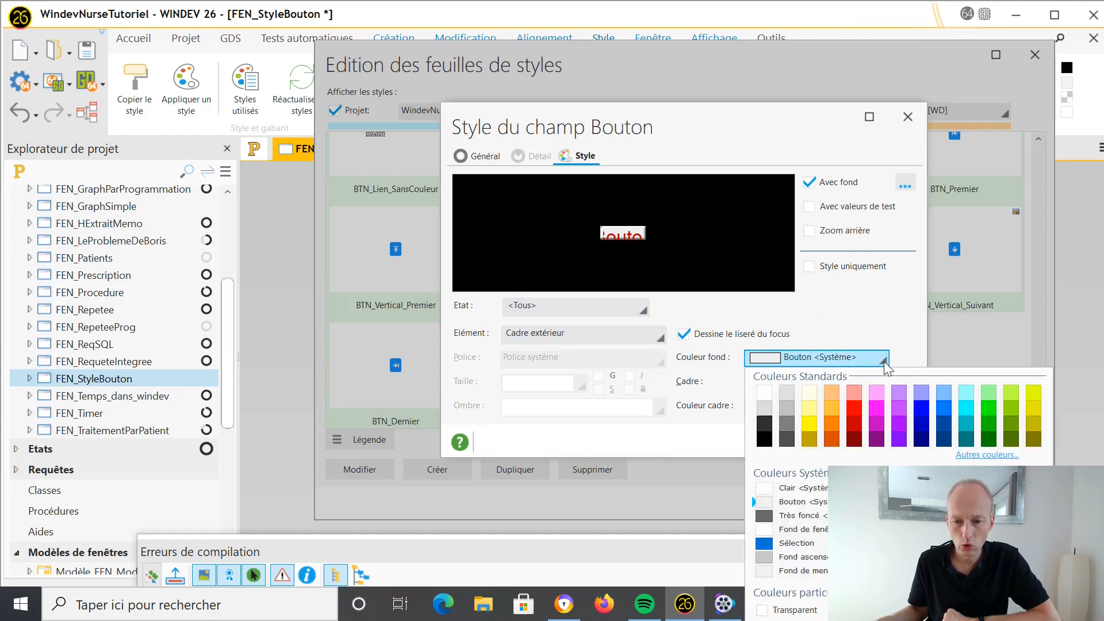
pyautogui.click(948, 395)
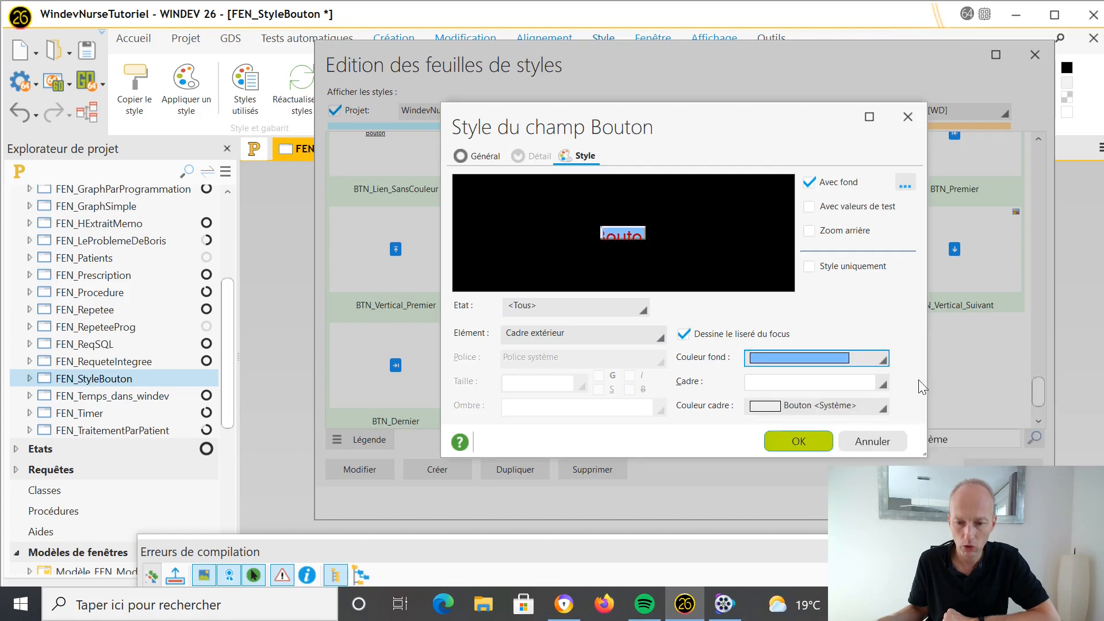
pyautogui.click(883, 408)
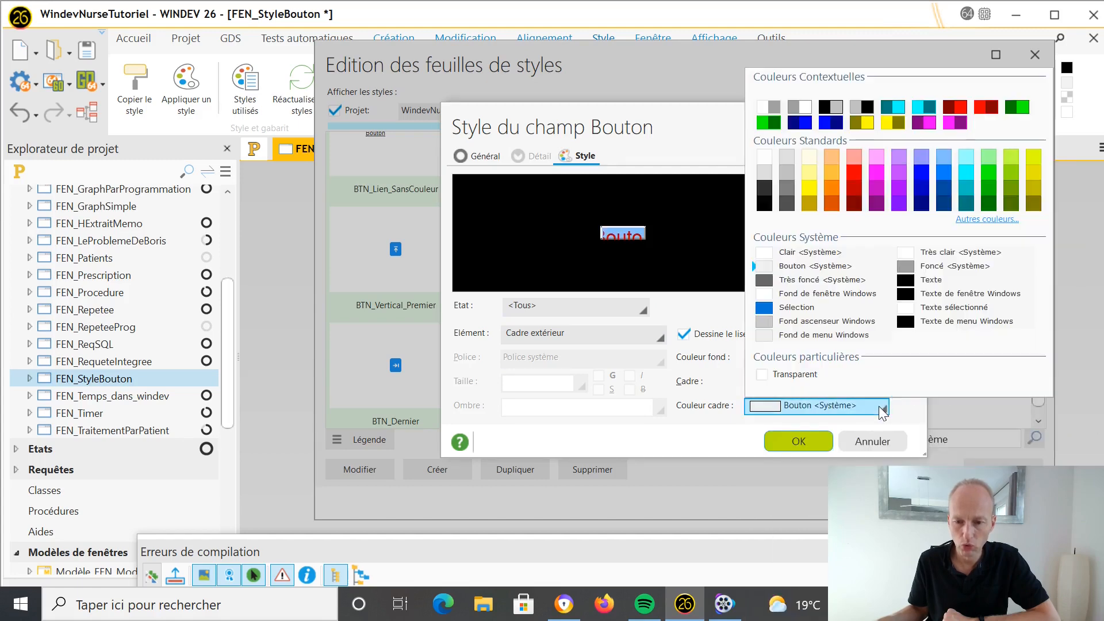
pyautogui.click(945, 179)
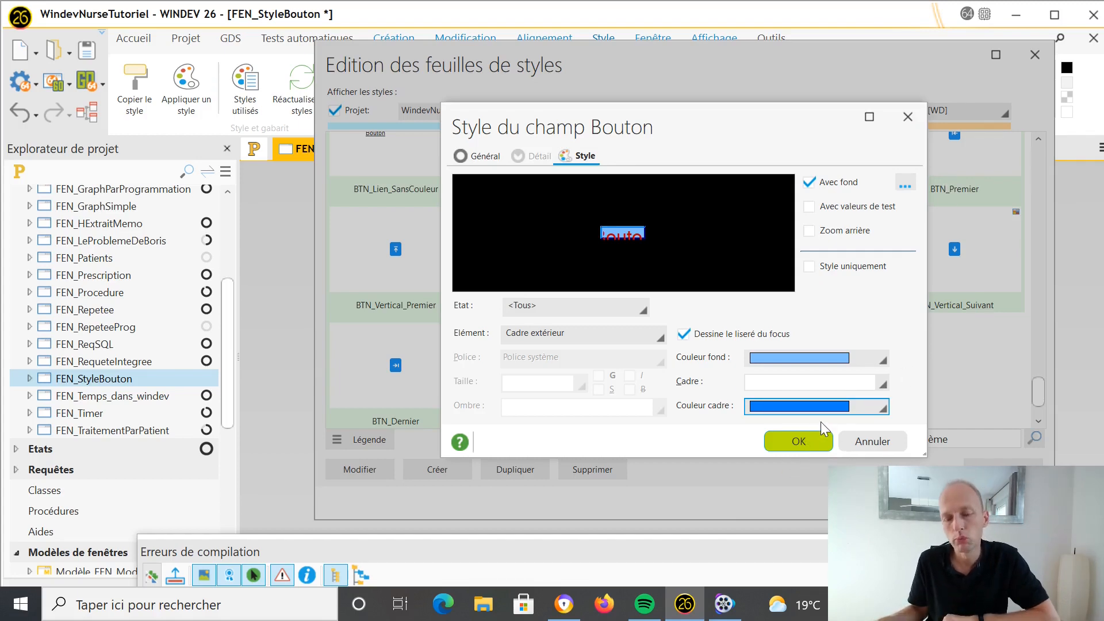
pyautogui.click(812, 439)
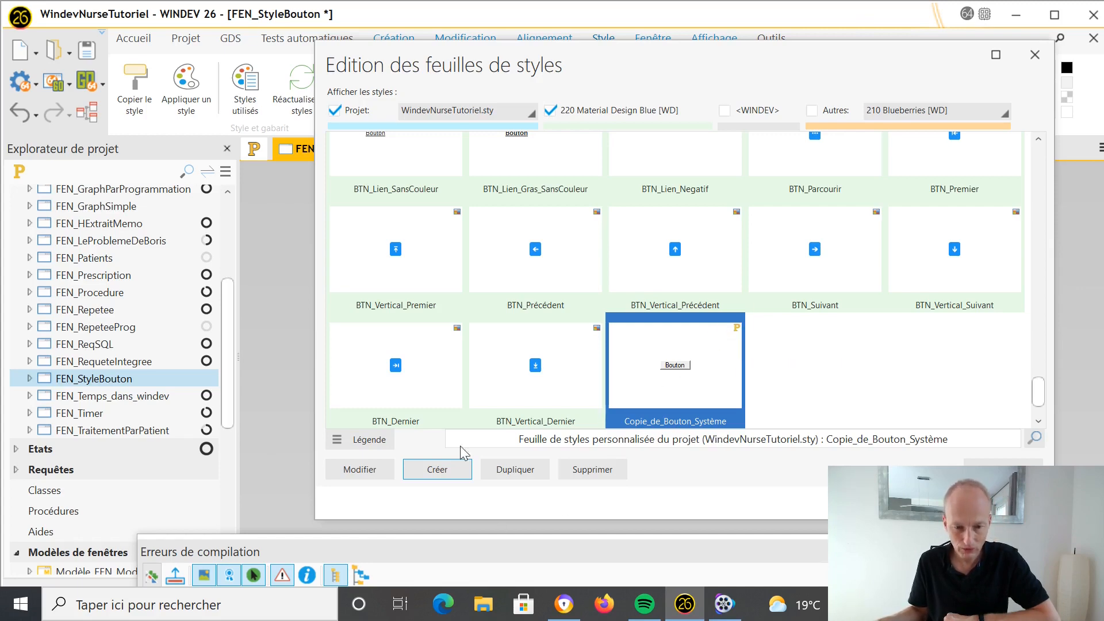
# Rename the new project style as MonStyleAMoi and apply it to the third button
pyautogui.click(381, 475)
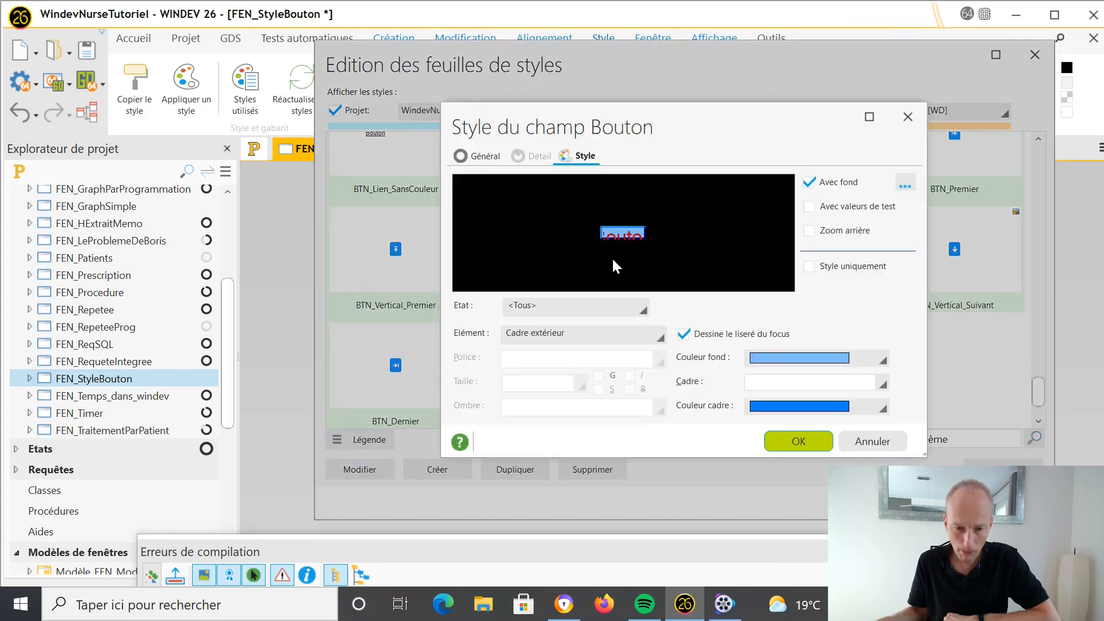
pyautogui.click(484, 157)
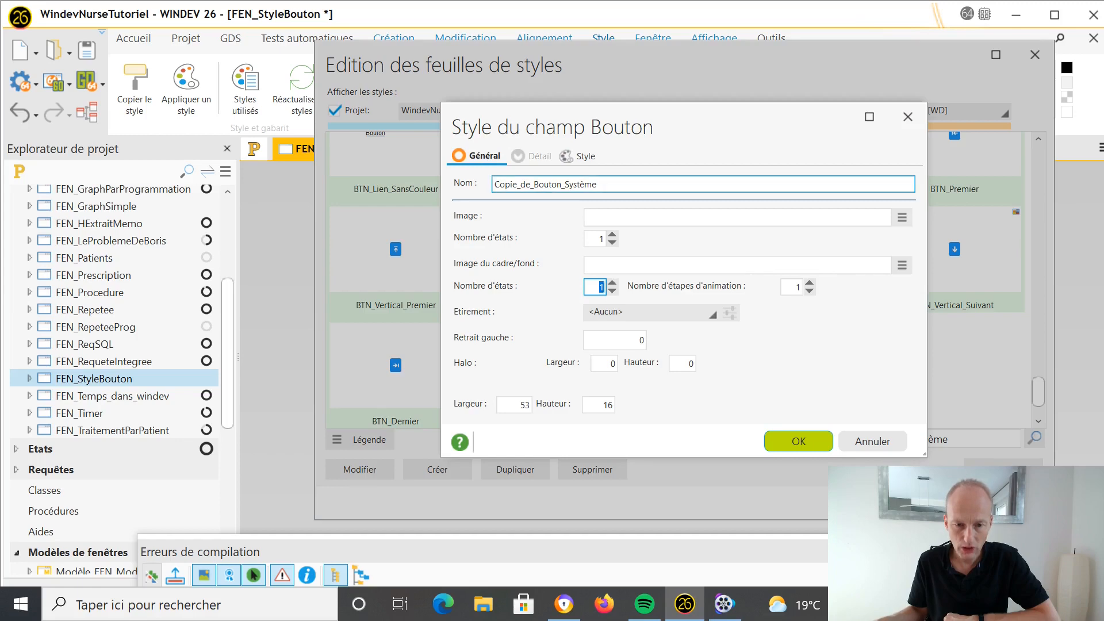
pyautogui.doubleClick(610, 180)
pyautogui.write('Mo')
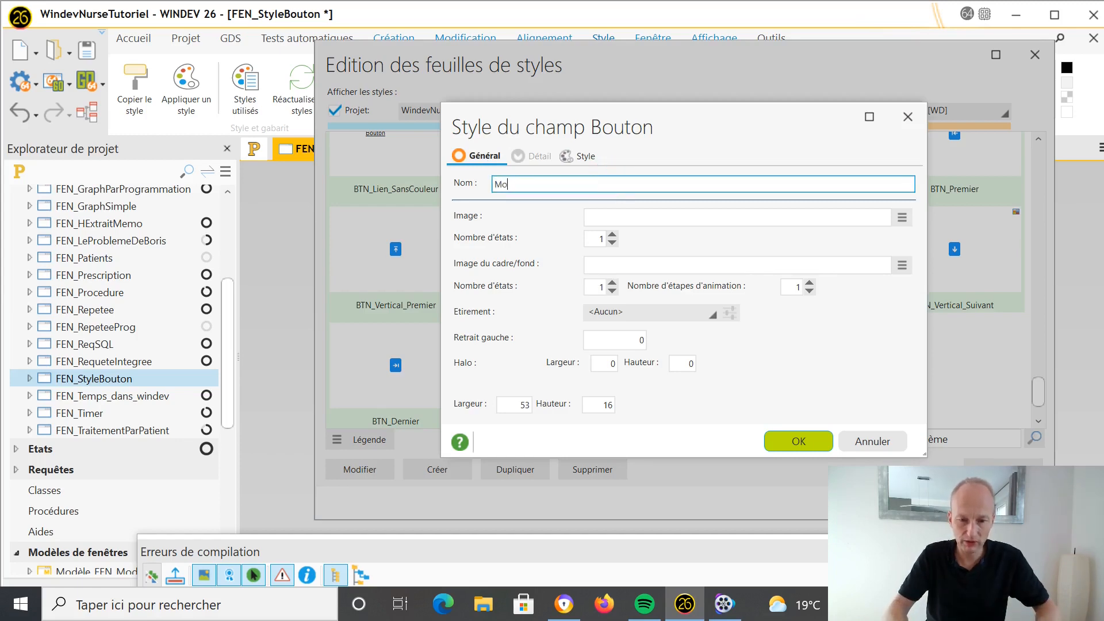
pyautogui.write('nSty')
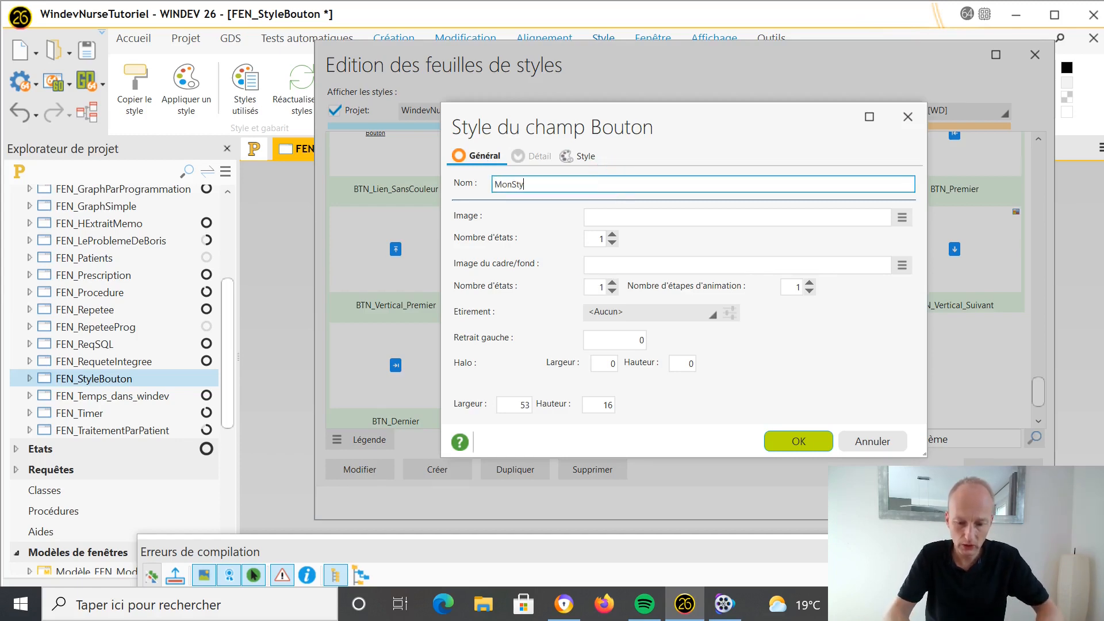
pyautogui.write('leAMoi')
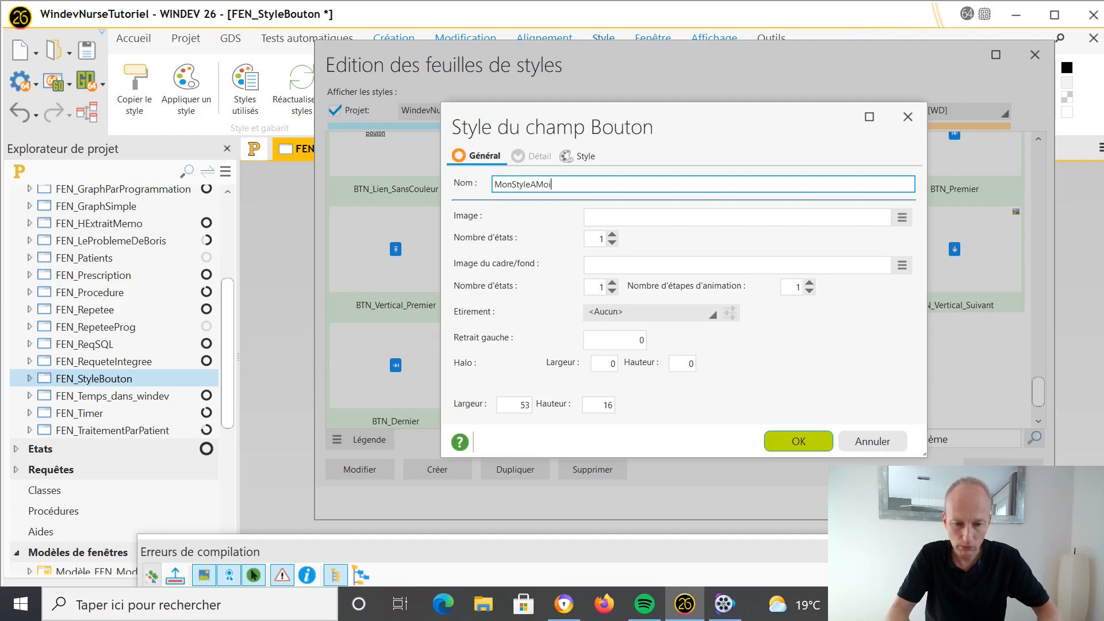
pyautogui.click(811, 440)
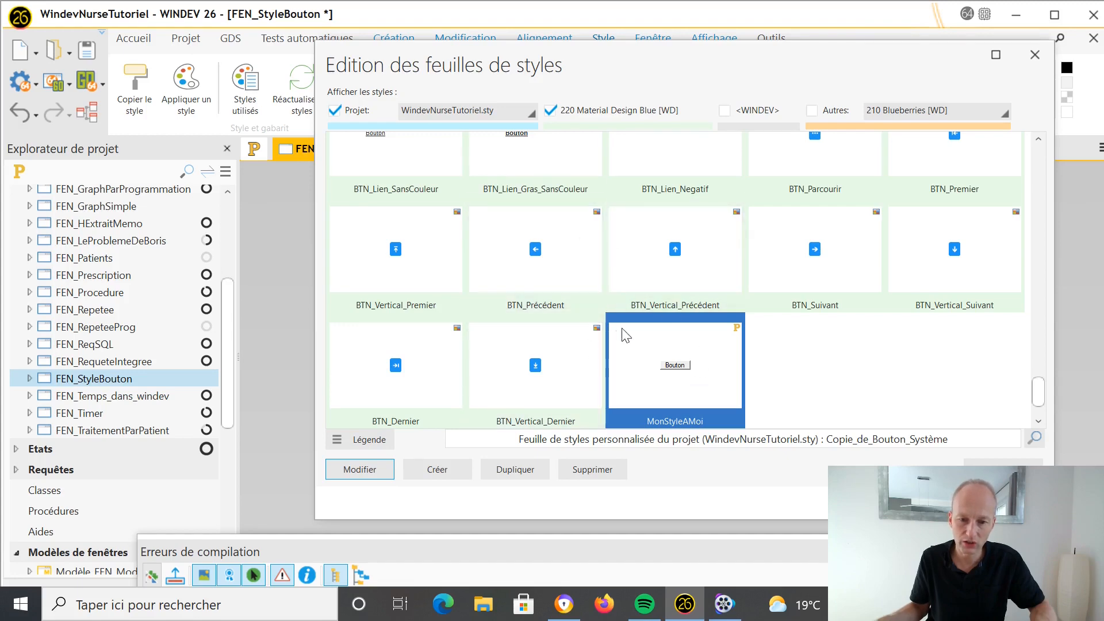
pyautogui.click(1004, 470)
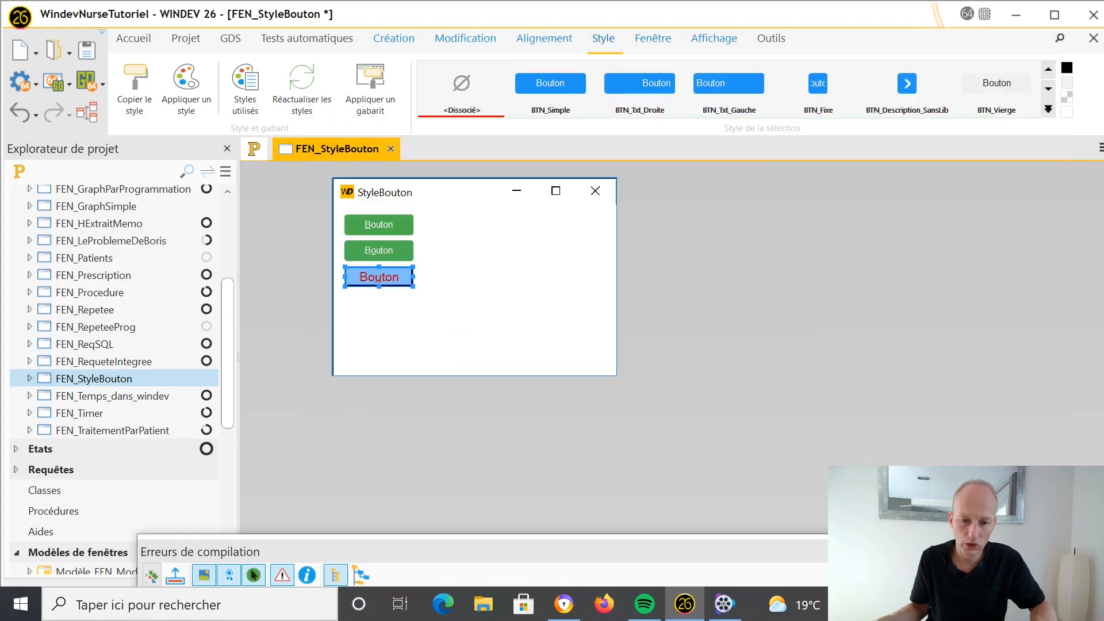
pyautogui.click(432, 302)
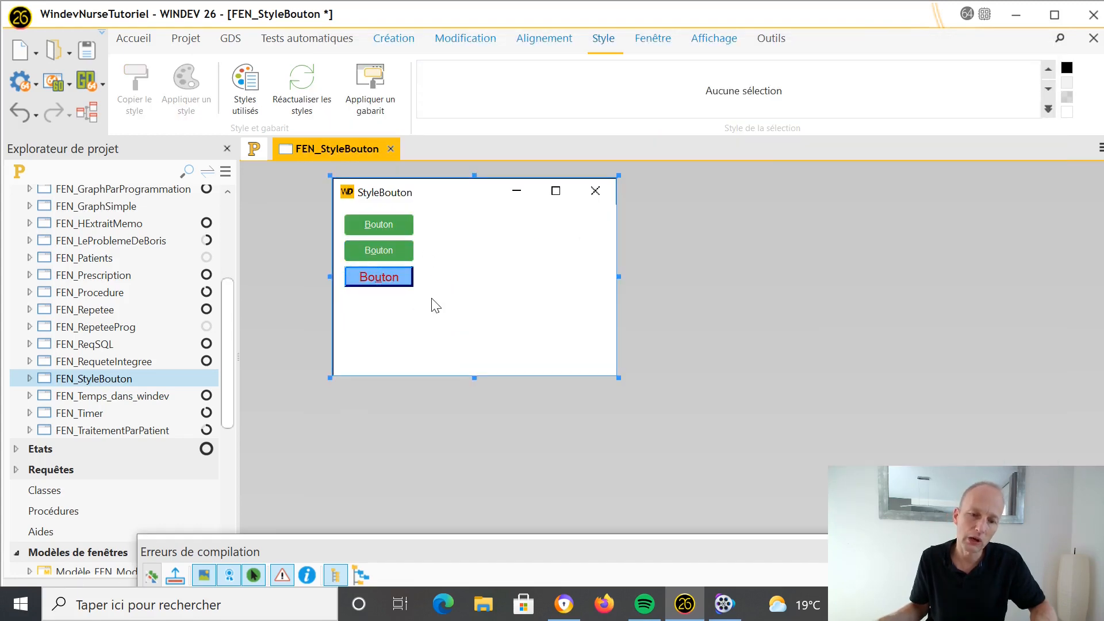
# Reopen the third button's style choice and hide the 220 Material Design Blue styles, leaving only the project styles
pyautogui.click(402, 278)
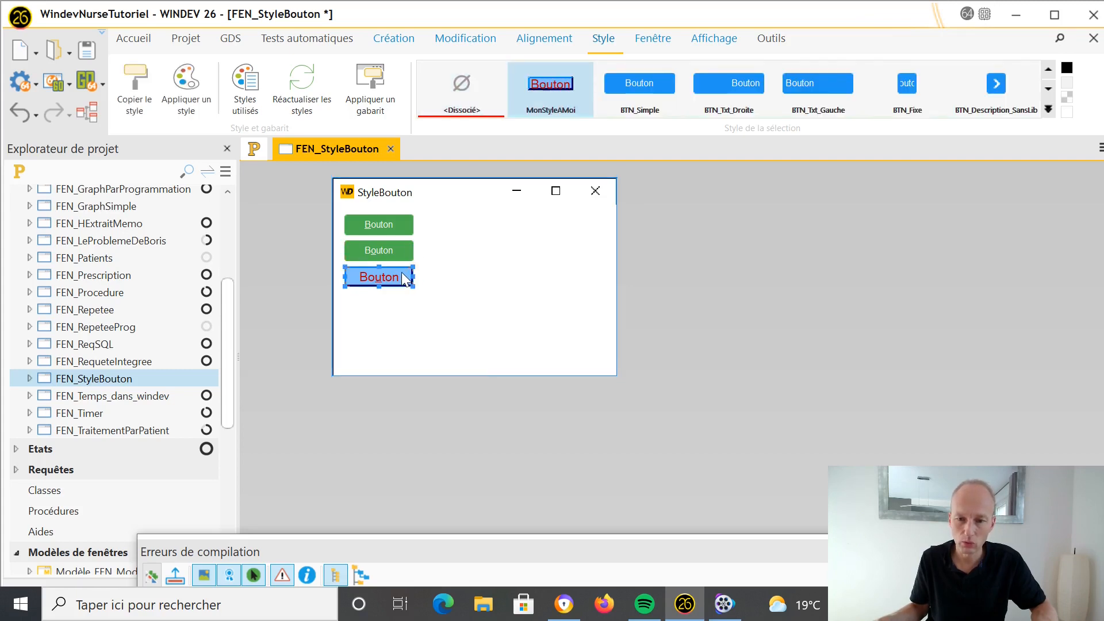
pyautogui.rightClick(402, 272)
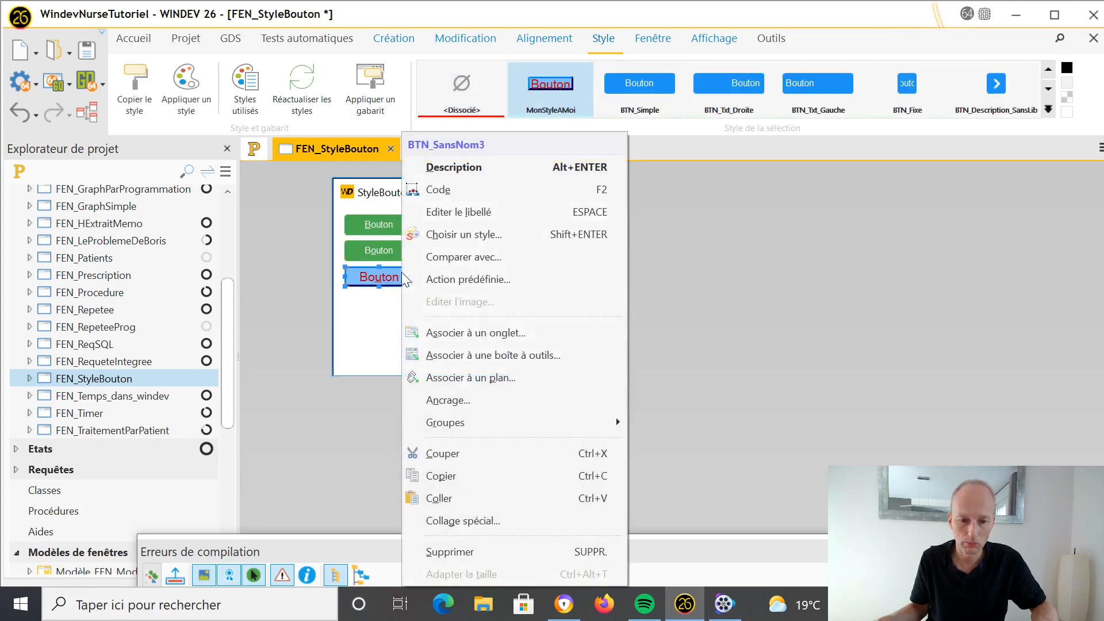
pyautogui.click(508, 234)
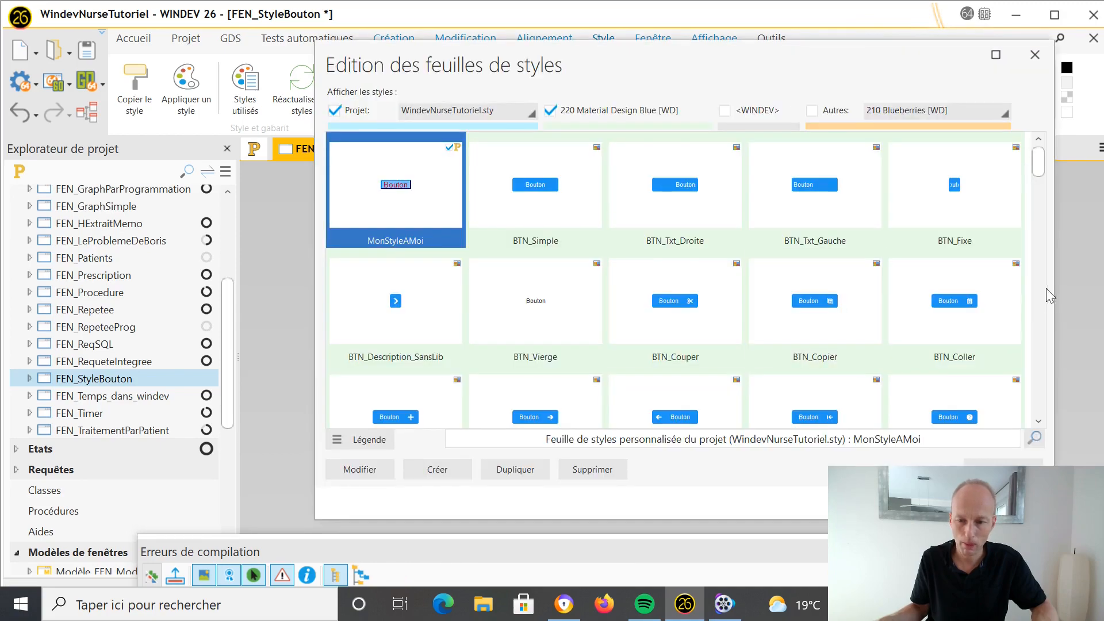
pyautogui.moveTo(1040, 169)
pyautogui.mouseDown()
pyautogui.moveTo(1024, 313)
pyautogui.moveTo(1036, 145)
pyautogui.moveTo(1038, 202)
pyautogui.moveTo(1039, 169)
pyautogui.mouseUp()
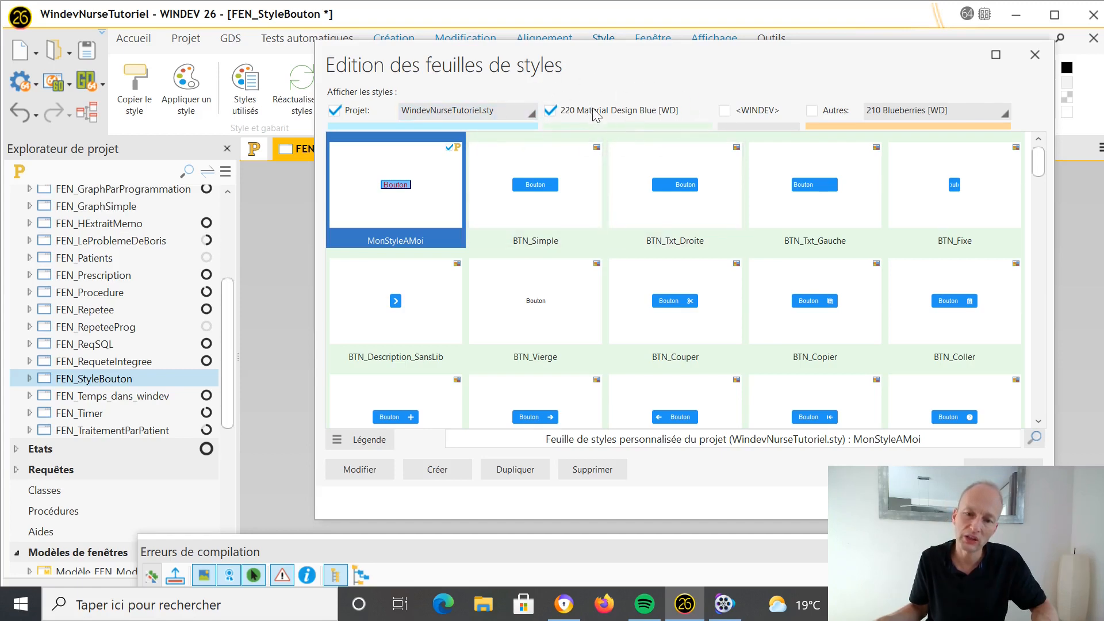
pyautogui.click(551, 110)
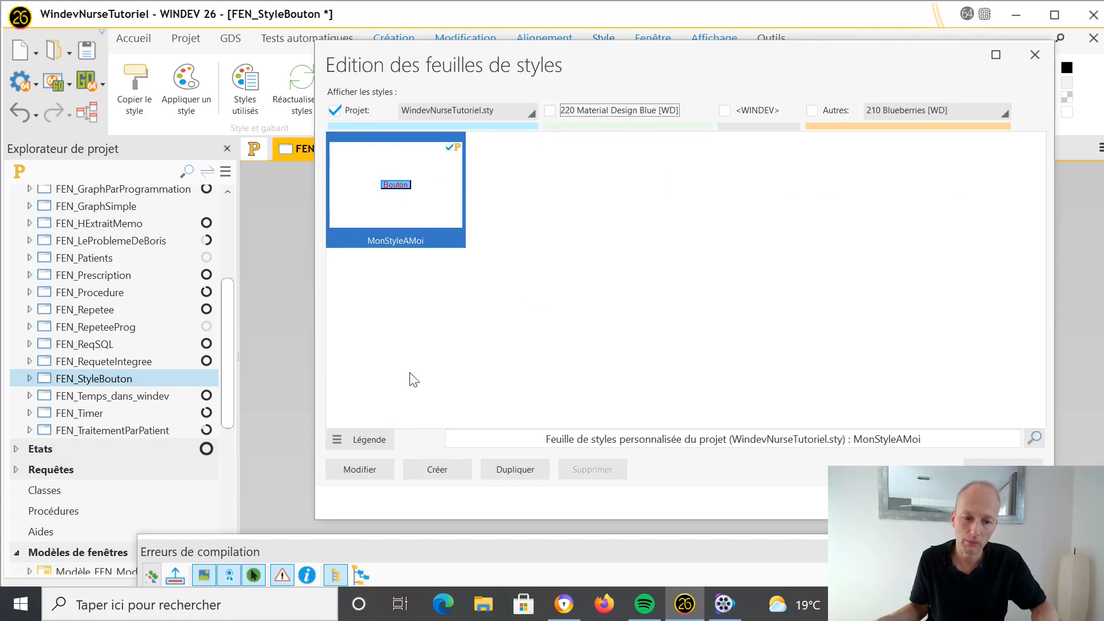
# Edit the MonStyleAMoi style to give its outer frame (Cadre extérieur) a Jaune background, and apply the updated style to the third button
pyautogui.click(375, 472)
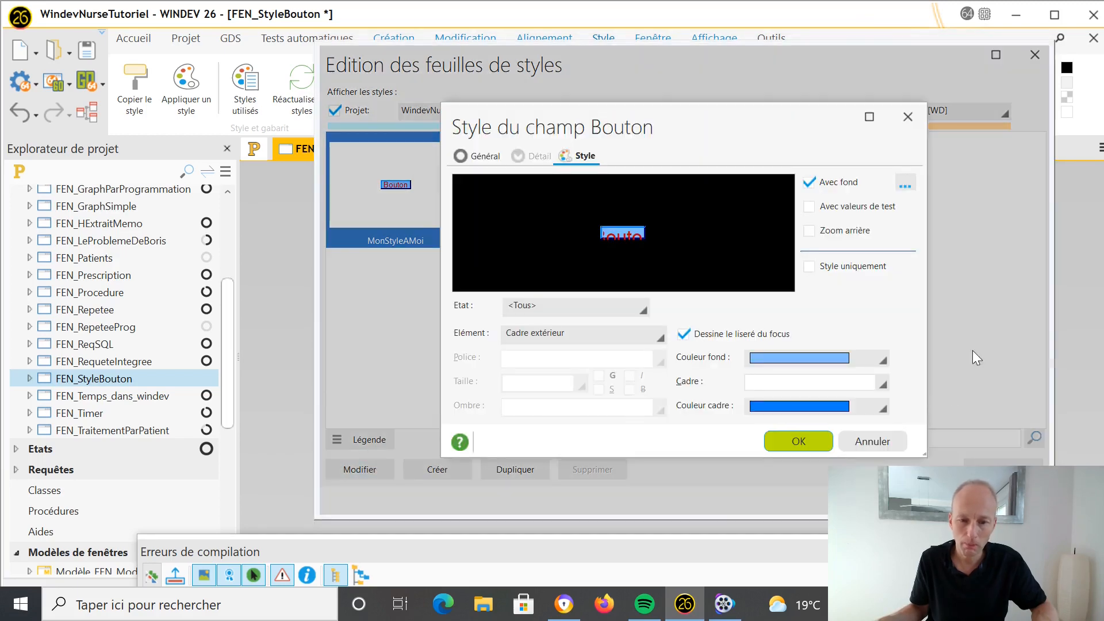
pyautogui.click(883, 357)
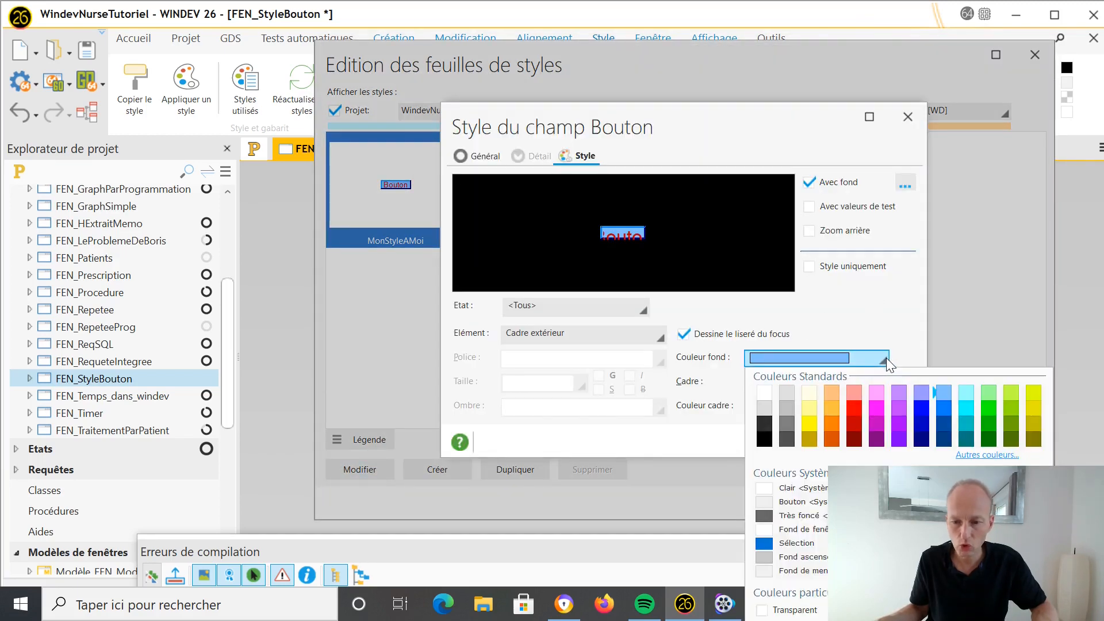
pyautogui.click(877, 405)
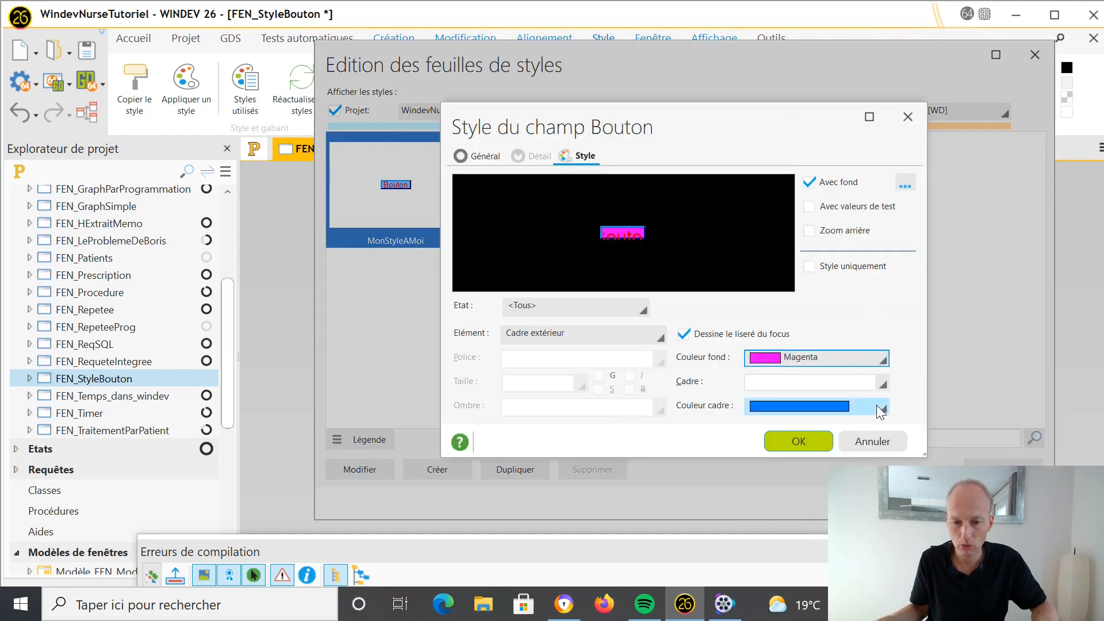
pyautogui.click(886, 357)
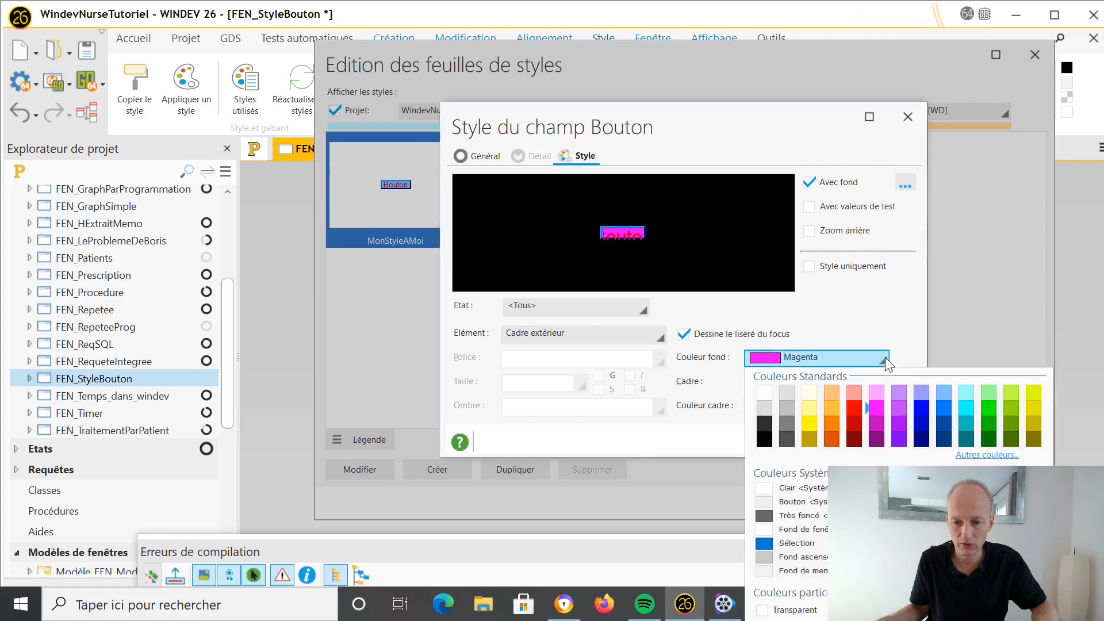
pyautogui.click(808, 422)
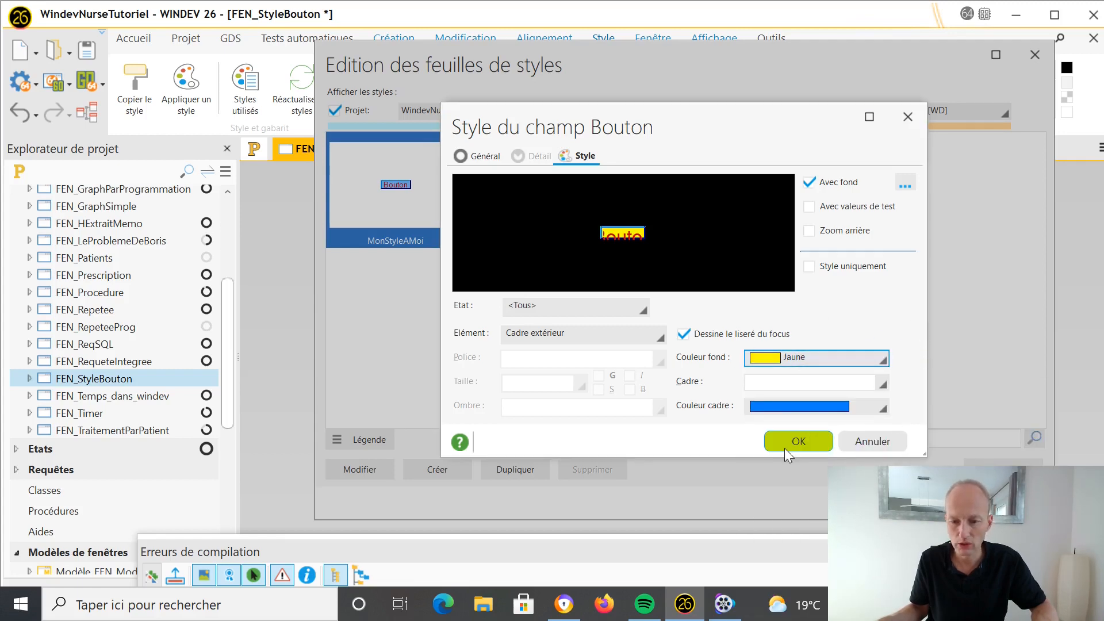
pyautogui.click(794, 441)
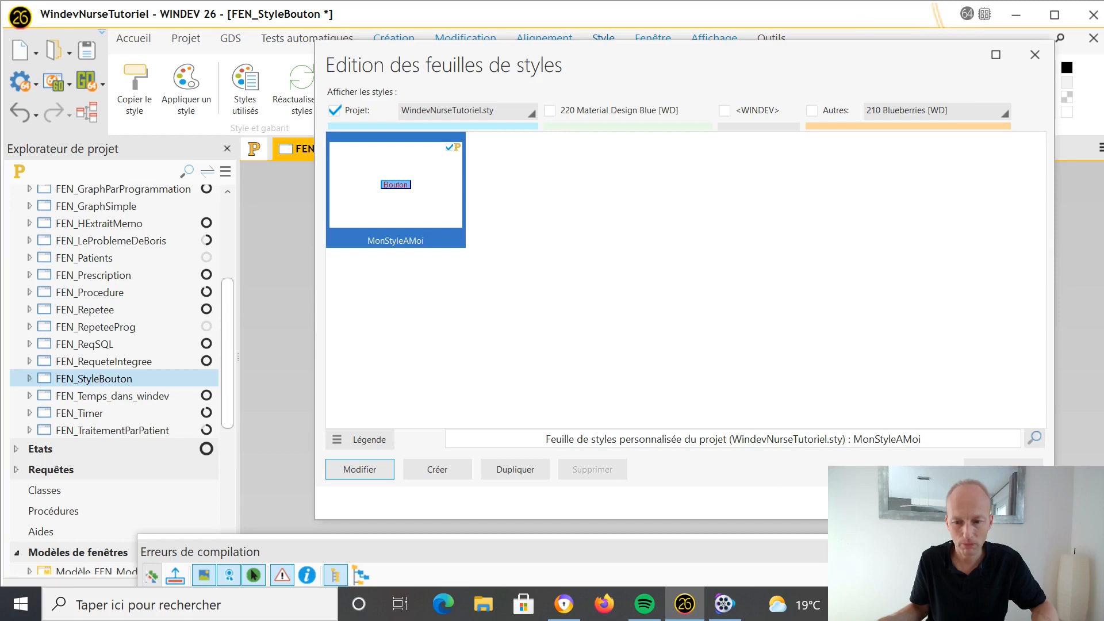
pyautogui.click(1003, 503)
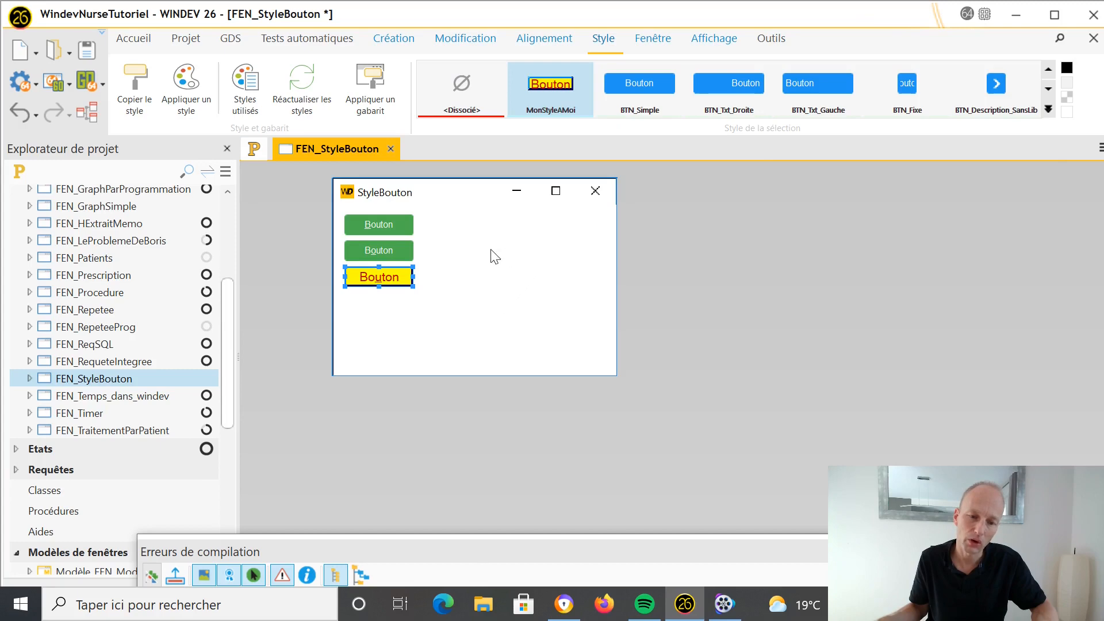
# Select the first and second buttons together and apply the project style MonStyleAMoi to both
pyautogui.click(395, 246)
pyautogui.rightClick(394, 242)
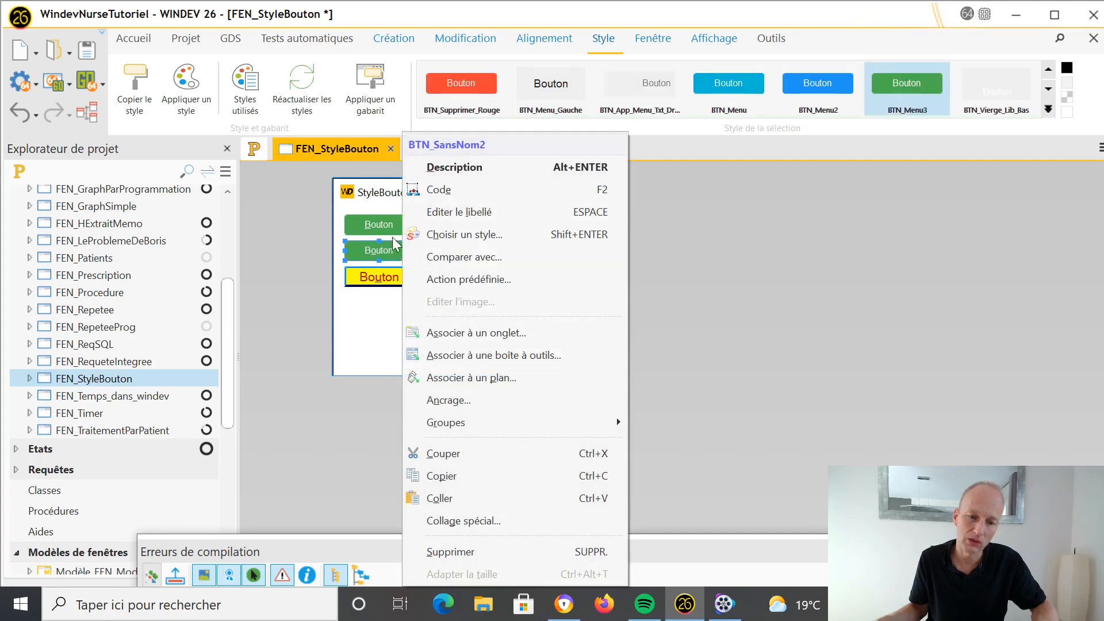
pyautogui.click(388, 230)
pyautogui.click(395, 247)
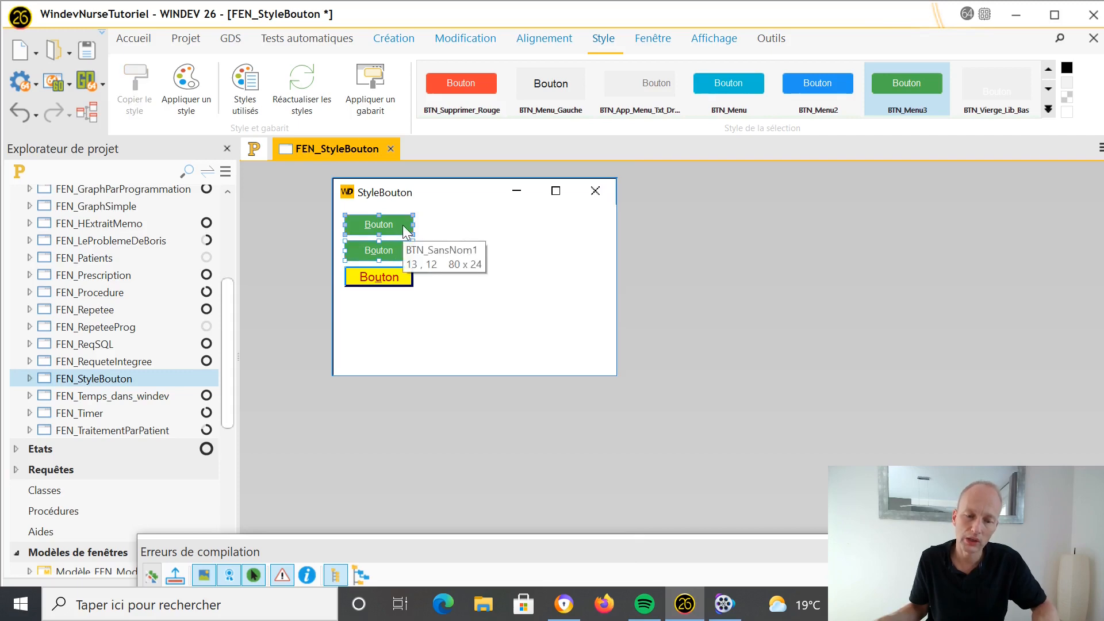
pyautogui.rightClick(403, 225)
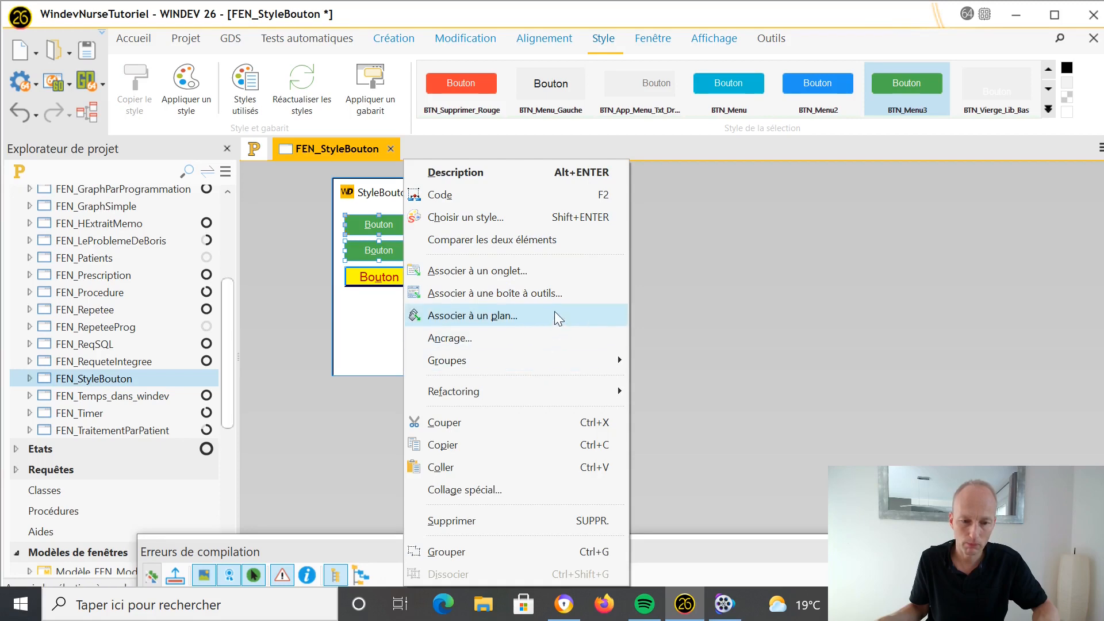
pyautogui.click(595, 221)
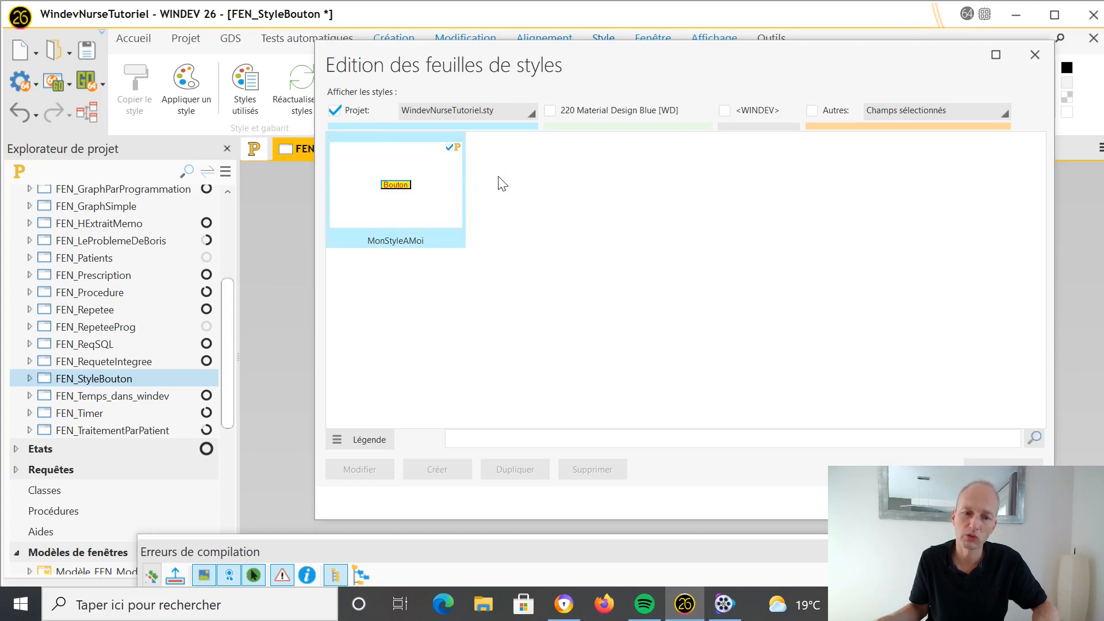
pyautogui.click(551, 111)
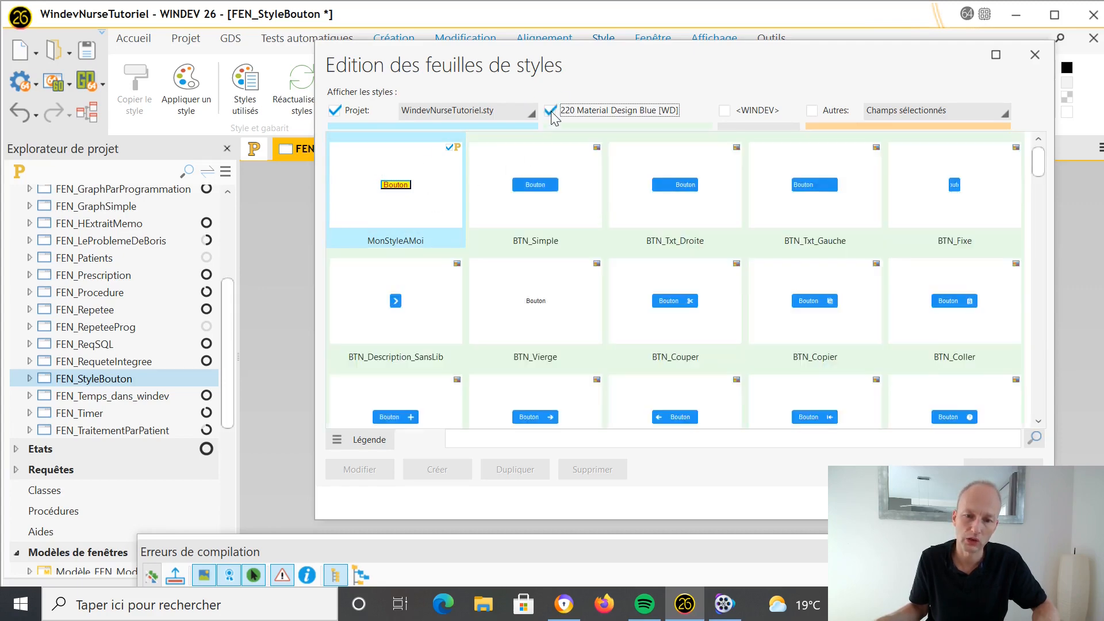
pyautogui.click(550, 111)
pyautogui.click(418, 189)
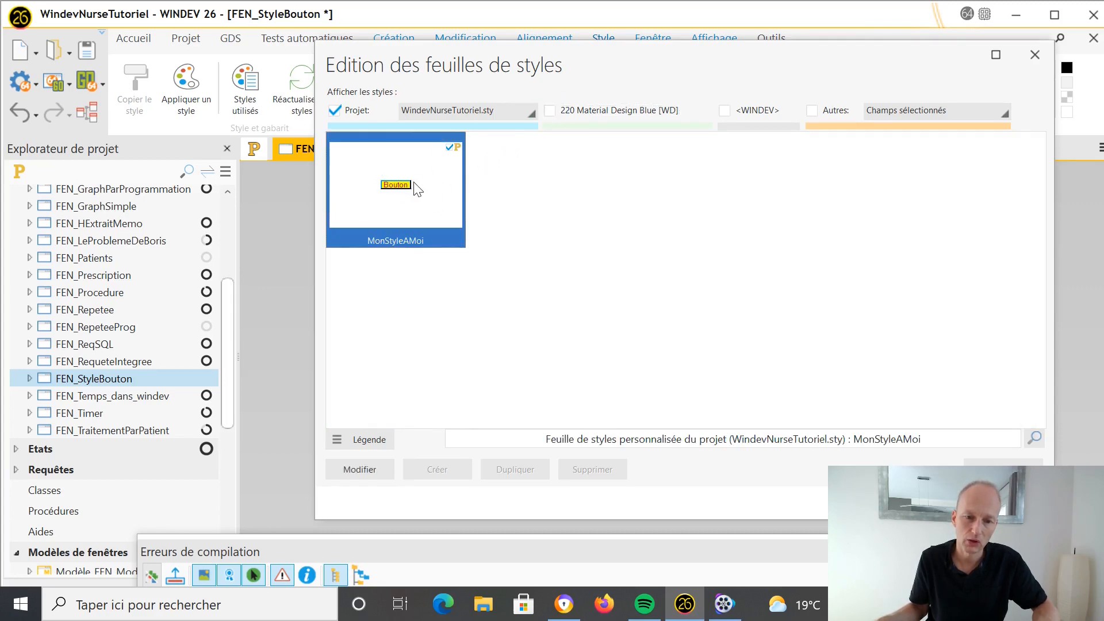
pyautogui.click(932, 503)
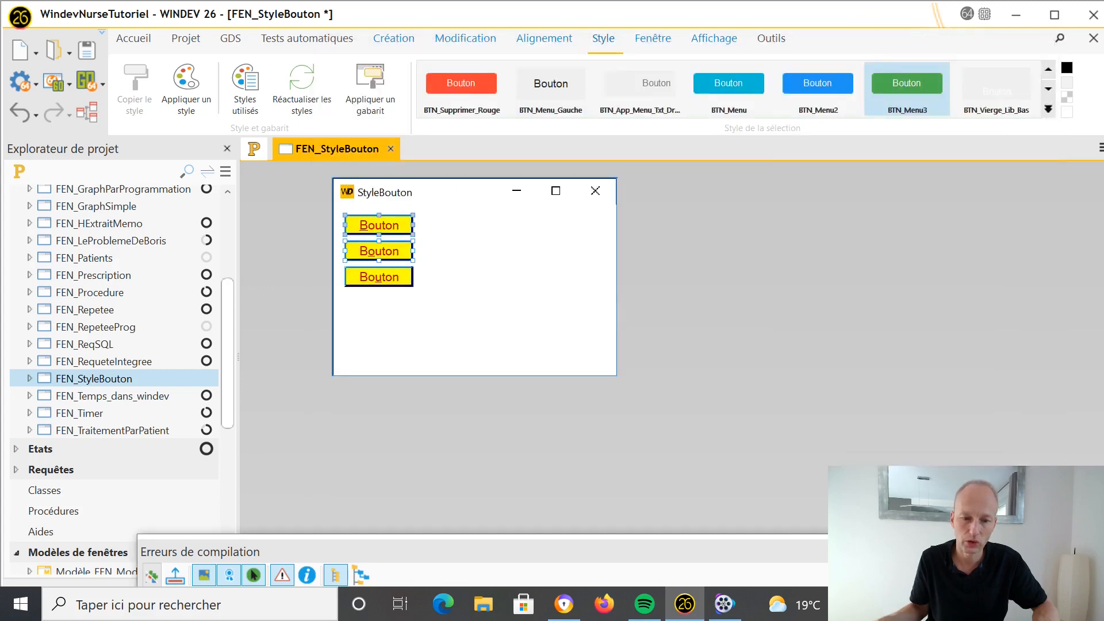
# Enlarge the StyleBouton window in both width and height, leaving empty space around the three buttons
pyautogui.click(525, 307)
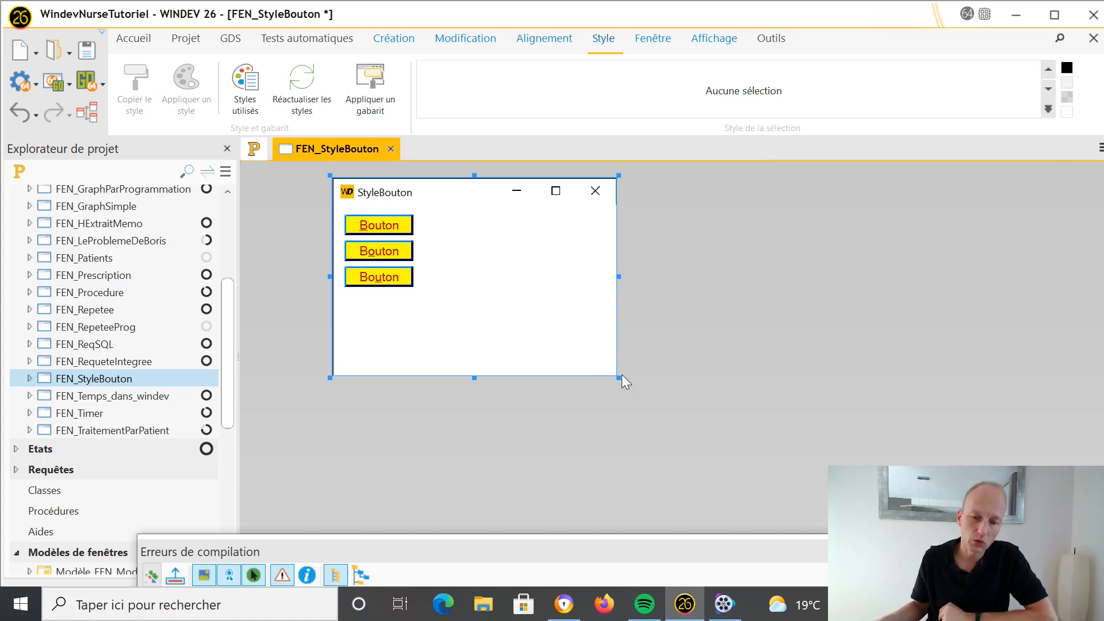
pyautogui.moveTo(619, 378); pyautogui.dragTo(801, 514)
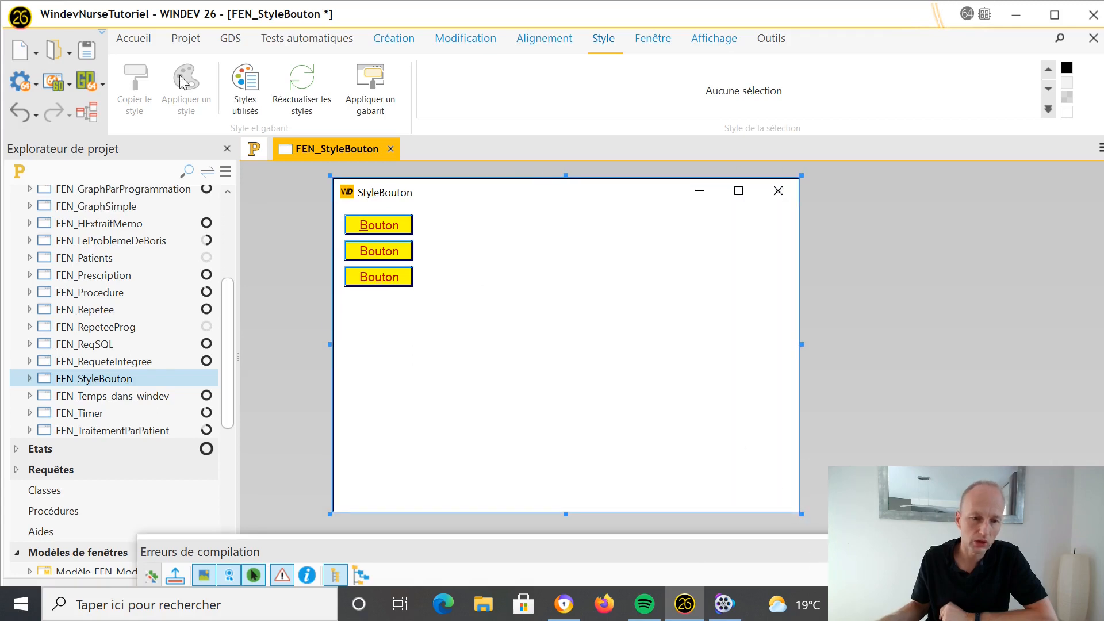
pyautogui.click(391, 40)
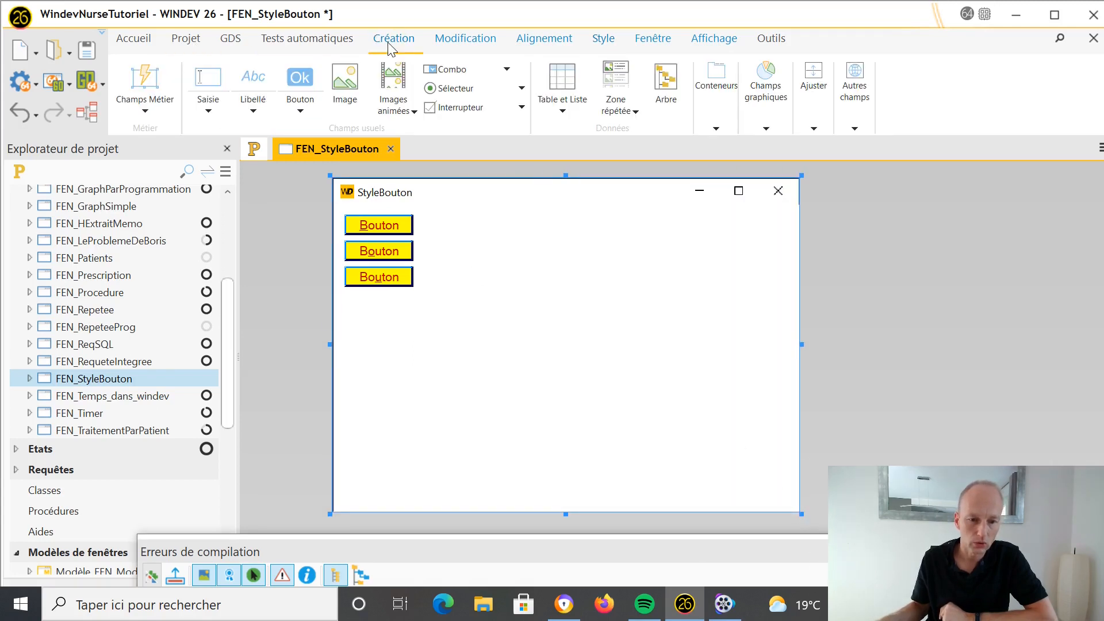
# Open the FEN_Demarrage window and display the 220 Material Design Blue styles in the style choice for its patients table
pyautogui.moveTo(225, 296); pyautogui.dragTo(234, 219)
pyautogui.doubleClick(130, 305)
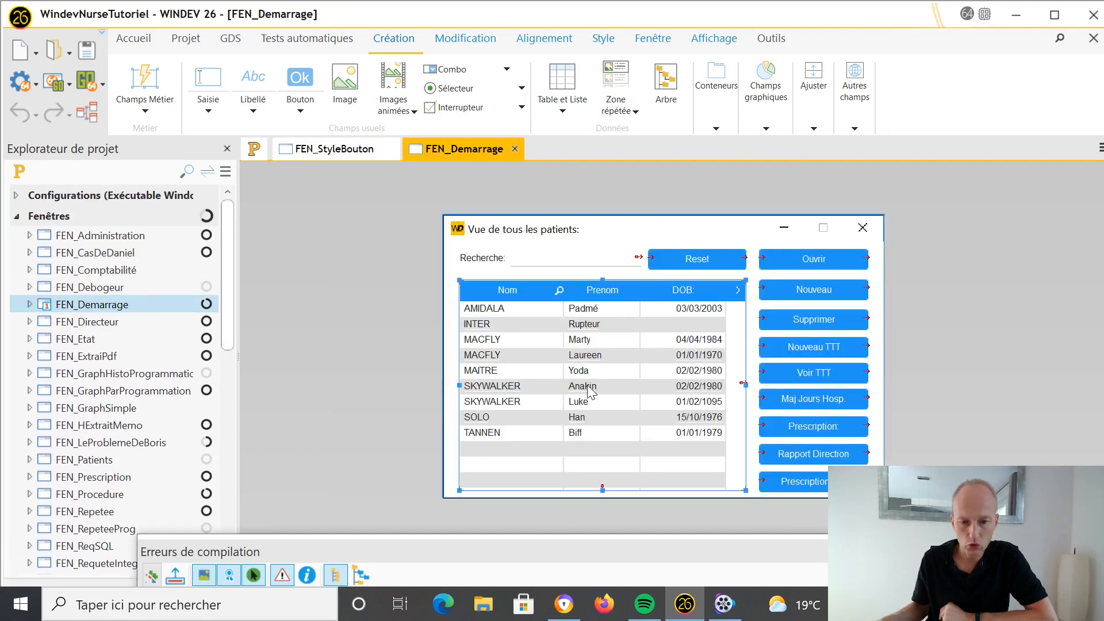
pyautogui.rightClick(590, 393)
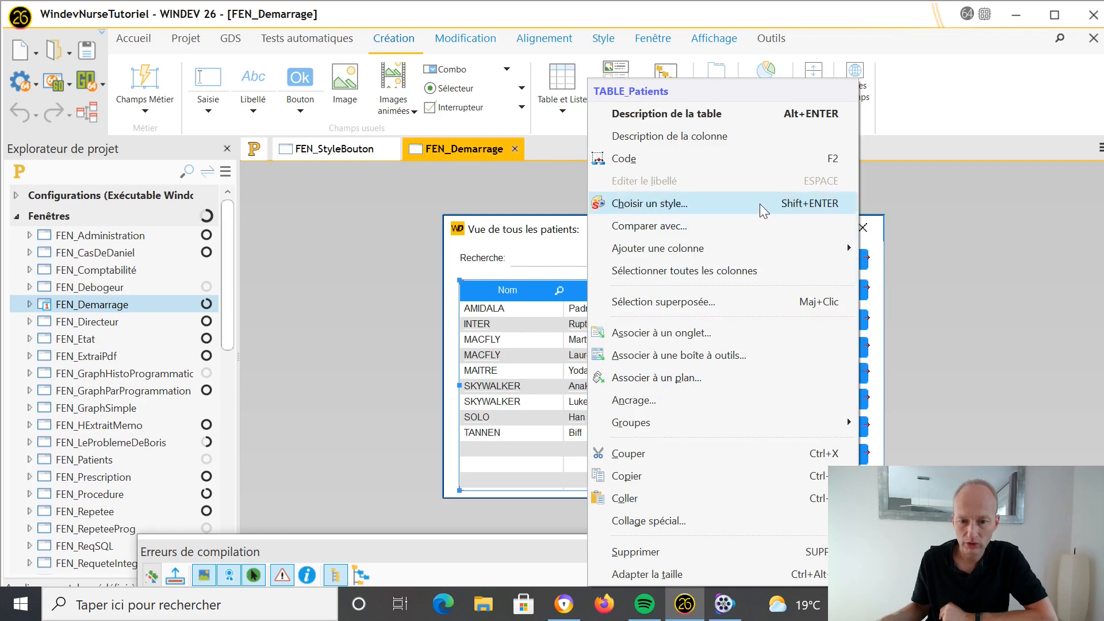
pyautogui.click(760, 204)
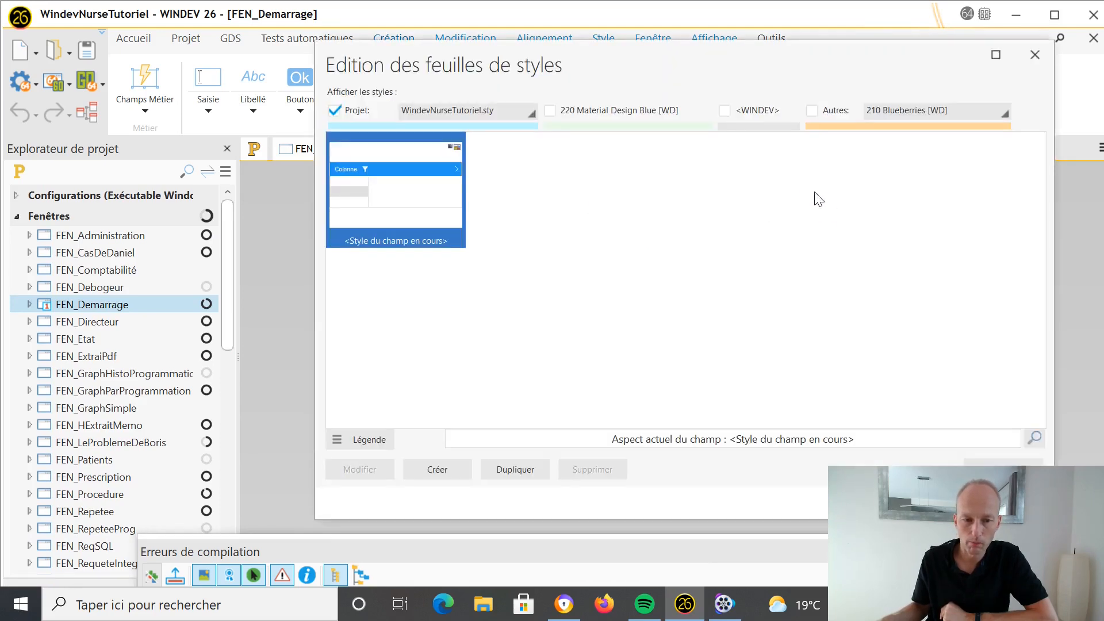
pyautogui.click(551, 110)
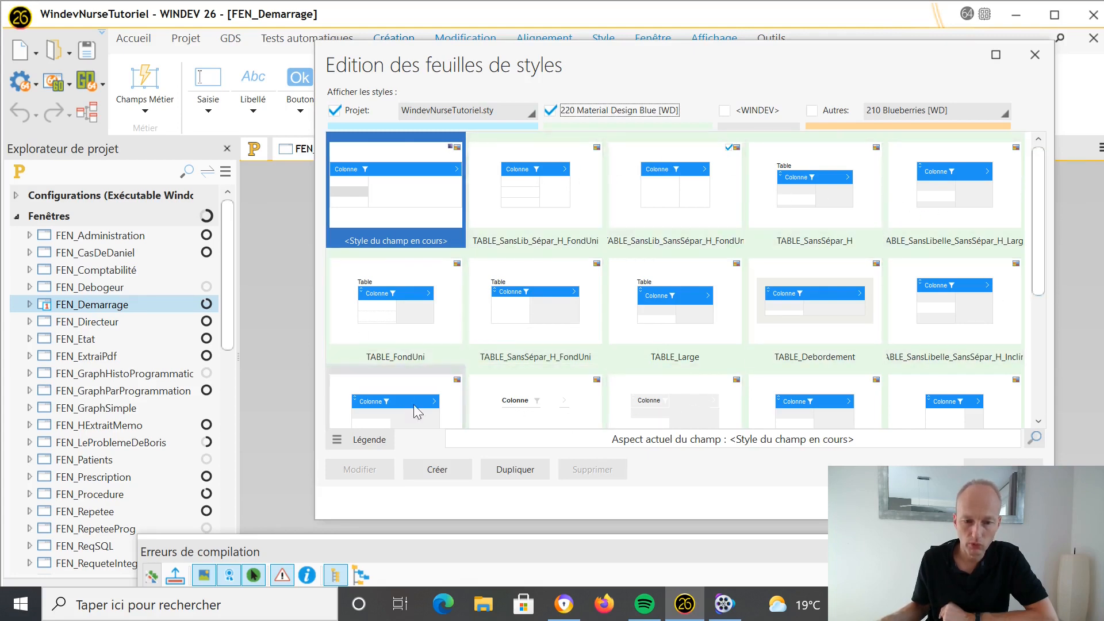
# Try creating a table style with a Rouge pastel outer frame background and Magenta demi-teinte frame colour, view its styleable elements, and cancel it
pyautogui.click(446, 467)
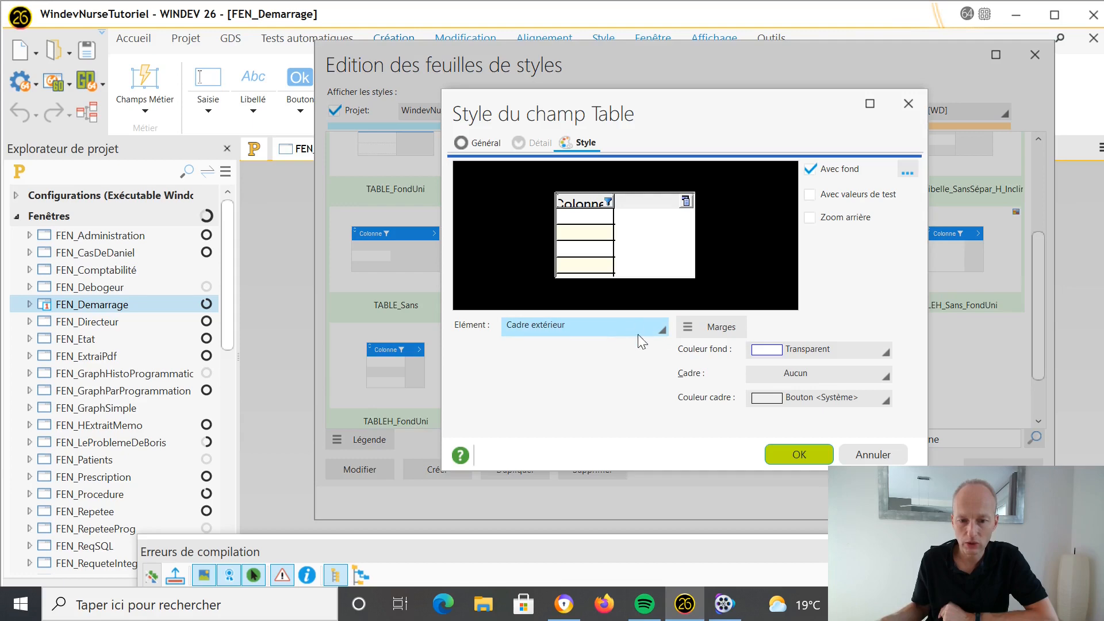
pyautogui.click(885, 350)
pyautogui.click(860, 384)
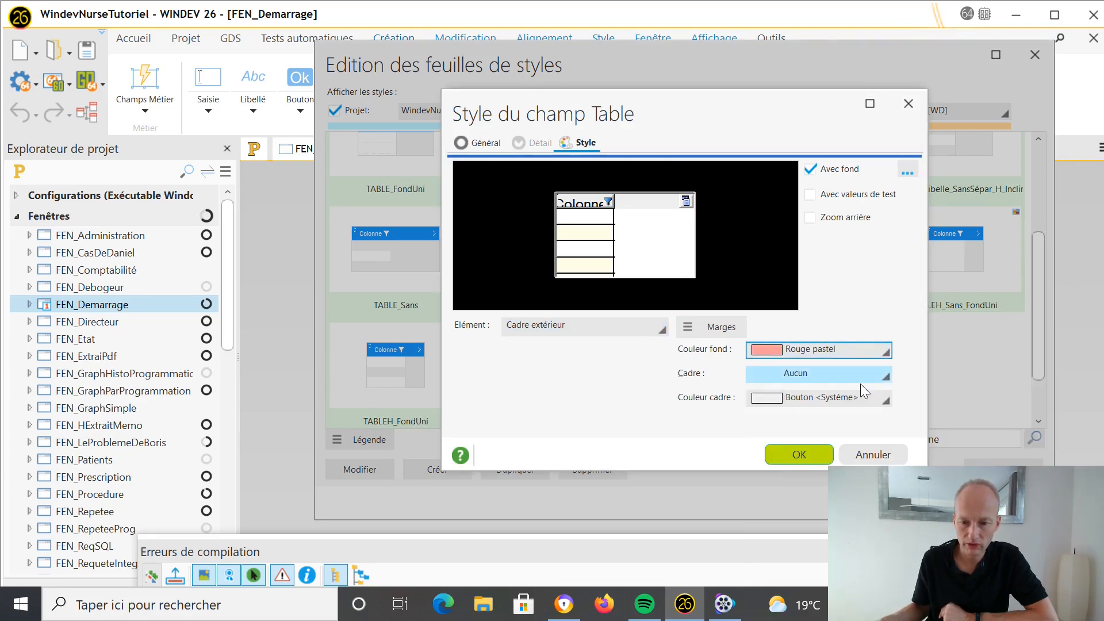
pyautogui.click(885, 396)
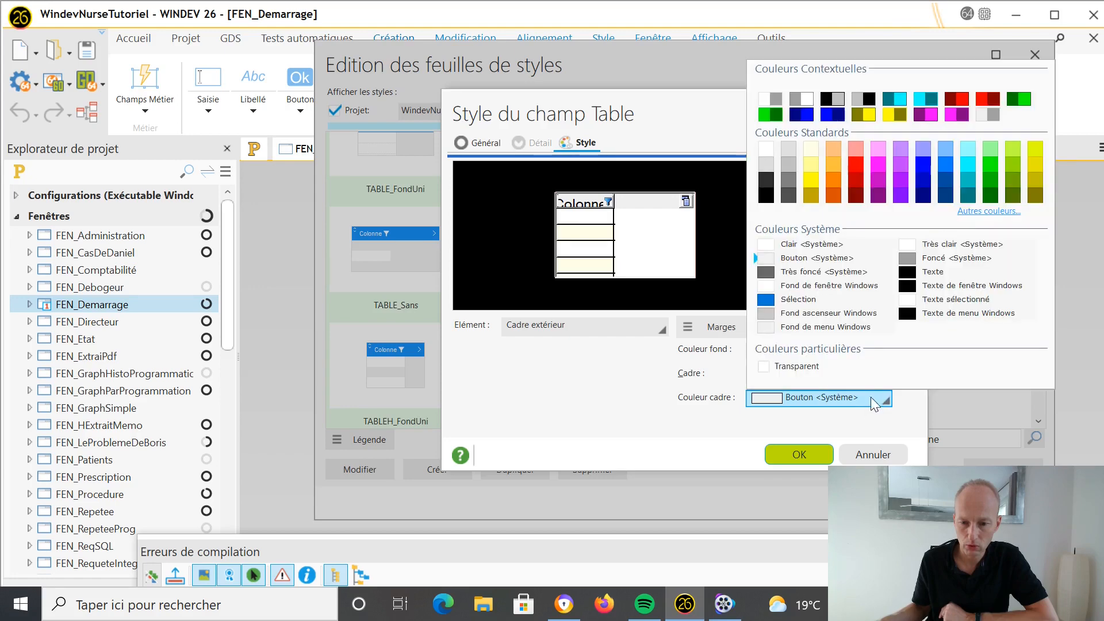
pyautogui.click(879, 195)
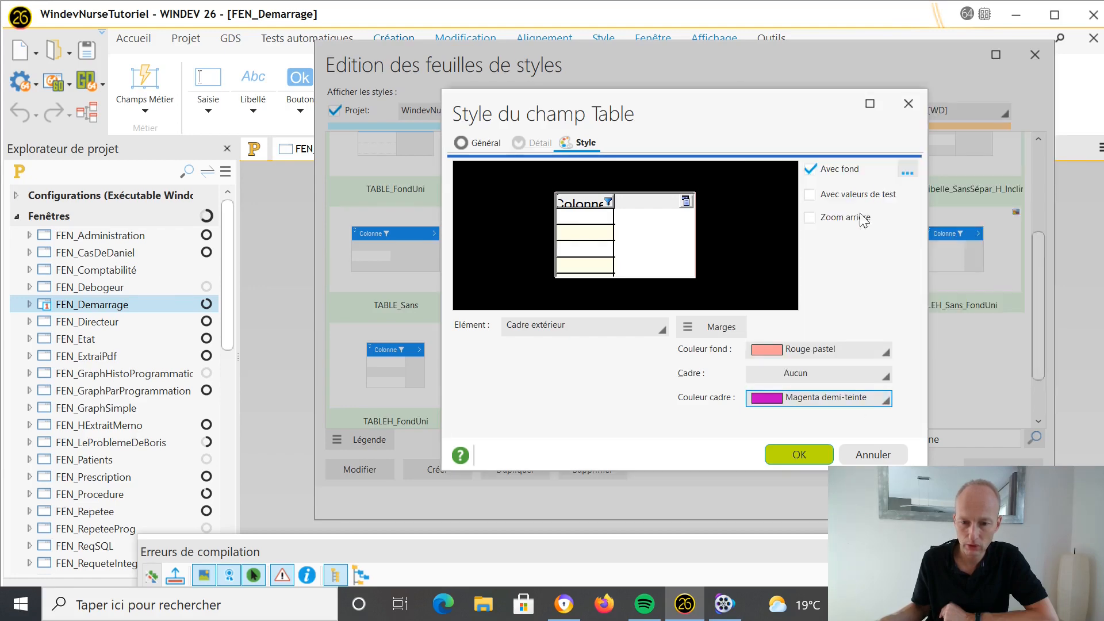
pyautogui.click(633, 331)
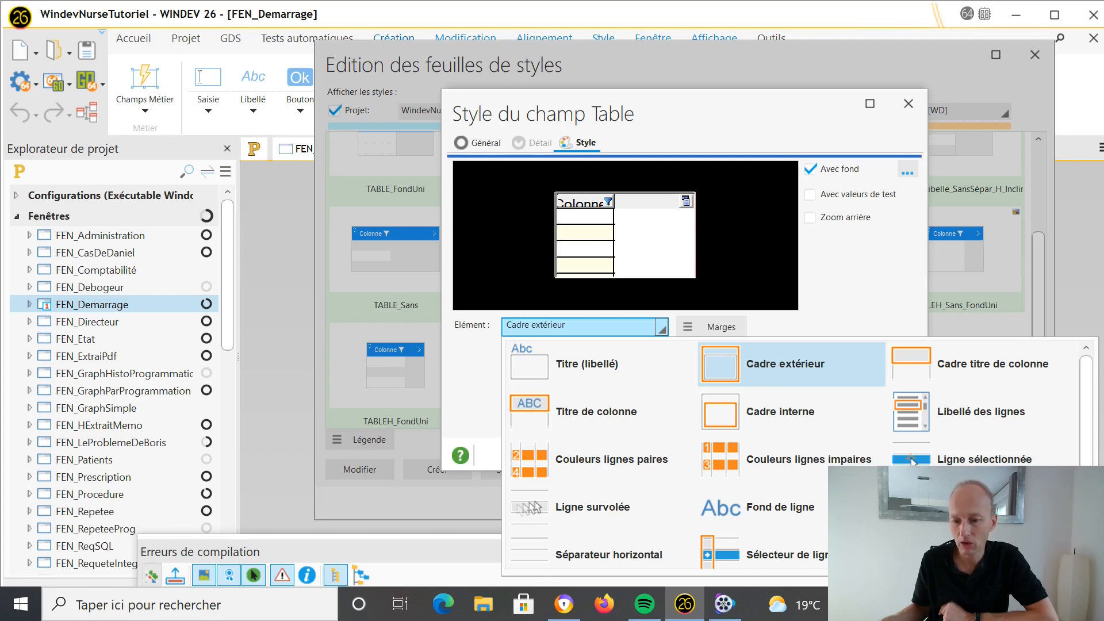
pyautogui.click(904, 107)
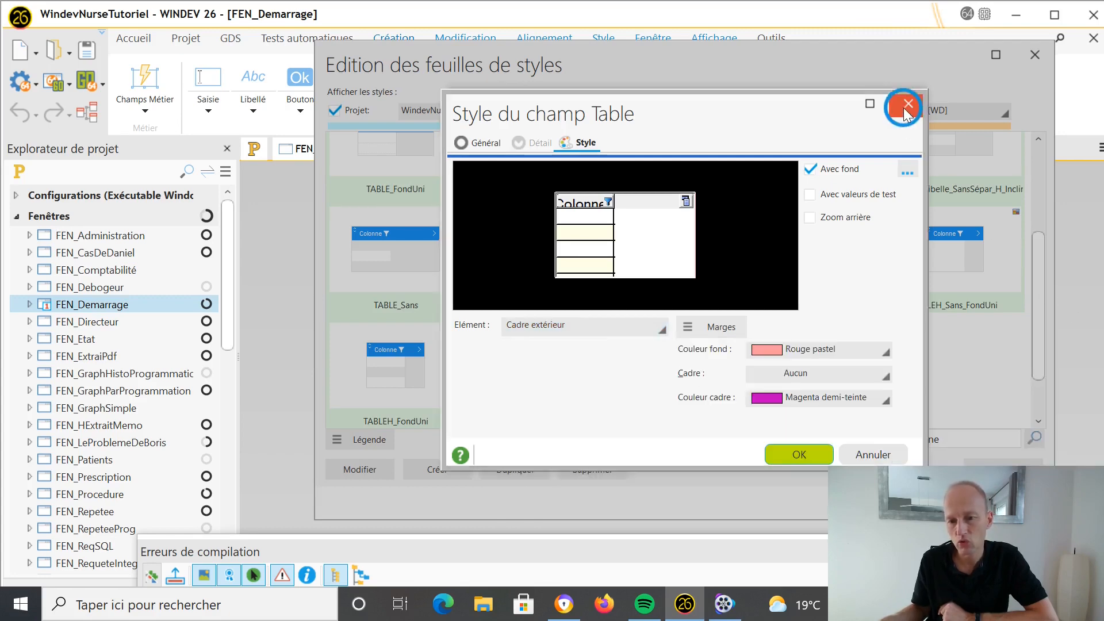
pyautogui.click(886, 447)
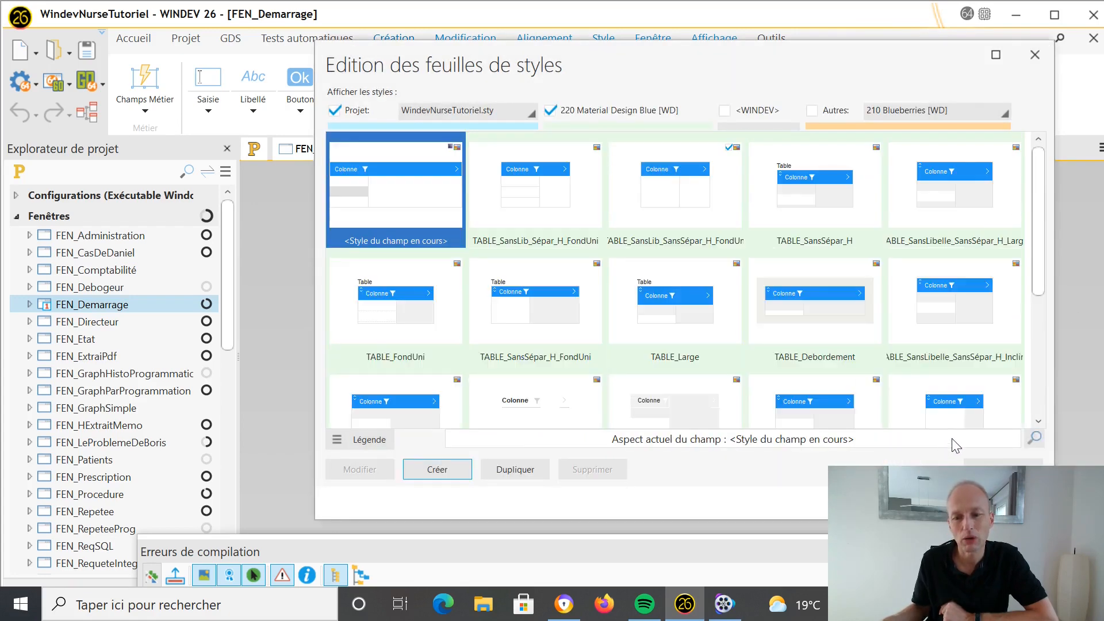